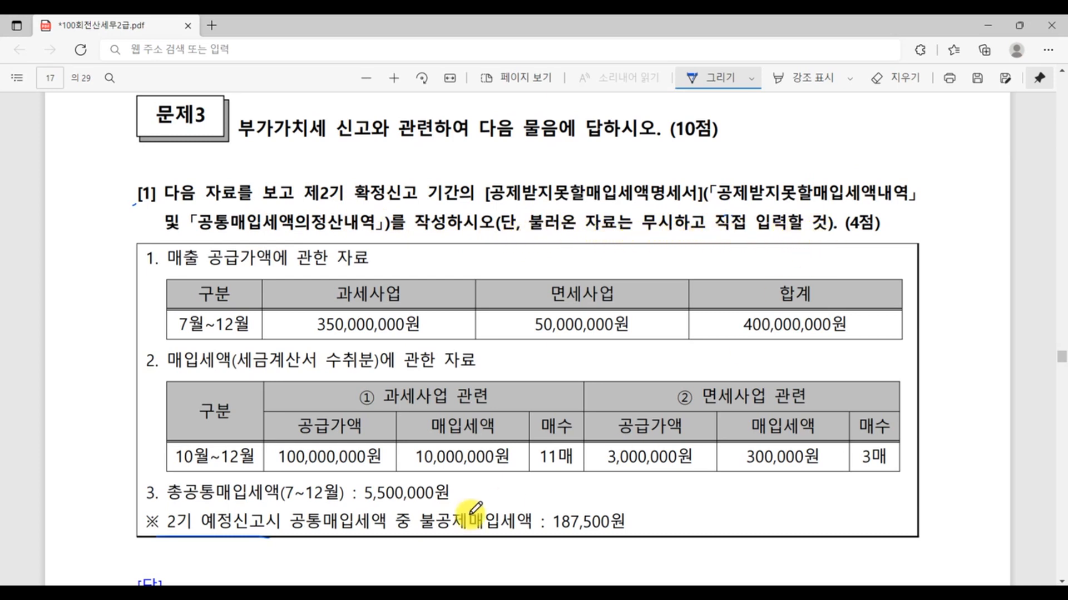
- Switch to KcLep, open the 공제받지못할매입세액명세서 and set the inquiry period to October–December 2021
click(434, 581)
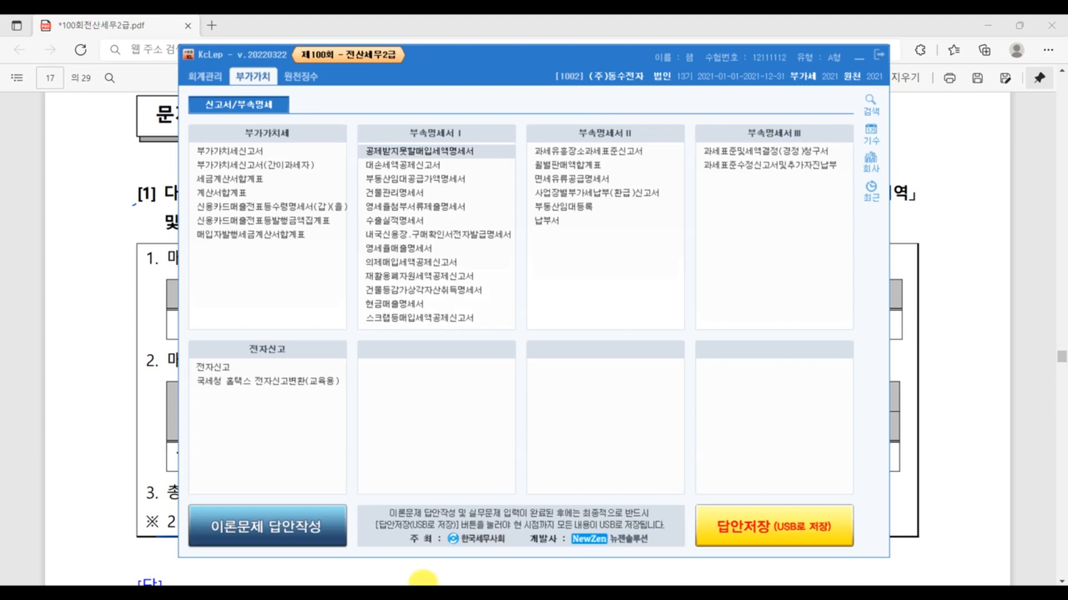
click(472, 152)
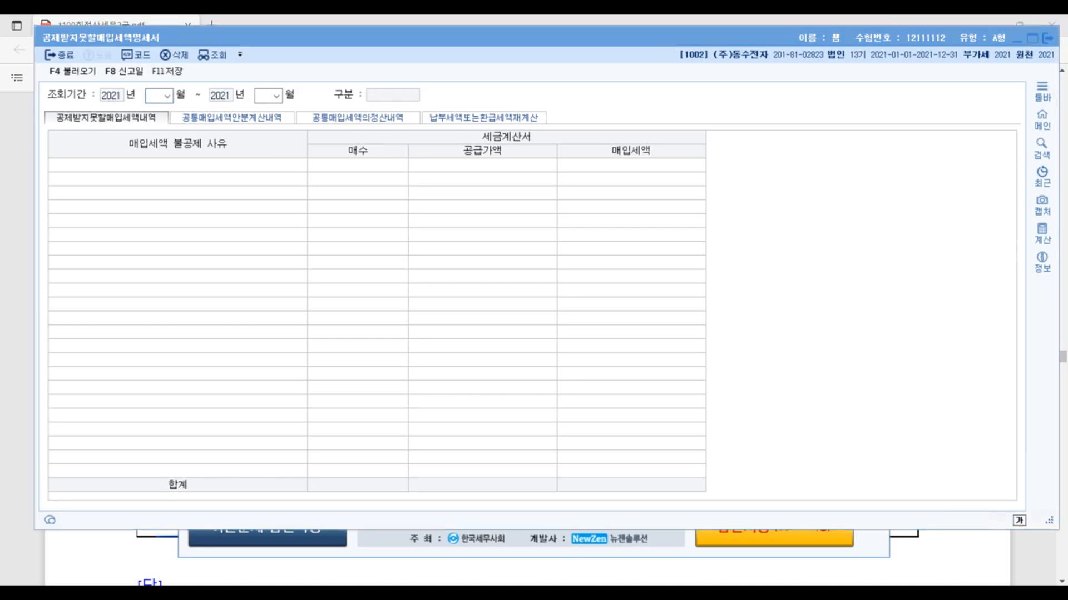
click(156, 93)
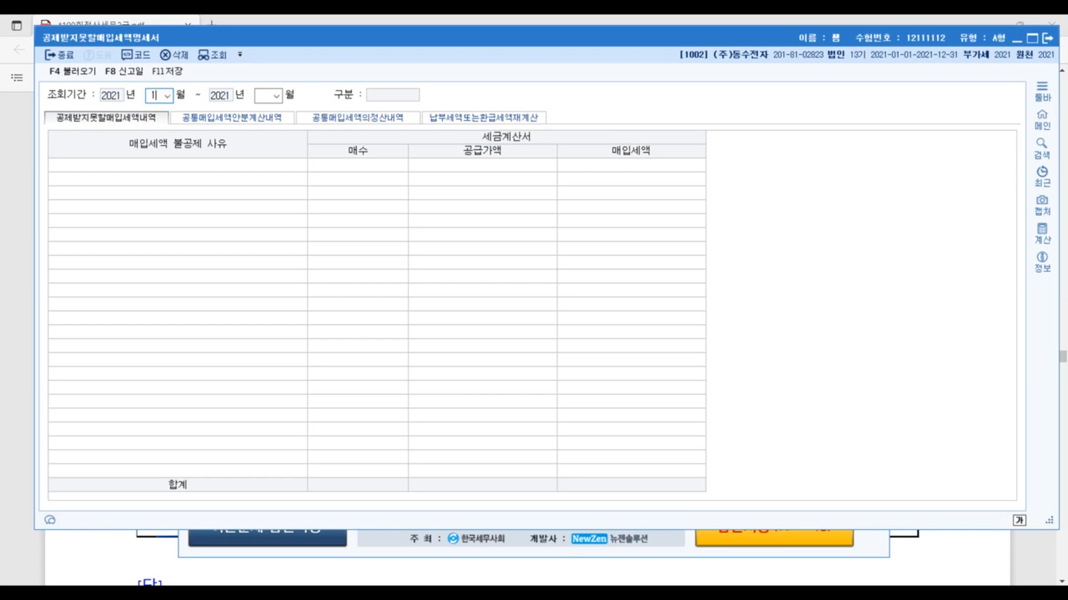
key(Return)
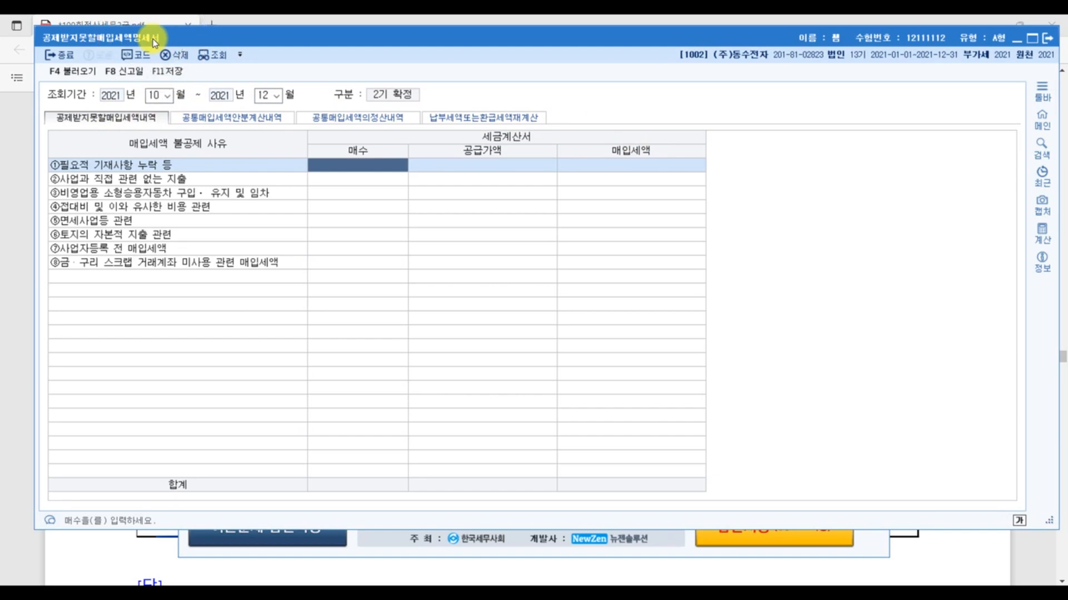
- Switch to the exam PDF in Edge, circle 내역 marked 1 and 정산내역 marked 2 in question [1]
click(1045, 560)
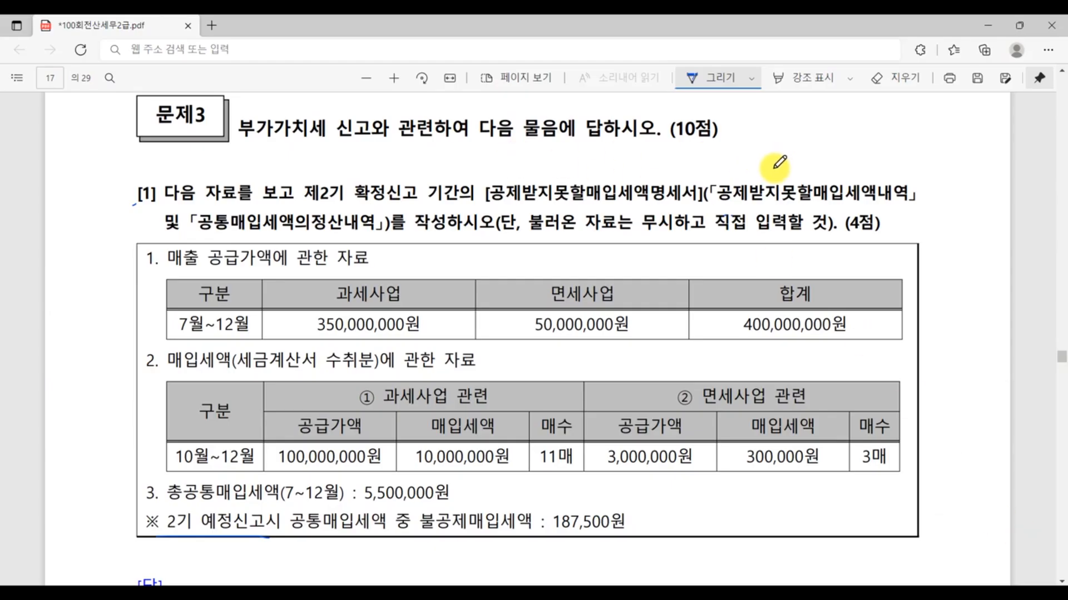
mouse_move(905, 210)
mouse_down()
mouse_move(881, 189)
mouse_move(910, 209)
mouse_move(910, 156)
mouse_up()
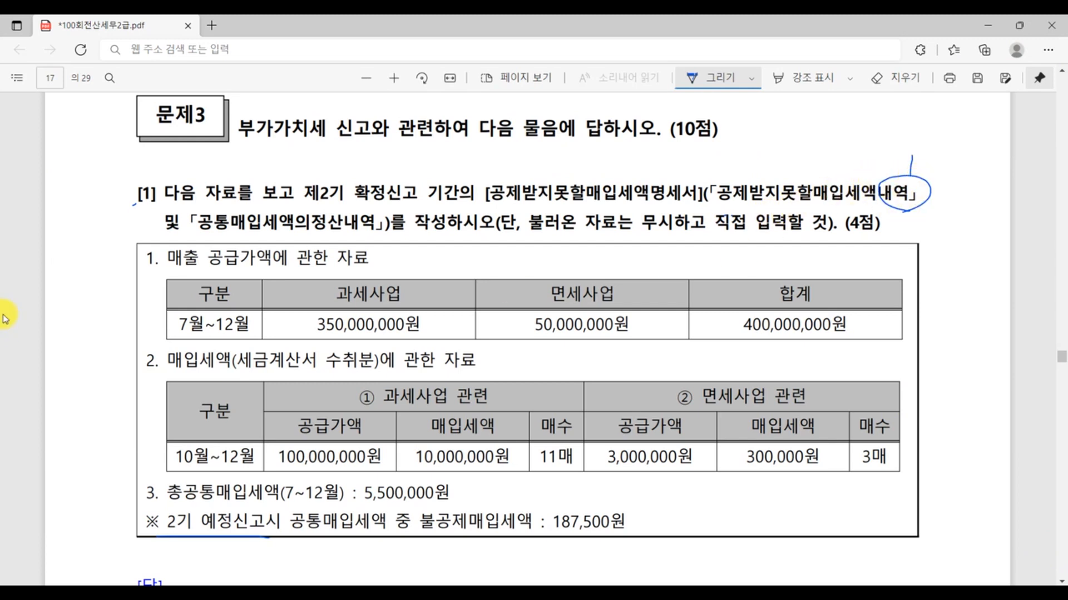
mouse_move(309, 238)
mouse_down()
mouse_move(408, 228)
mouse_move(417, 241)
mouse_up()
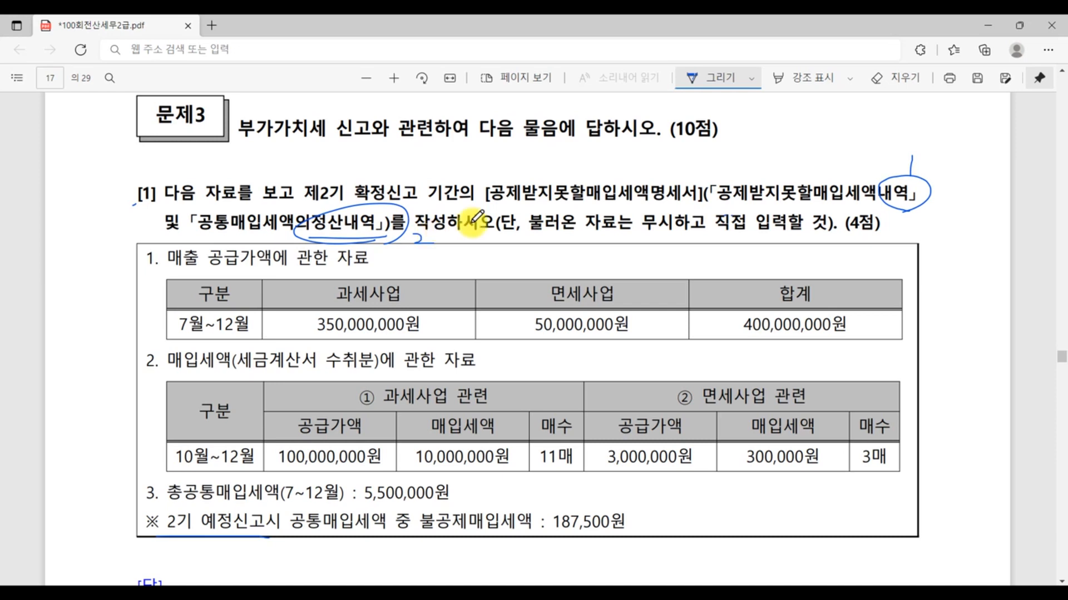
- Switch to KcLep and compare the 공제받지못할매입세액내역 and 공통매입세액의정산내역 sections of the statement
click(452, 593)
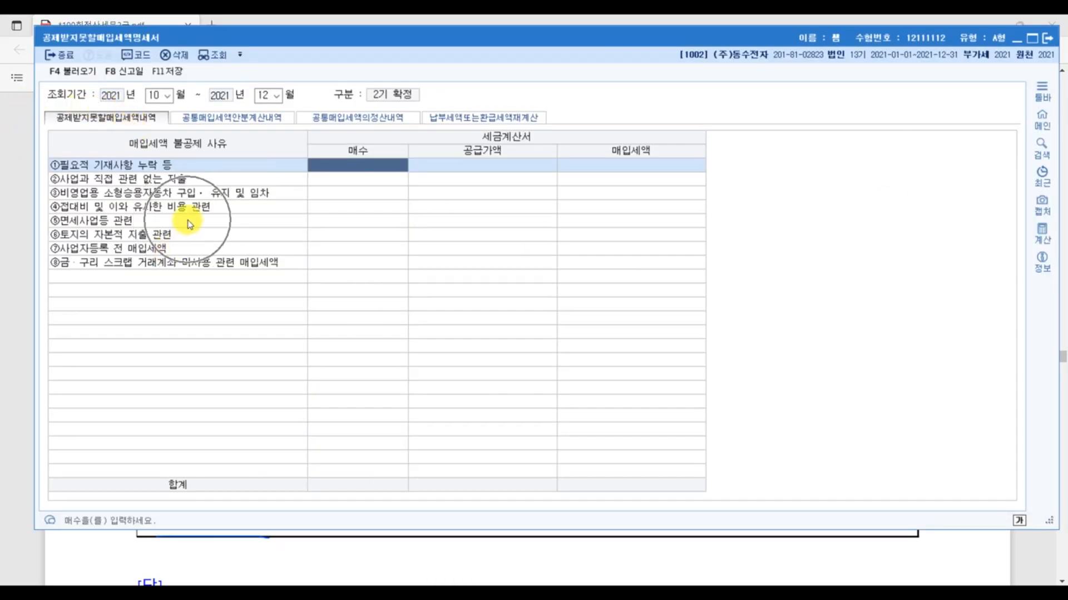
click(391, 114)
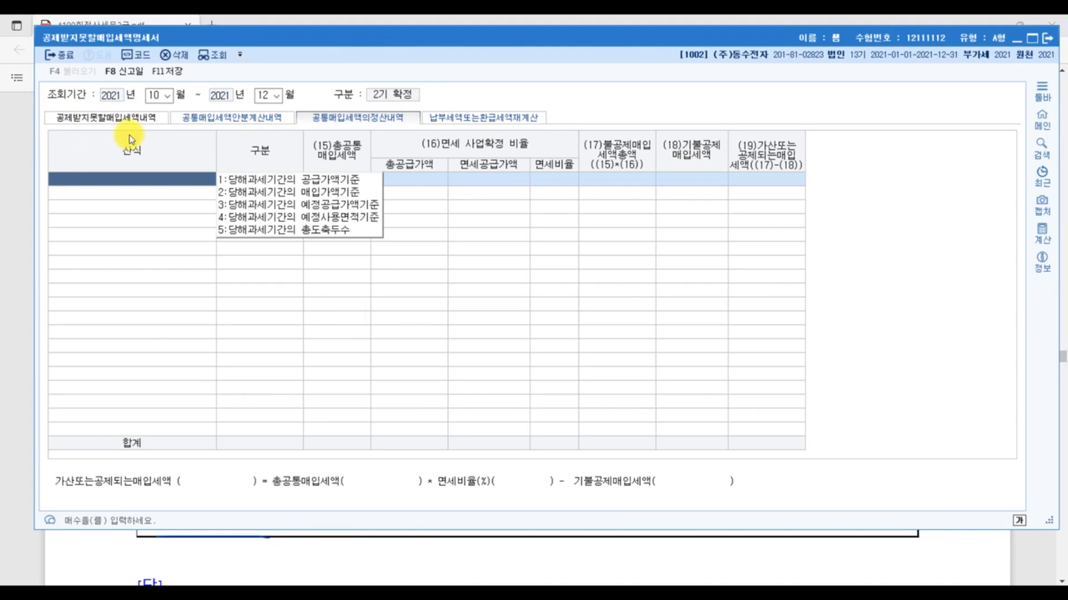
click(118, 117)
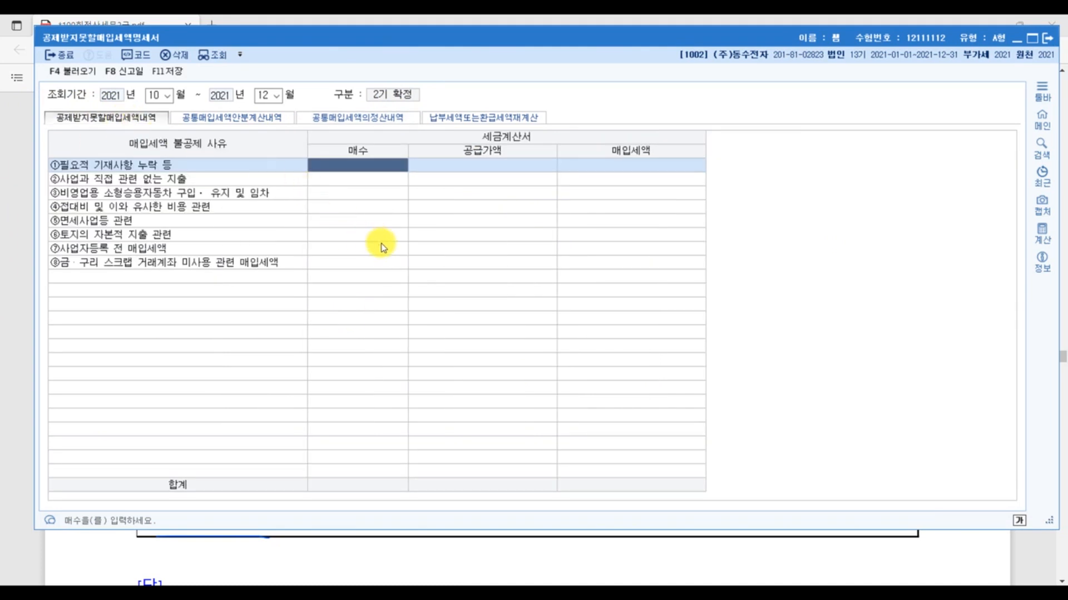
click(385, 118)
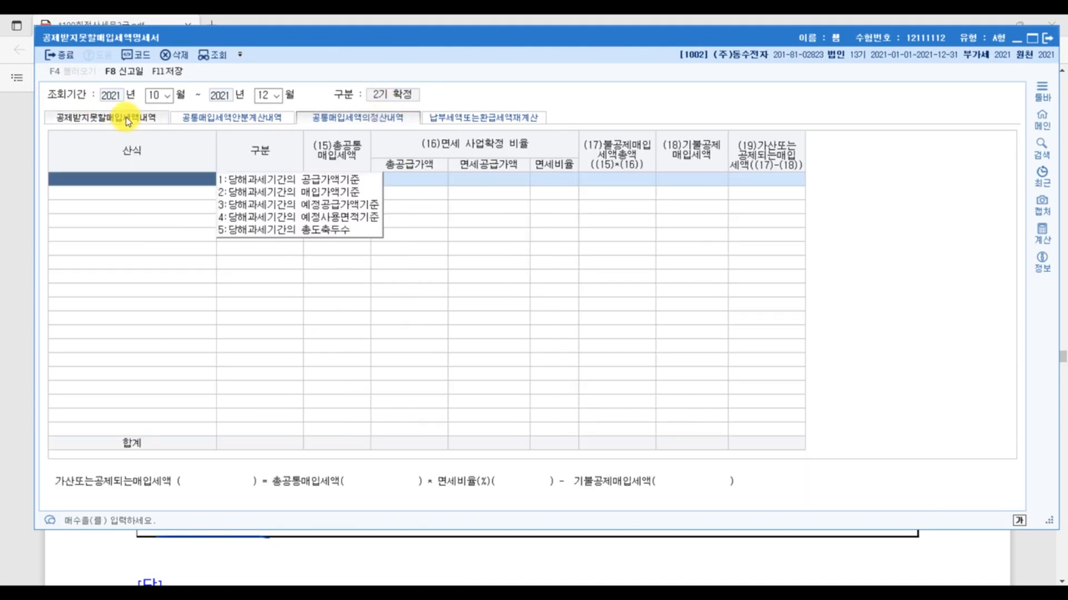
click(127, 120)
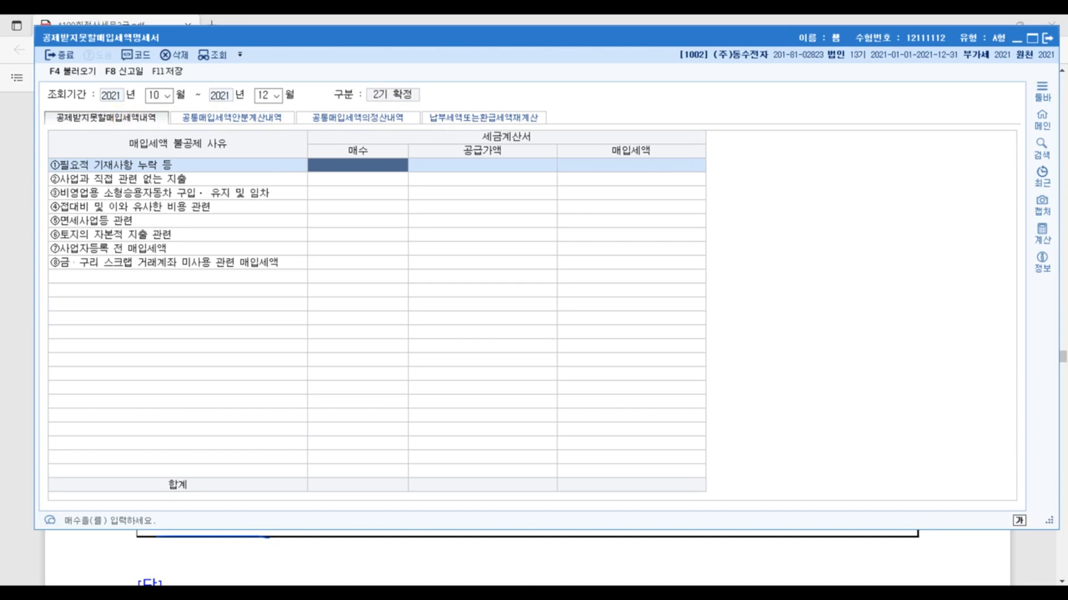
- Return to the exam PDF and handwrite the period formula (7~12) − (7~9) = (10~12) above the sales table
click(1027, 562)
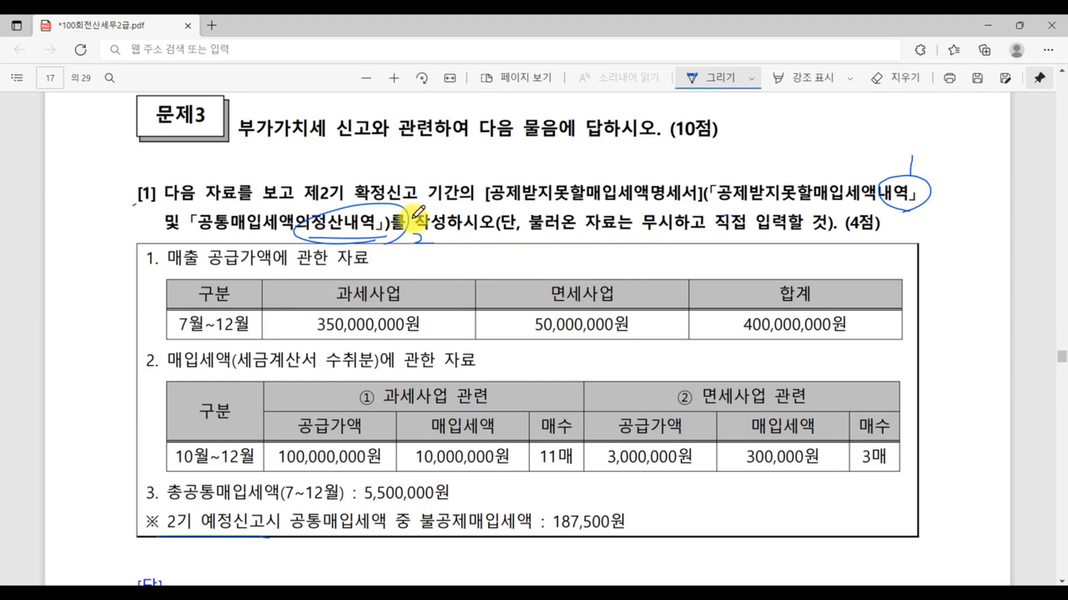
mouse_move(498, 249)
mouse_down()
mouse_move(505, 269)
mouse_move(591, 267)
mouse_move(606, 257)
mouse_move(596, 281)
mouse_move(477, 258)
mouse_move(484, 278)
mouse_up()
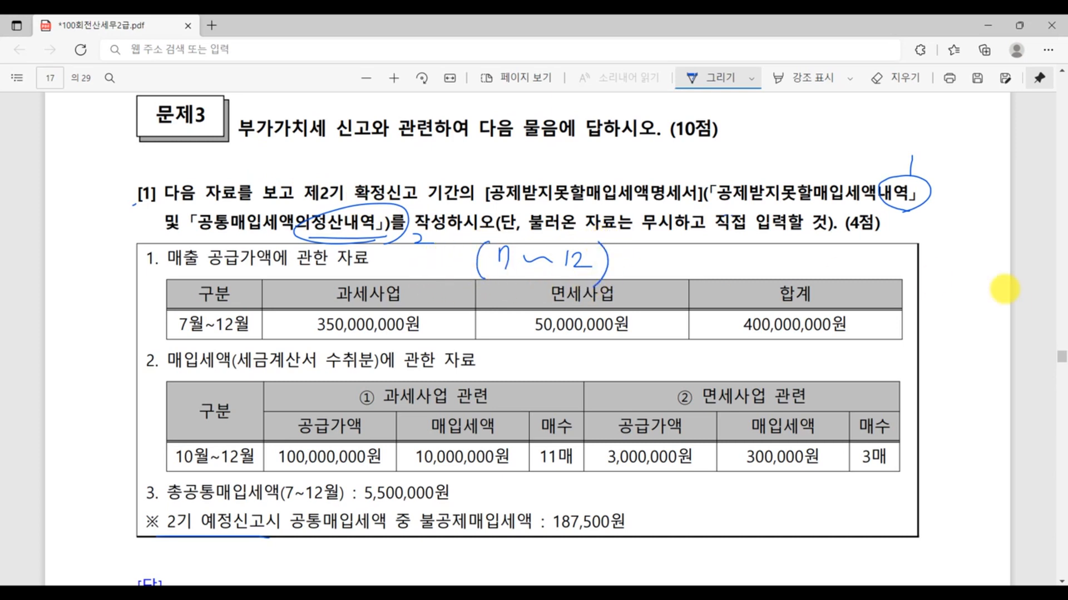
mouse_move(629, 258)
mouse_down()
mouse_move(657, 257)
mouse_move(682, 278)
mouse_move(770, 251)
mouse_move(767, 283)
mouse_move(794, 273)
mouse_move(786, 285)
mouse_move(841, 258)
mouse_up()
mouse_move(823, 267)
mouse_down()
mouse_move(858, 271)
mouse_move(872, 256)
mouse_move(869, 267)
mouse_up()
drag(883, 263, 957, 266)
drag(967, 245, 970, 284)
drag(852, 241, 849, 267)
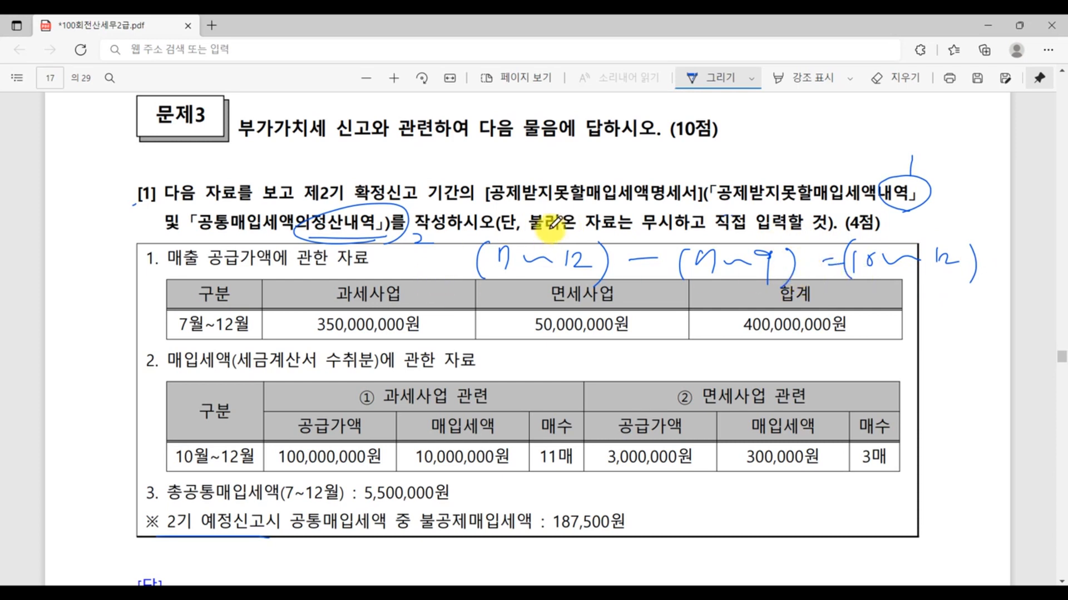
- Handwrite the month counts 6, 3 and 3 above the three periods of the formula
drag(554, 203, 550, 233)
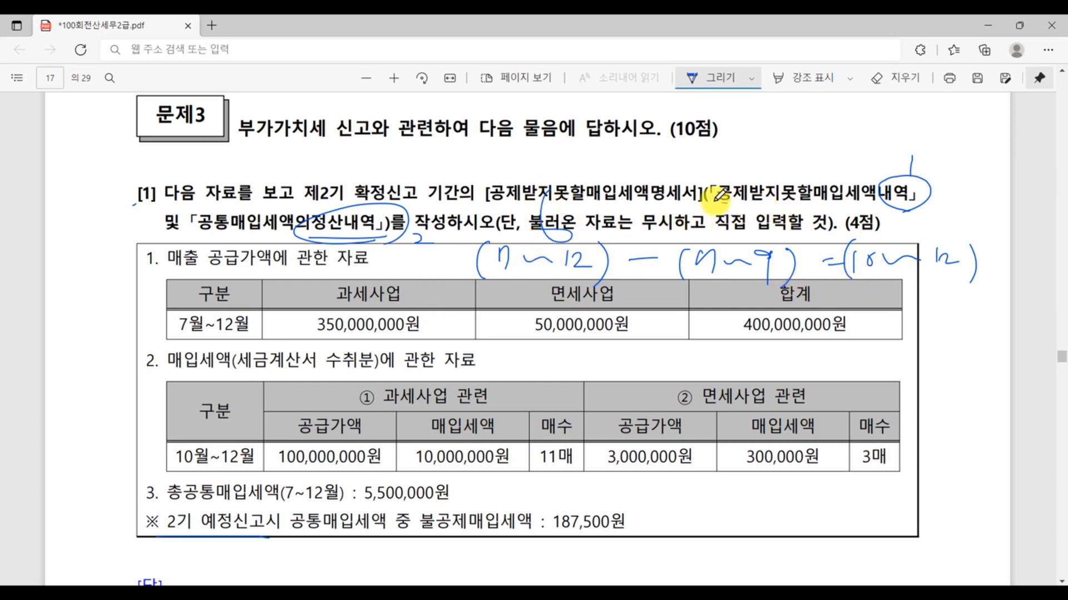
drag(714, 189, 723, 214)
drag(940, 210, 966, 227)
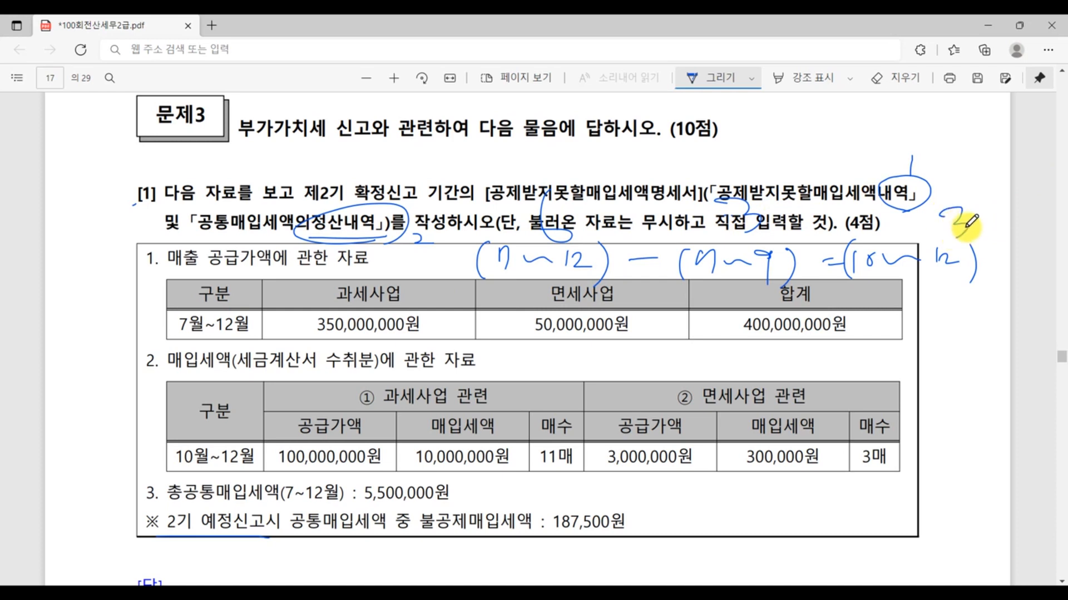
drag(965, 226, 958, 238)
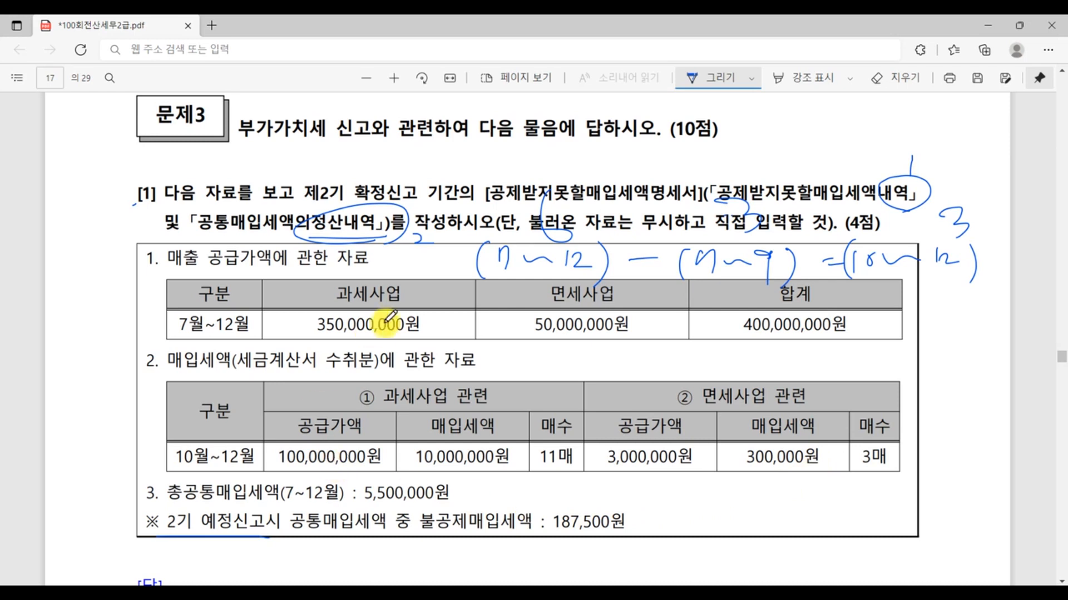
- Mark the 과세사업 관련 heading, underline its 10,000,000원 input tax, and cross out the 면세사업 관련 heading
drag(405, 346, 366, 392)
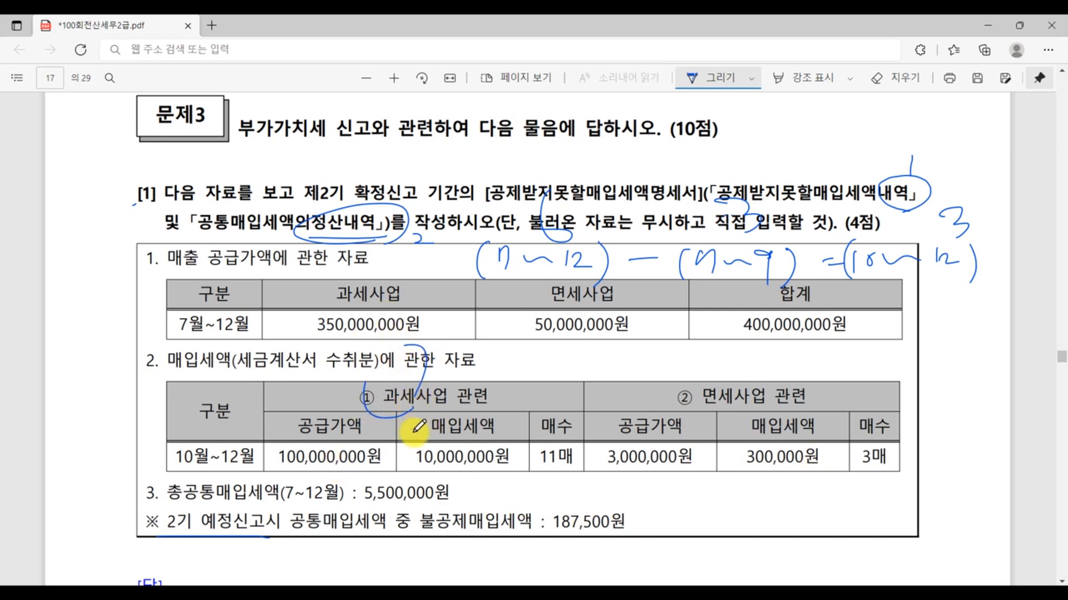
drag(406, 470, 517, 458)
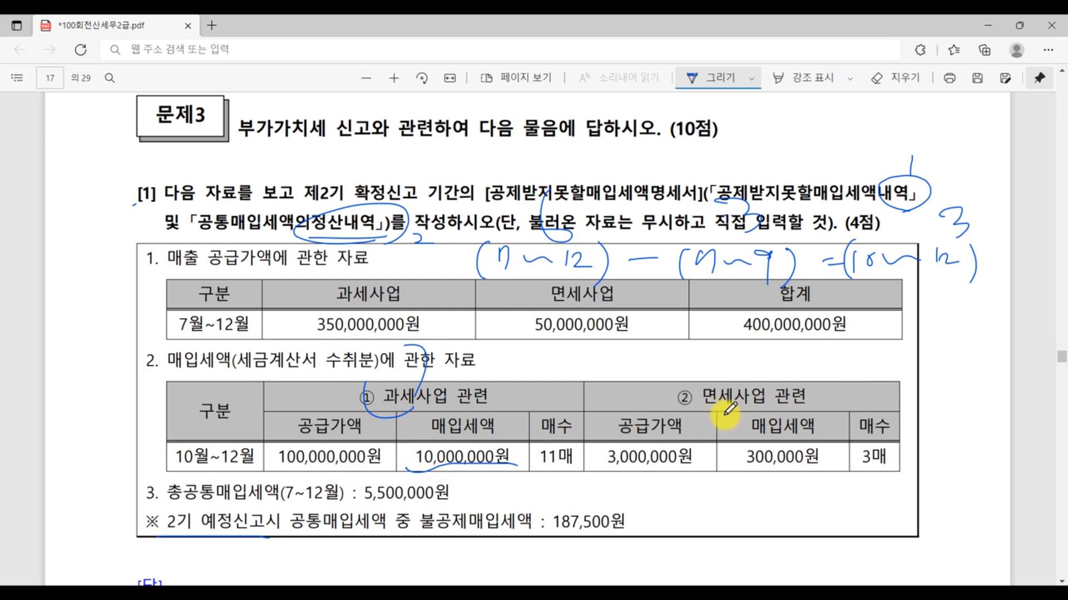
drag(736, 371, 714, 416)
drag(698, 379, 735, 414)
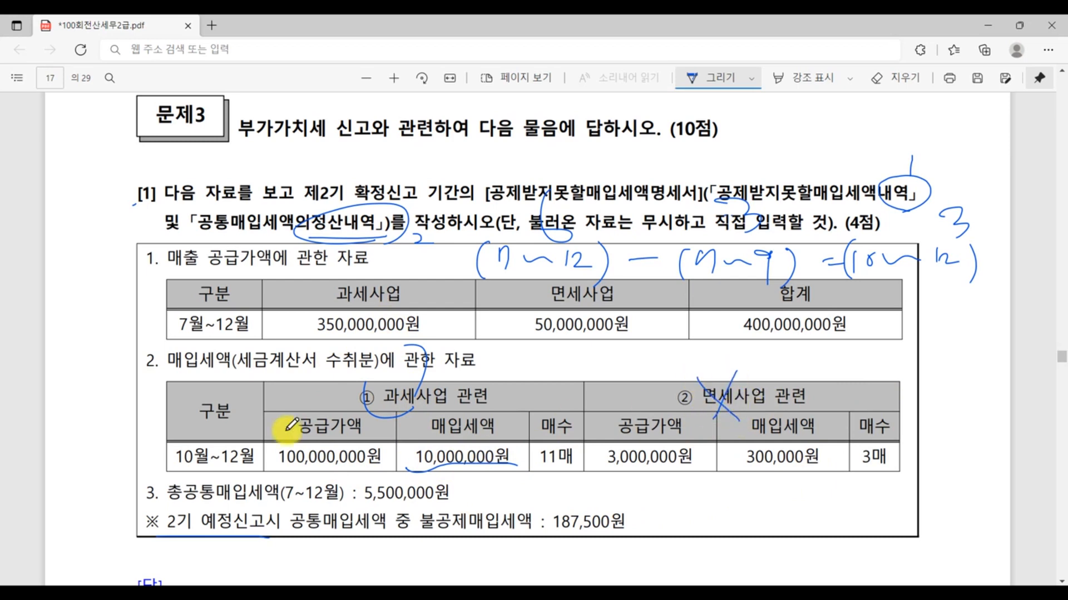
- Circle item 2, then underline 공제받지못할매입세액내역 and the exempt-business figures 3,000,000원, 300,000원 and 3매
mouse_move(161, 360)
mouse_down()
mouse_move(110, 359)
mouse_move(169, 368)
mouse_up()
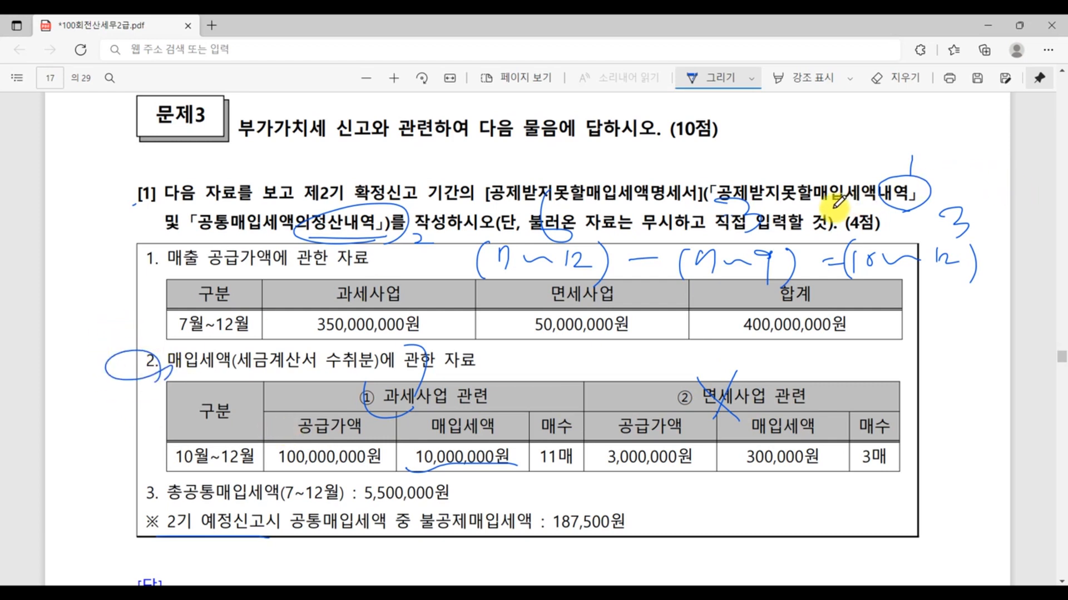
drag(842, 190, 913, 195)
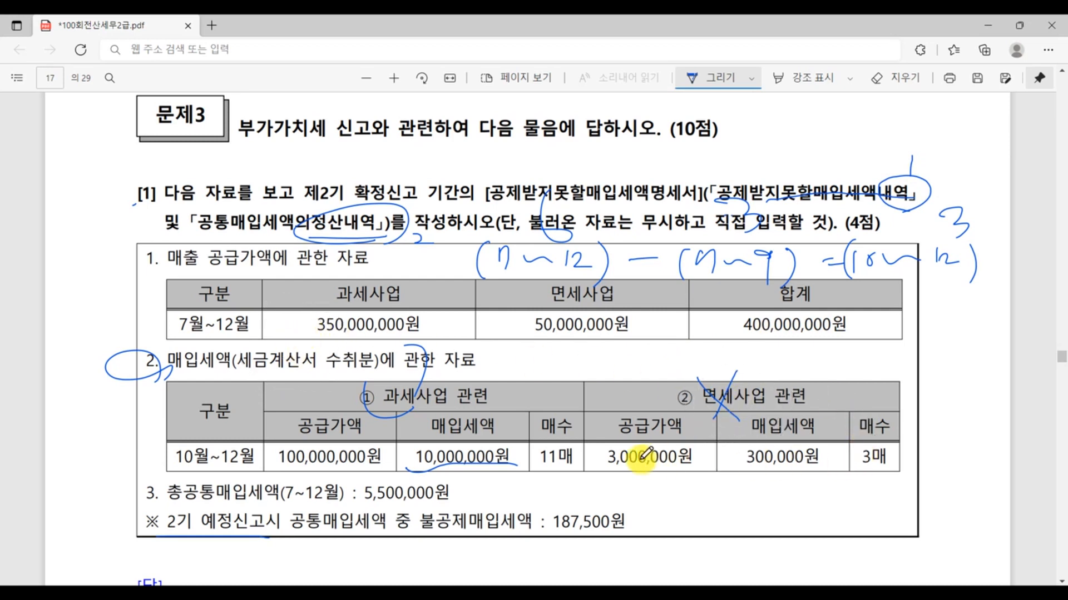
drag(615, 467, 884, 466)
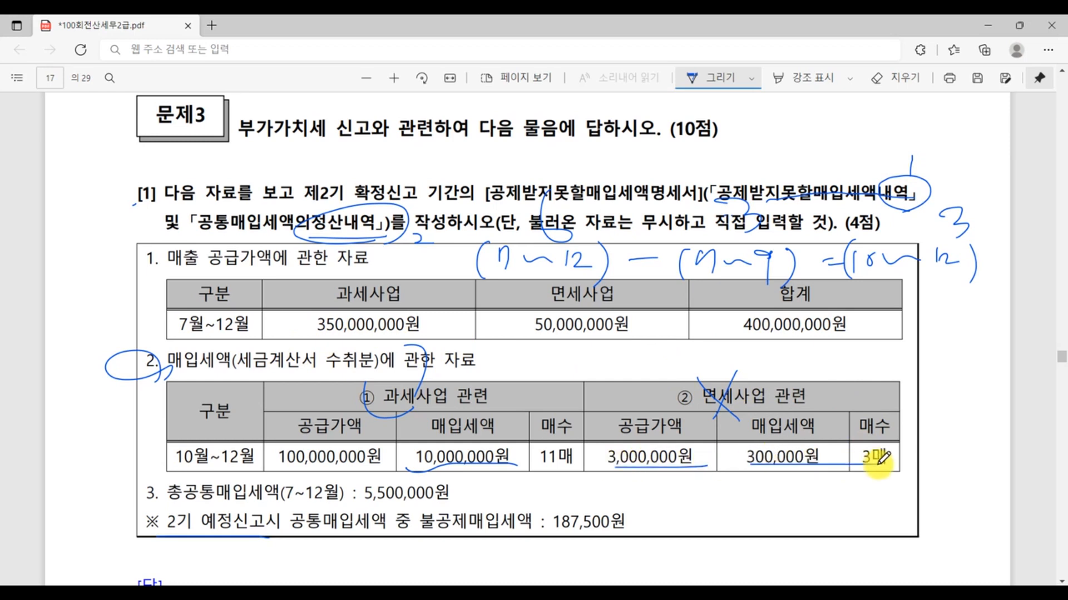
- In KcLep, fill the ⑤면세사업등 관련 row with 매수 3, 공급가액 3,000,000 and 매입세액 300,000, circling 3매 in the PDF
key(alt+Tab)
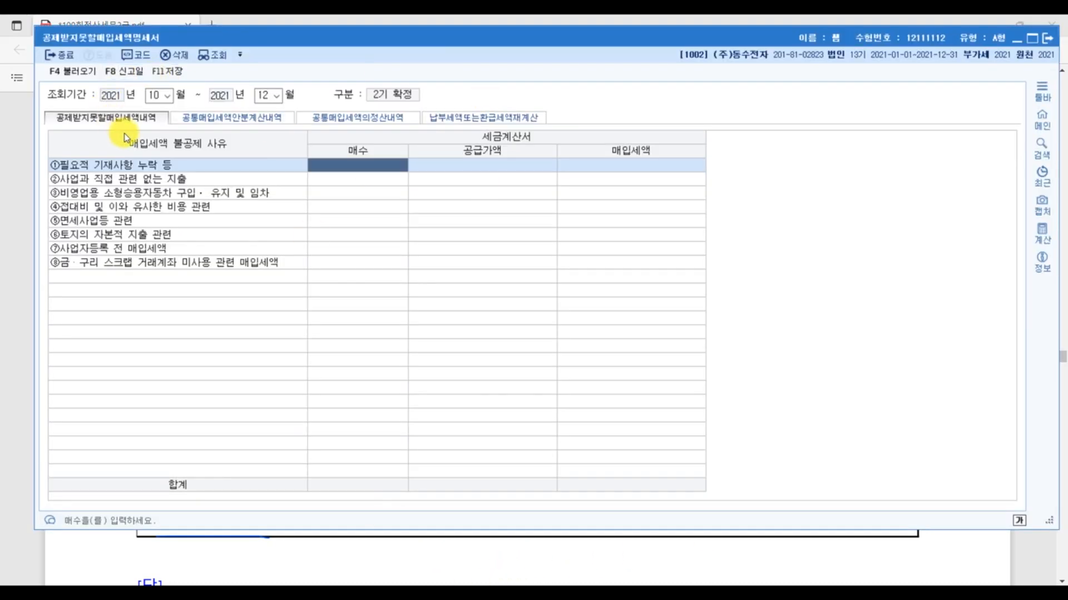
click(136, 124)
click(109, 223)
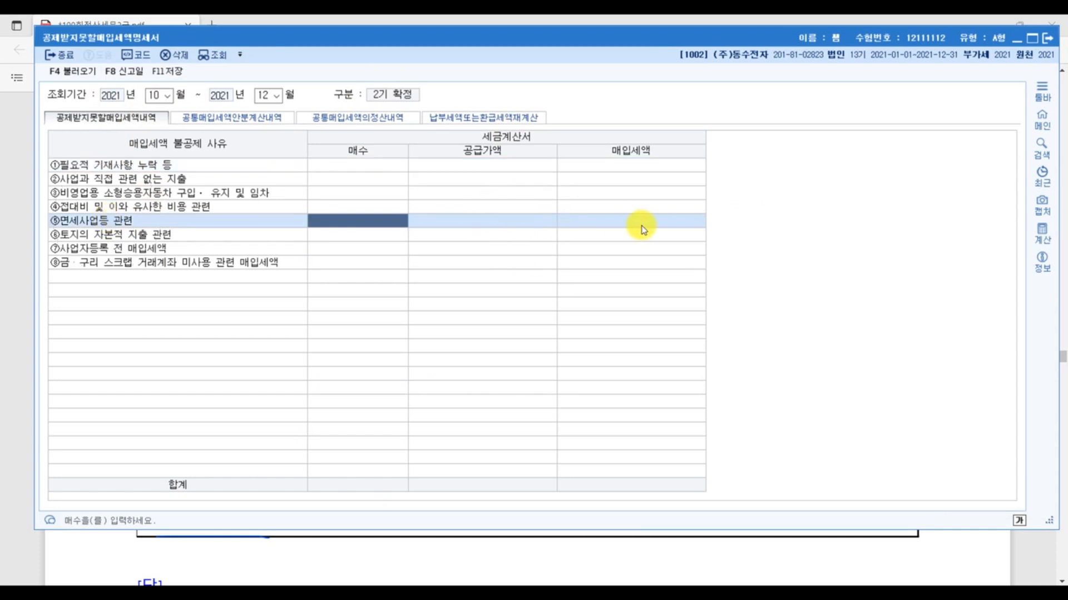
click(1031, 566)
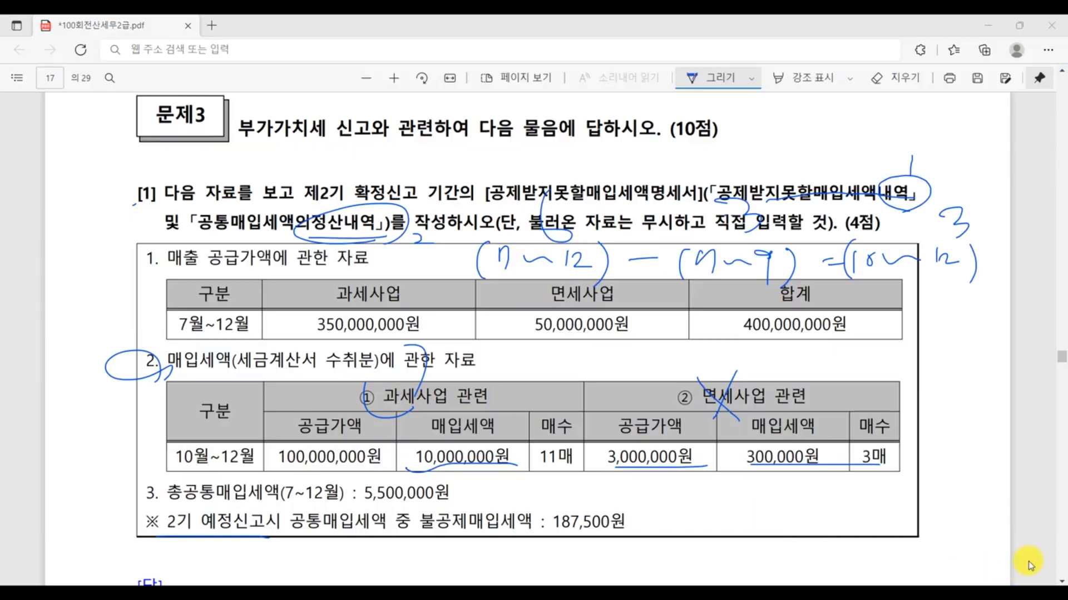
mouse_move(875, 465)
mouse_down()
mouse_move(856, 459)
mouse_move(851, 488)
mouse_up()
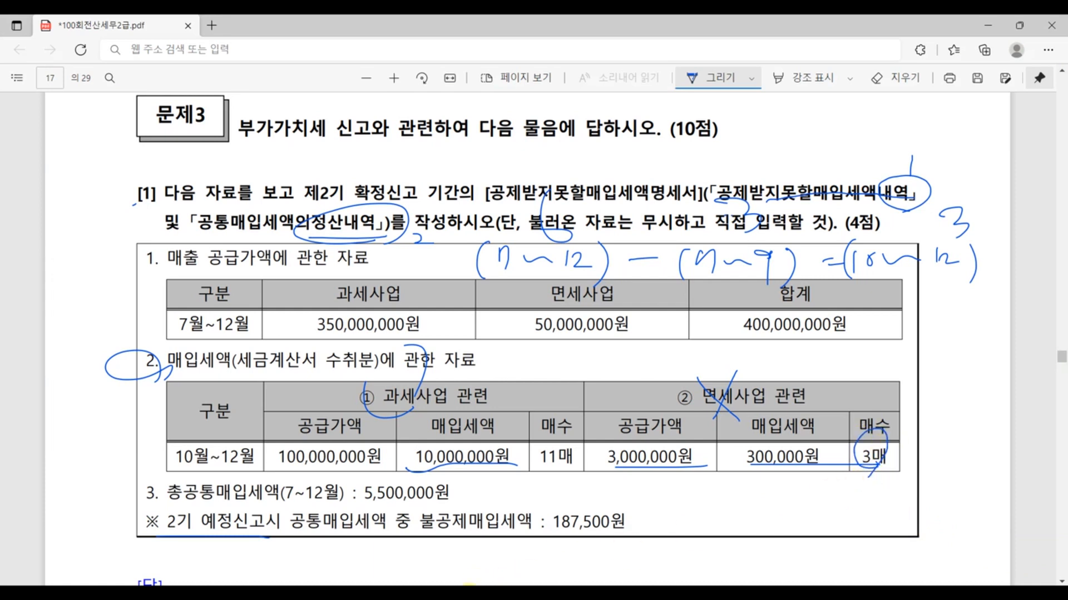
key(alt+Tab)
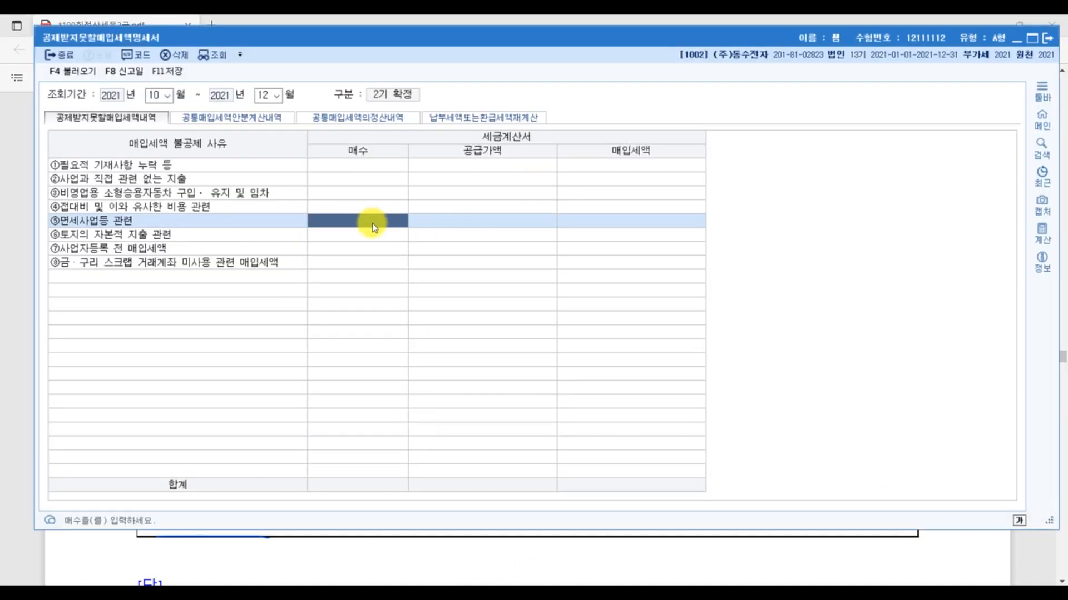
text(3)
key(Return)
text(3)
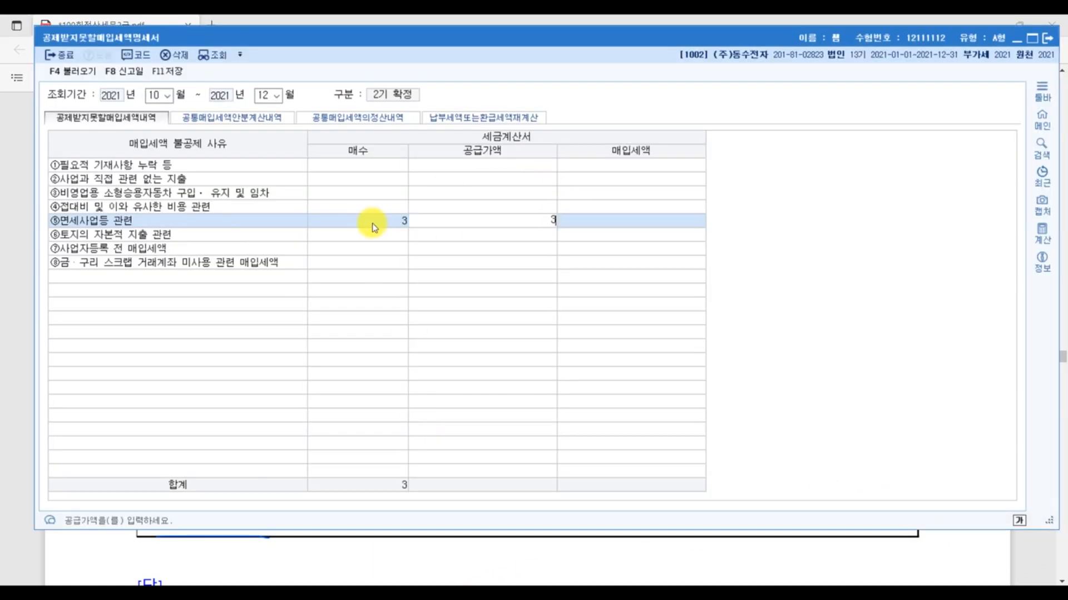
key(Return)
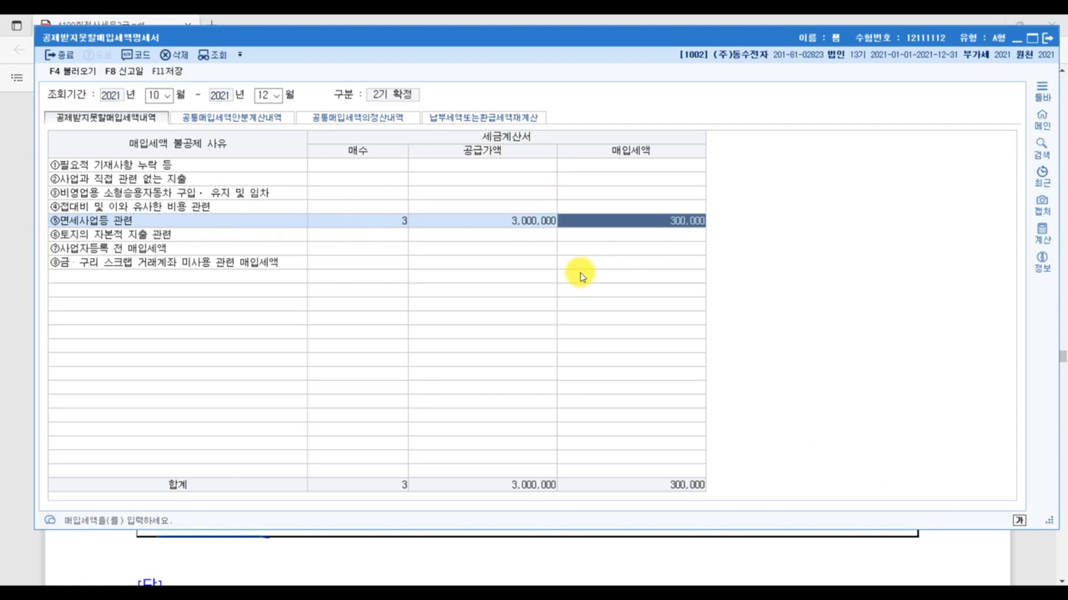
- In the exam PDF, tick off the purchase tax table, handwrite 과세+면세 above question [1] and circle item 3
click(1035, 566)
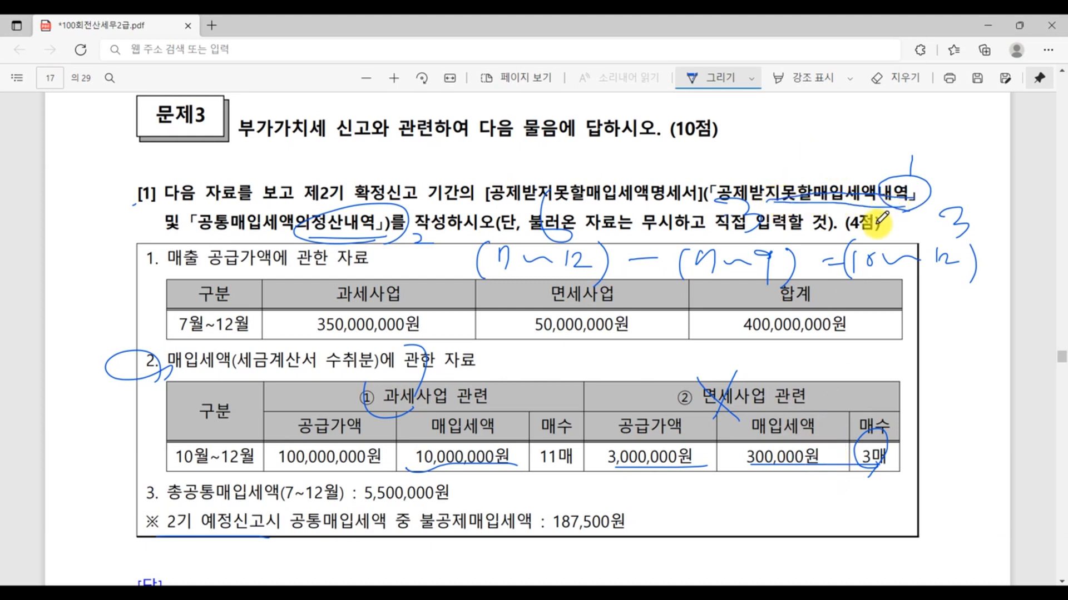
mouse_move(908, 410)
mouse_down()
mouse_move(914, 429)
mouse_move(970, 396)
mouse_up()
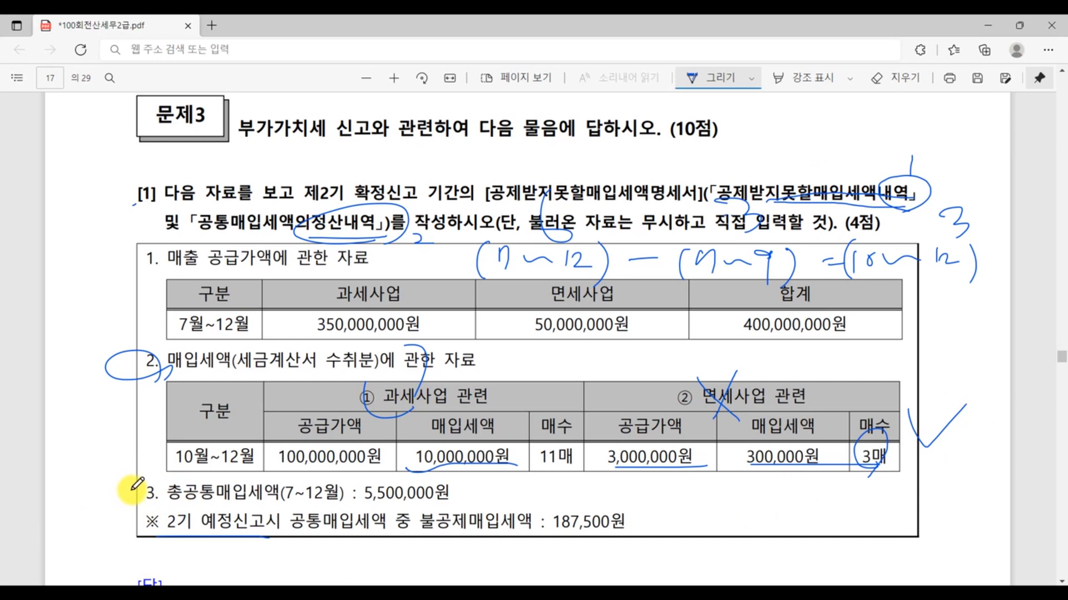
mouse_move(278, 173)
mouse_down()
mouse_move(288, 149)
mouse_move(301, 167)
mouse_move(341, 167)
mouse_move(396, 145)
mouse_move(417, 169)
mouse_move(448, 149)
mouse_move(465, 179)
mouse_up()
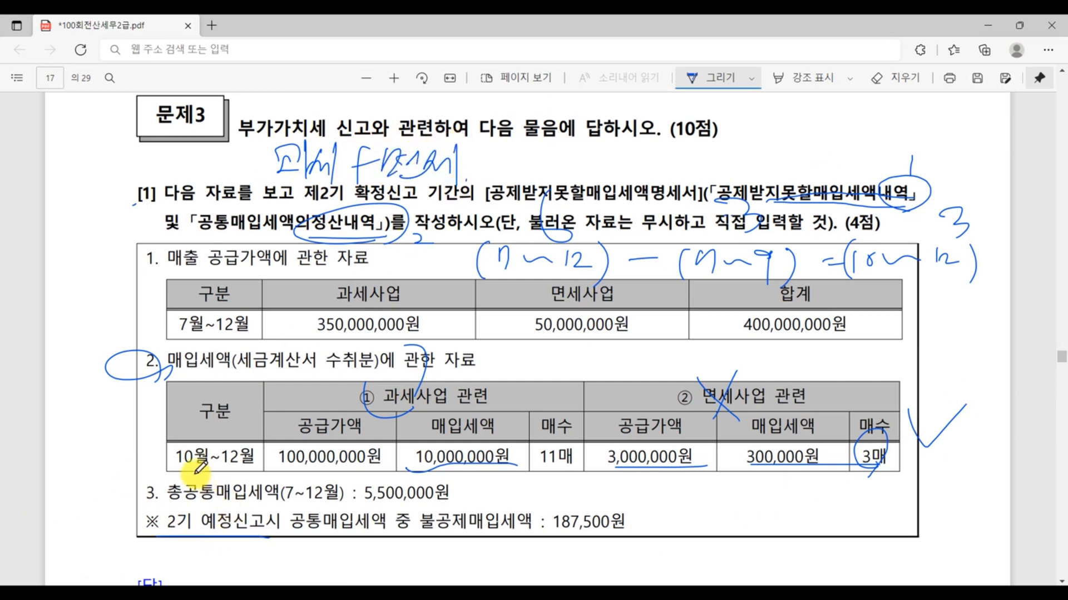
mouse_move(160, 486)
mouse_down()
mouse_move(133, 497)
mouse_move(162, 501)
mouse_up()
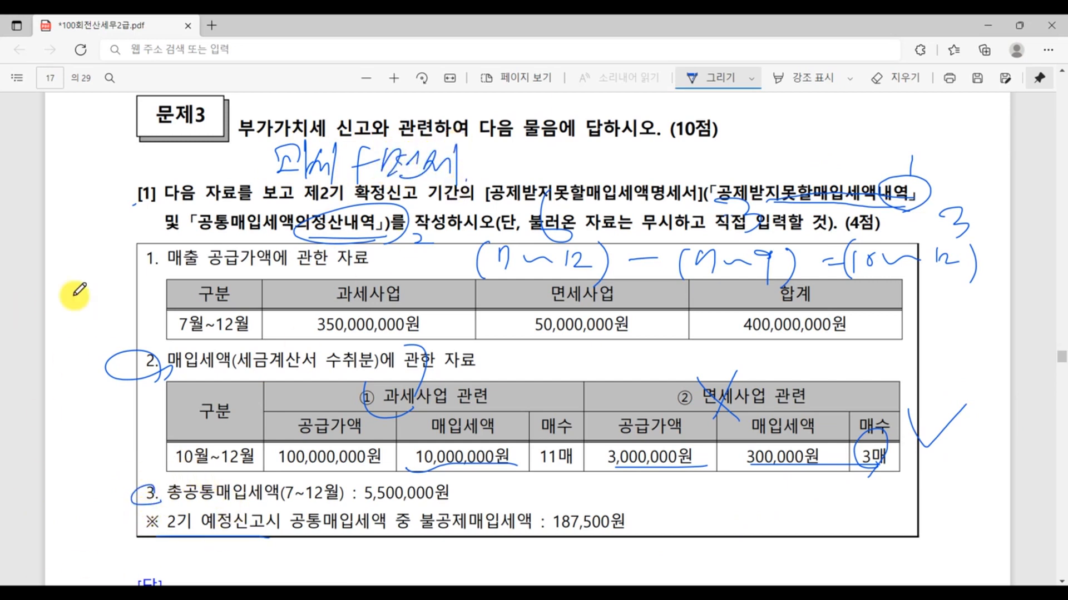
- In the exam PDF, circle item 1 and 5,500,000원, then underline 7~12월, 공급가액, the handwritten 7~9 and the 불공제매입세액 187,500원
drag(160, 243, 157, 265)
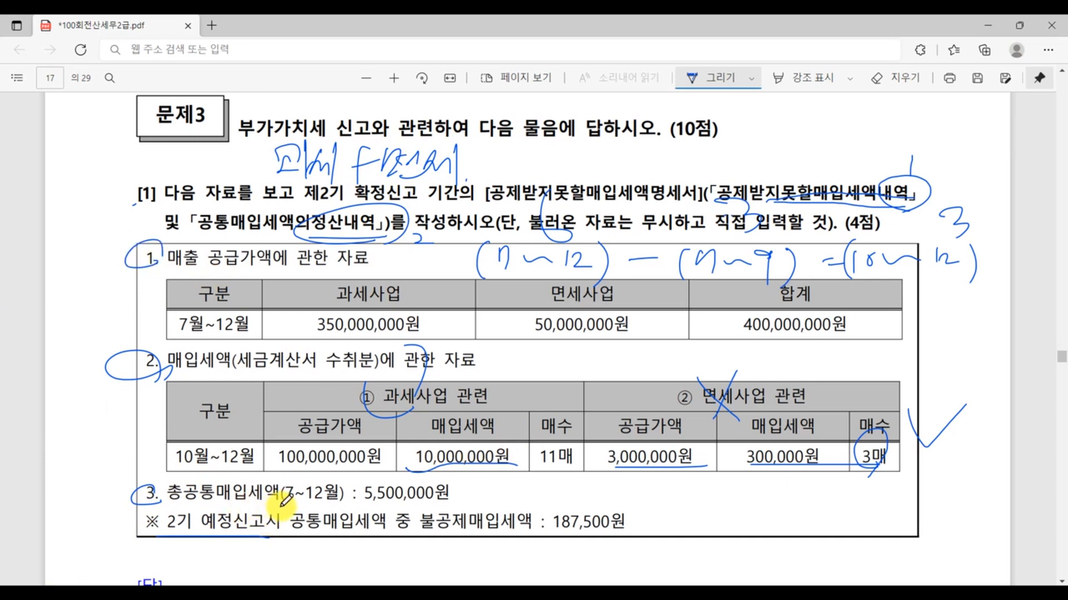
mouse_move(291, 499)
mouse_down()
mouse_move(471, 504)
mouse_move(412, 473)
mouse_move(370, 496)
mouse_up()
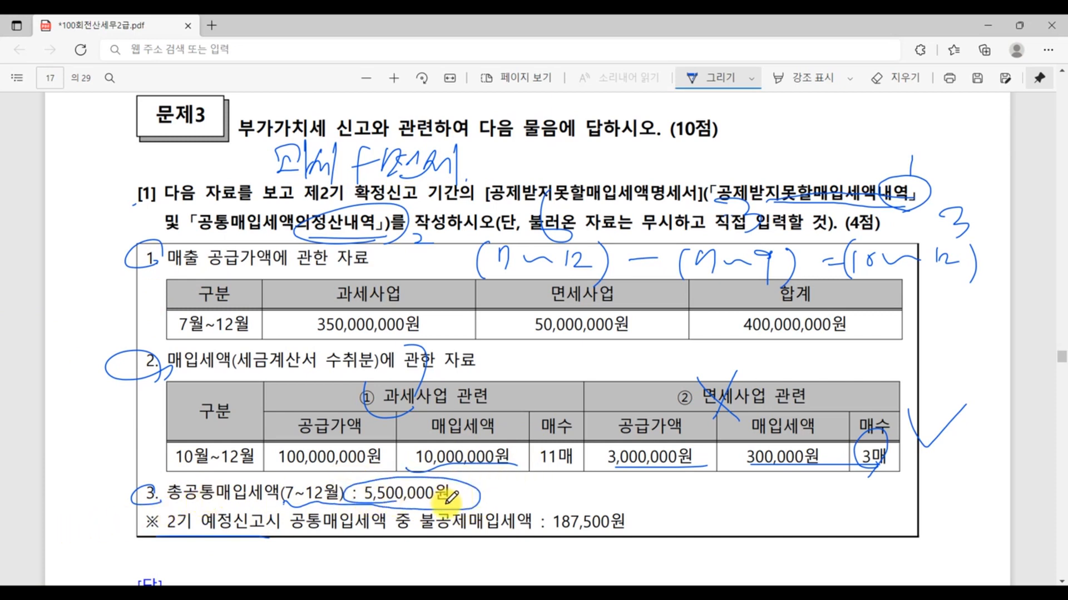
drag(201, 271, 309, 267)
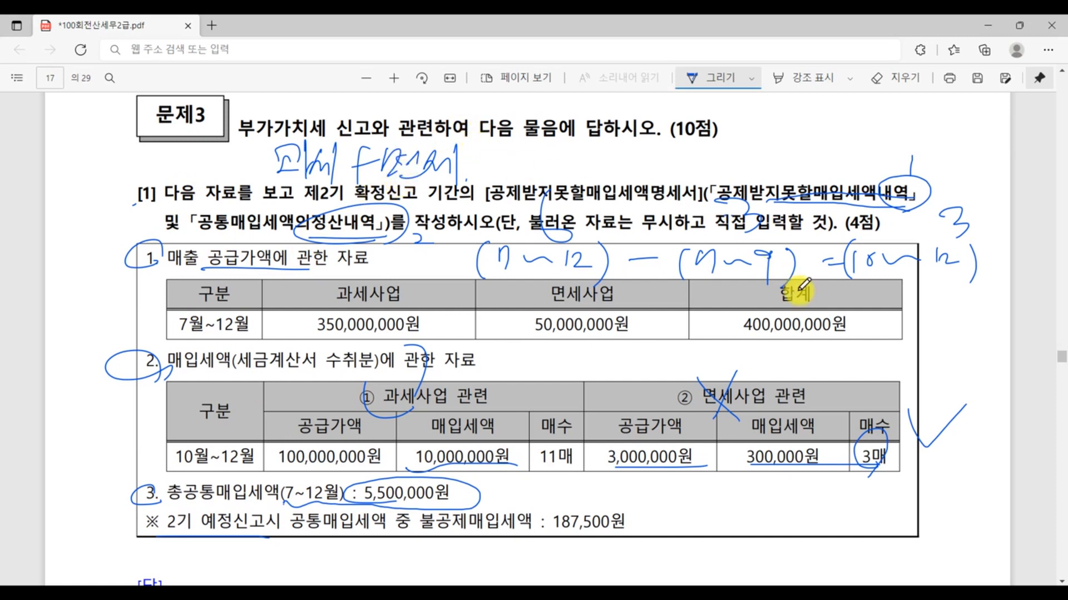
drag(688, 267, 795, 284)
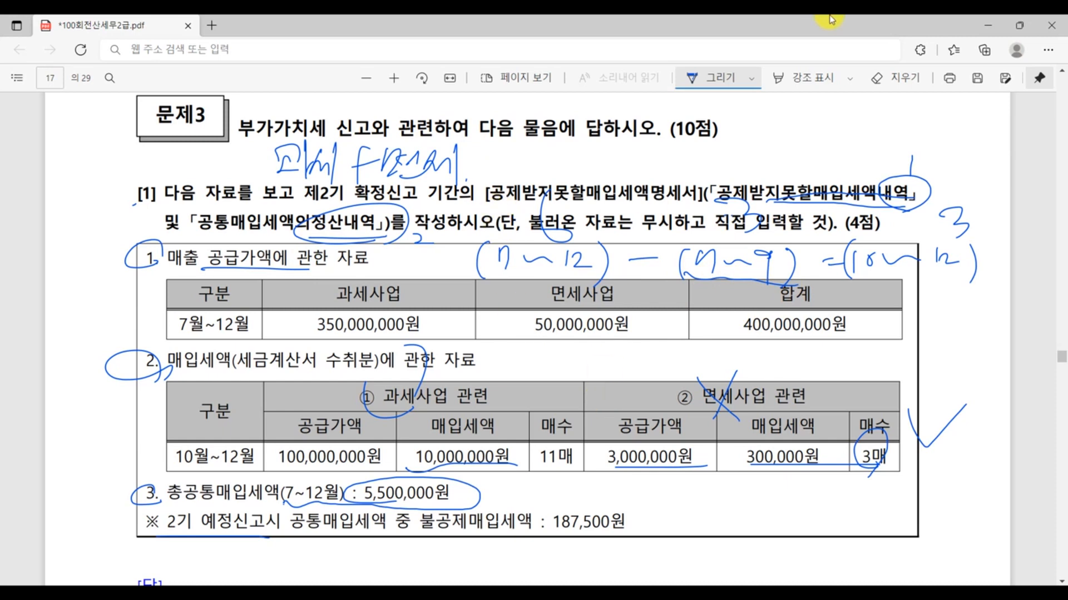
drag(568, 531, 624, 532)
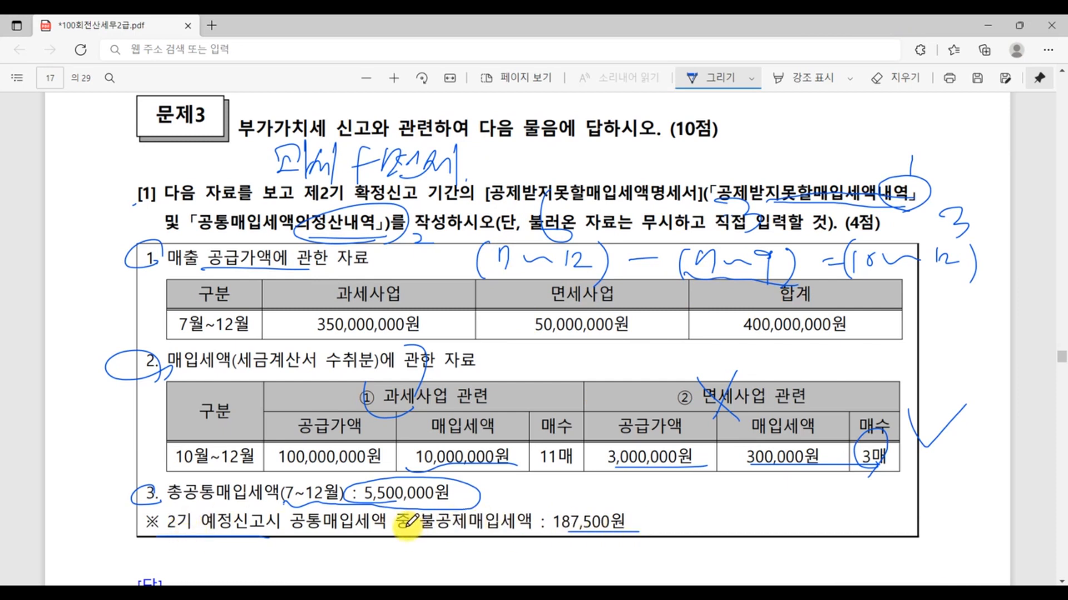
drag(406, 527, 573, 533)
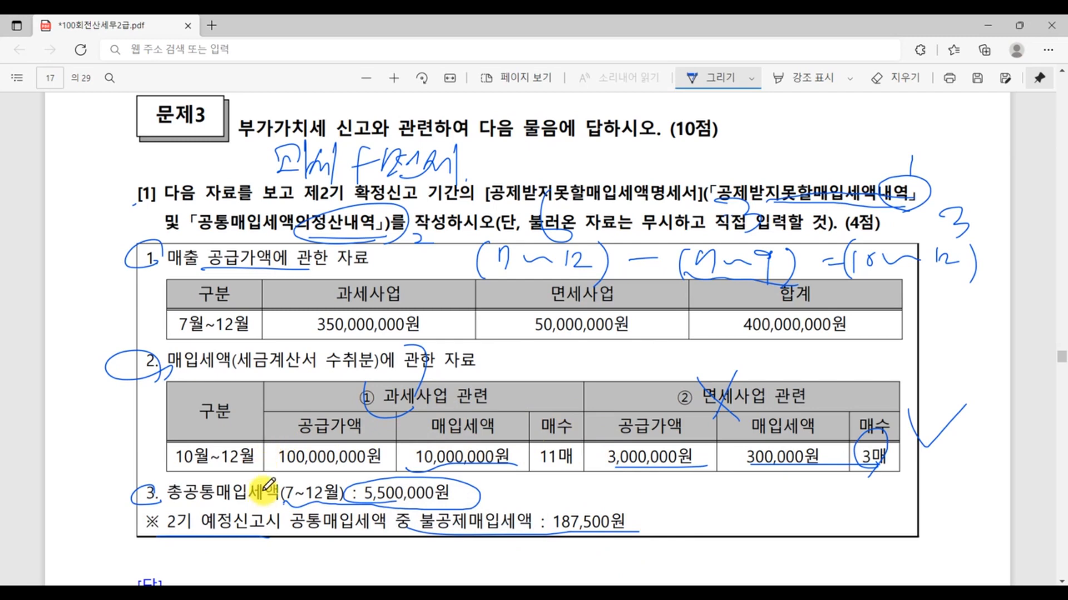
- In KcLep's 공통매입세액의정산내역, choose 당해과세기간의 공급가액기준, decline loading slip data and set 총공통매입세액 to 5,500,000
click(445, 593)
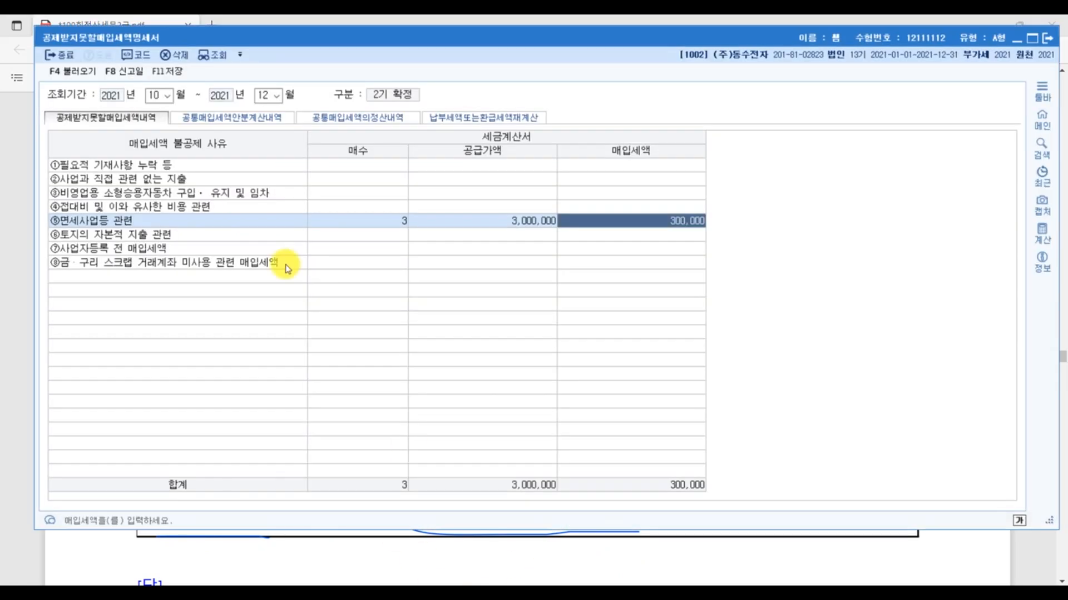
click(392, 119)
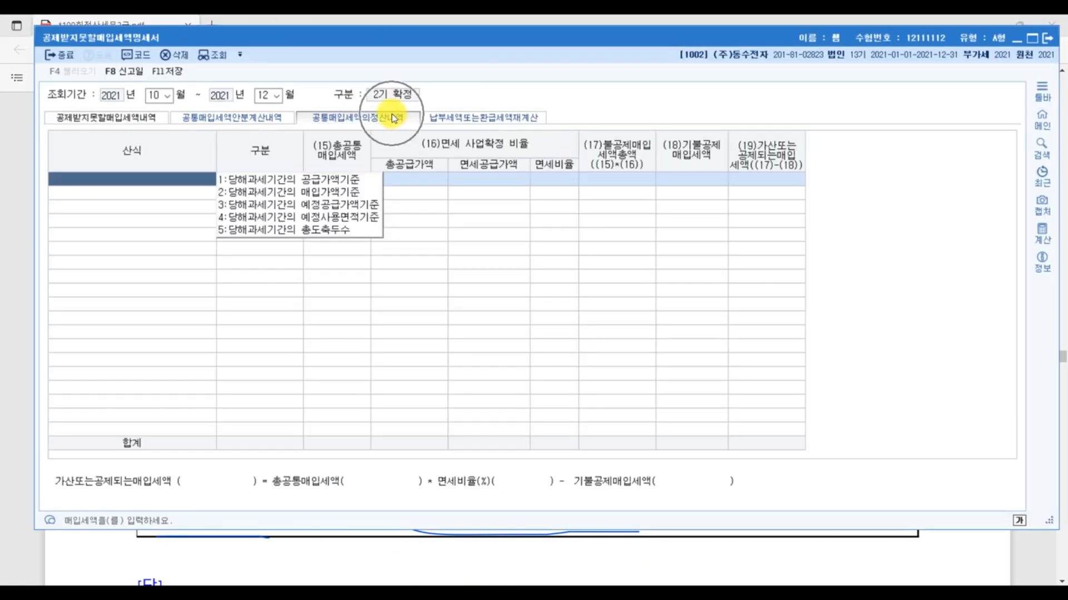
click(318, 181)
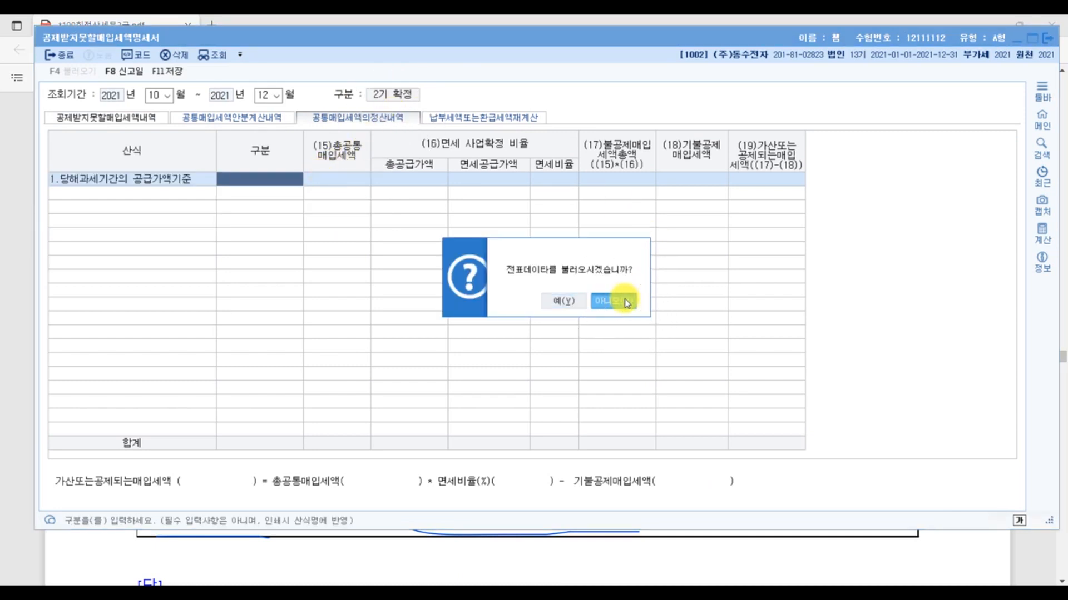
click(625, 302)
click(330, 183)
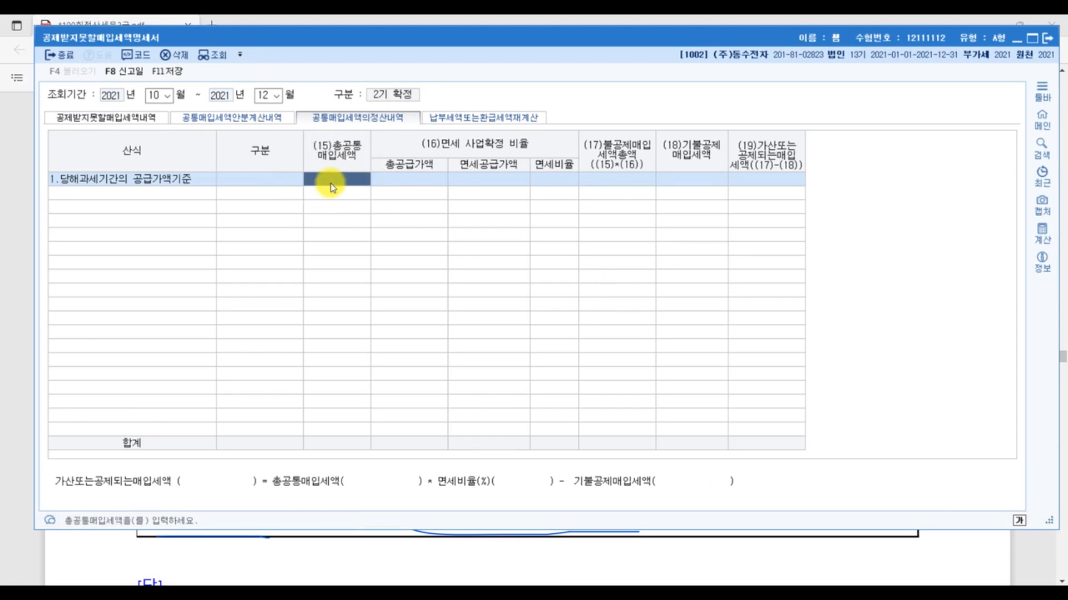
text(5,500,000)
key(Return)
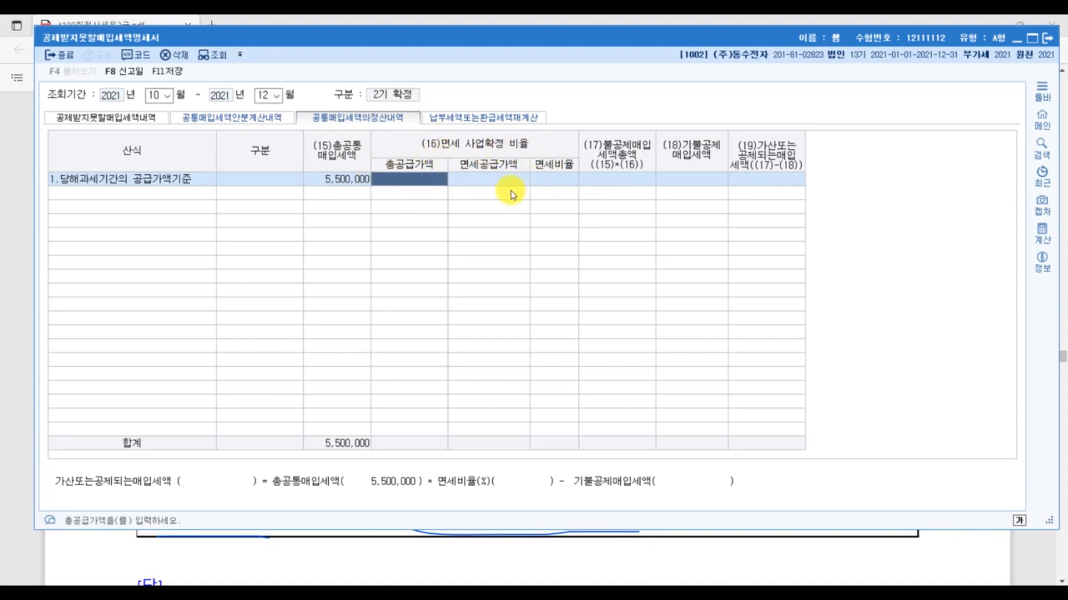
- Checking the exam PDF's sales table, enter 총공급가액 400,000,000 and 면세공급가액 50,000,000 in the KcLep settlement row
click(1029, 562)
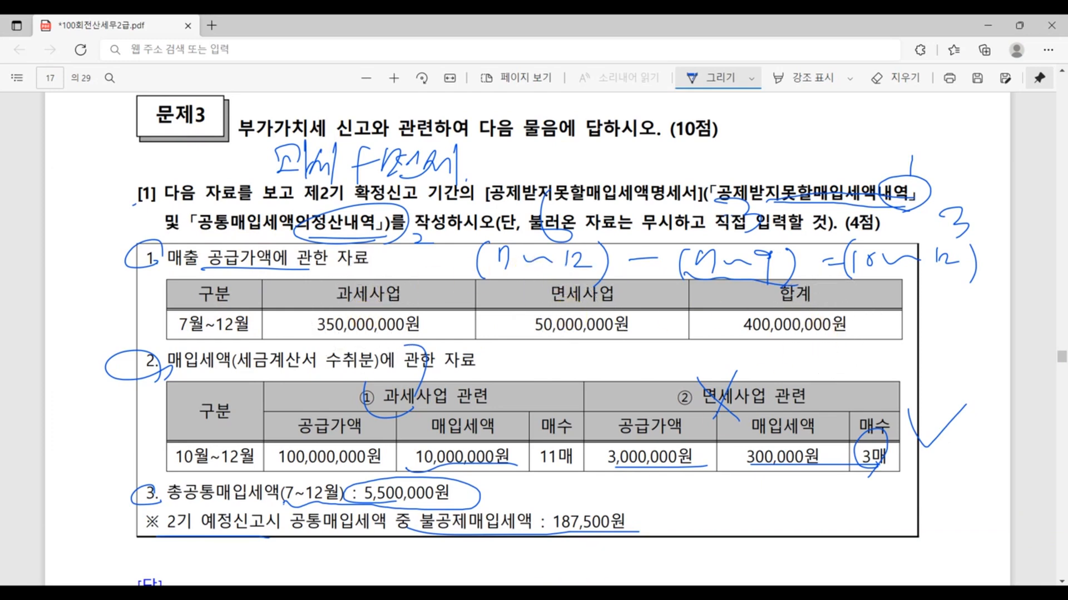
click(537, 594)
key(ctrl)
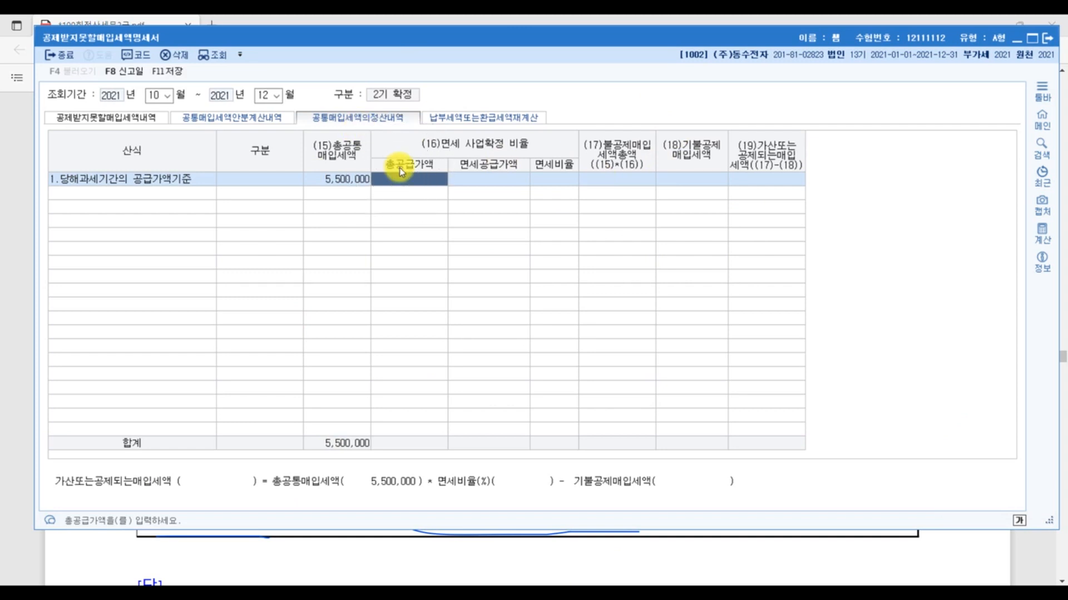
text(400,000,000.00)
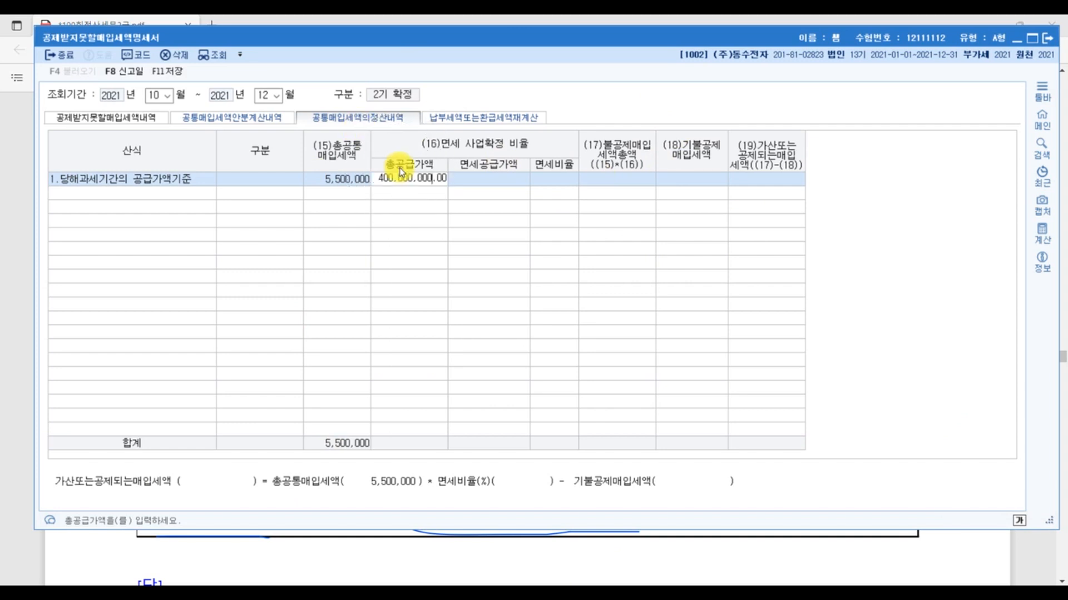
key(Return)
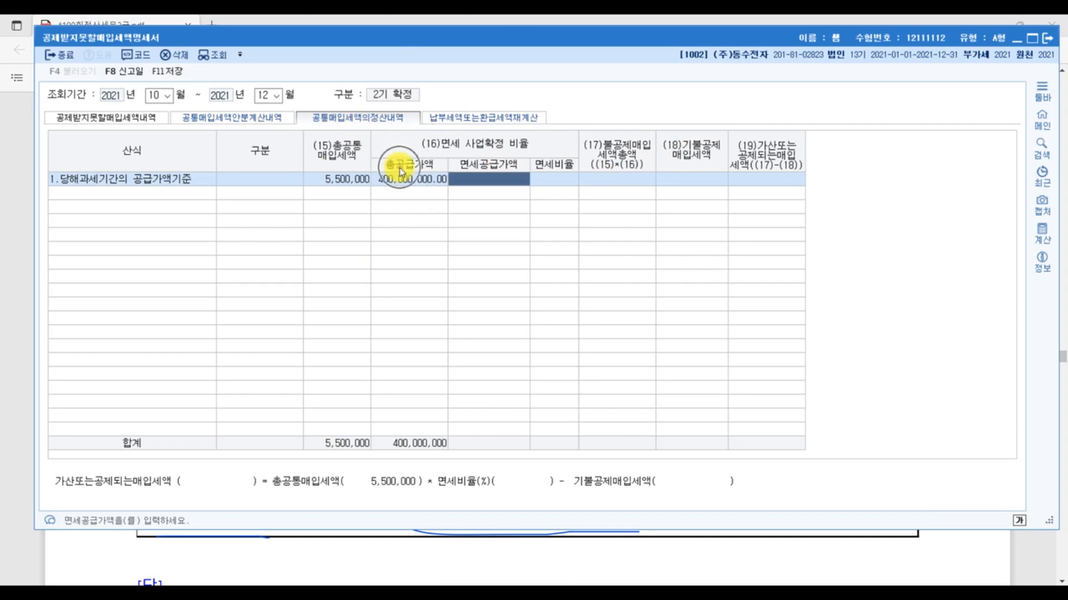
click(1030, 561)
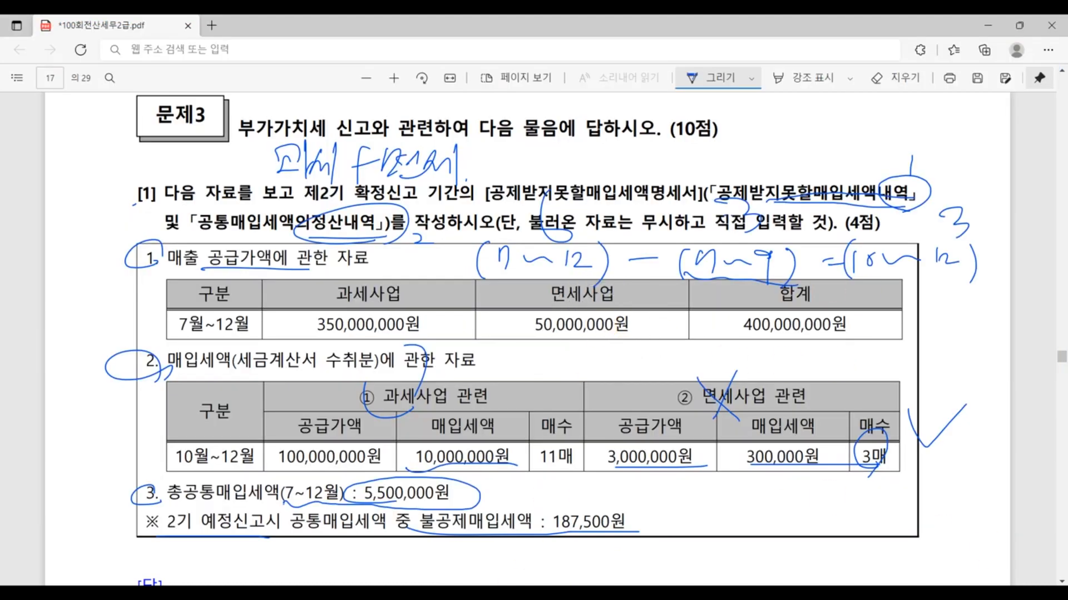
key(alt+Tab)
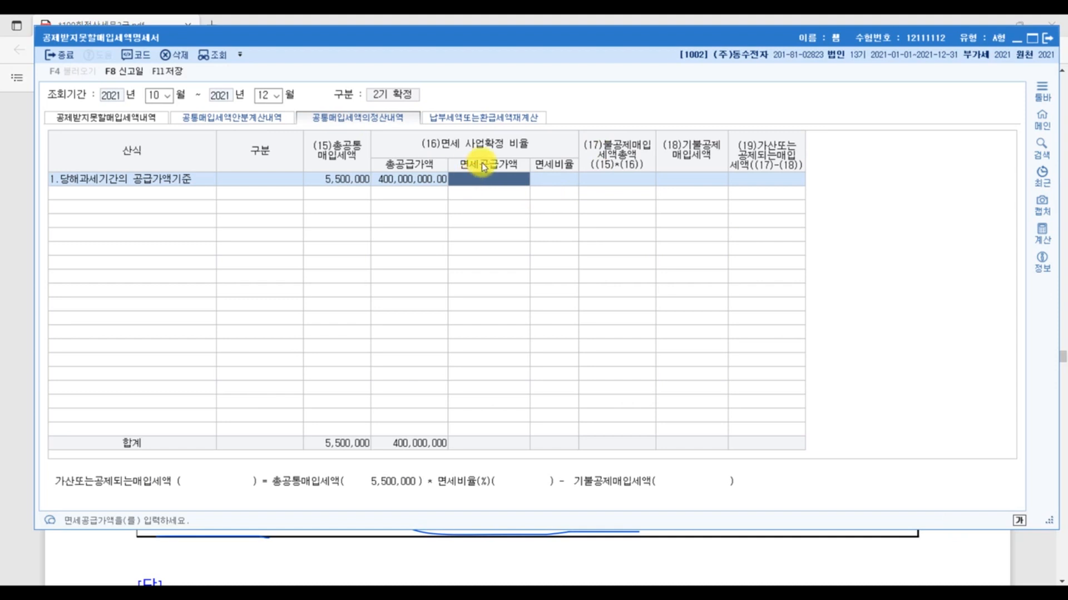
text(50,000,000)
key(Return)
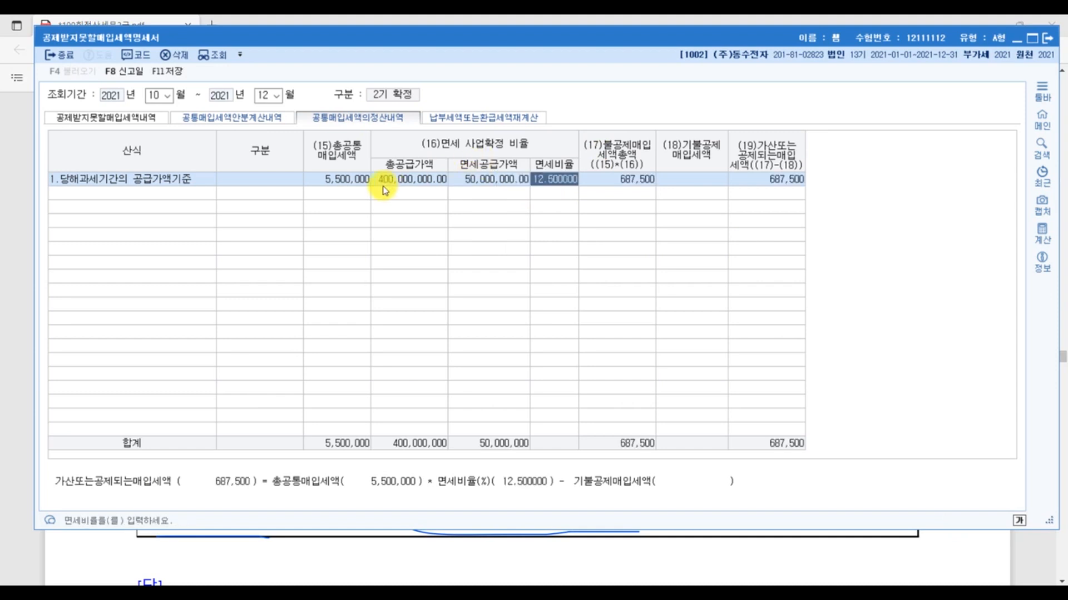
- Underline 예정신고 in the exam PDF and set (18)기불공제매입세액 to 187,500 in the KcLep settlement row
click(491, 190)
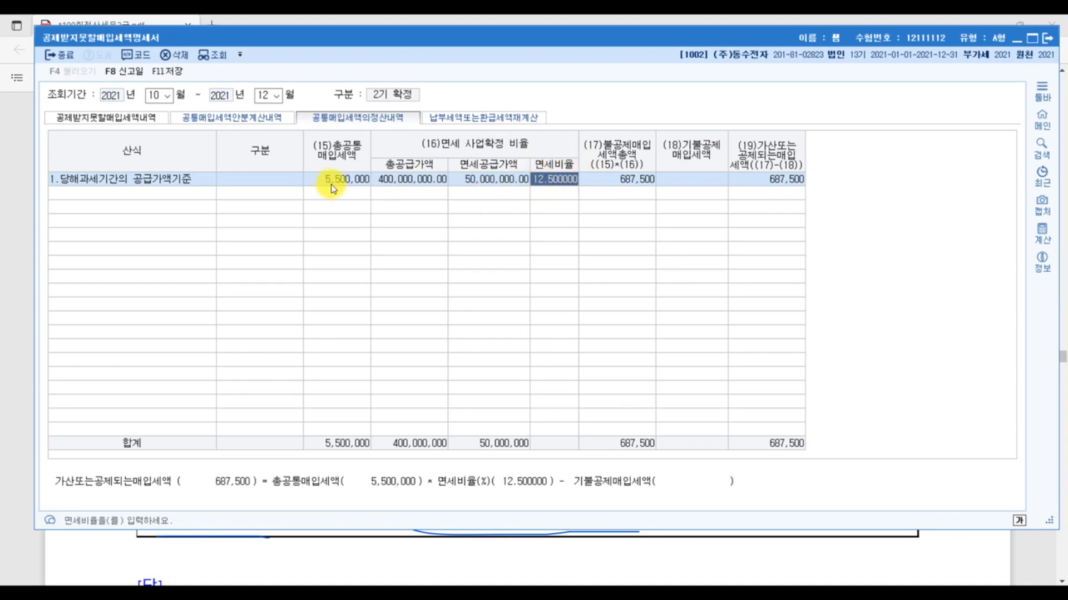
click(636, 182)
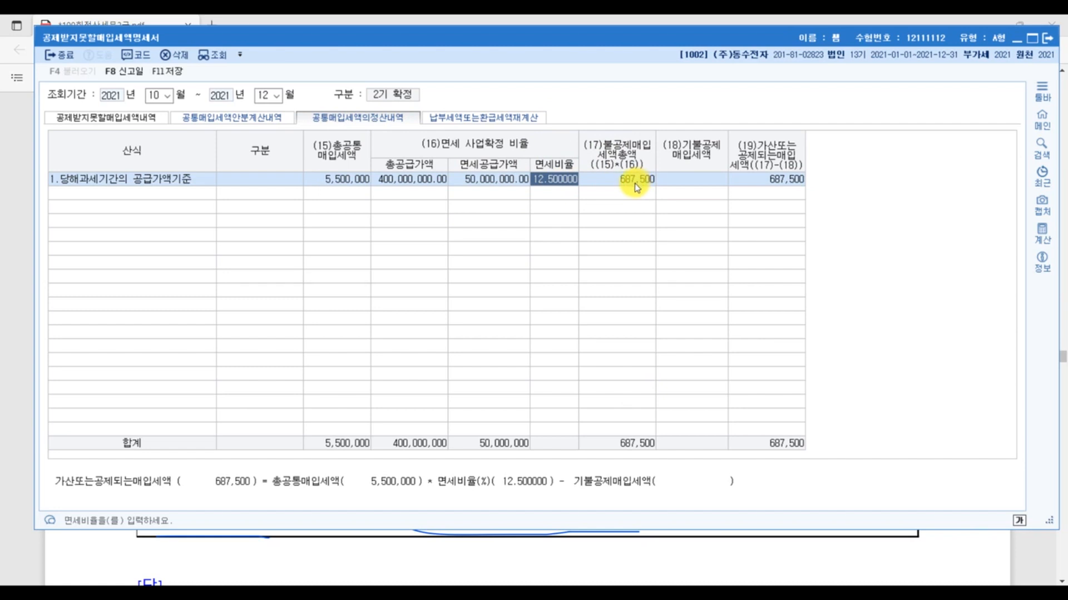
click(690, 158)
click(689, 181)
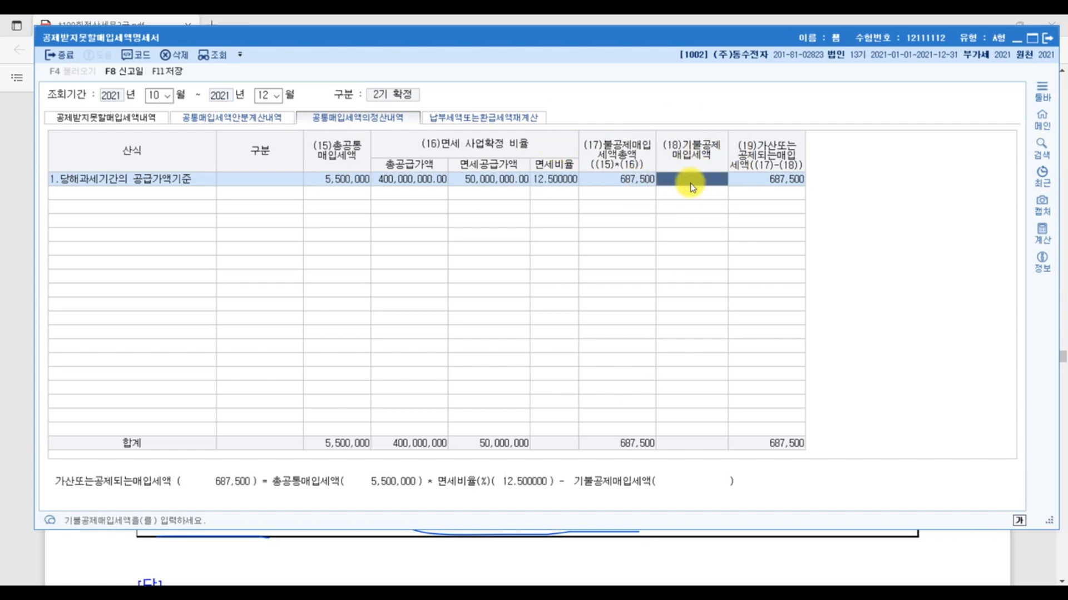
click(989, 537)
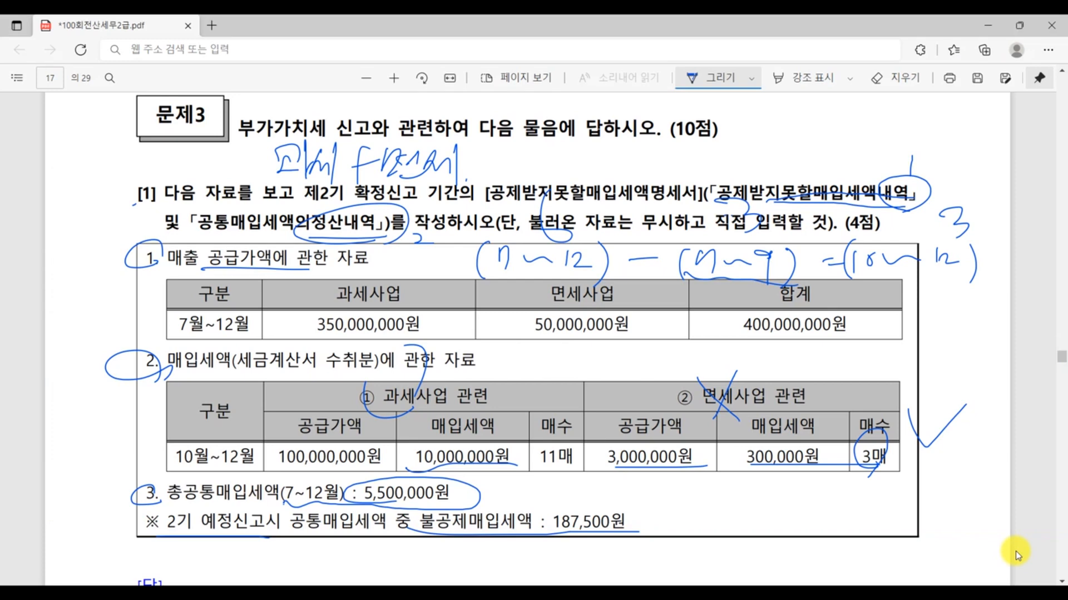
click(225, 525)
mouse_move(225, 525)
mouse_down()
mouse_move(207, 529)
mouse_move(248, 528)
mouse_up()
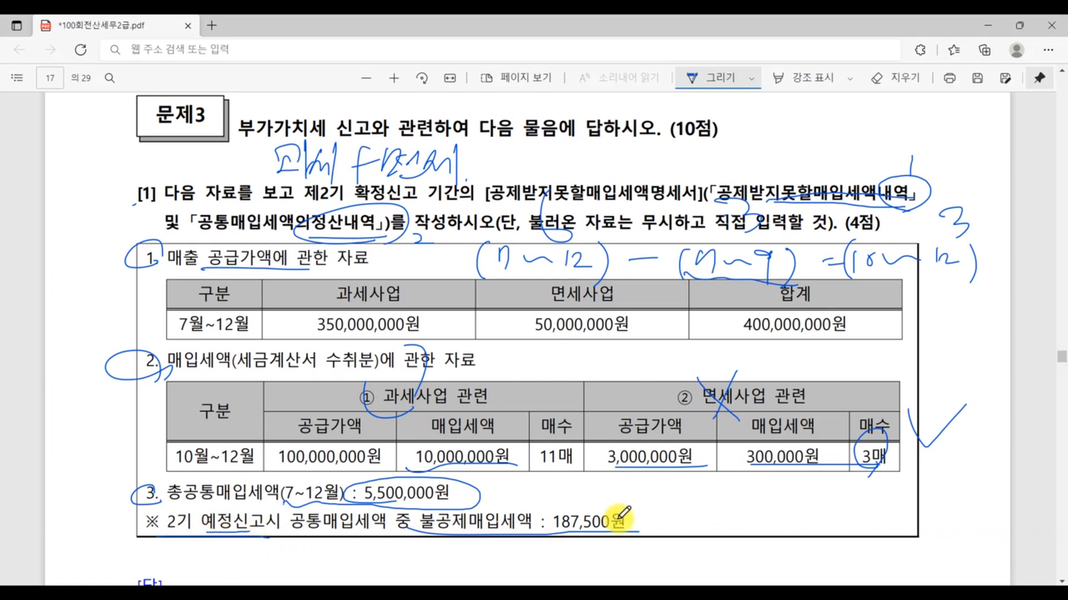
click(581, 527)
click(428, 594)
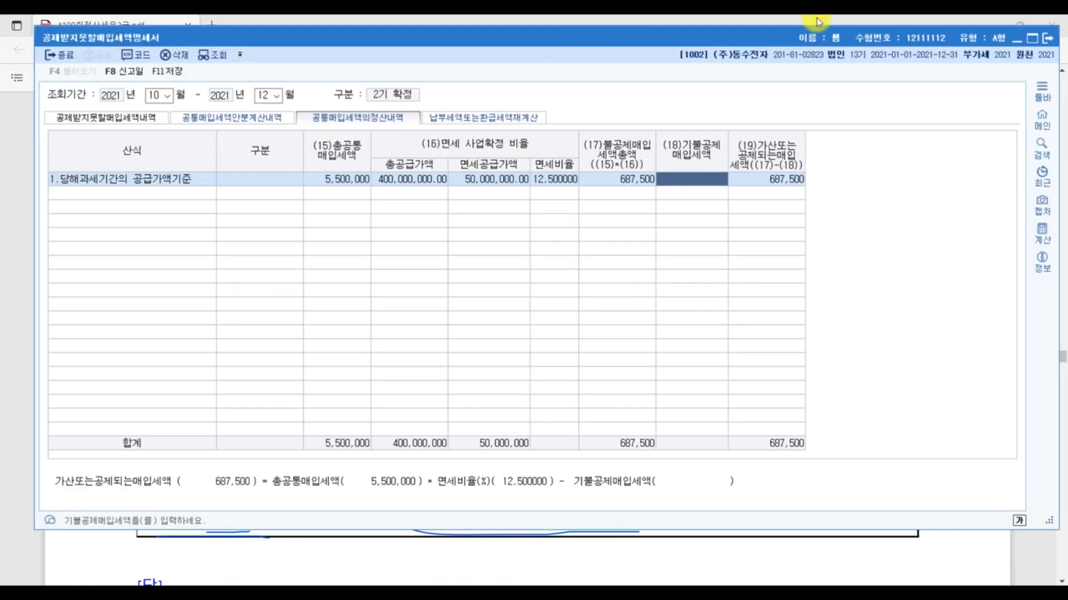
text(187,500)
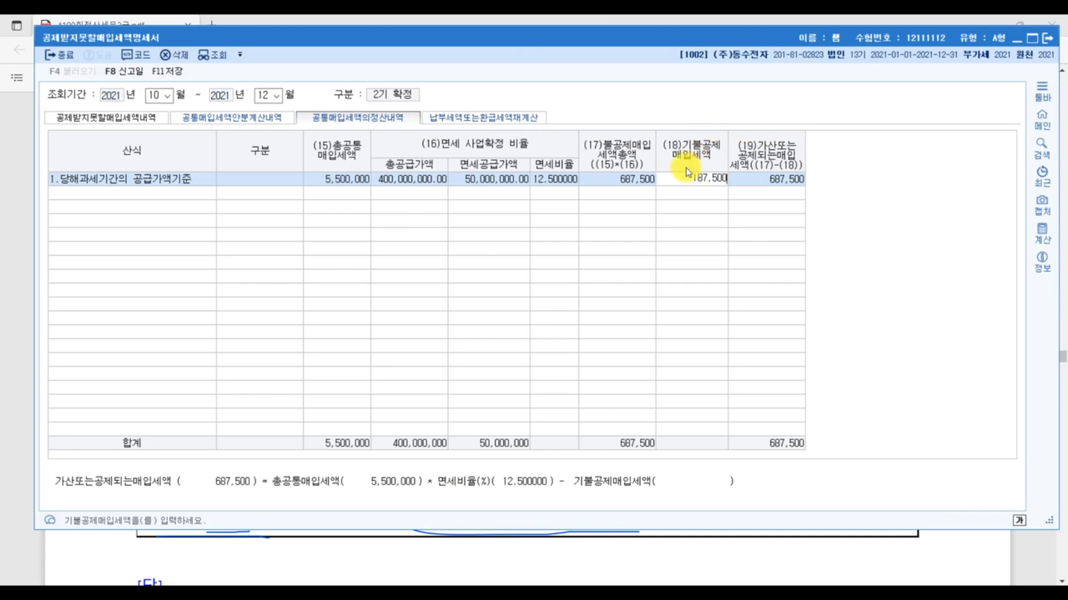
key(Return)
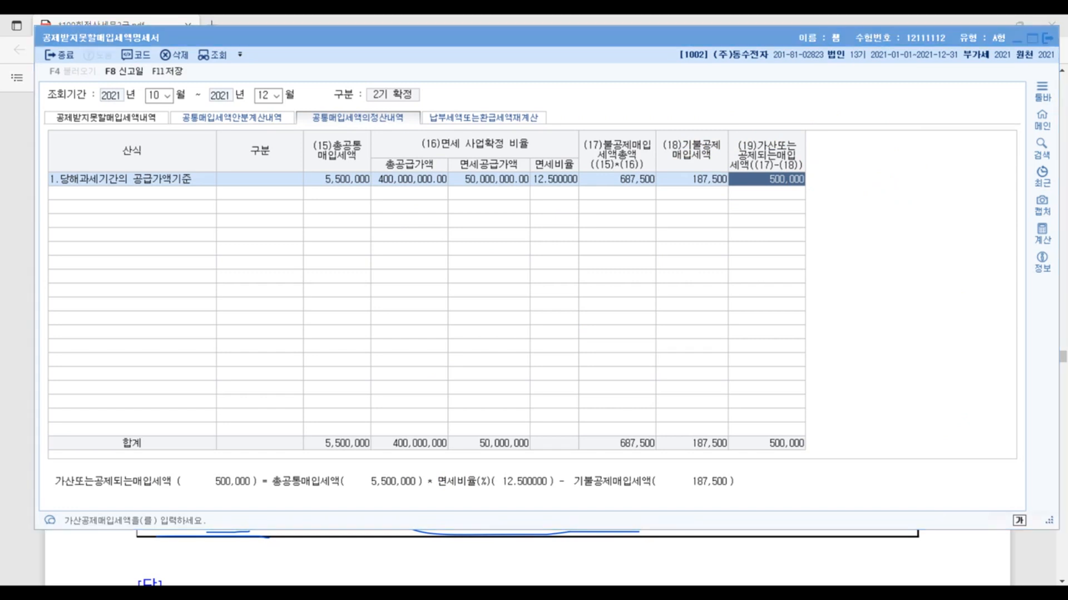
- Save the modified 공제받지못할매입세액명세서 data and close the form
click(1030, 555)
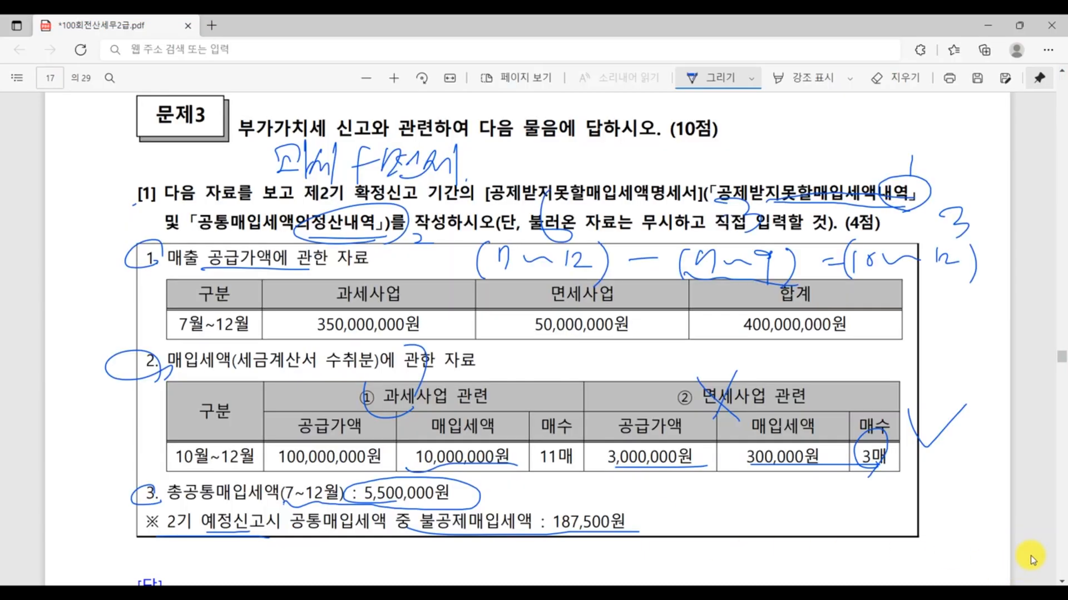
key(alt+Tab)
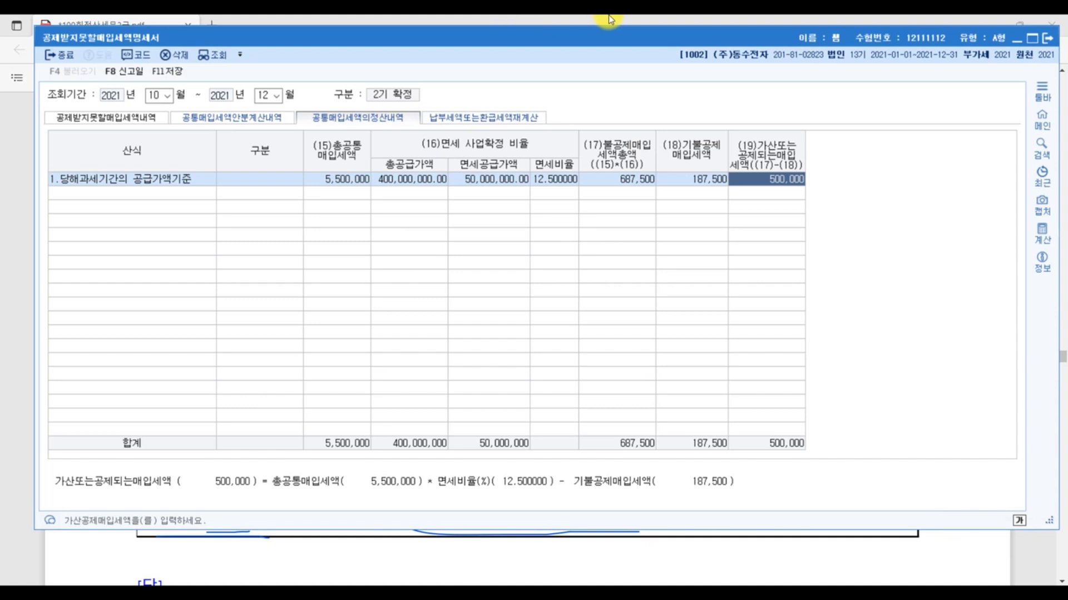
key(Escape)
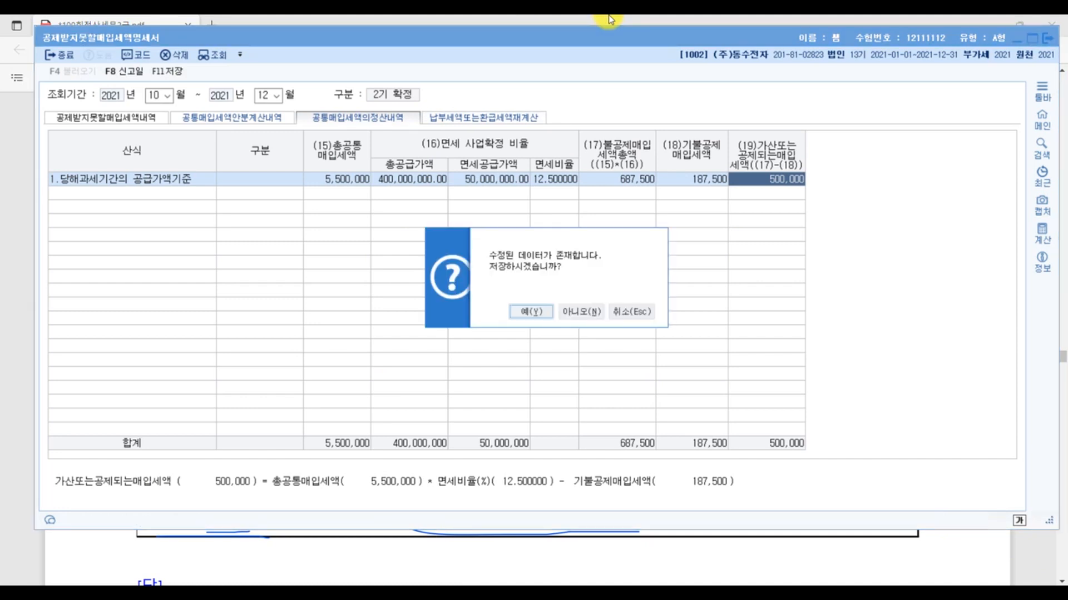
click(543, 316)
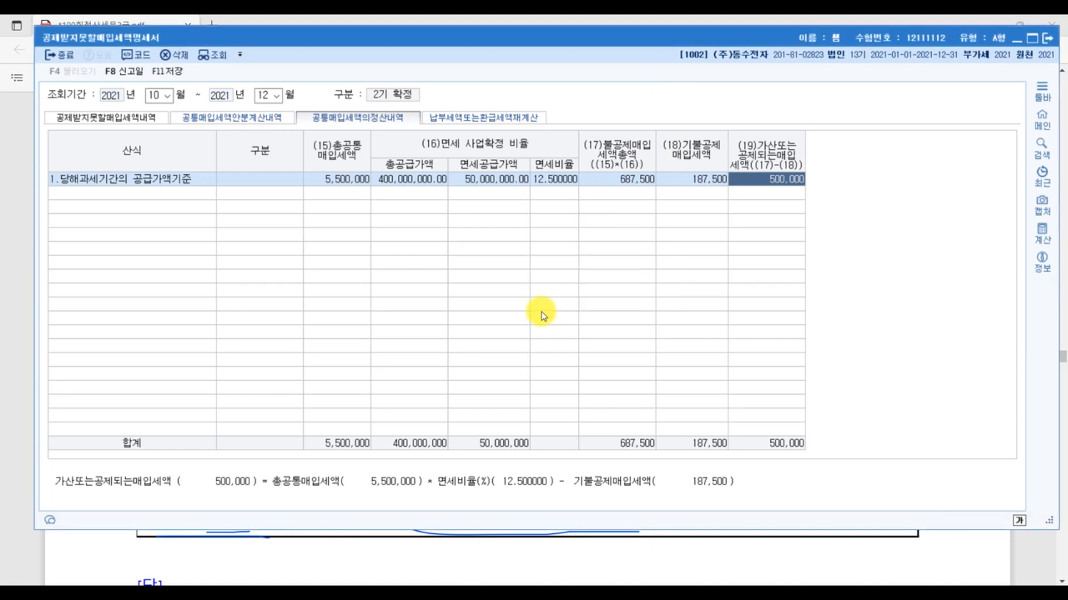
key(Escape)
key(Escape)
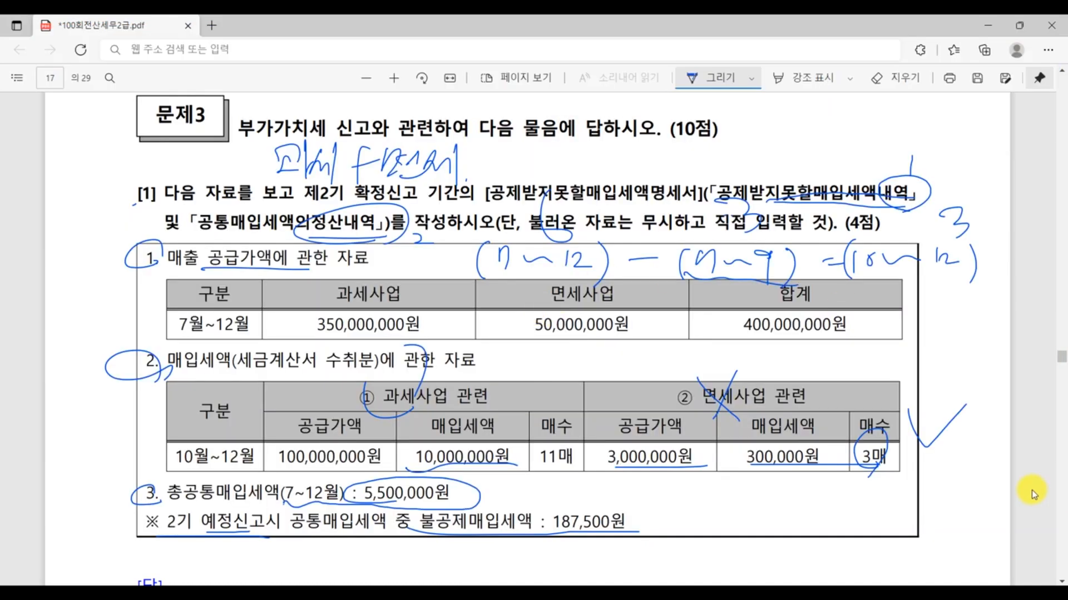
- Read past the PDF's answer screens to question [2], then open the 부가가치세신고서 form in KcLep
scroll(1032, 493, down, 15)
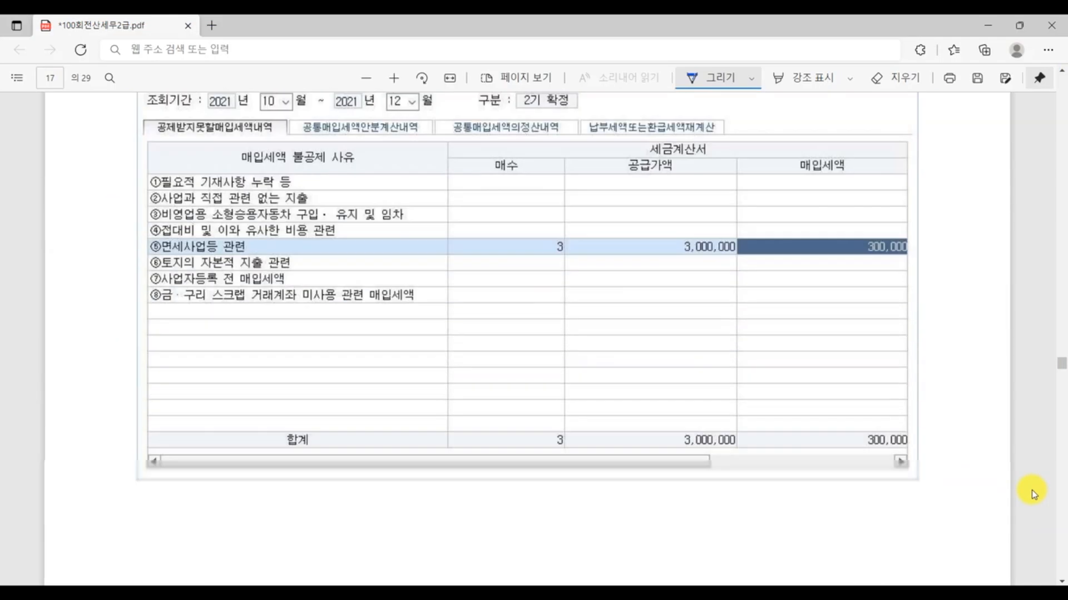
scroll(1032, 493, down, 15)
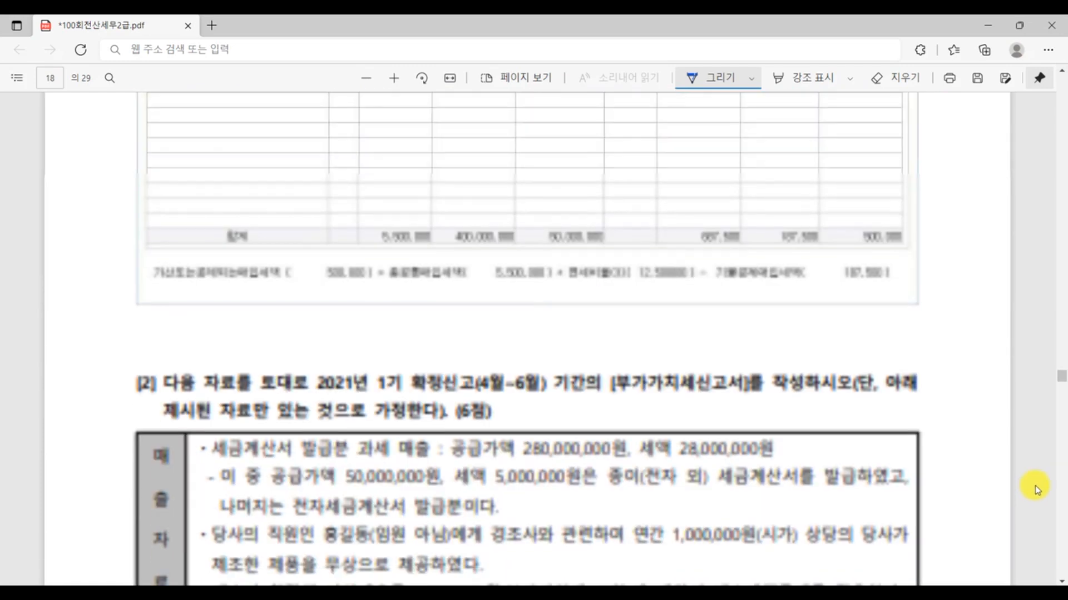
scroll(309, 172, up, 3)
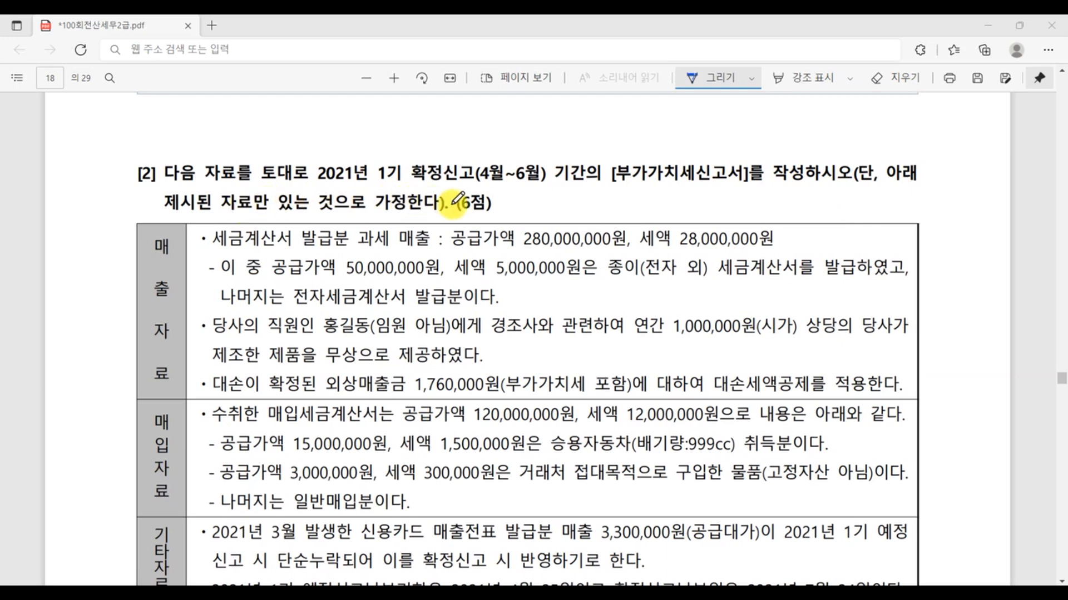
scroll(203, 242, down, 2)
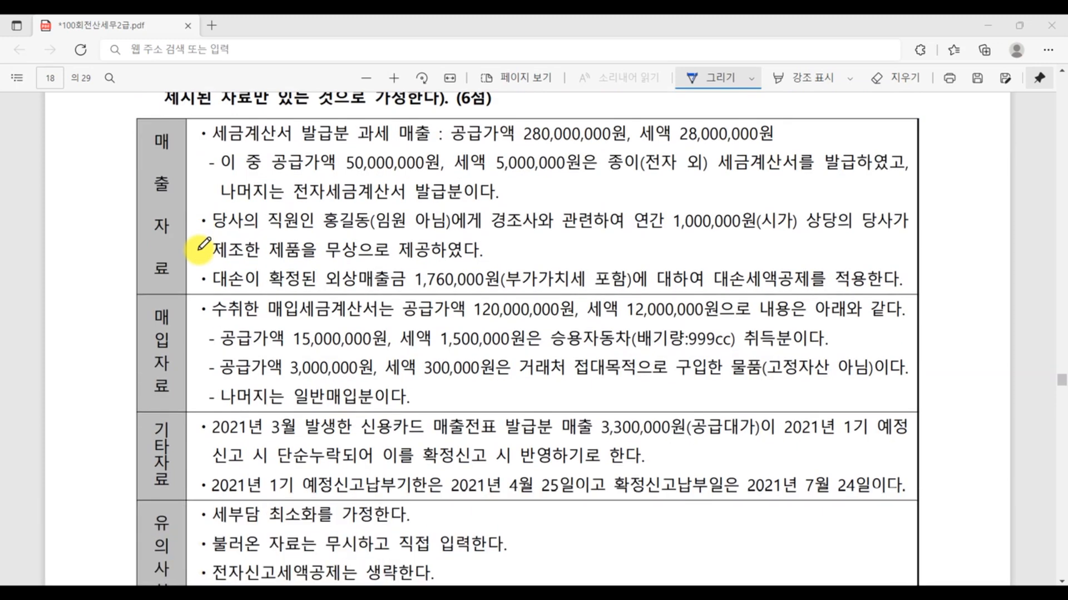
scroll(234, 248, up, 2)
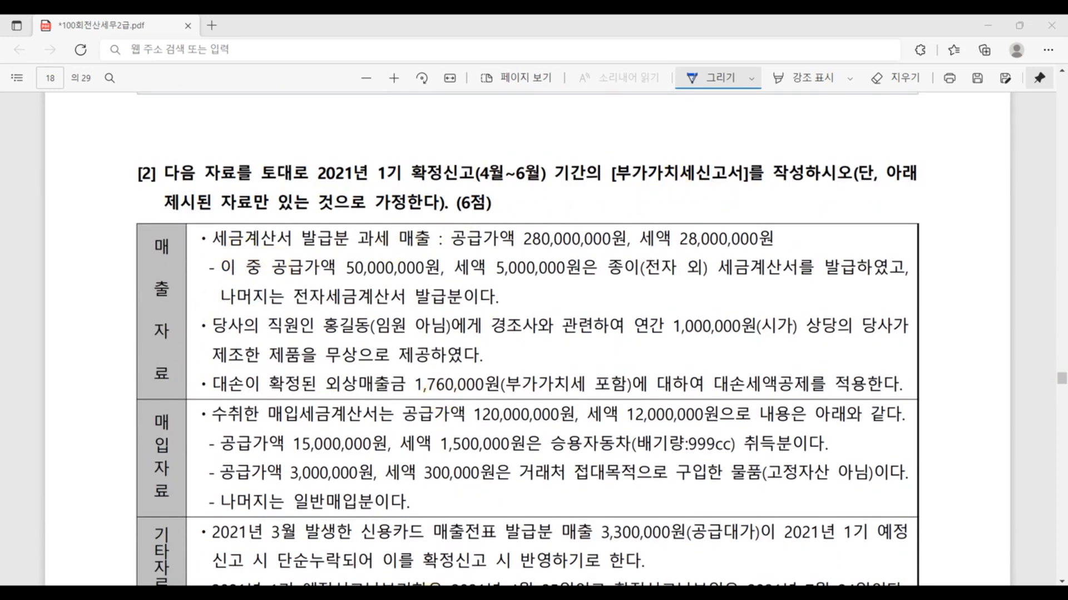
click(402, 593)
click(216, 151)
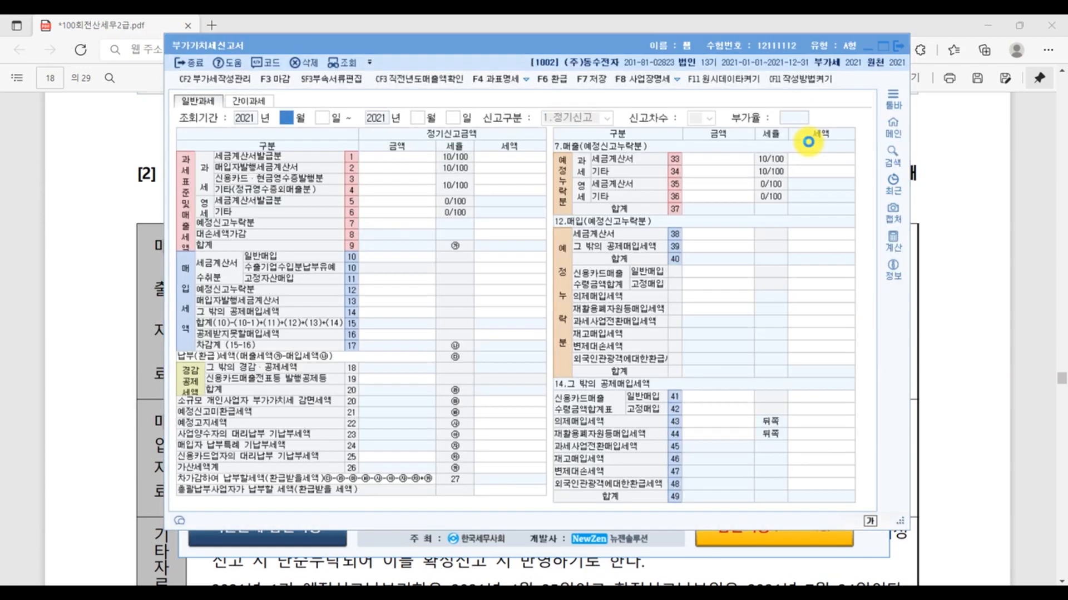
- Maximize the 부가가치세신고서 form and set its 조회기간 to 2021년 4월 1일 through 2021년 6월 30일
click(883, 47)
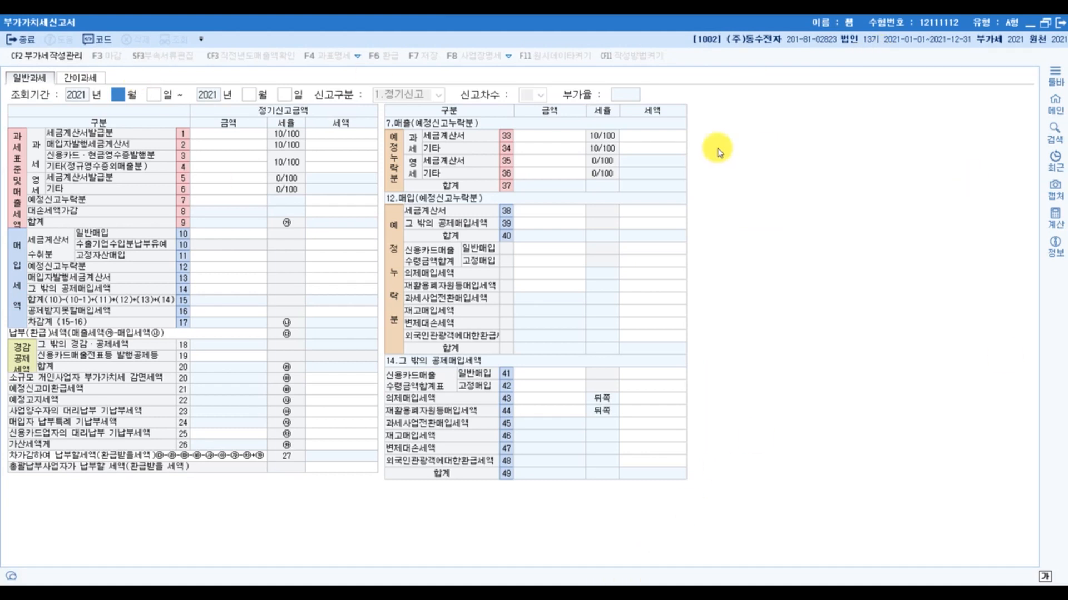
key(Return)
key(Return)
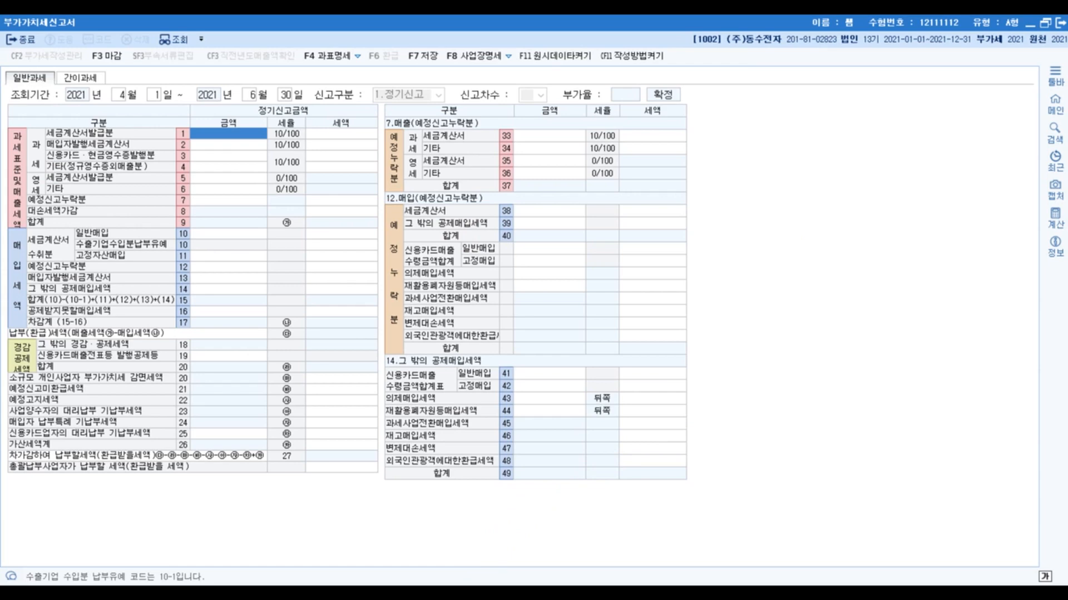
- Check the taxable sales in the exam PDF and enter 280,000,000 as 세금계산서발급분 (row 1) in KcLep
mouse_move(327, 594)
click(268, 556)
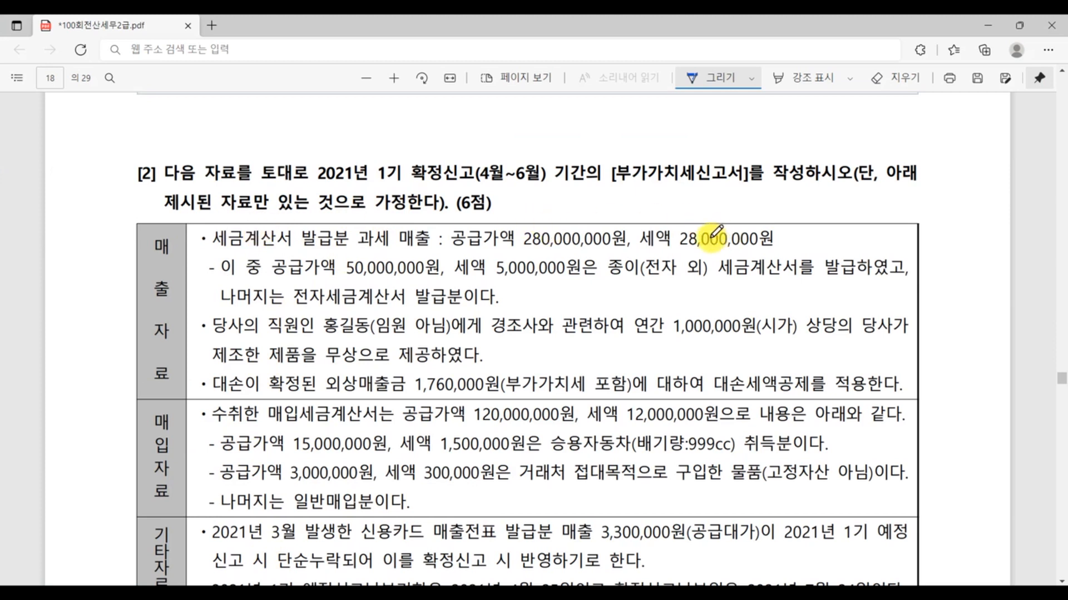
click(474, 593)
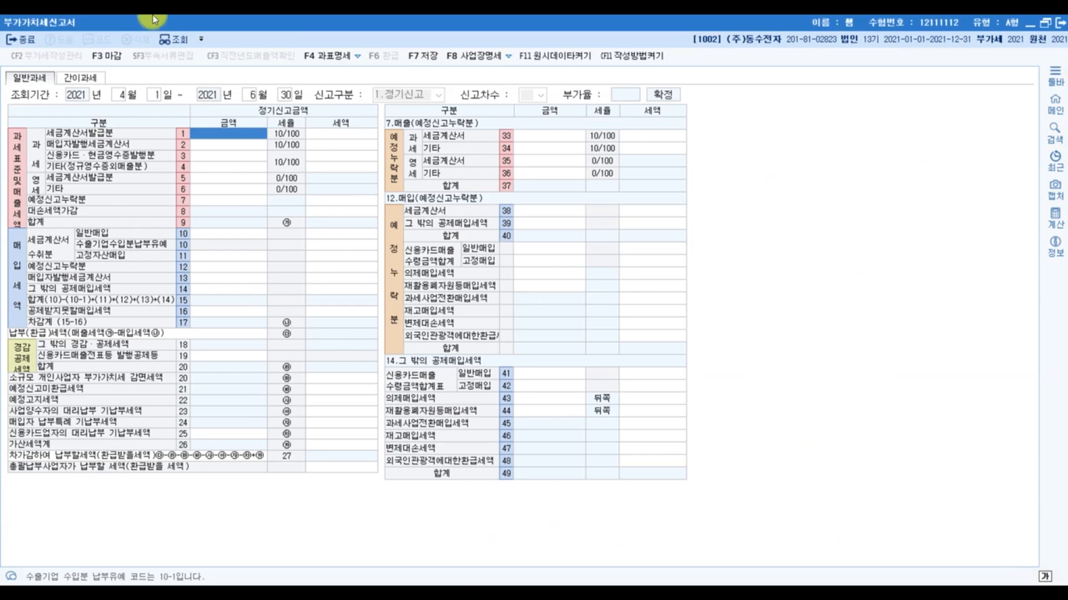
click(257, 139)
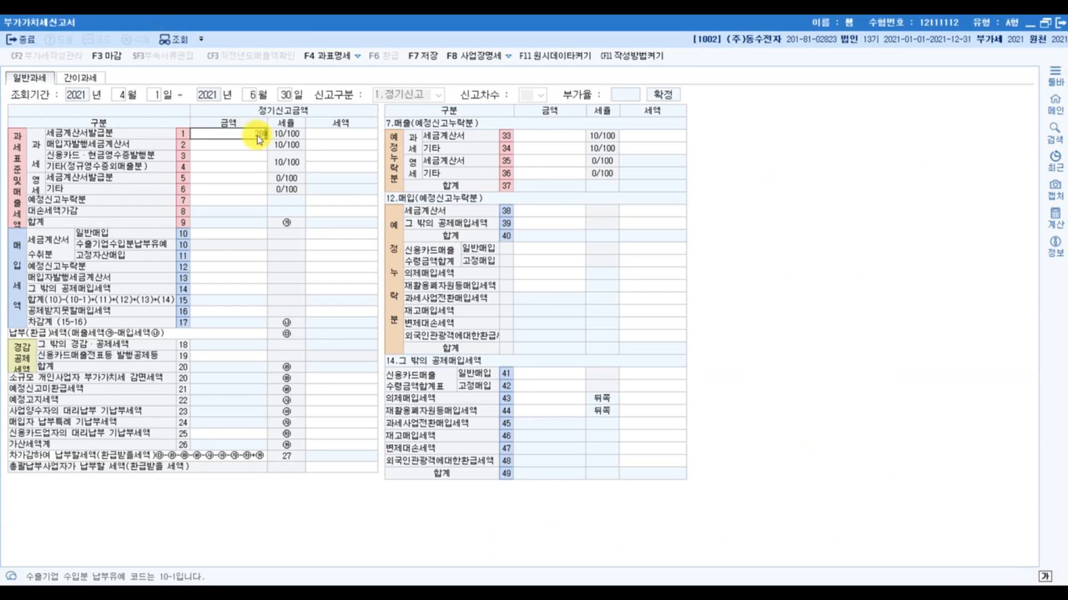
key(Return)
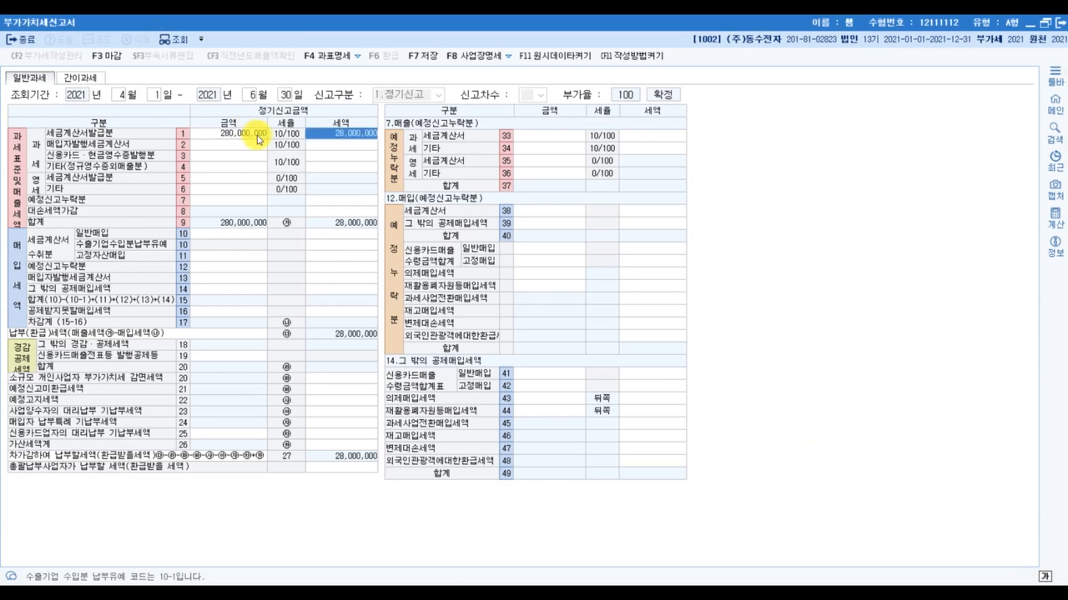
- Underline 종이(전자 외) 세금계산서를 발급 in the exam PDF and open the 가산세명세 for 가산세액계 (row 26) in KcLep
key(alt+Tab)
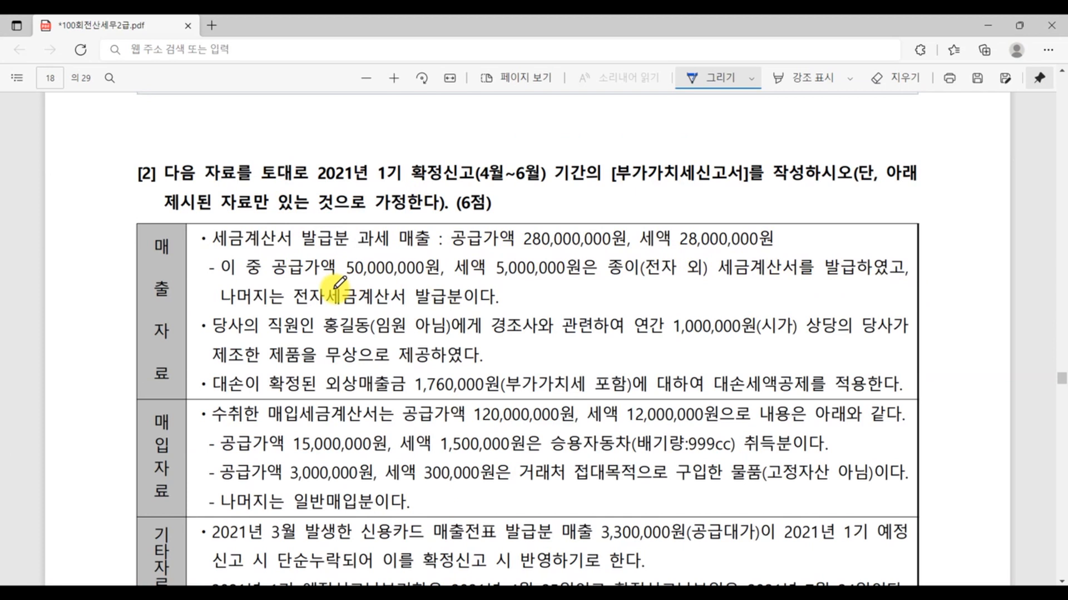
drag(611, 282, 855, 282)
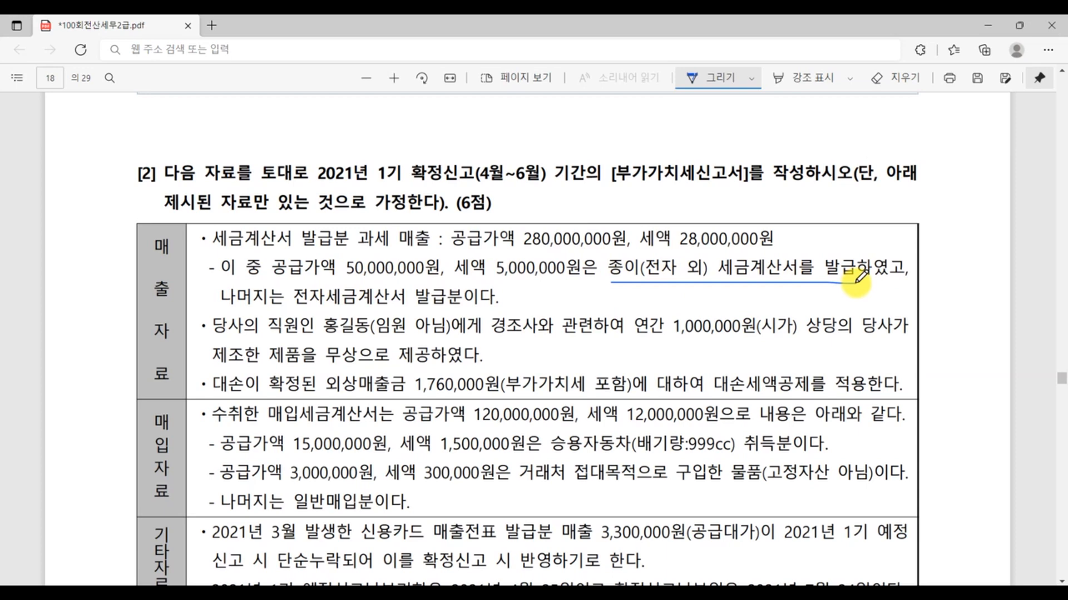
click(440, 596)
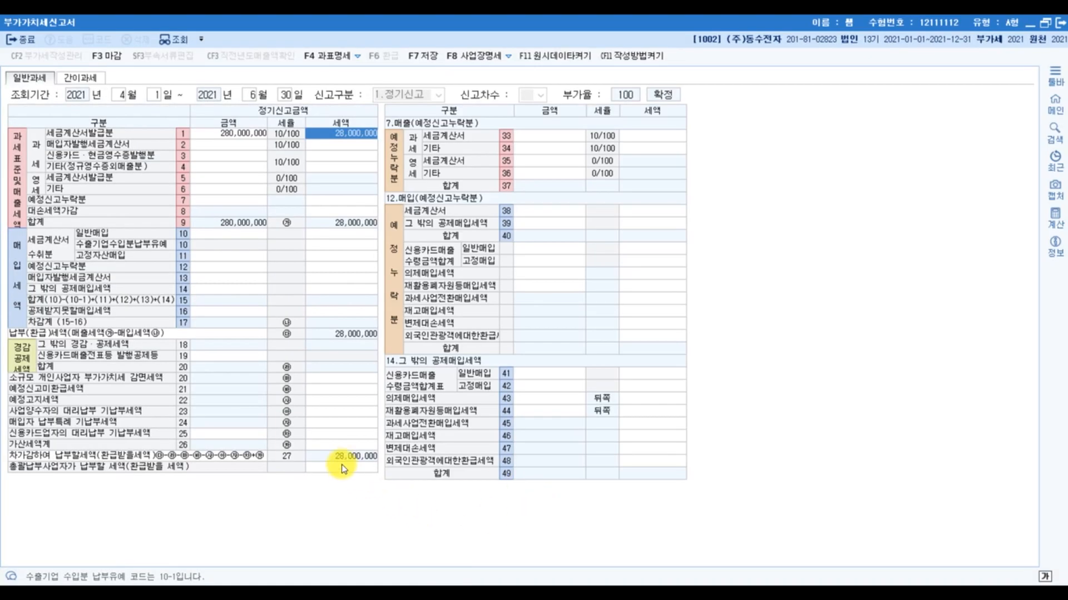
click(351, 446)
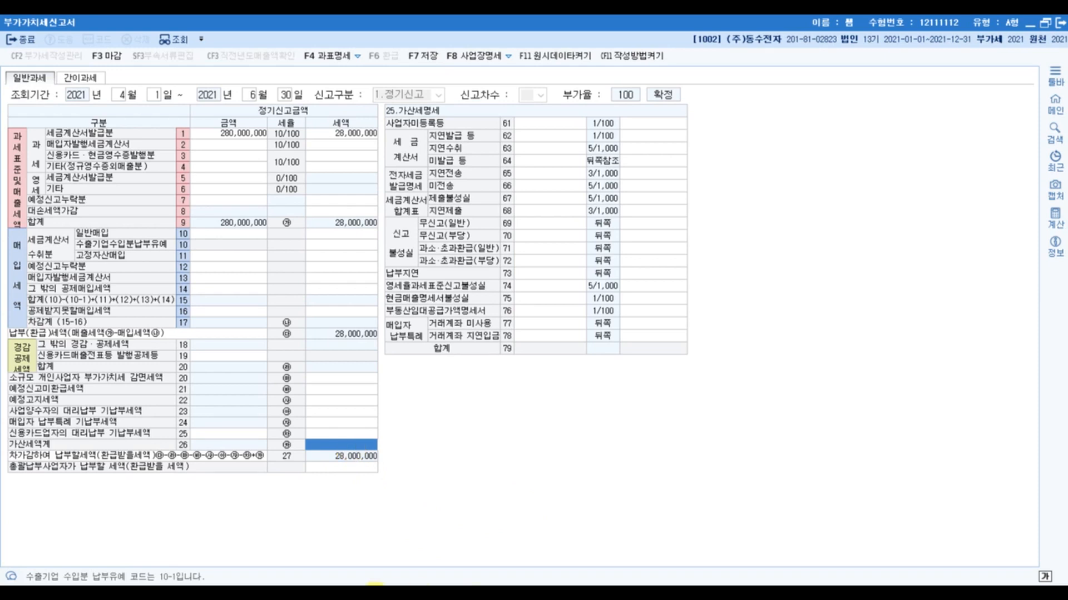
- Switch to the 2022 가산세 PDF, find the 기타 빈출 가산세 section and underline 종이세금계산서 발급시
click(334, 596)
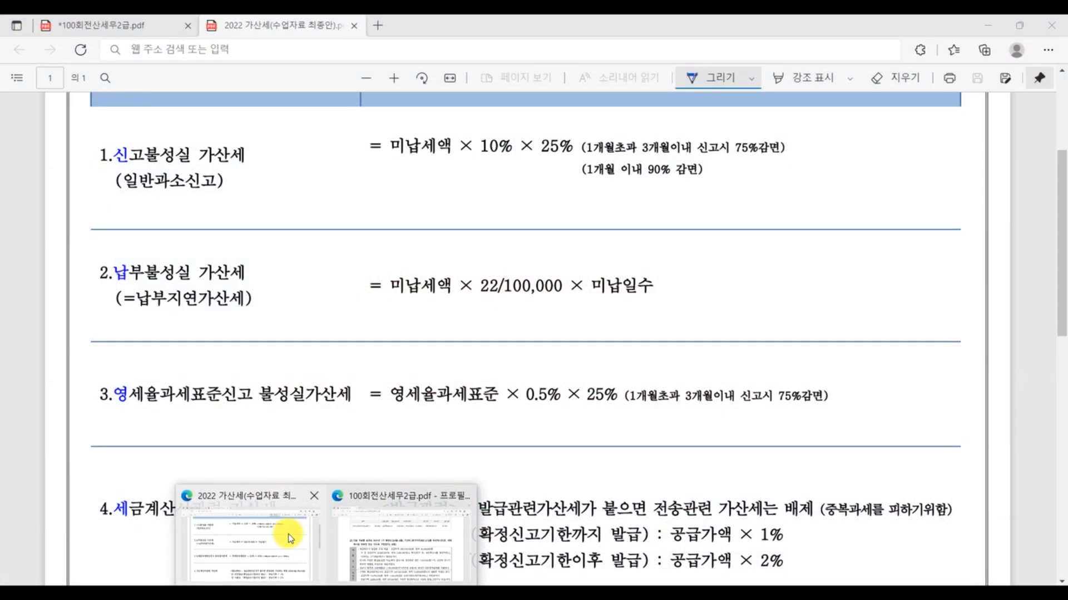
click(289, 539)
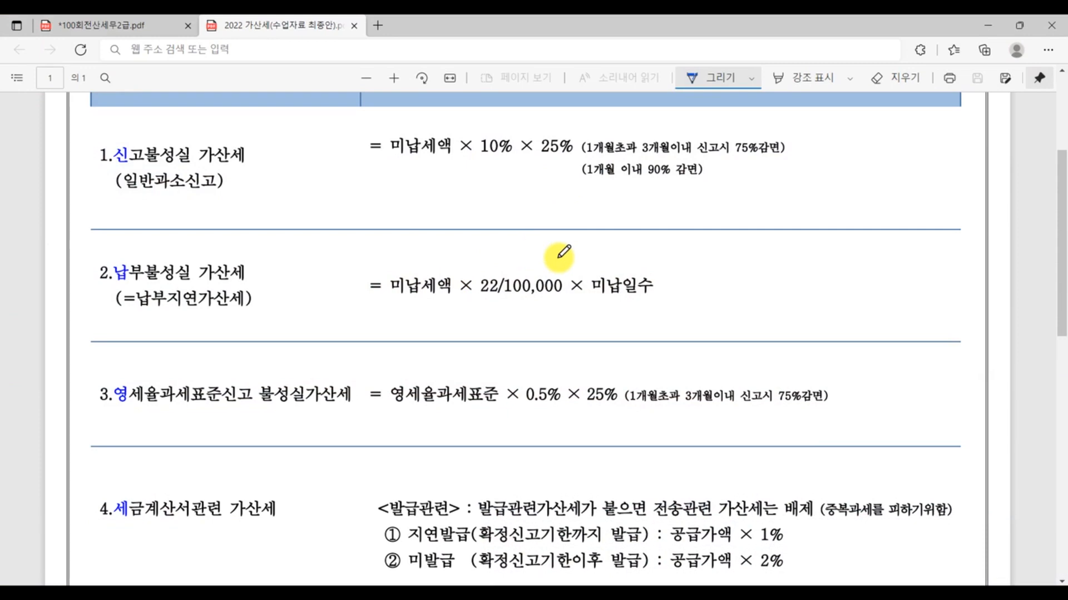
scroll(453, 253, down, 10)
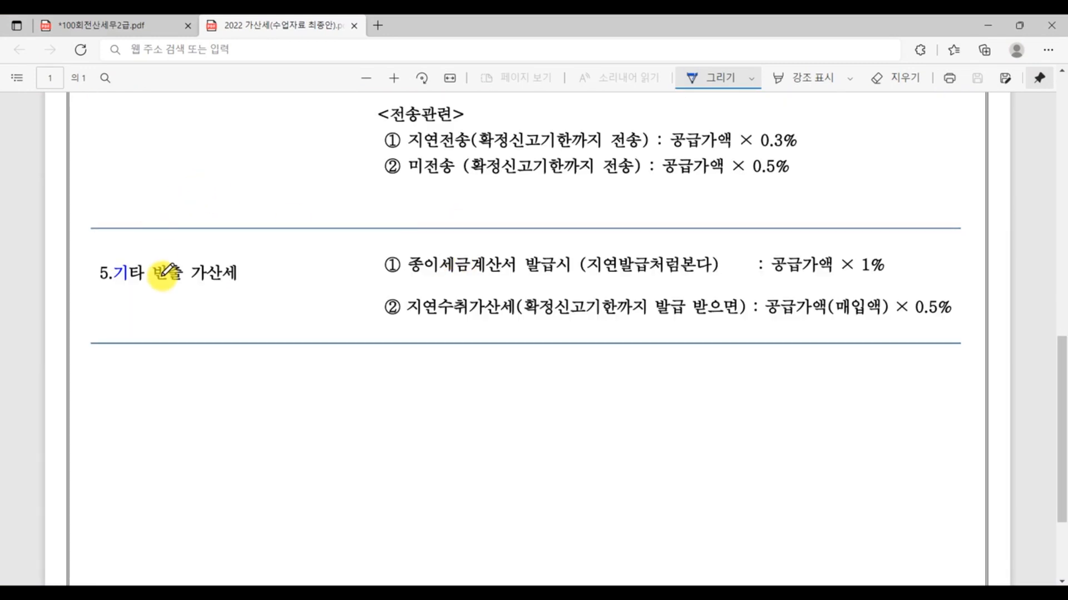
scroll(310, 289, up, 15)
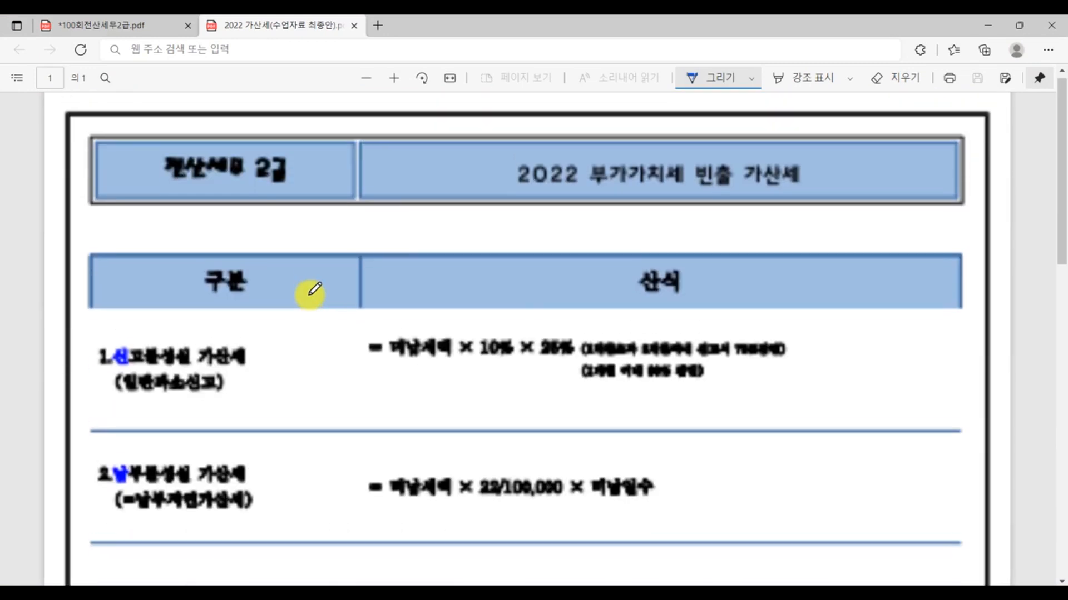
scroll(309, 289, down, 12)
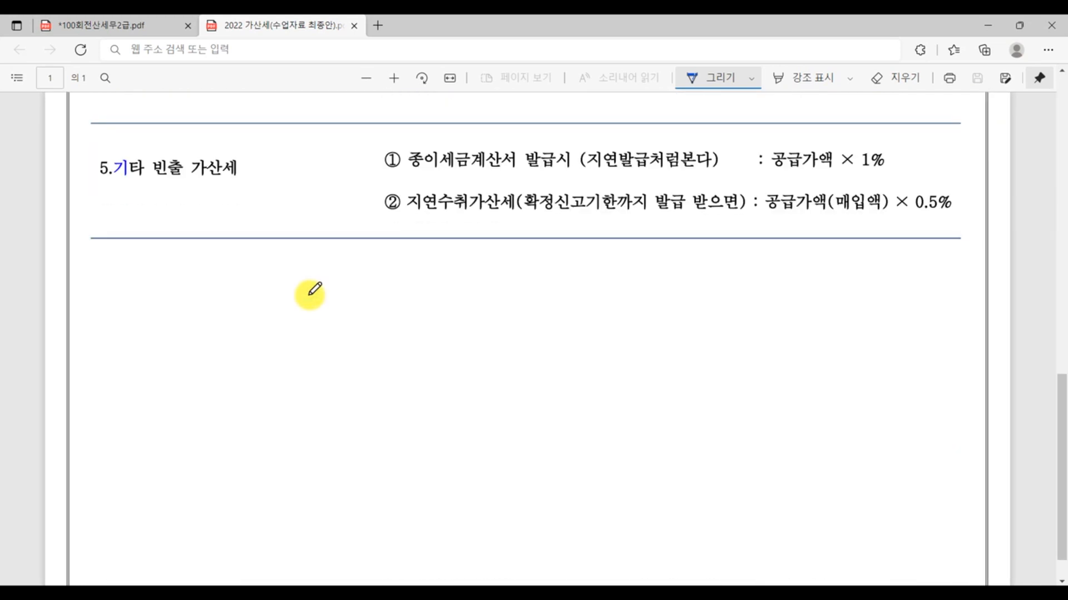
scroll(310, 289, up, 2)
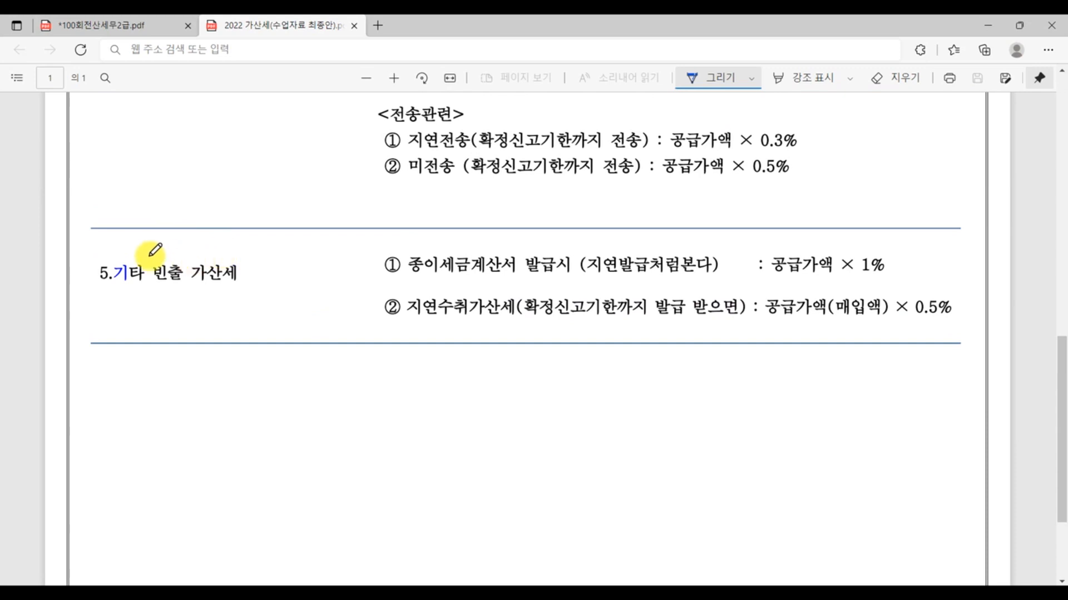
key(ctrl)
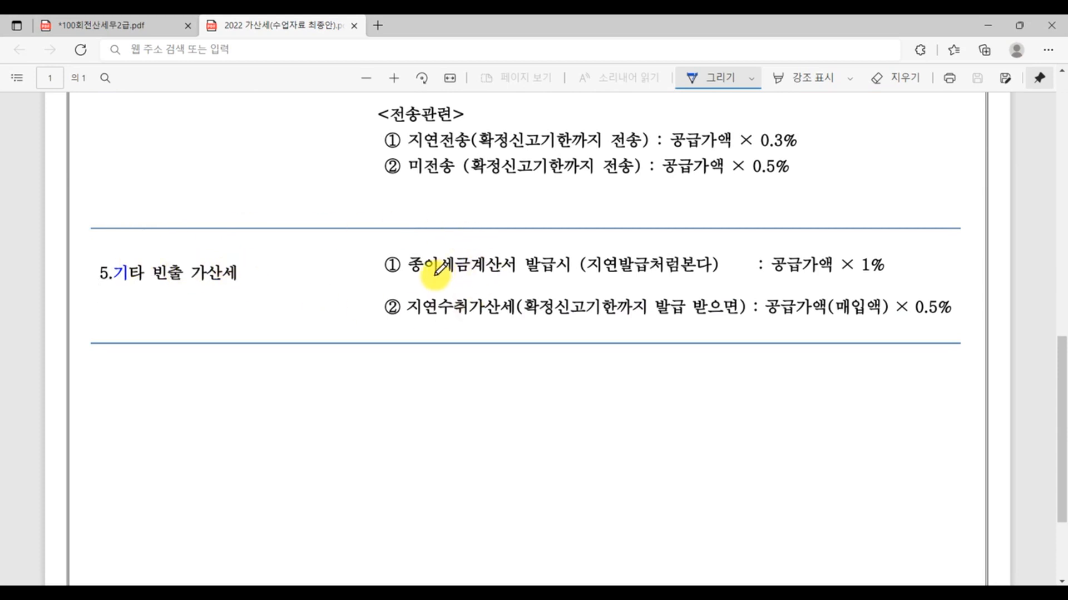
click(399, 277)
drag(448, 276, 580, 276)
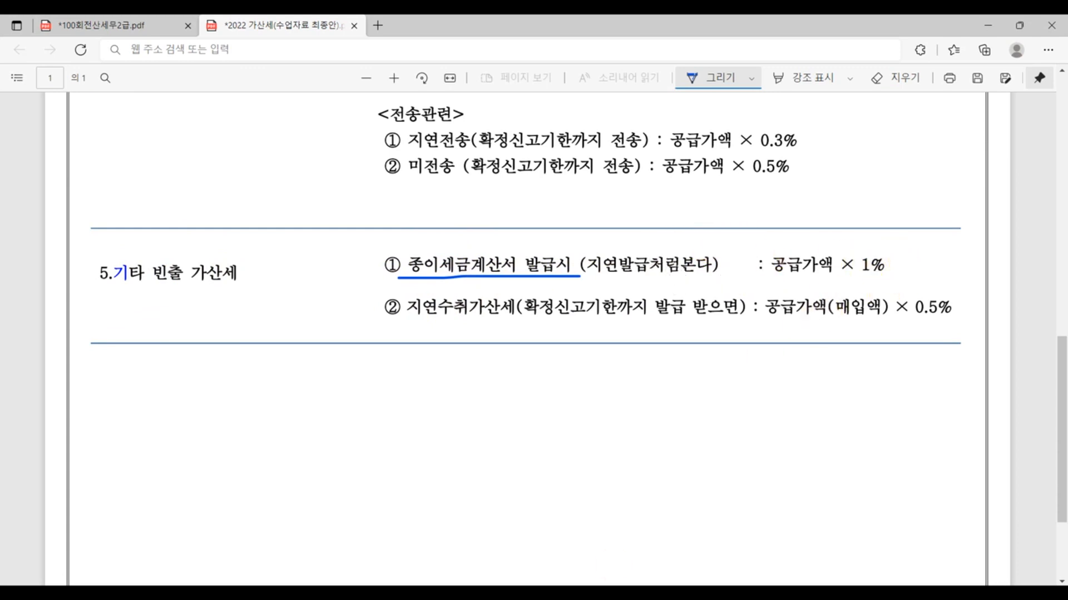
- Recheck the paper-invoice amount in the exam PDF and enter 50,000,000 for 지연발급 등 (row 62) in KcLep's 가산세명세
click(461, 593)
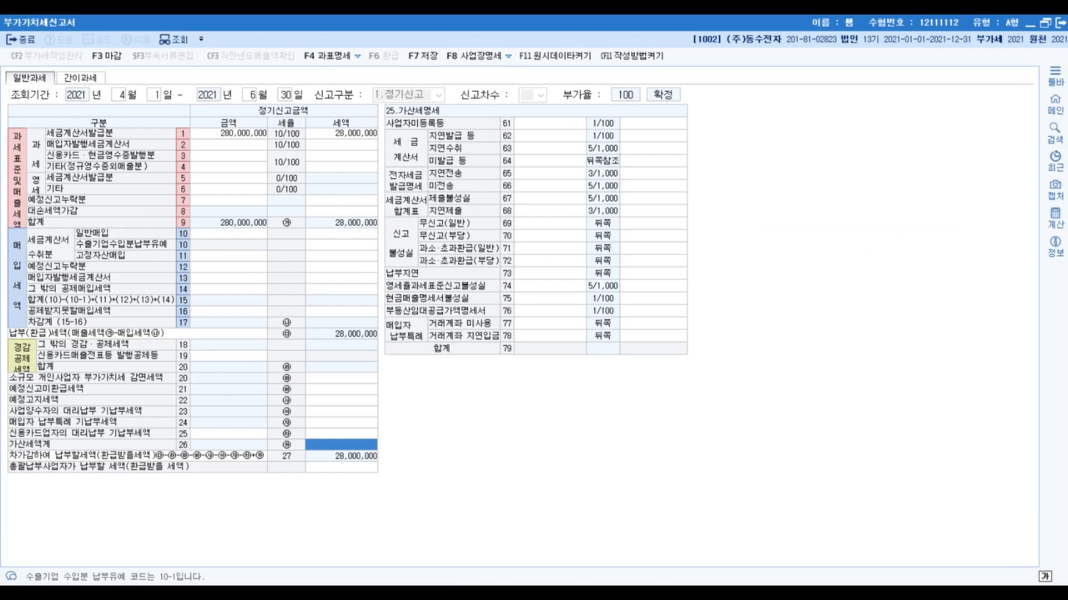
mouse_move(326, 593)
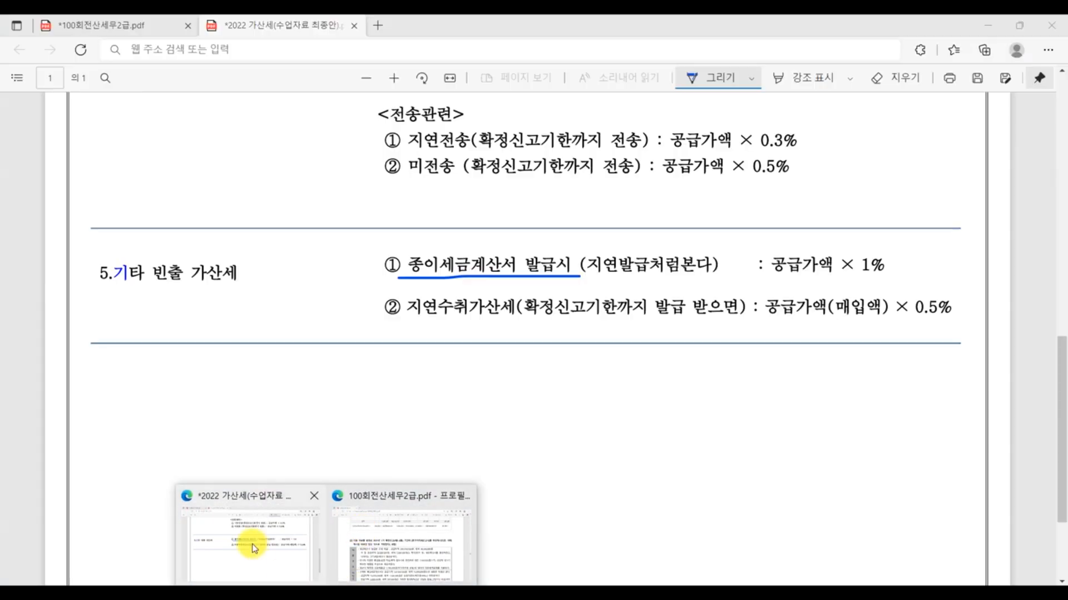
click(250, 544)
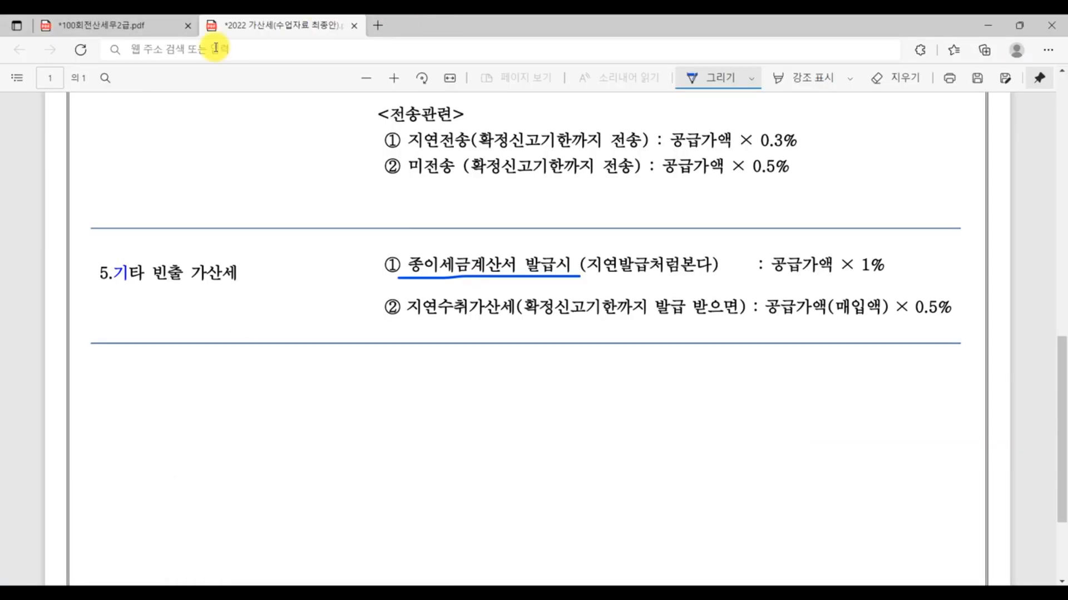
click(148, 35)
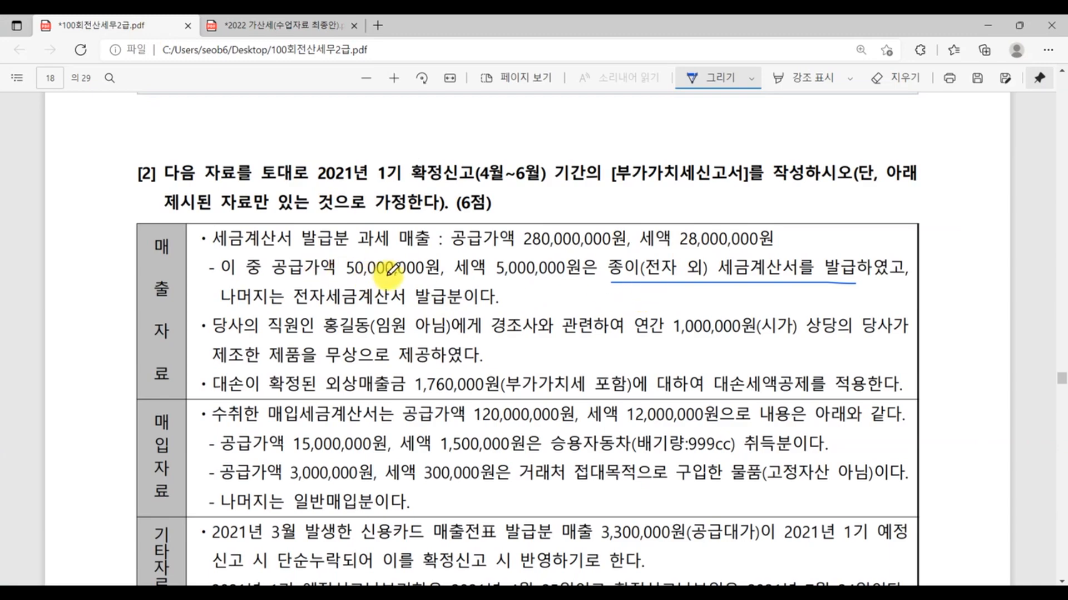
key(alt+Tab)
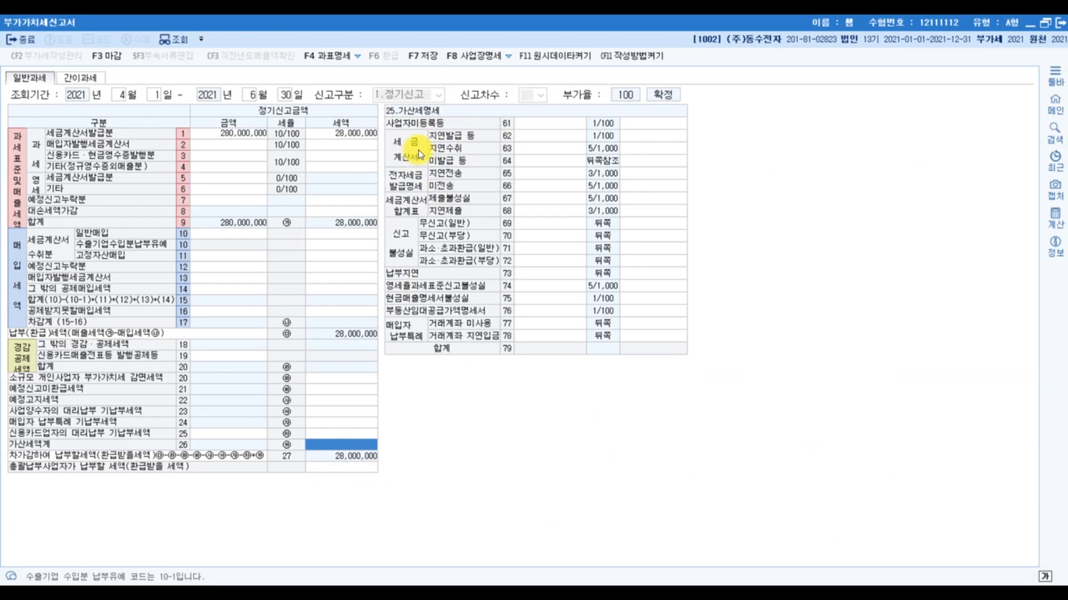
click(555, 139)
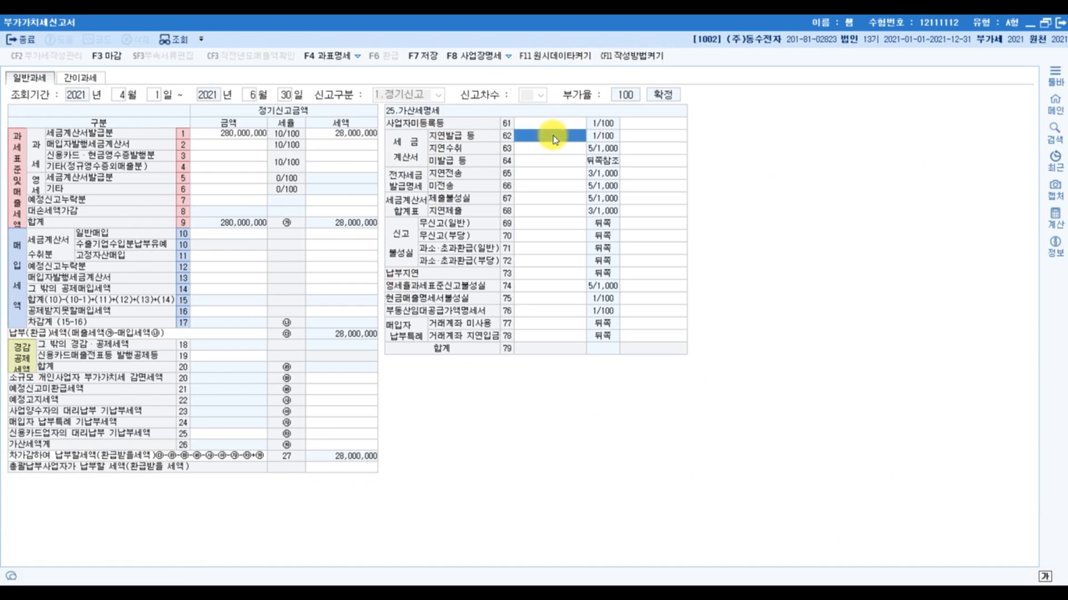
text(8)
key(Return)
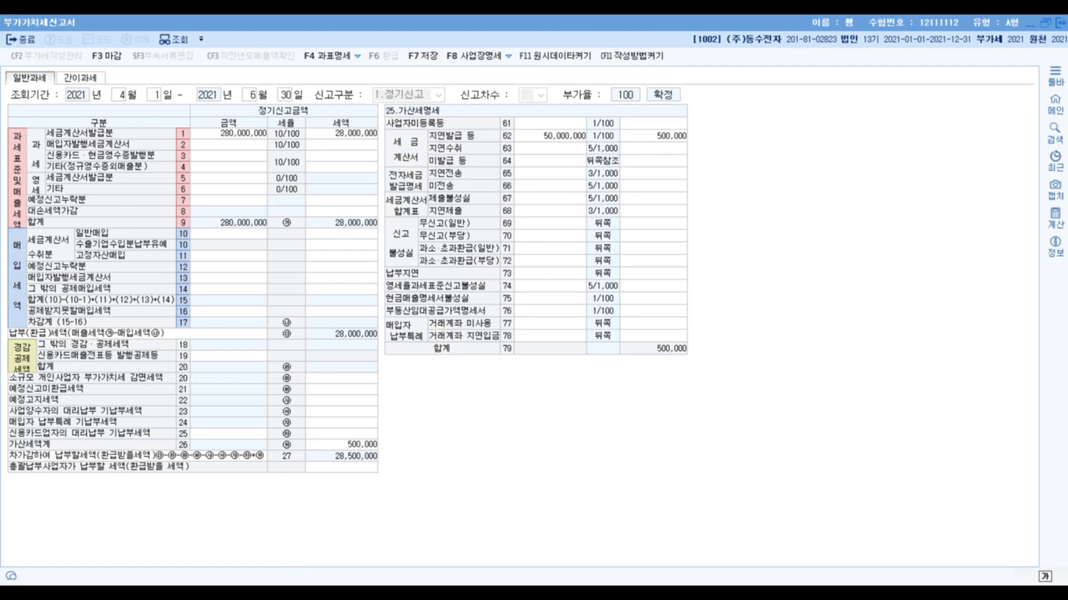
- In the exam PDF, handwrite two numbered notes with 100,000 each beside the employee gift item, the first one for 경조사
mouse_move(356, 593)
click(274, 549)
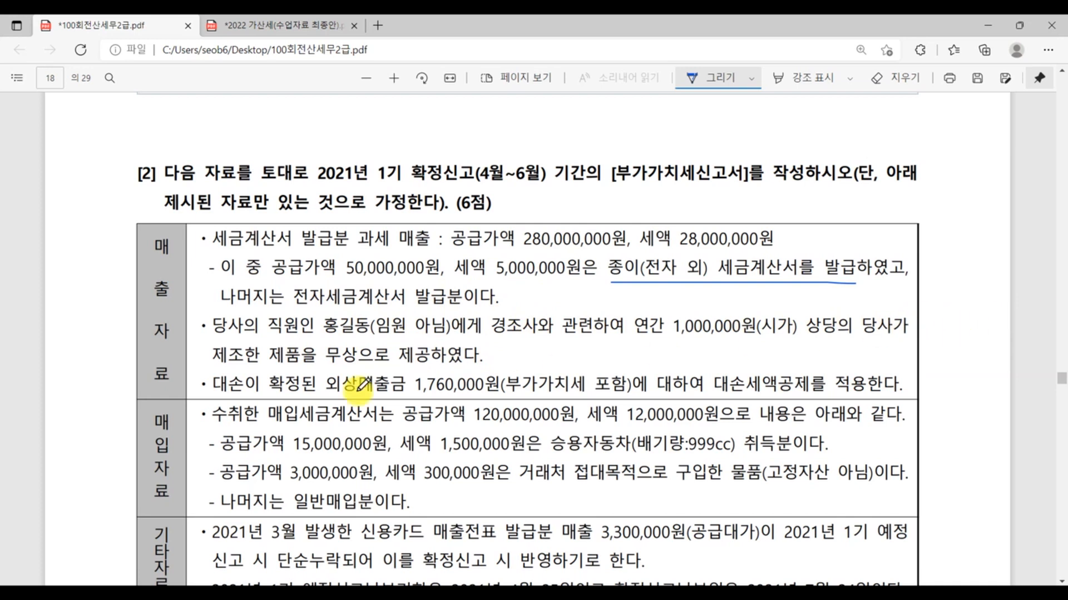
mouse_move(542, 360)
mouse_down()
mouse_move(542, 340)
mouse_move(559, 359)
mouse_move(573, 347)
mouse_move(688, 350)
mouse_up()
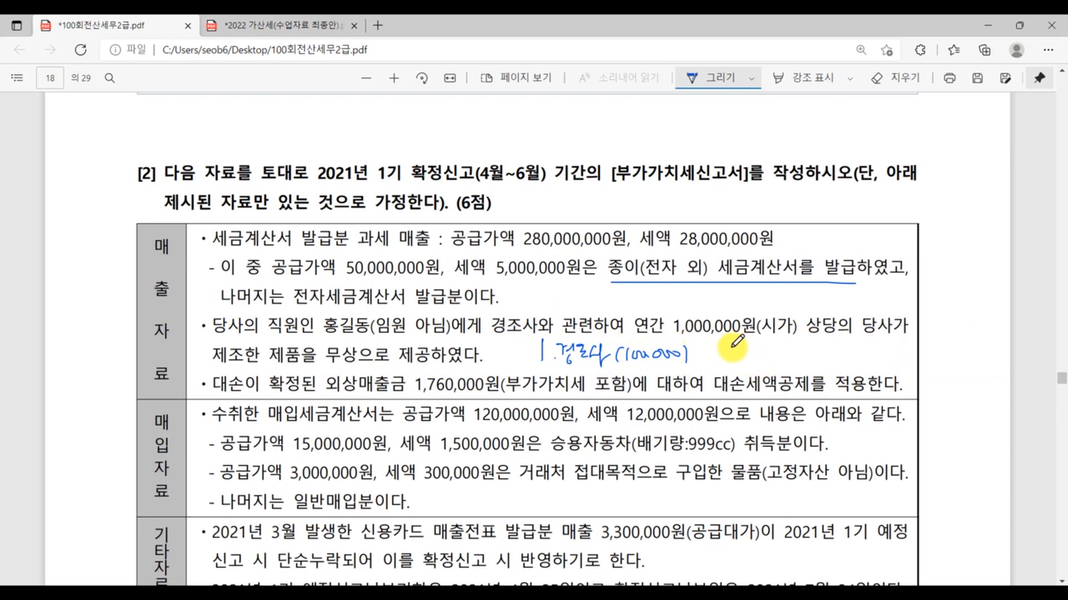
mouse_move(724, 348)
mouse_down()
mouse_move(738, 360)
mouse_move(779, 359)
mouse_move(783, 346)
mouse_move(793, 358)
mouse_move(806, 348)
mouse_move(890, 356)
mouse_up()
click(744, 360)
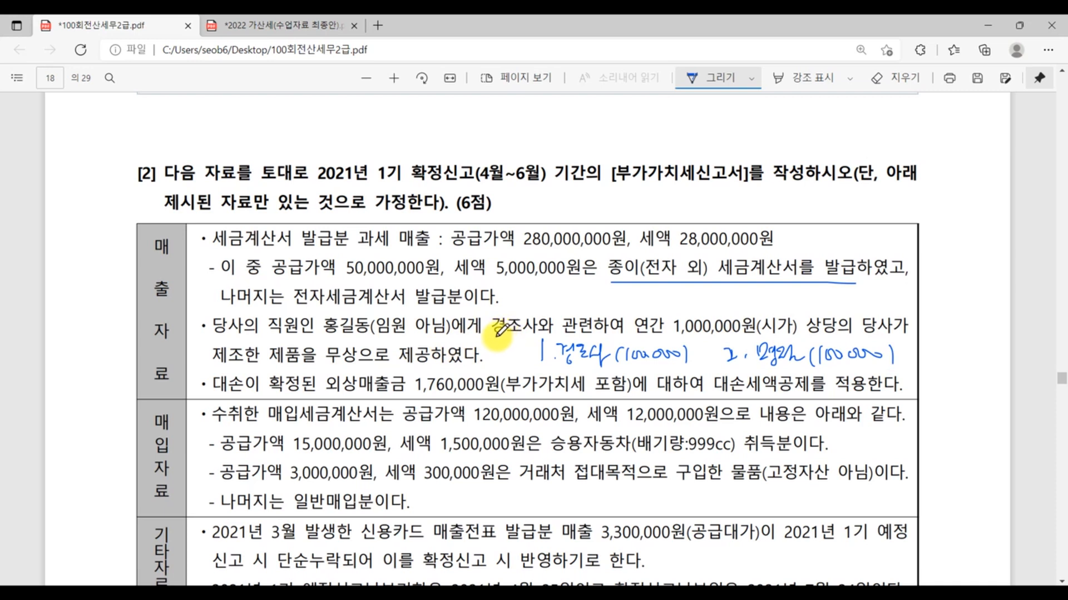
- Underline 경조사, its 100,000 note and 연간 1,000,000원 in the PDF, and handwrite the calculation -100,000 = 900,000
drag(489, 341, 540, 334)
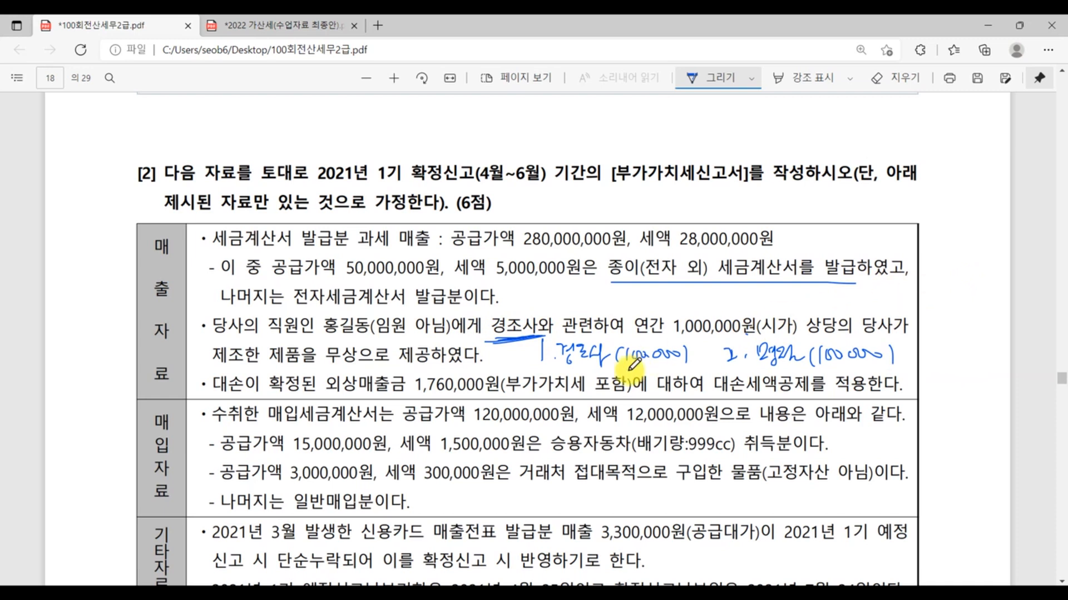
drag(554, 367, 692, 366)
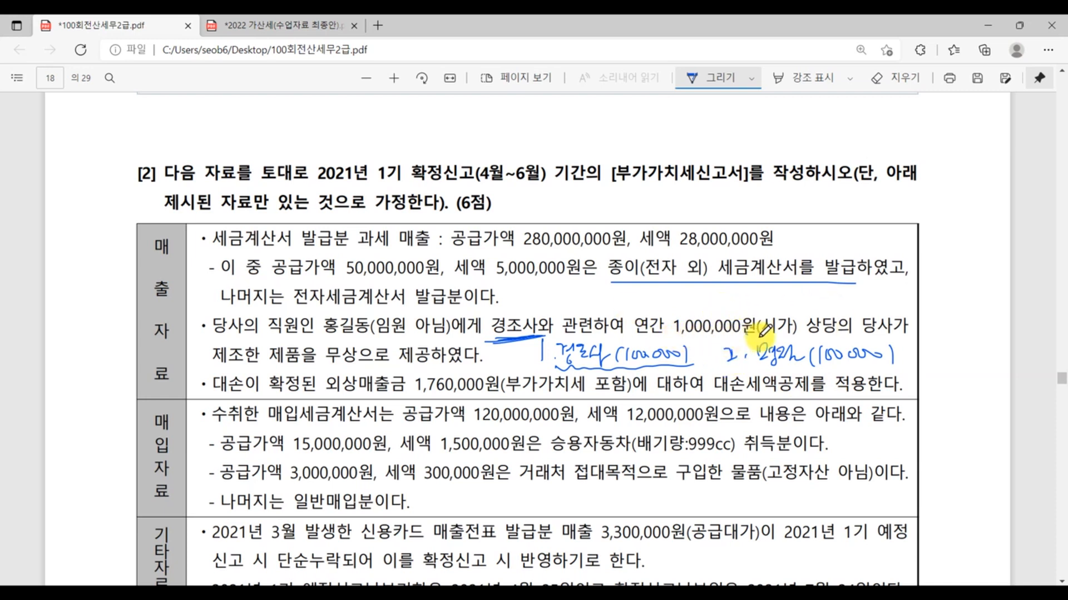
mouse_move(637, 338)
mouse_down()
mouse_move(768, 335)
mouse_move(782, 317)
mouse_up()
drag(794, 302, 977, 304)
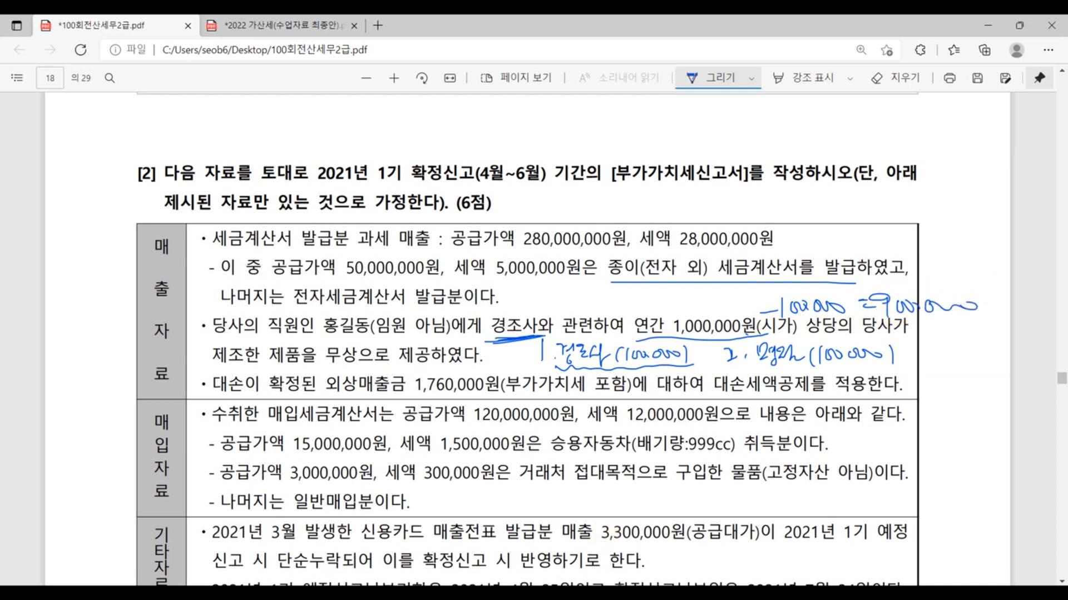
- Return to KcLep and enter 900,000 as the amount for 기타(정규영수증외매출분) in row 4
click(488, 588)
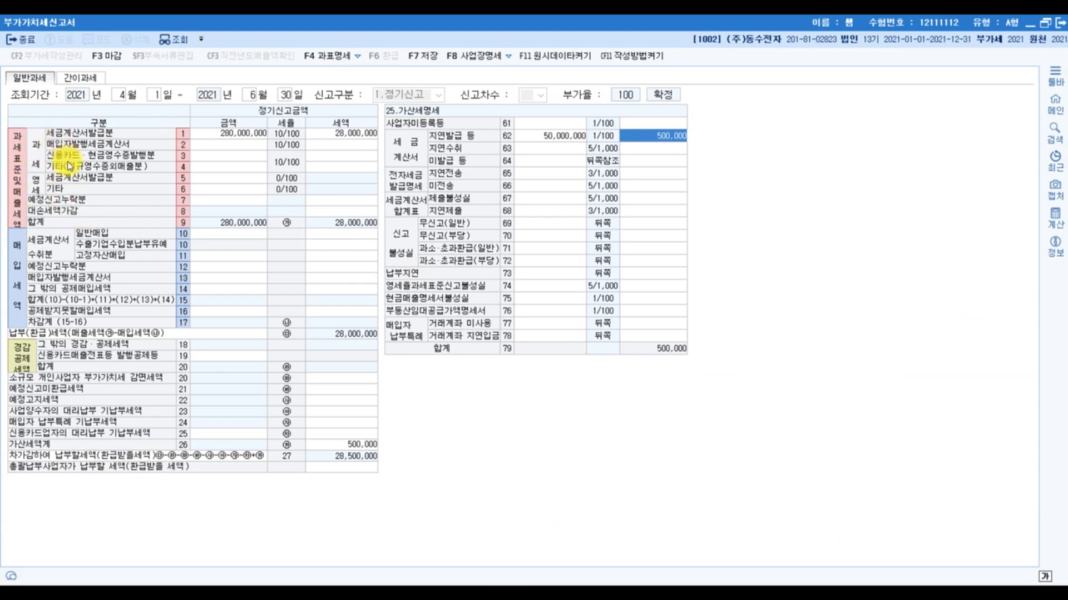
key(ctrl)
key(ctrl)
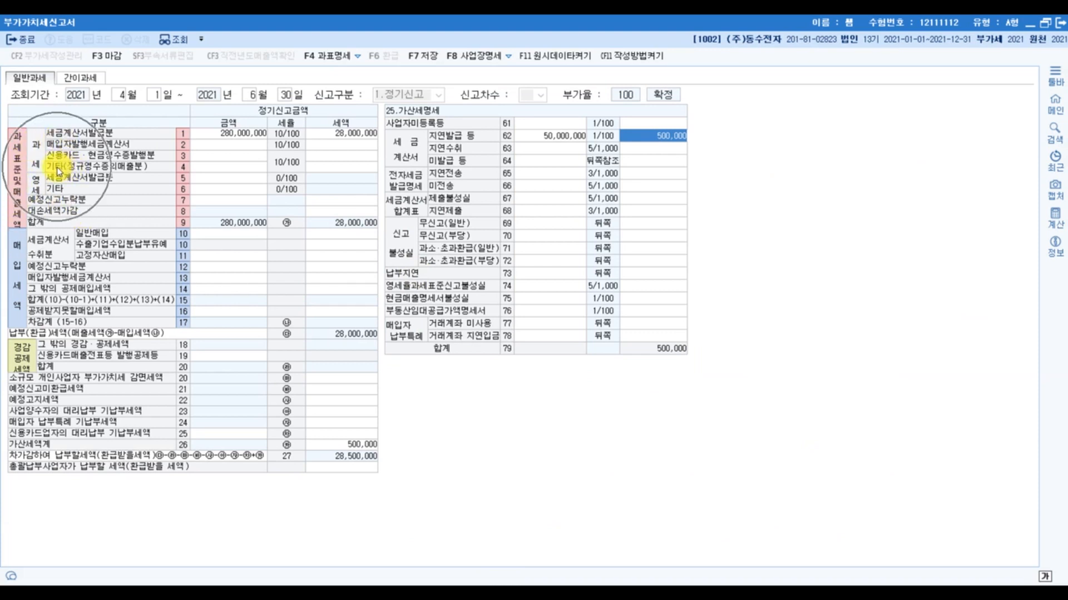
click(208, 165)
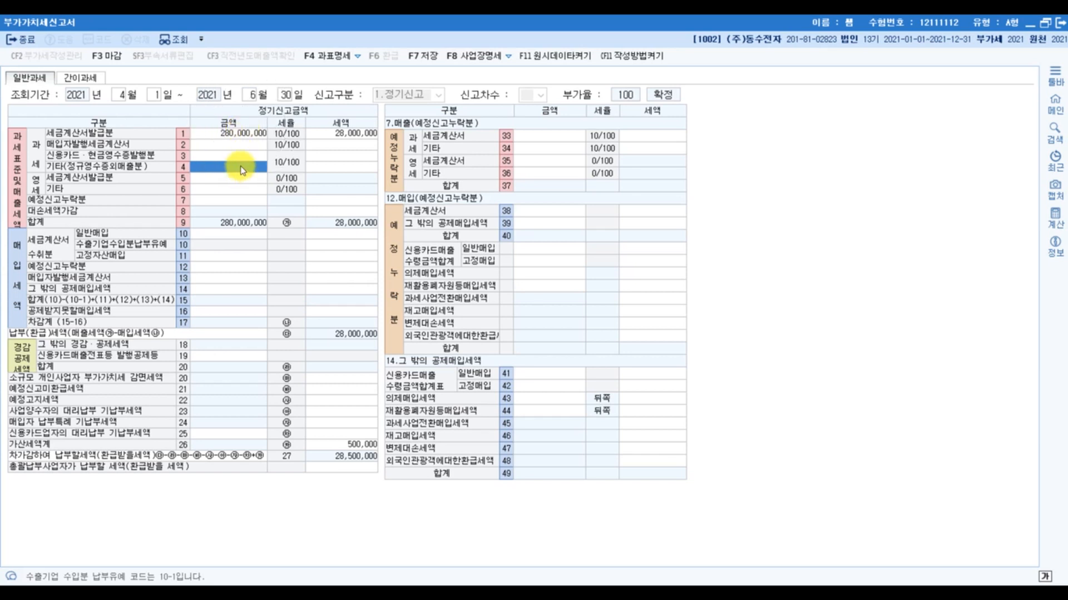
text(9000000)
key(Return)
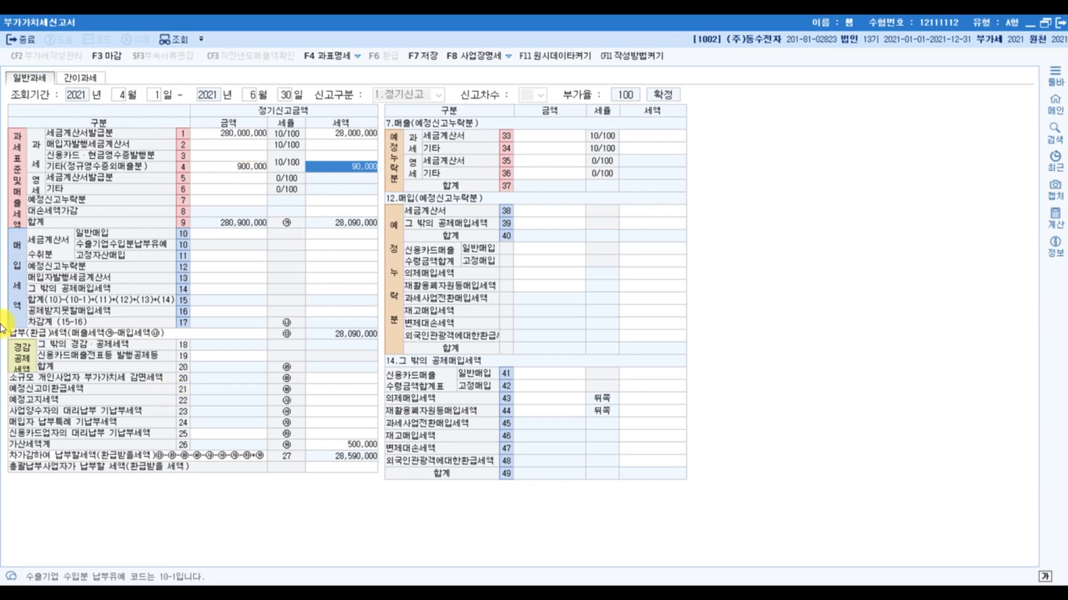
- Switch to the exam PDF, calculate 1,760,000 ÷ 1.1 in the calculator, and underline 대손세액공제를 적용한다 in the bad-debt item
mouse_move(350, 593)
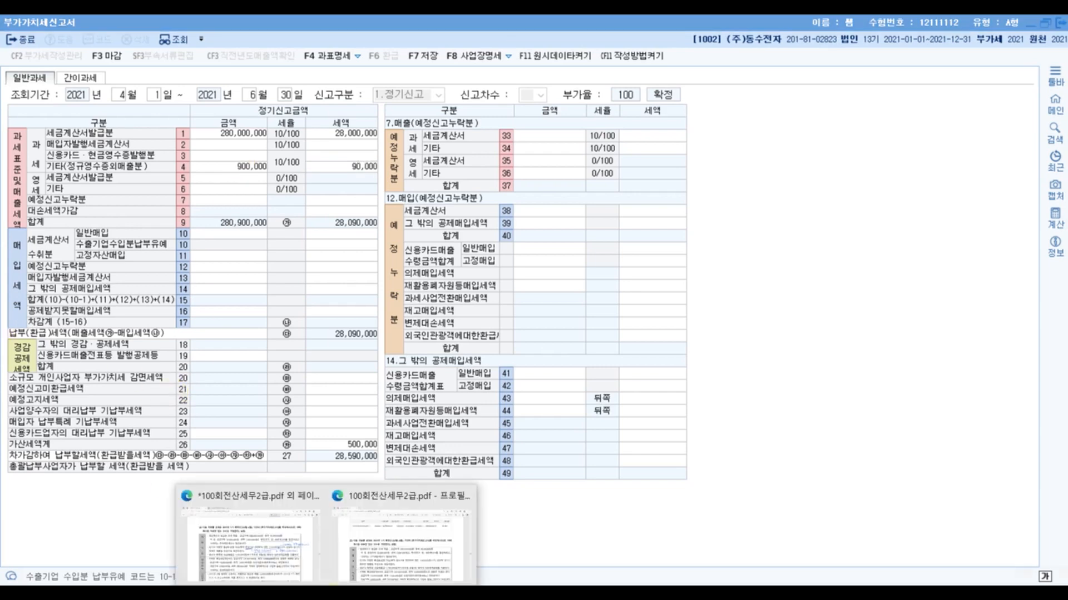
click(300, 549)
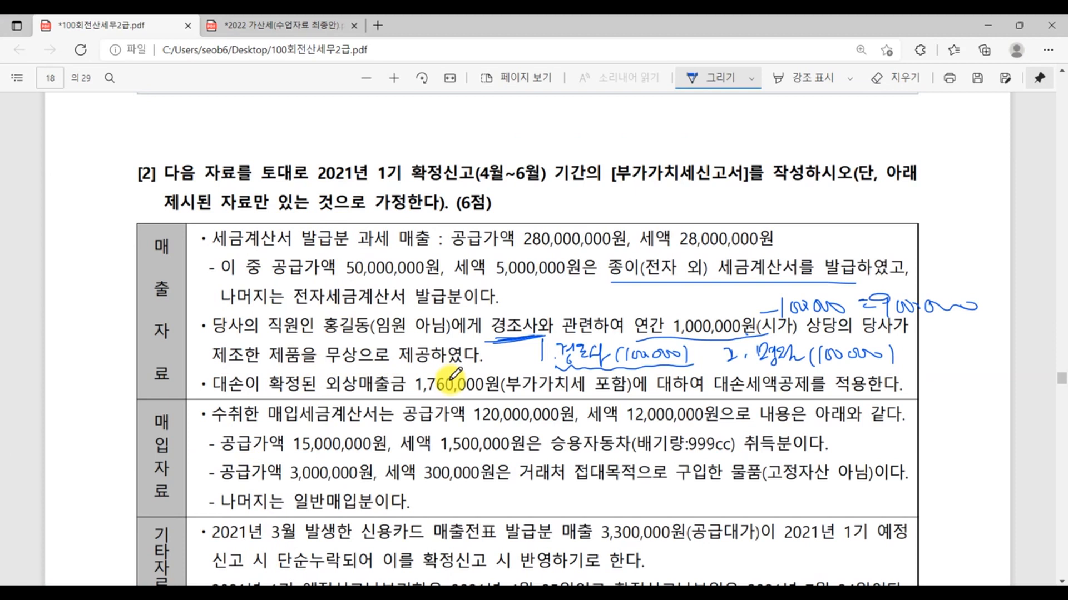
key(XF86Calculator)
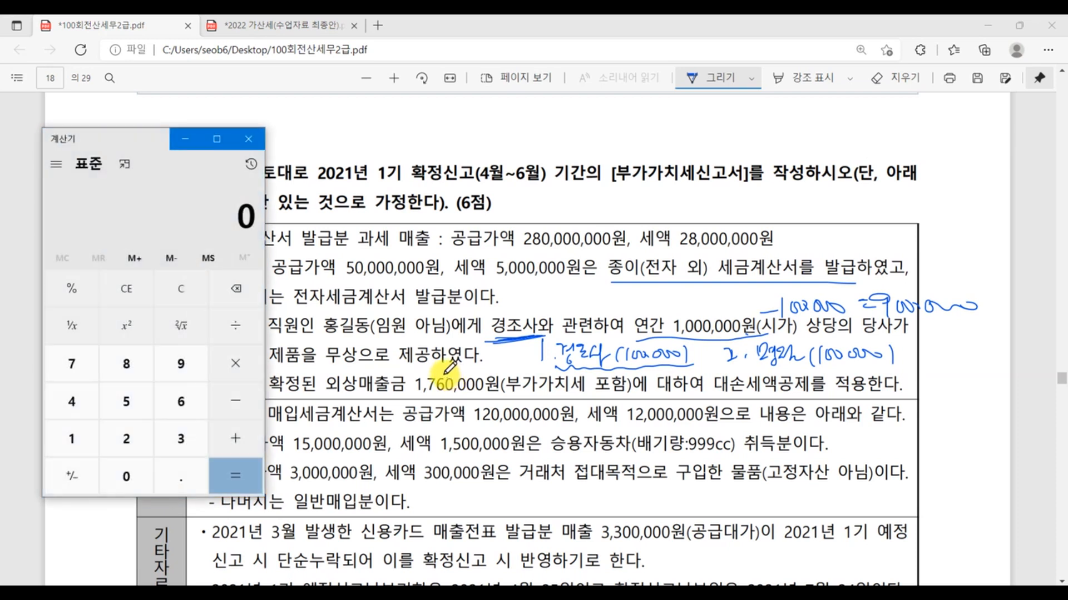
text(17)
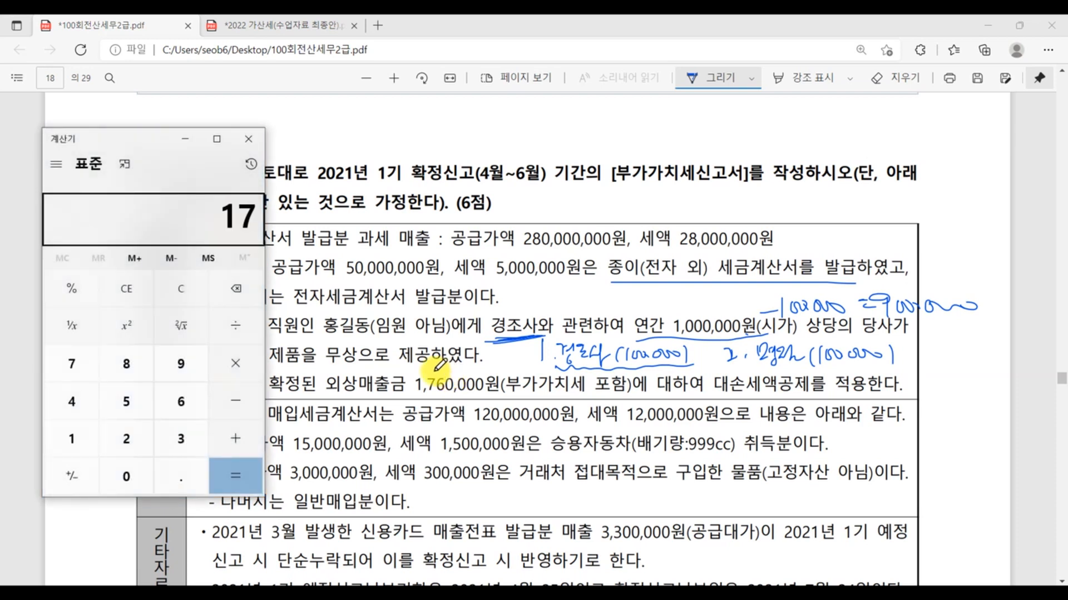
text(60000)
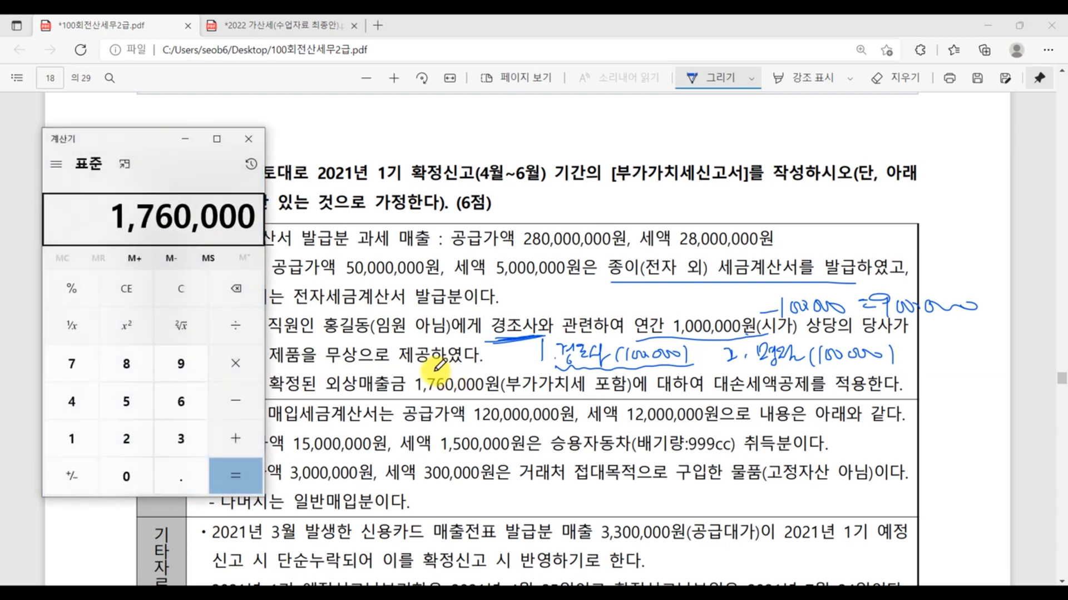
text(/1.1)
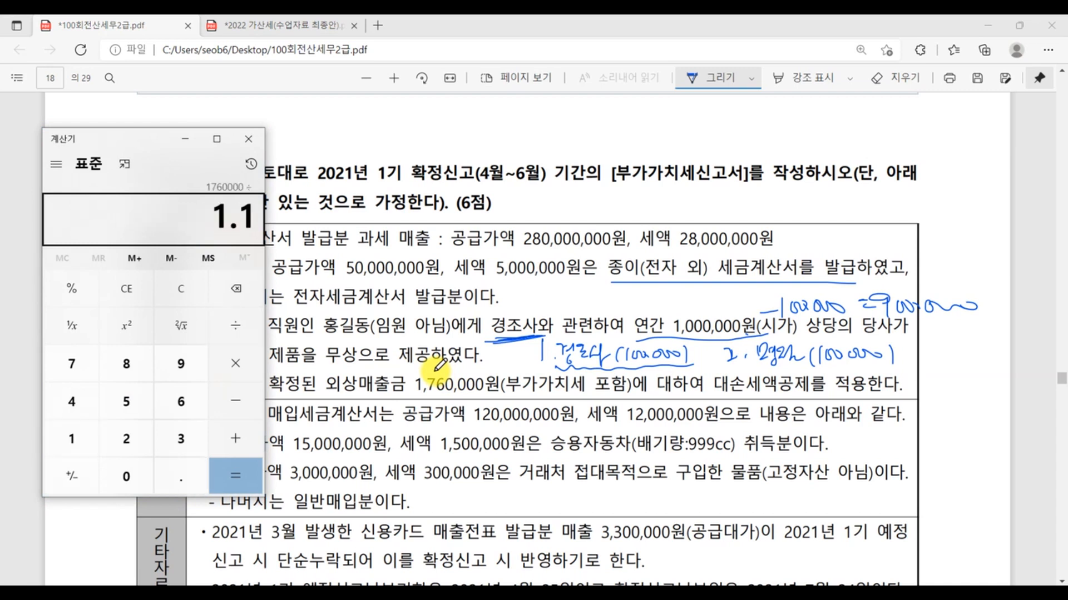
key(Return)
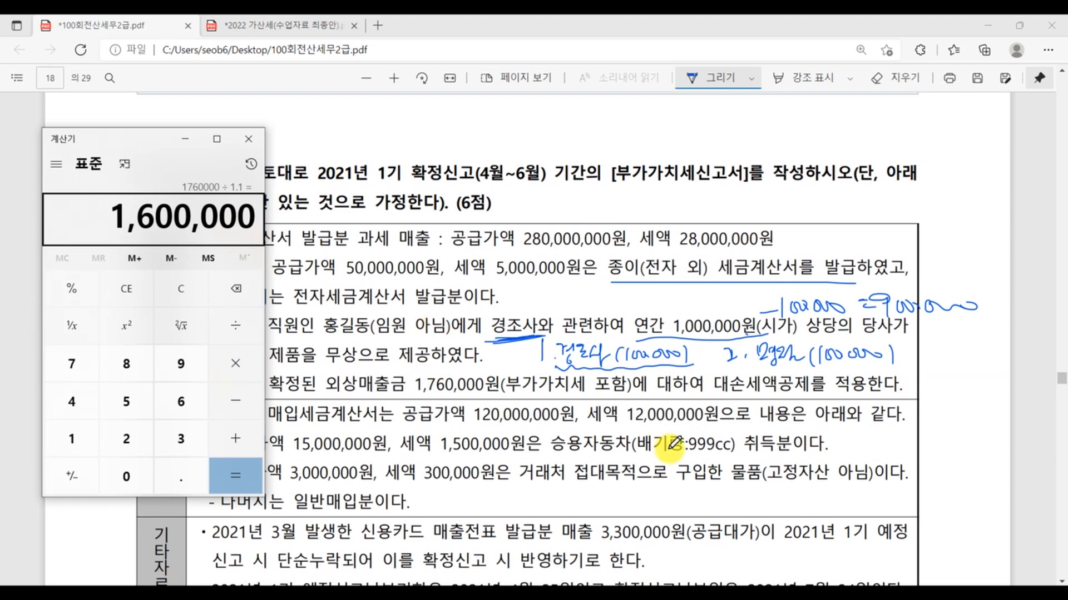
drag(718, 395, 930, 393)
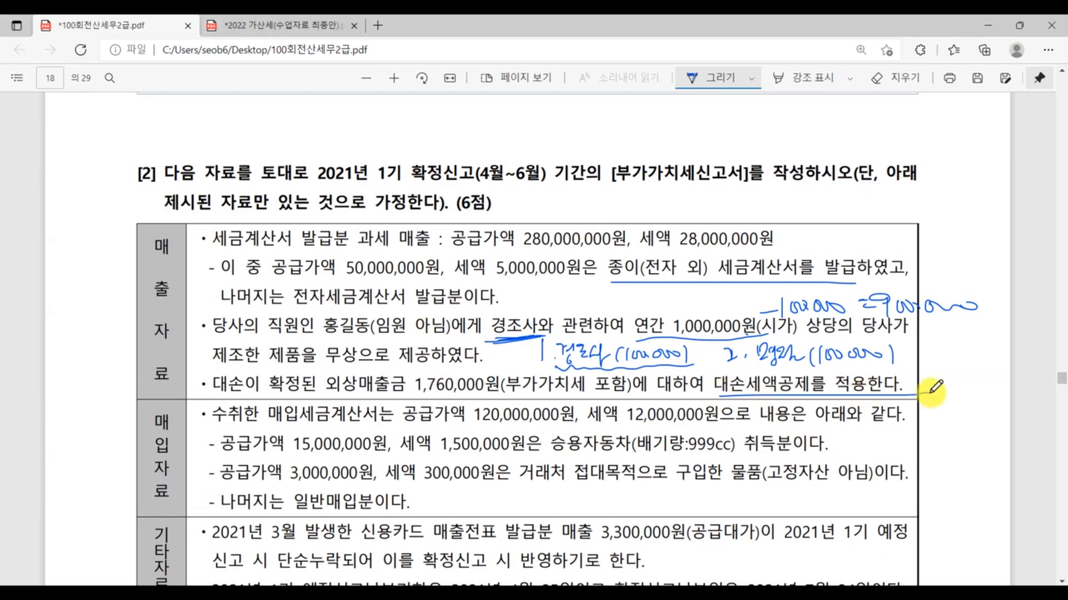
- Return to KcLep and enter -160,000 as the 세액 for 대손세액가감 in row 8
key(alt+Tab)
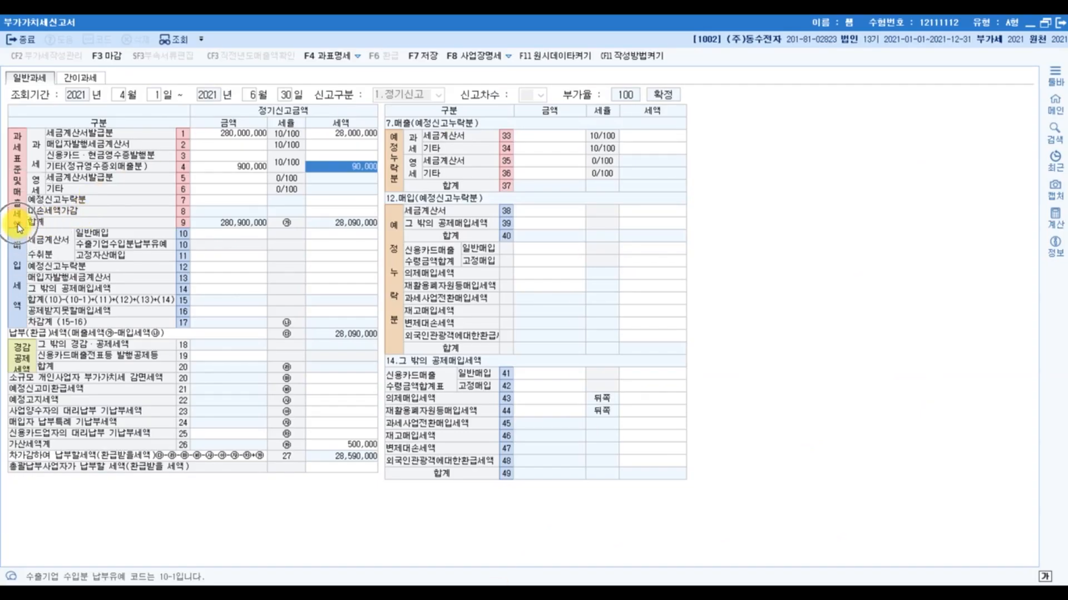
click(356, 212)
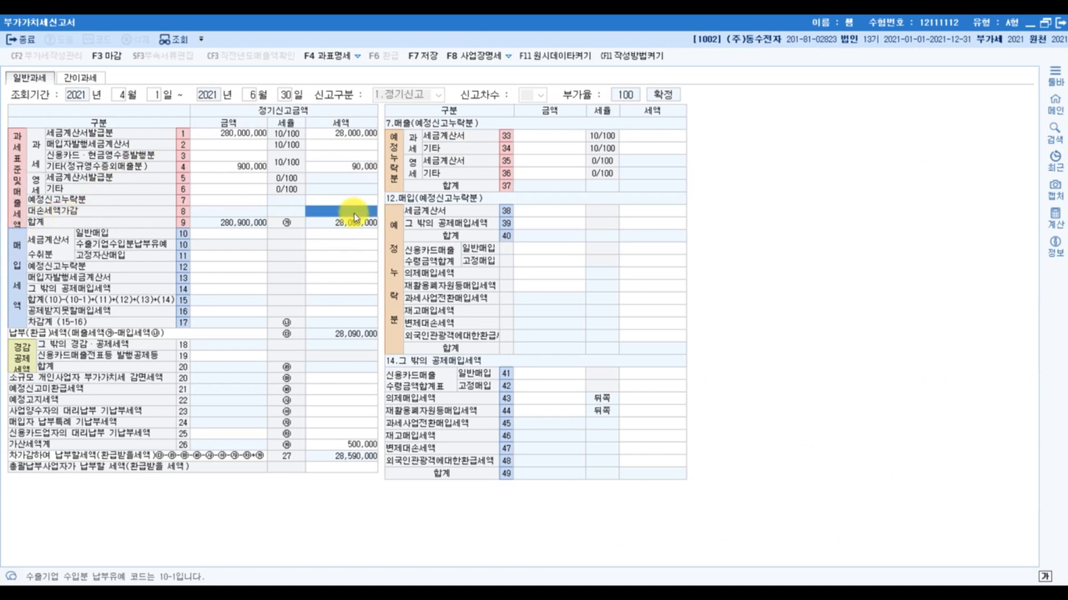
text(-160,000)
key(Return)
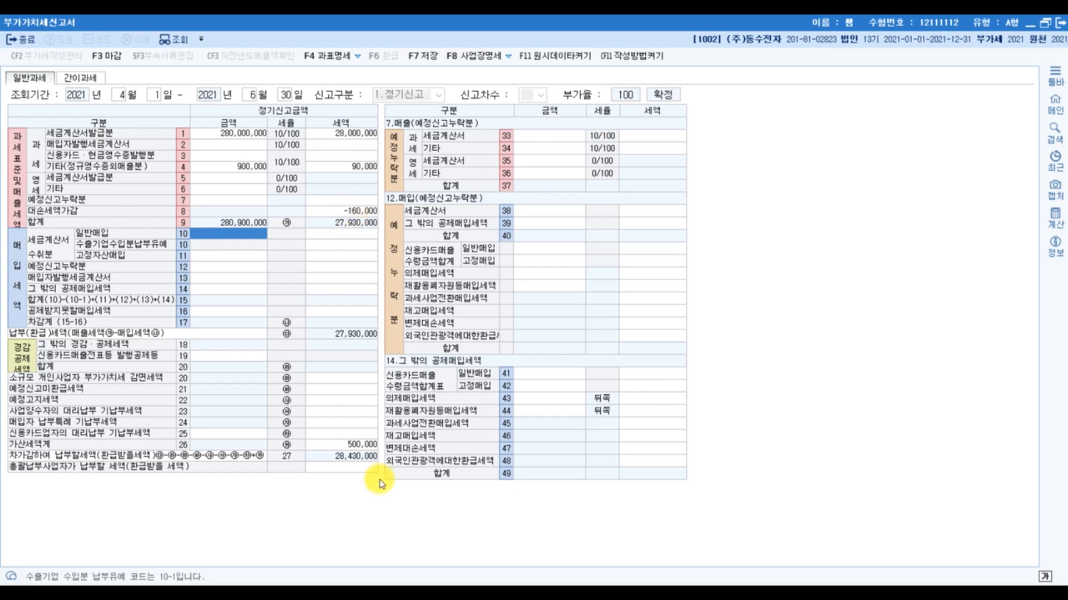
- In the exam PDF's 매입자료, underline the 999cc 배기량 of the 승용자동차 and handwrite 경차 beside that item
mouse_move(459, 583)
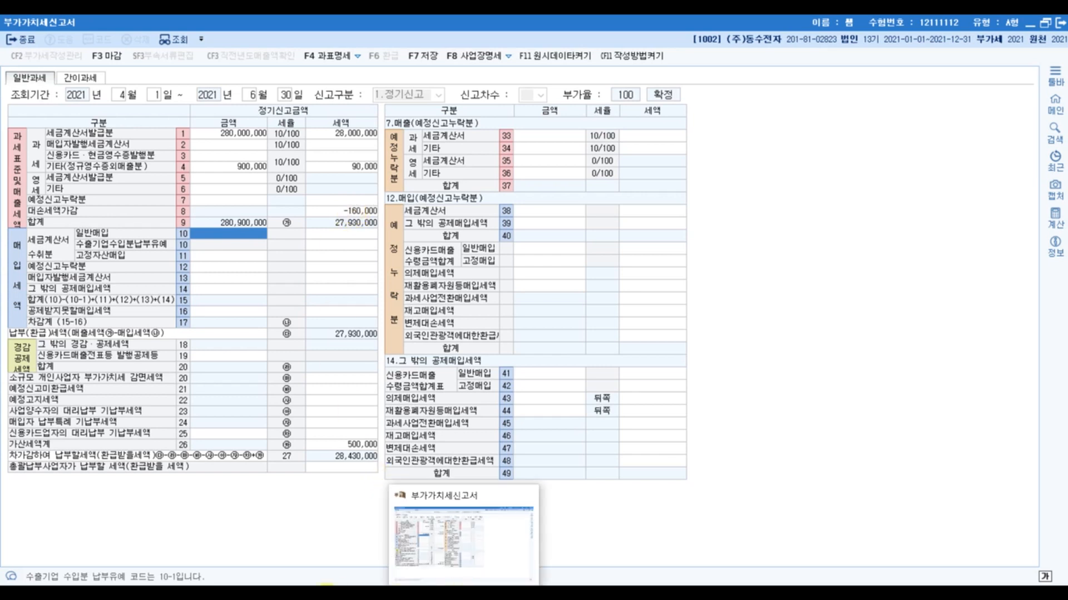
click(462, 587)
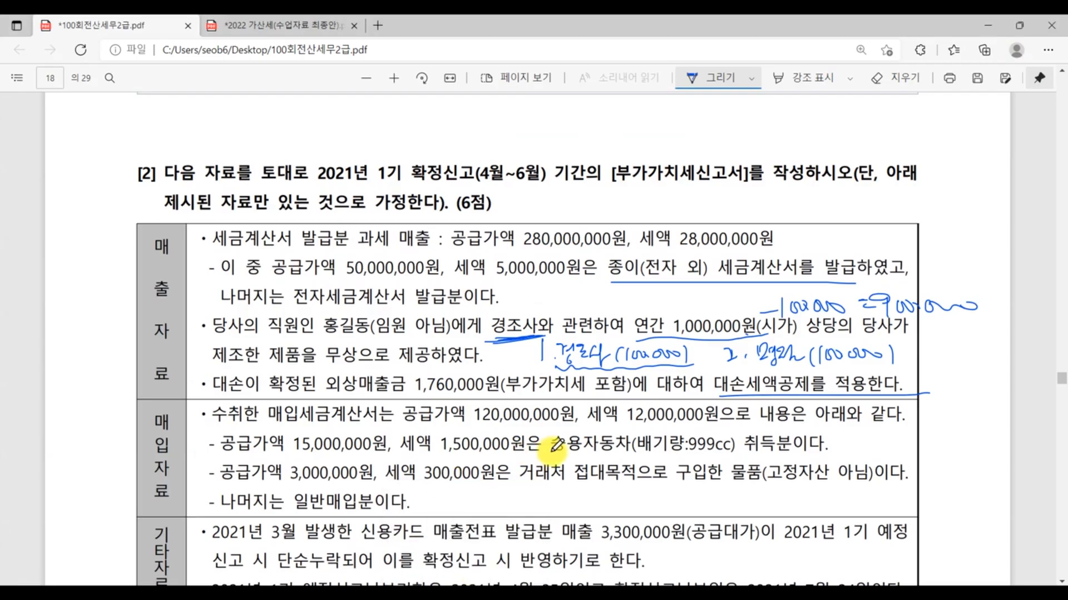
scroll(554, 445, down, 4)
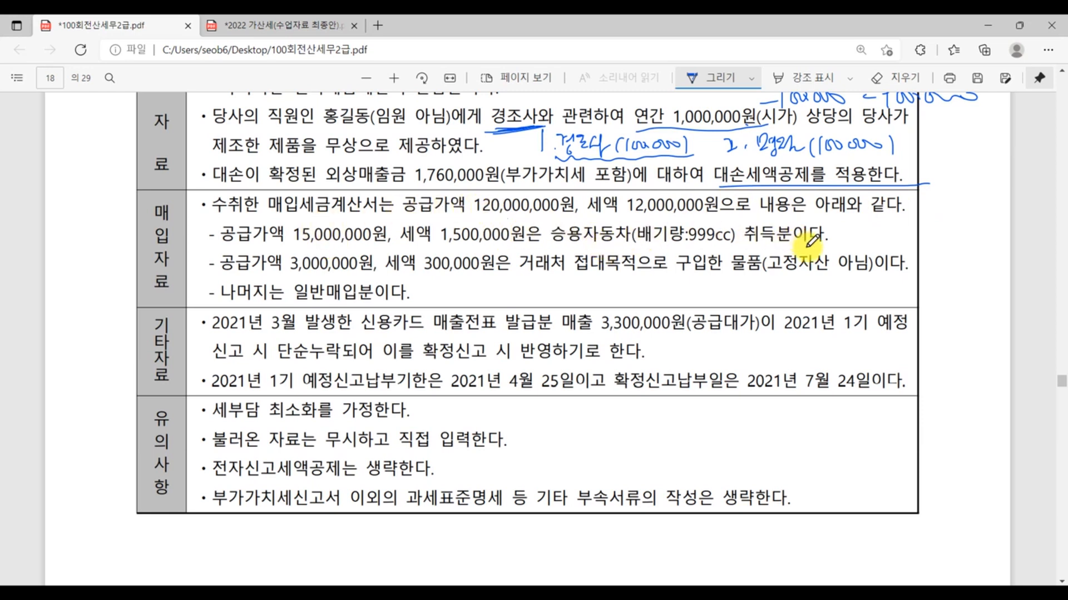
drag(674, 243, 734, 243)
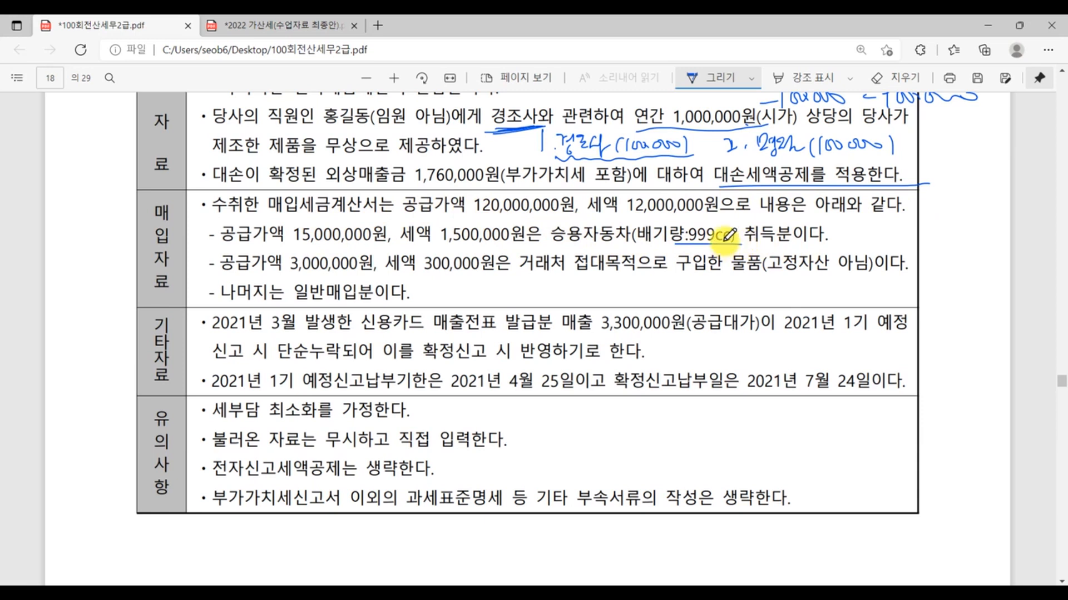
mouse_move(835, 232)
mouse_down()
mouse_move(859, 244)
mouse_move(882, 230)
mouse_move(893, 244)
mouse_move(908, 231)
mouse_up()
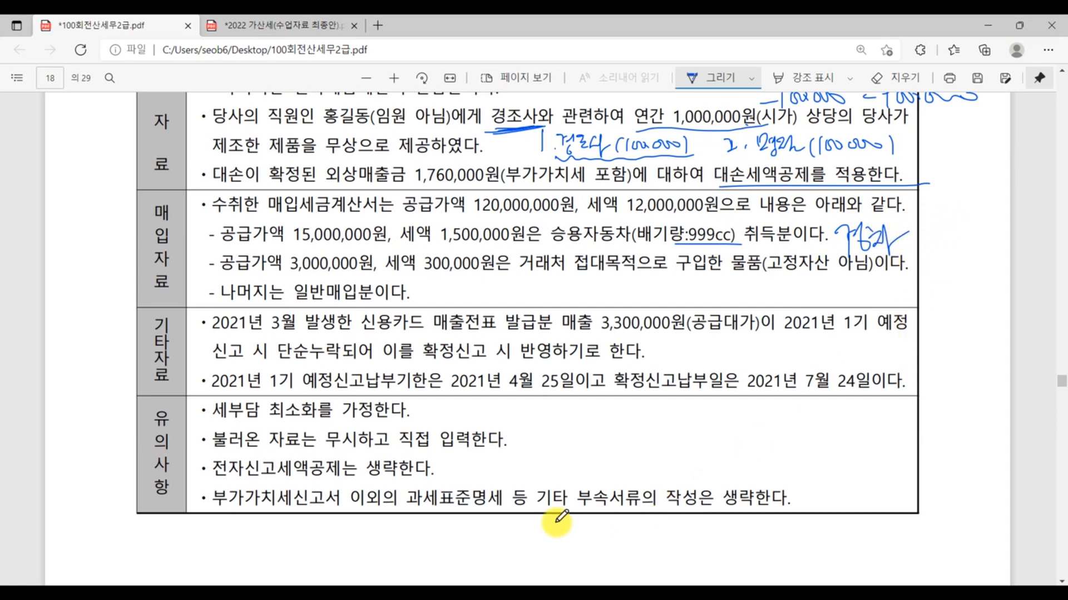
- Return to KcLep and enter 금액 15,000,000 and 세액 1,500,000 for 고정자산매입 in row 11
key(alt+Tab)
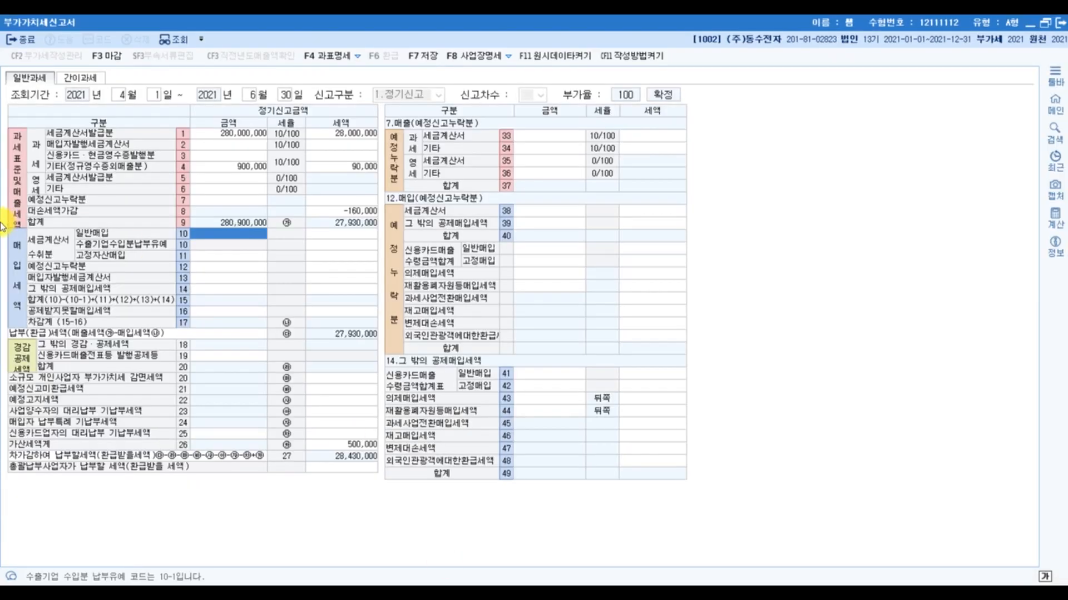
click(234, 257)
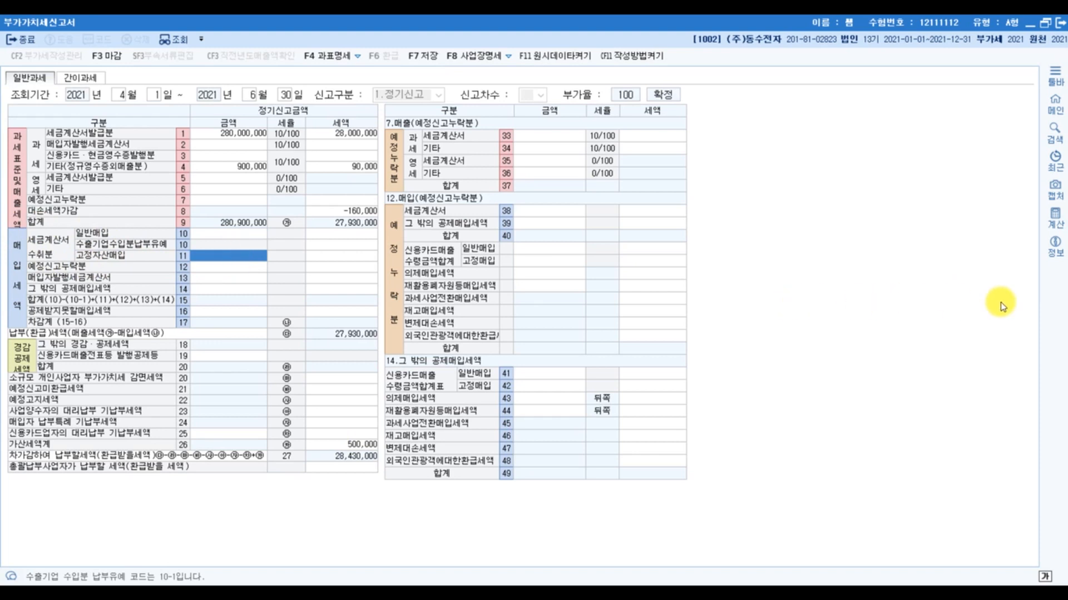
text(15000000)
key(Return)
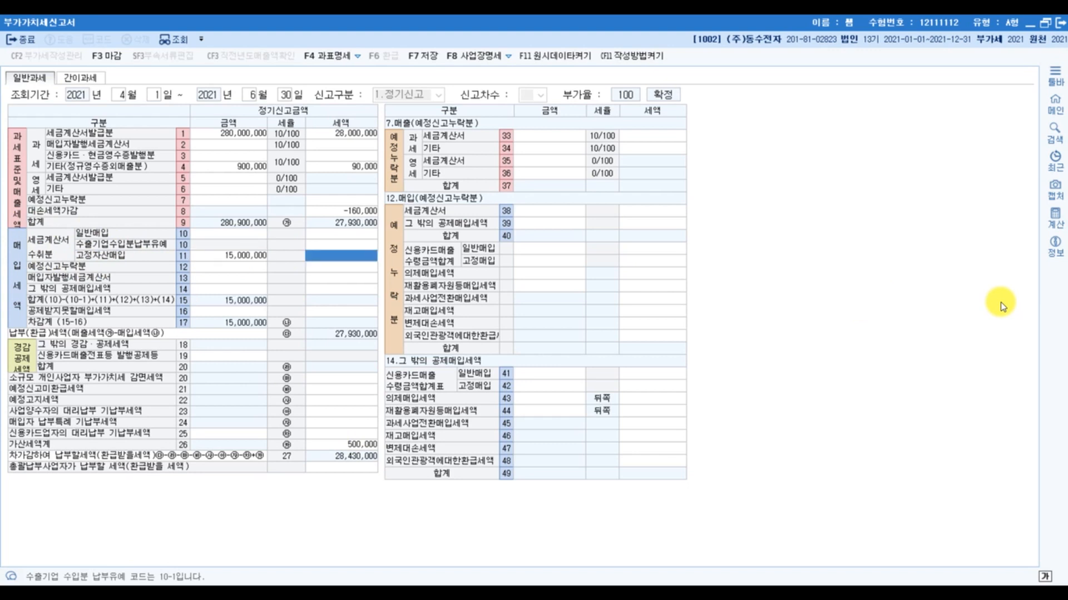
text(1500000)
key(Return)
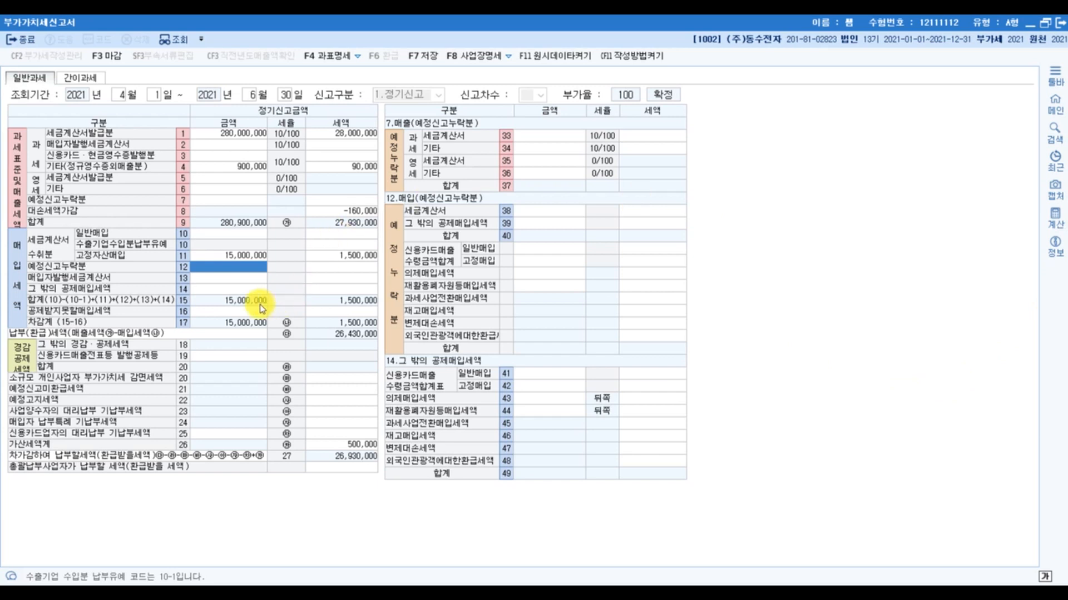
- Look at the detail section for 공제받지못할매입세액 (row 16), and go back to the 고정자산매입 entries in row 11
click(245, 312)
click(539, 138)
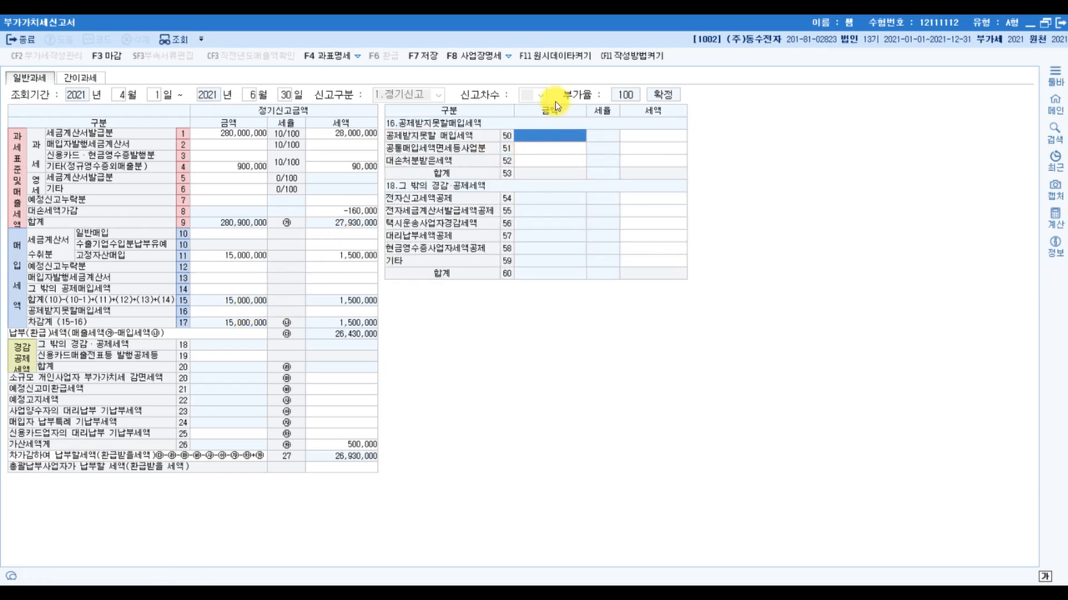
click(222, 256)
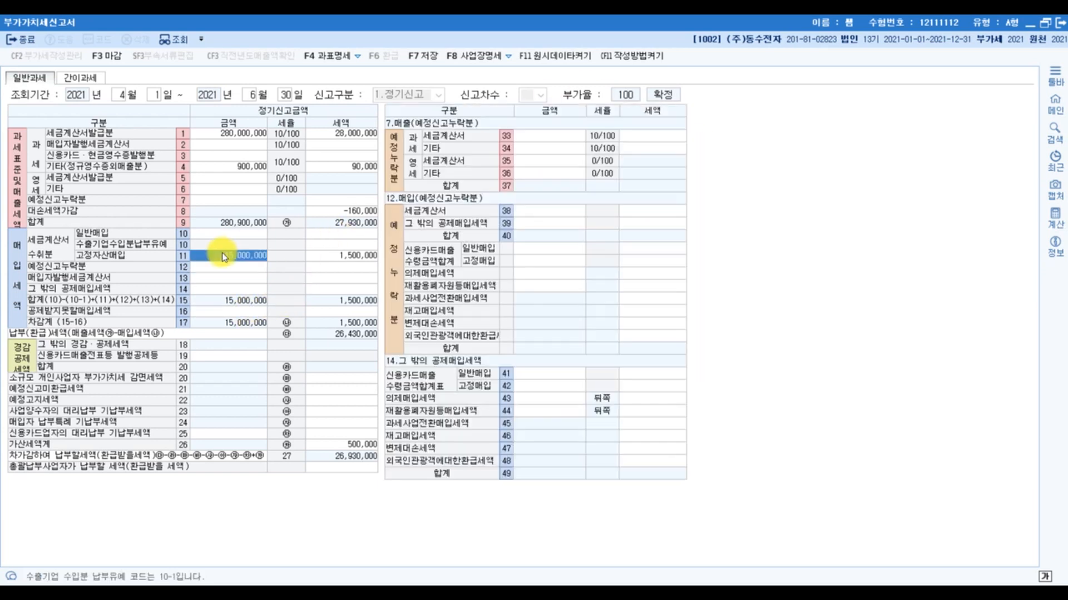
click(367, 257)
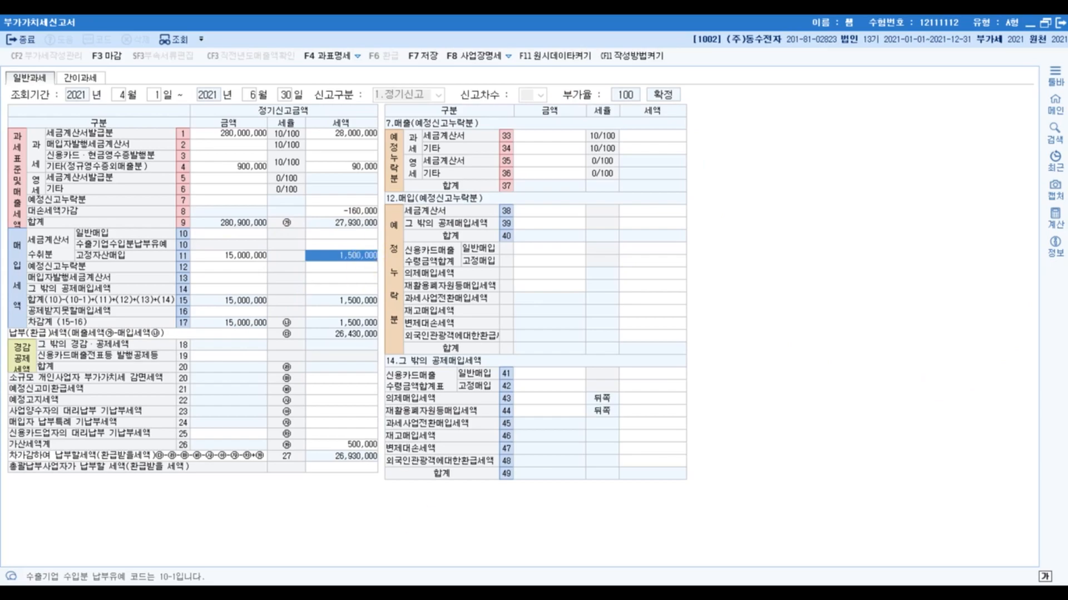
- In the exam PDF, underline 300,000원은 거래처 접대목적으로 and bracket that item together with the 나머지는 일반매입분 line
key(alt+Tab)
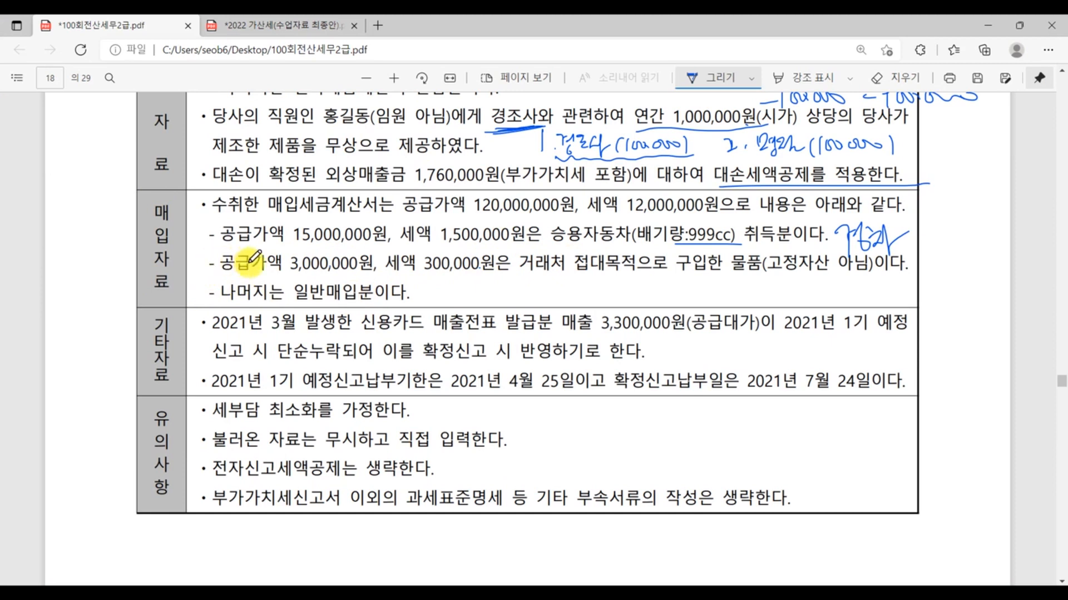
drag(437, 273, 645, 271)
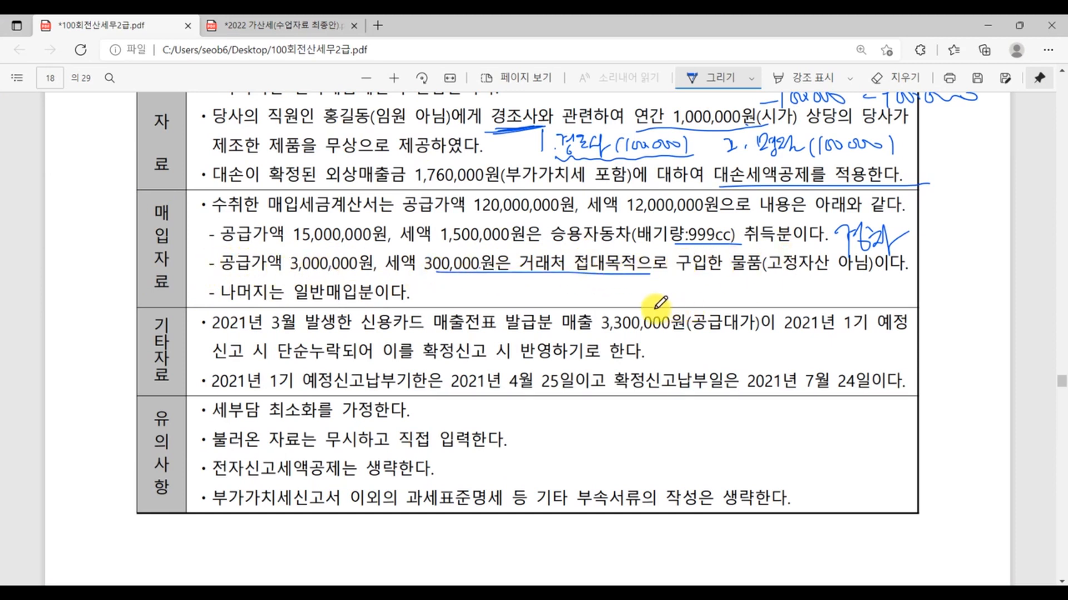
drag(213, 263, 212, 294)
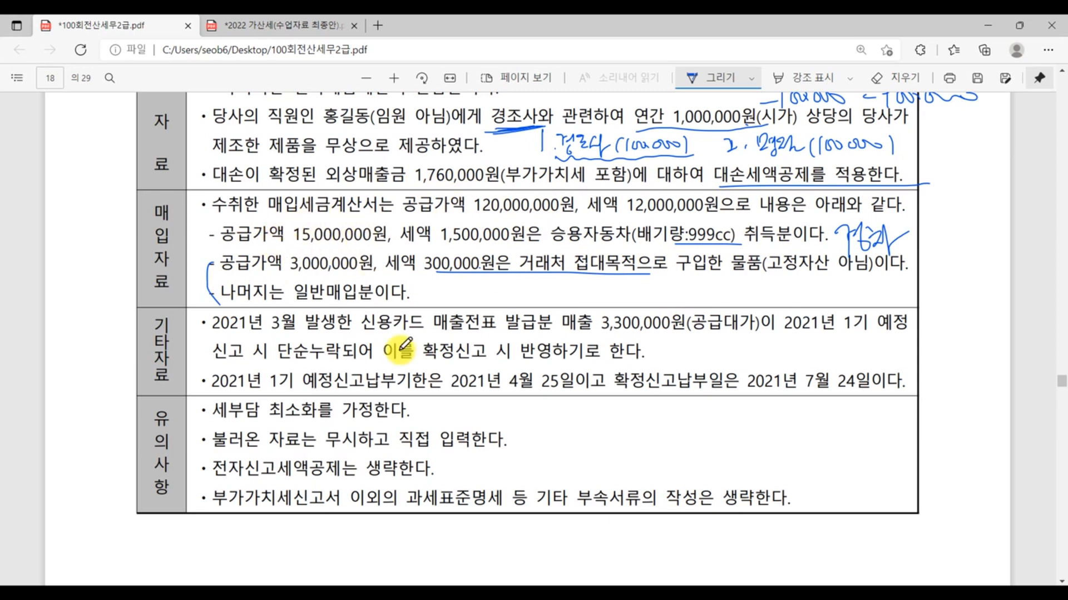
- Calculate 120,000,000 - 15,000,000 in the calculator for the general purchase amount
click(486, 593)
text(12)
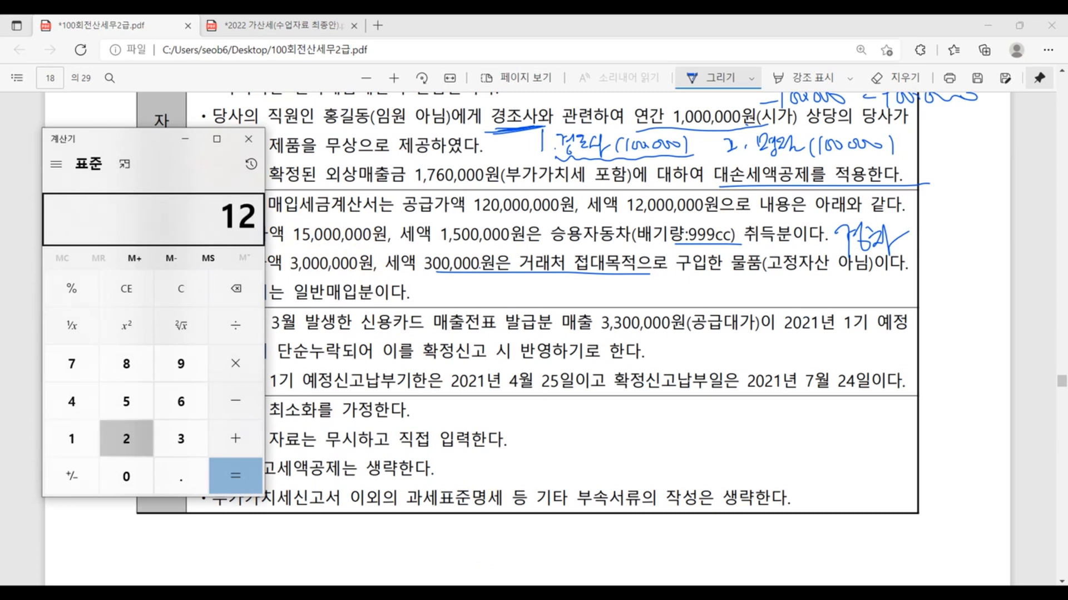
text(000)
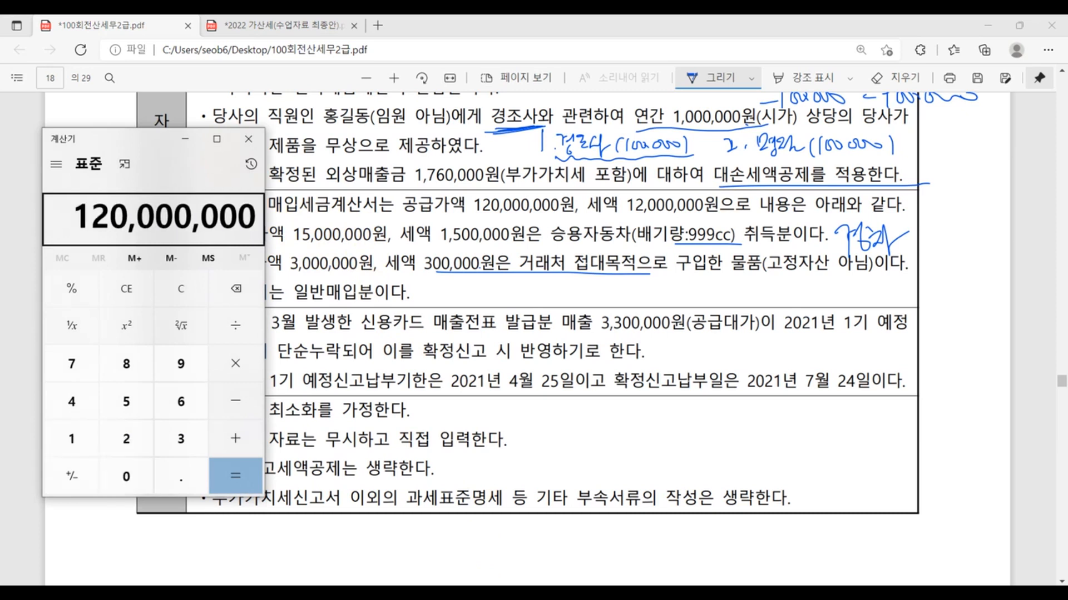
text(0000 - 1500000)
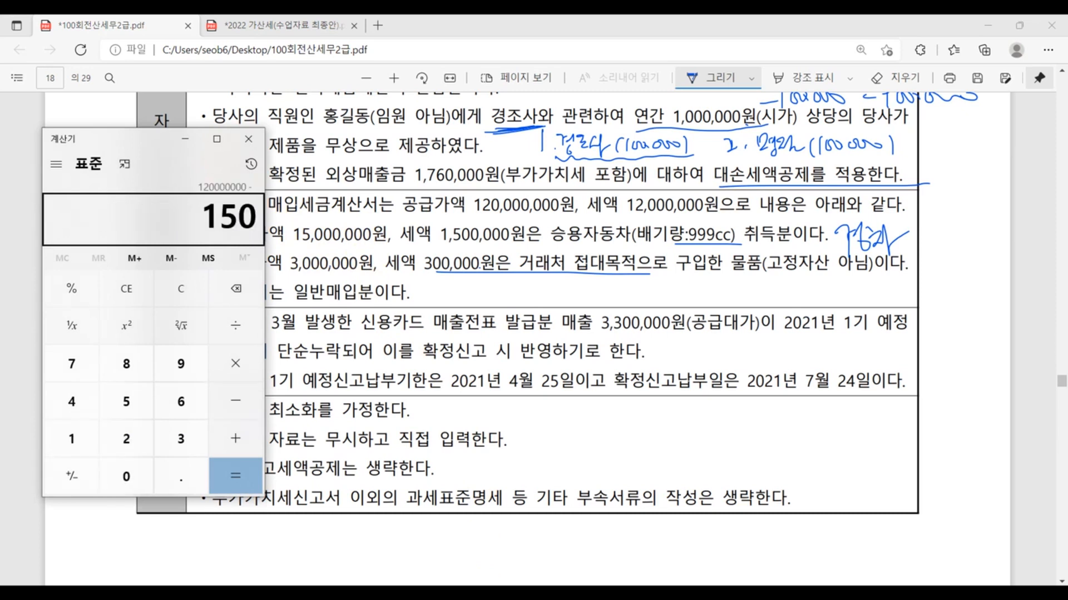
text(0)
key(Return)
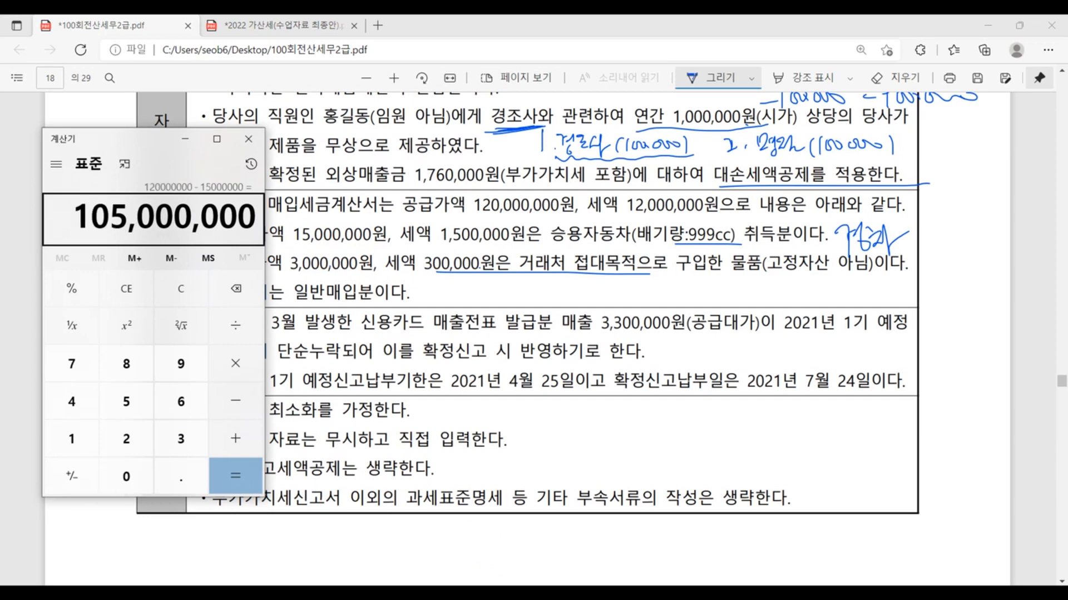
- Return to KcLep and enter 금액 105,000,000 and 세액 10,500,000 for 일반매입 in row 10
click(503, 593)
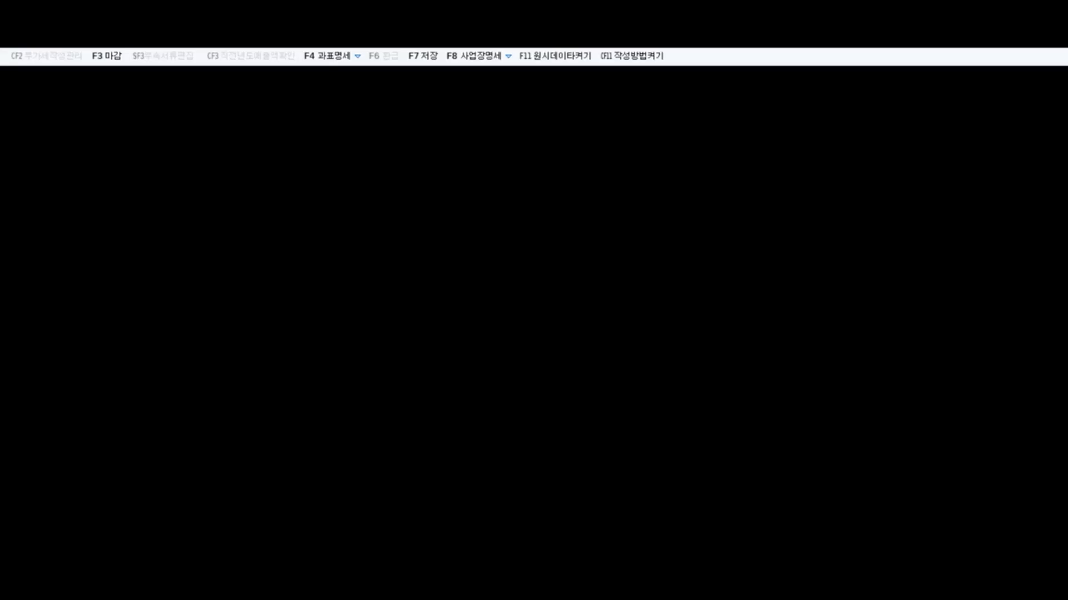
click(222, 235)
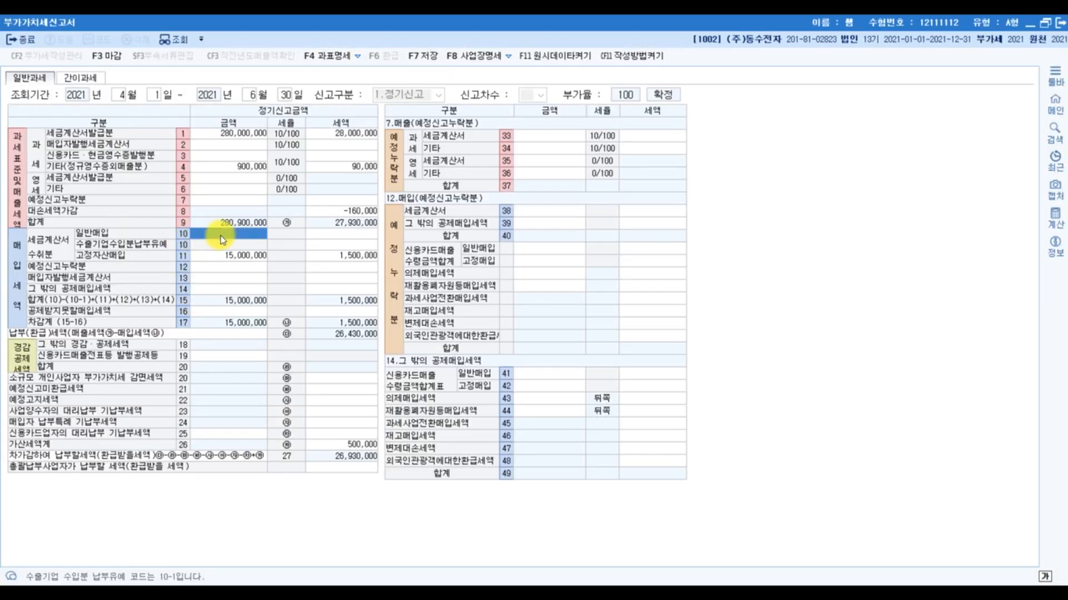
text(105000000)
key(Return)
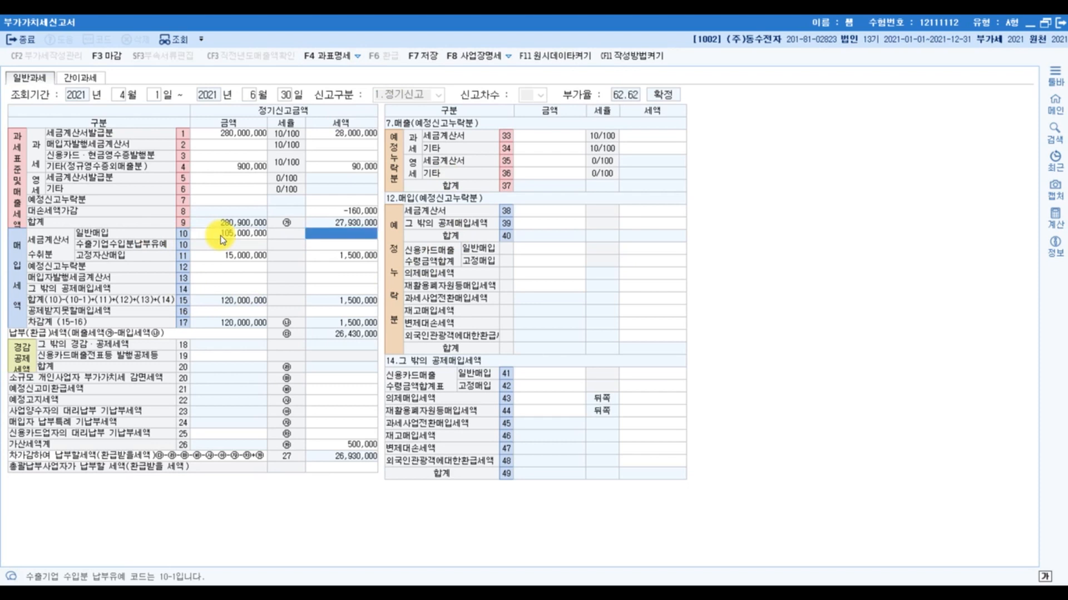
text(10,50)
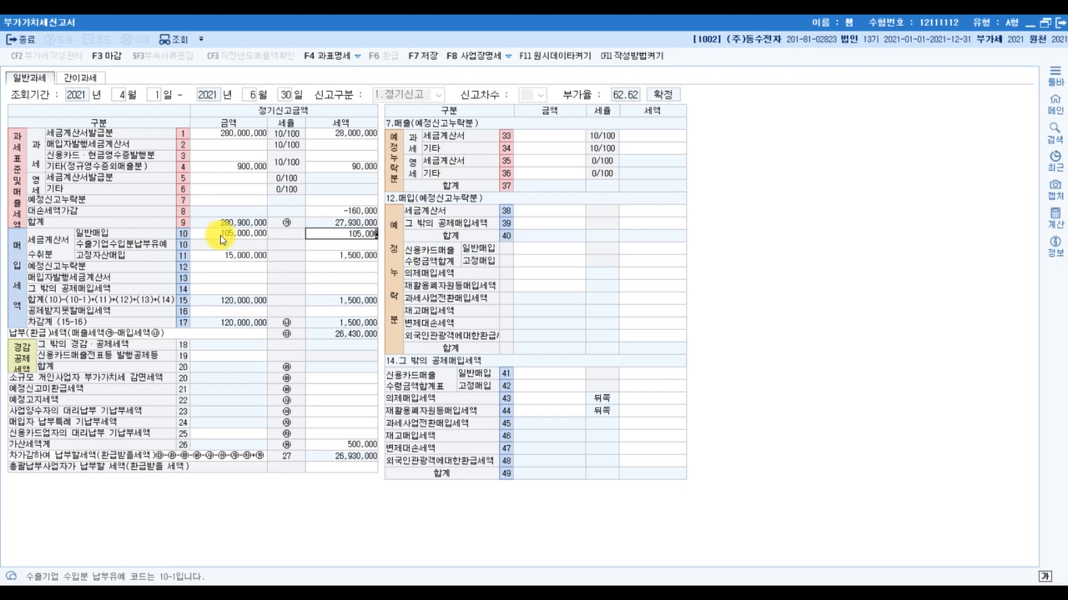
text(0,000)
key(Return)
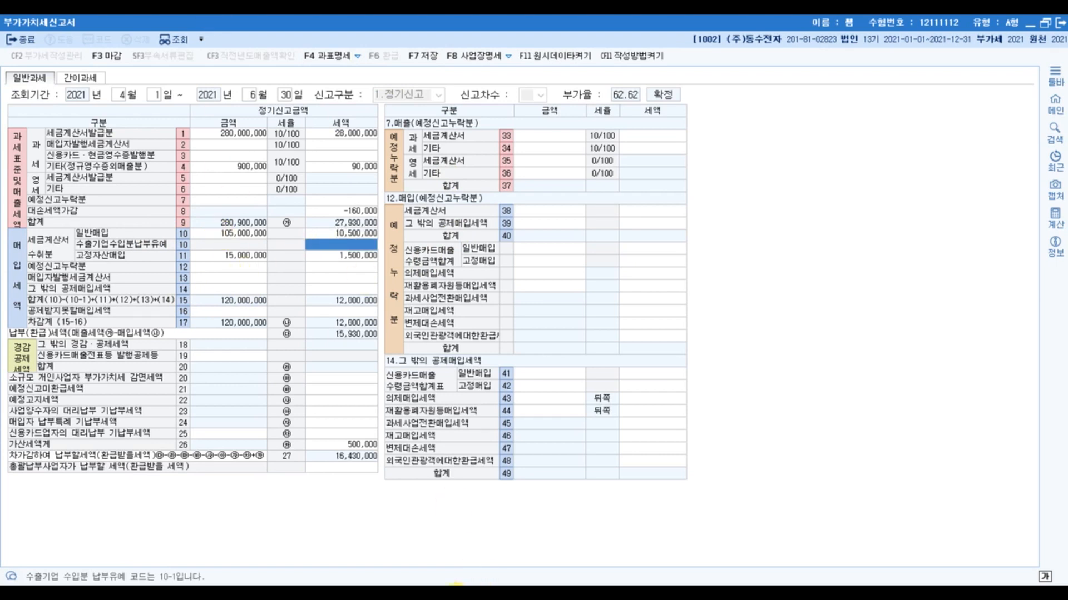
- In the exam PDF, underline 3,000,000원 and 고정자산 아님 in the 거래처 접대목적 purchase item
click(1030, 23)
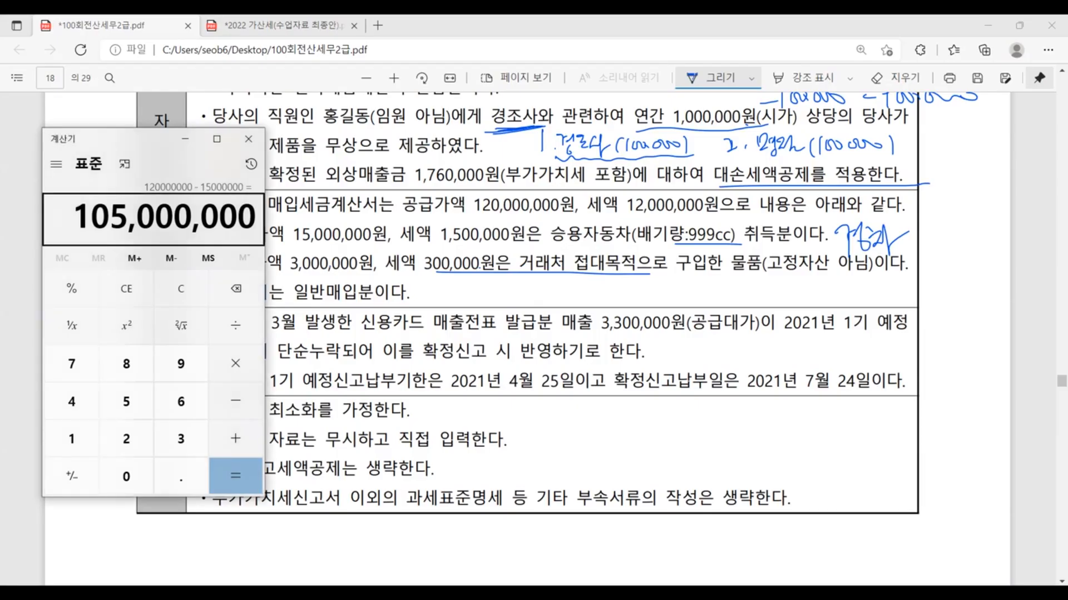
click(617, 282)
drag(301, 272, 372, 271)
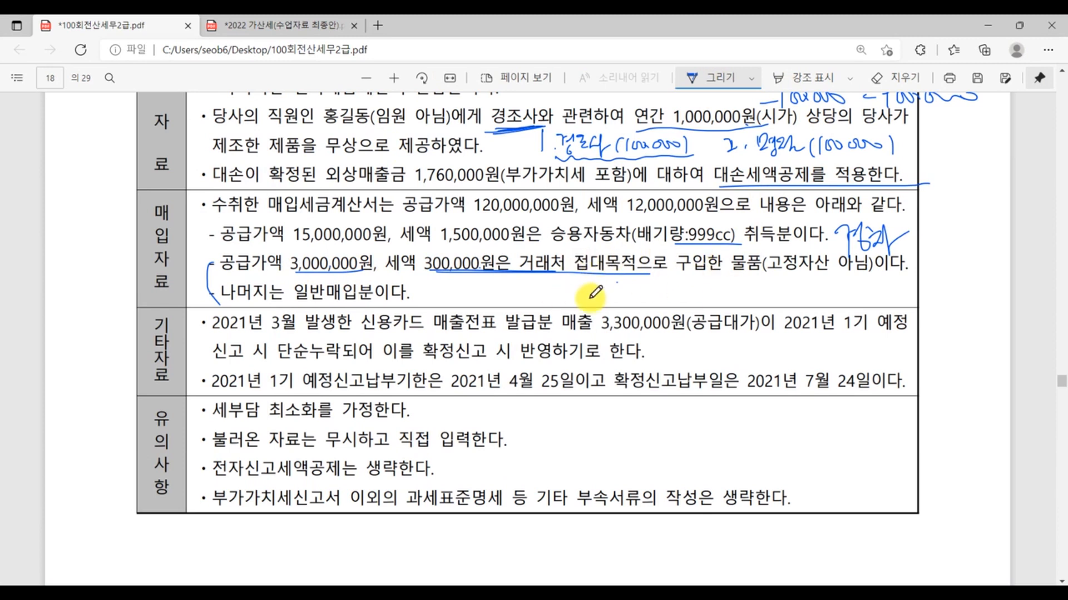
drag(782, 273, 889, 271)
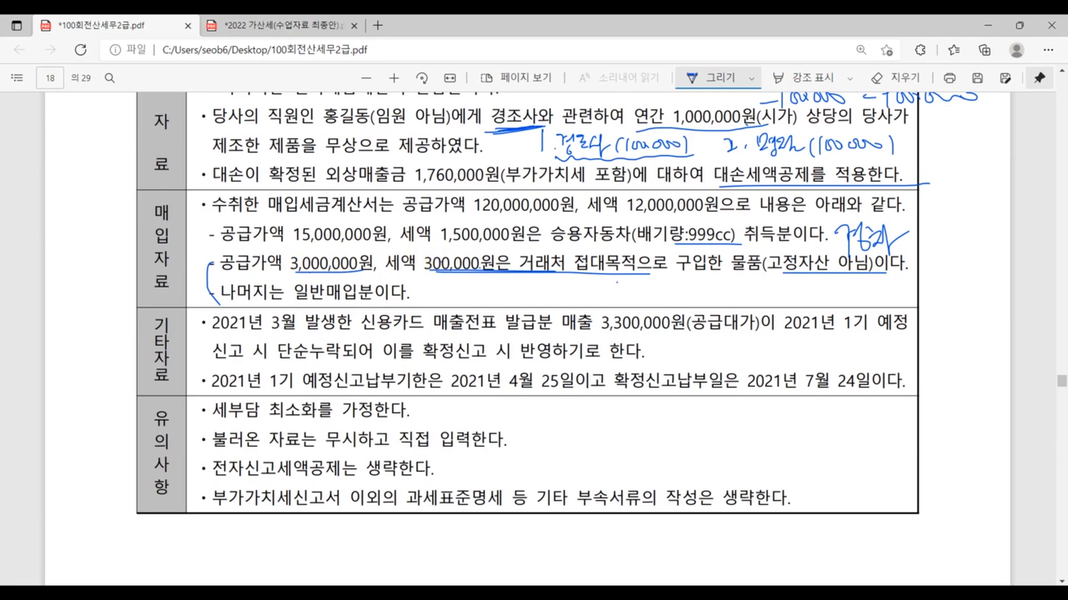
- Return to KcLep and enter 금액 3,000,000 and 세액 300,000 for 공제받지못할 매입세액 (row 50) in the row 16 details
click(394, 592)
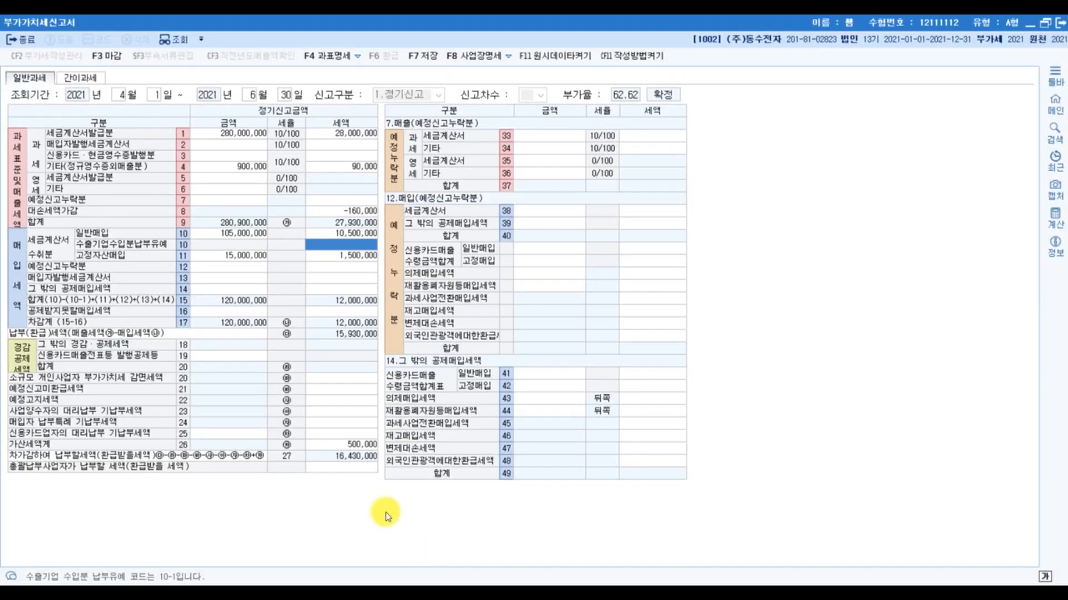
click(220, 311)
click(527, 137)
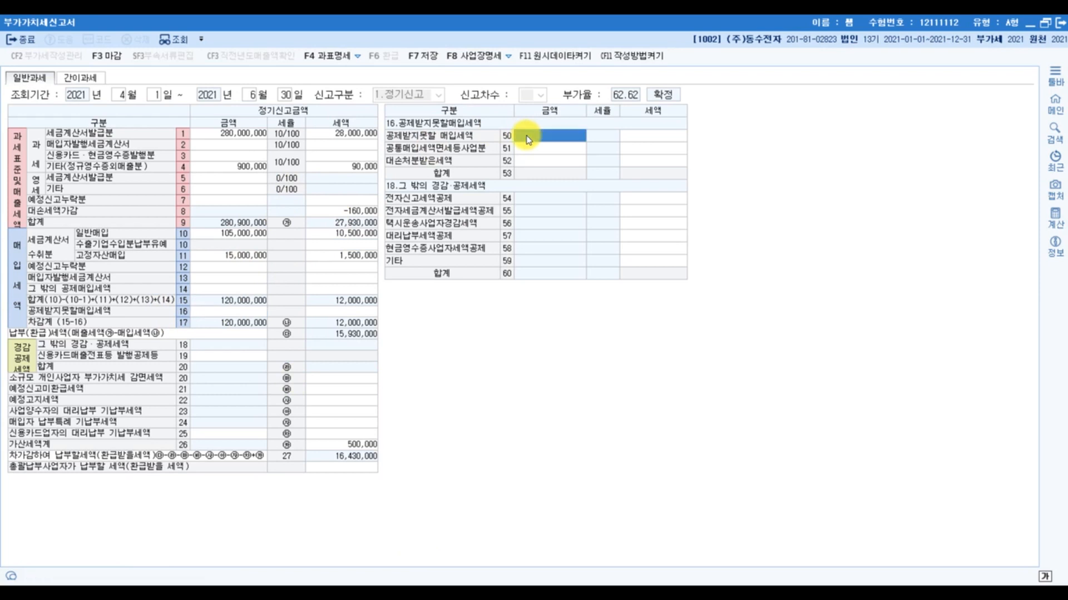
text(3000000)
key(Return)
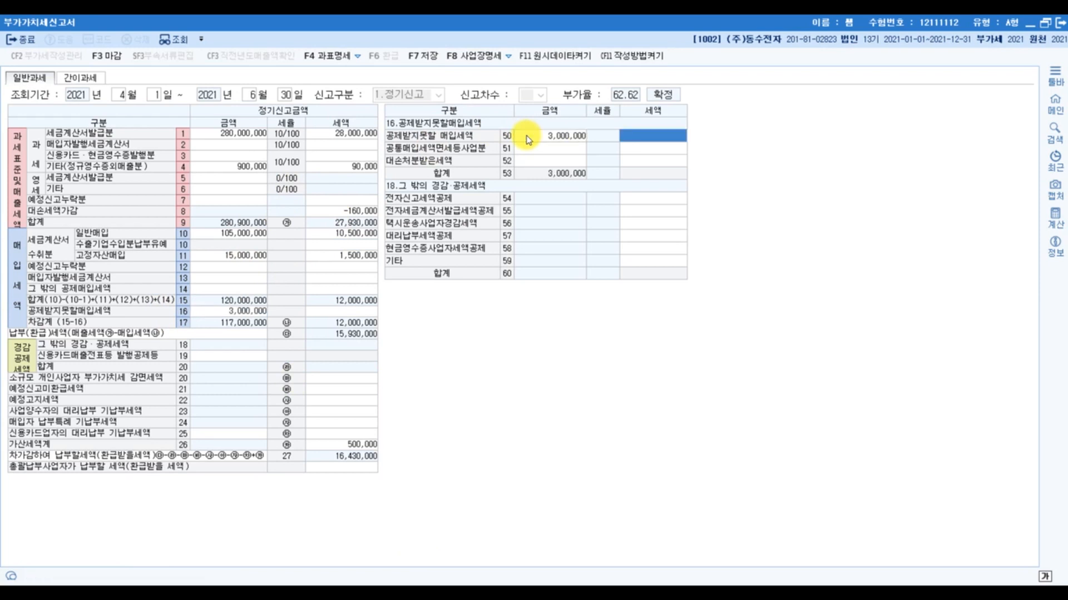
text(3000000)
key(Return)
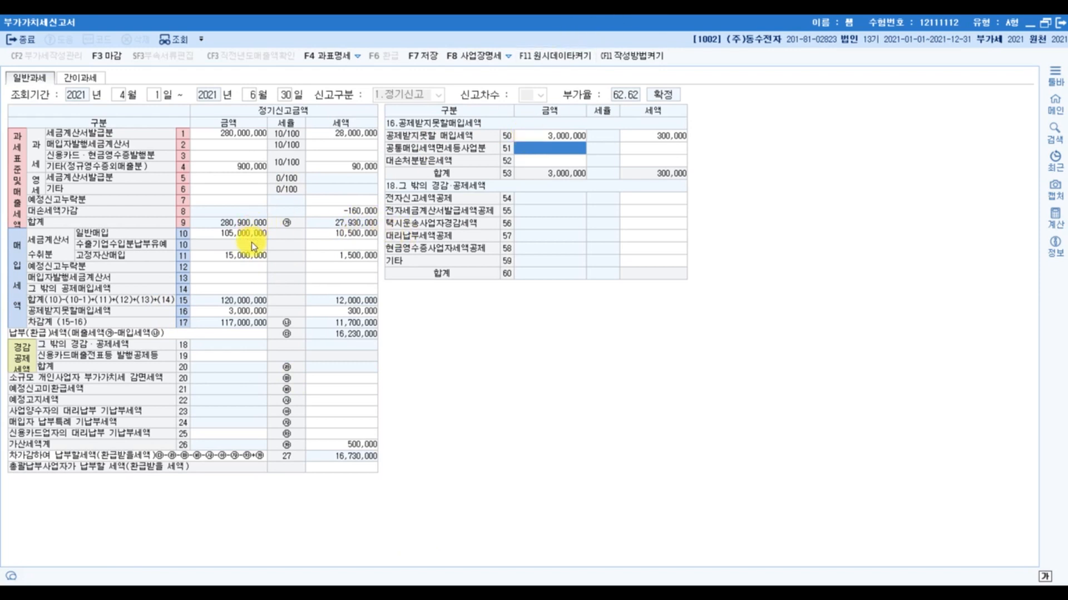
- Review the 고정자산매입, 일반매입 and 공제받지못할매입세액 entries, including the row 50 금액 and 세액
click(232, 254)
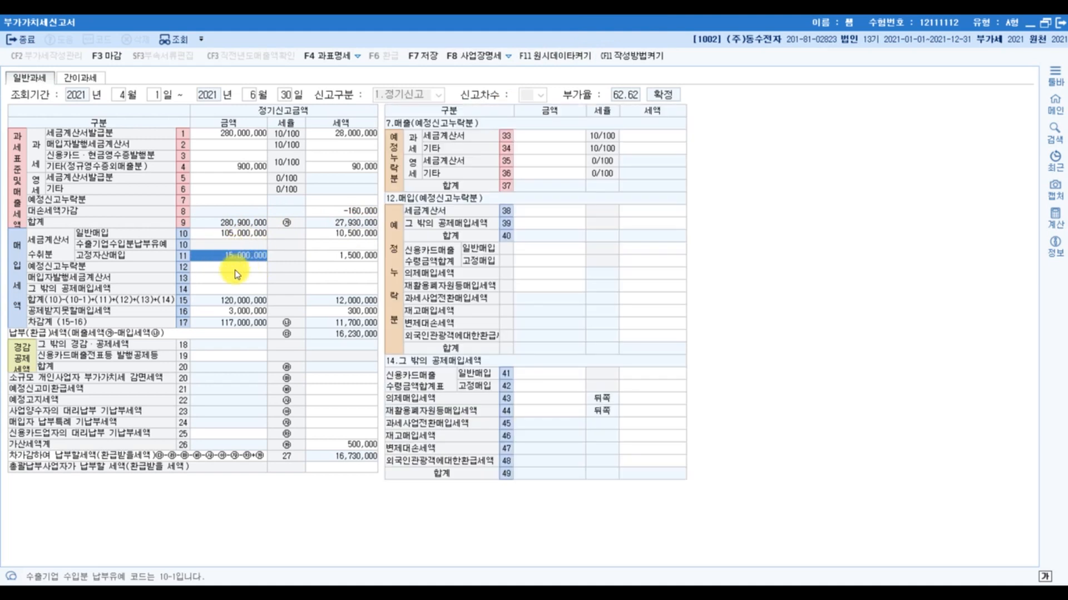
click(244, 233)
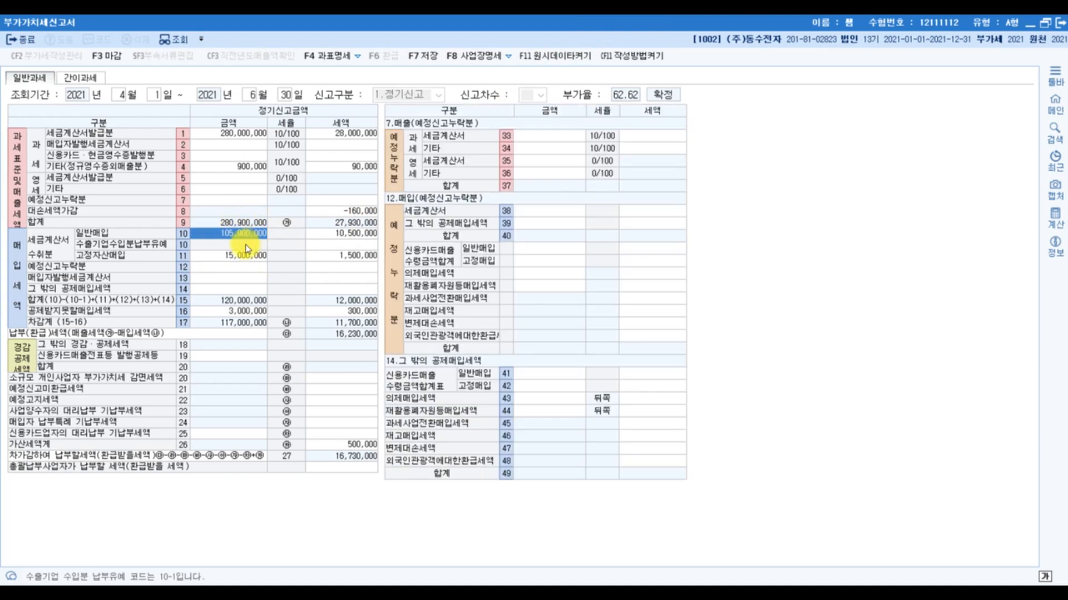
click(246, 311)
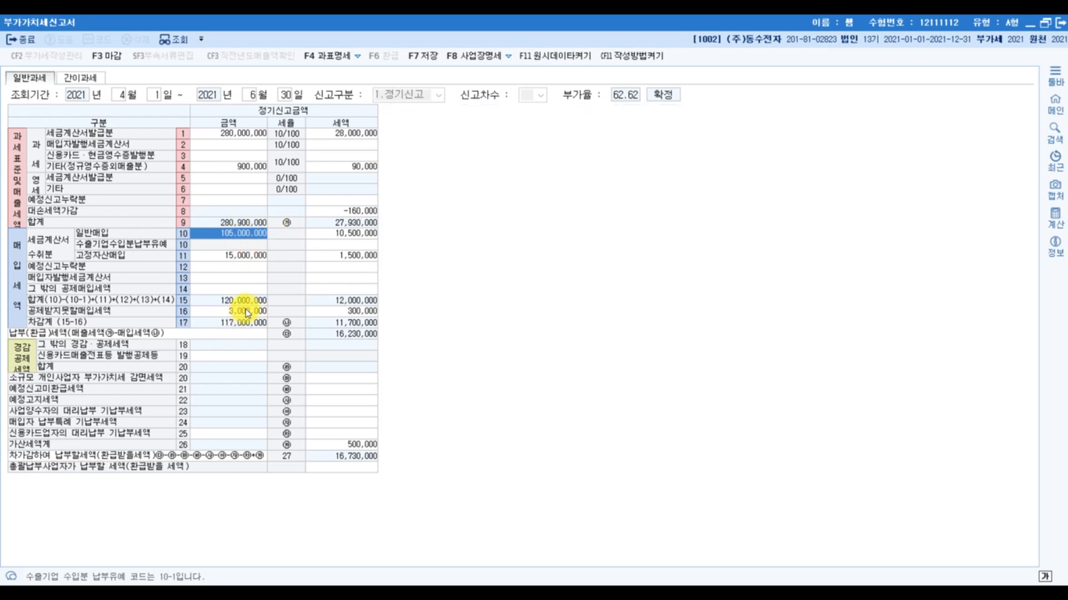
click(331, 310)
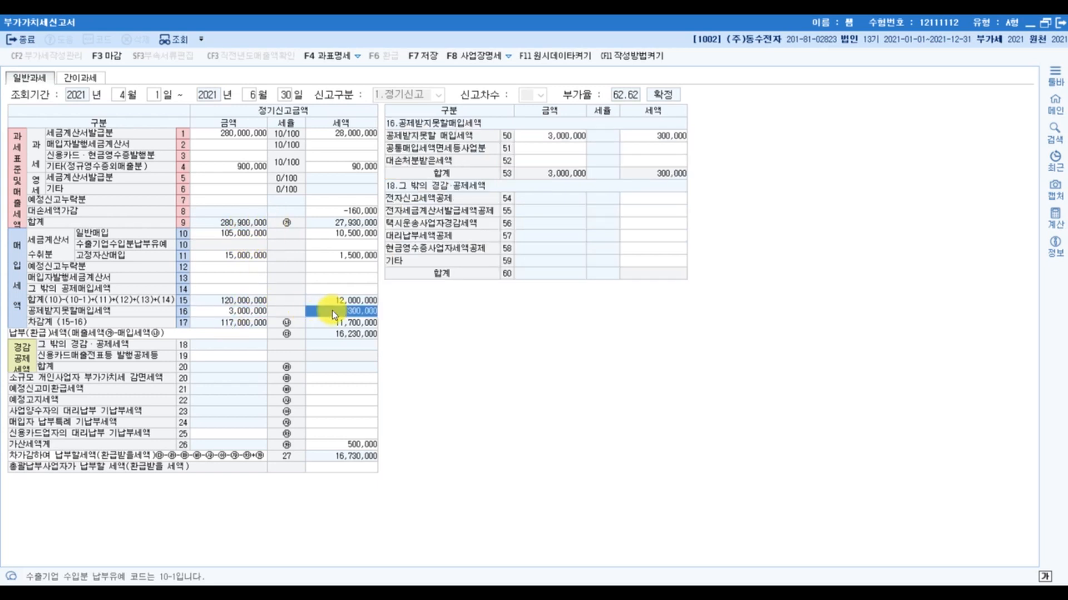
click(581, 136)
click(646, 136)
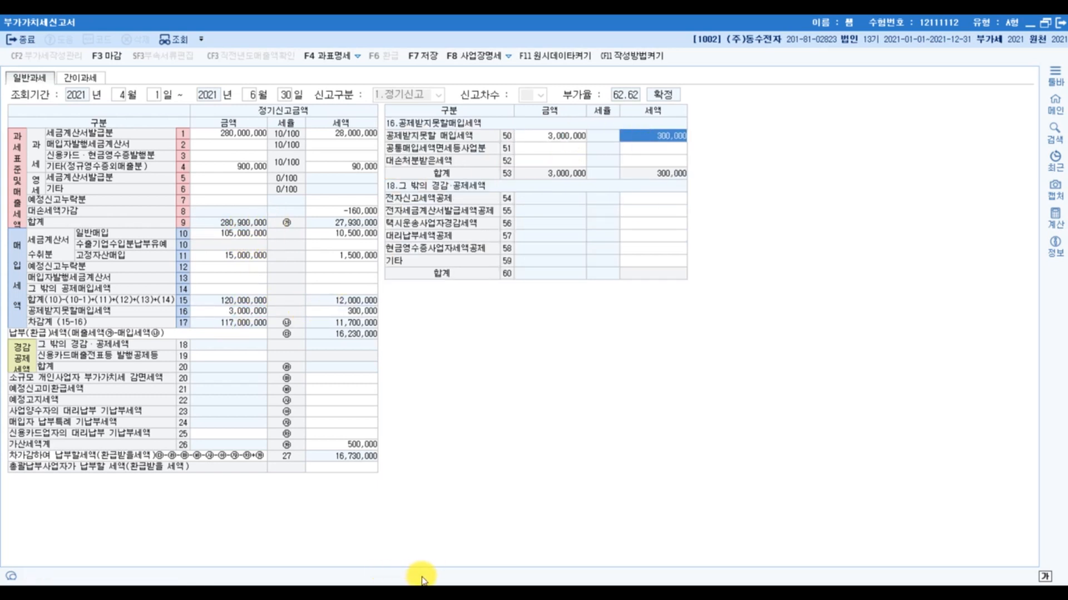
- Switch to the exam PDF and underline 대가 in 3,300,000원(공급대가) under 기타자료
click(465, 584)
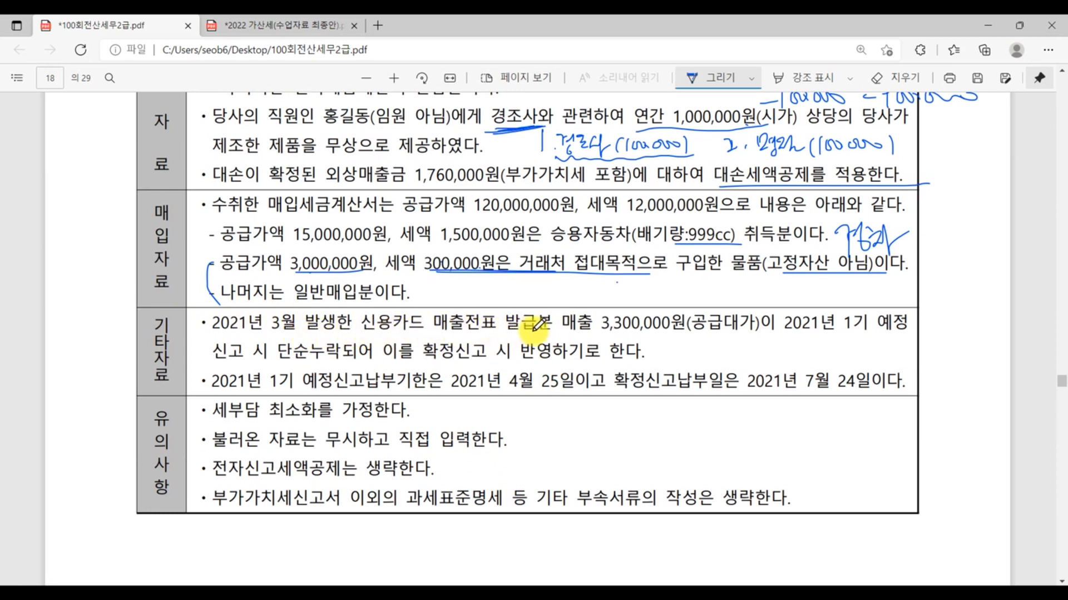
drag(726, 334, 762, 333)
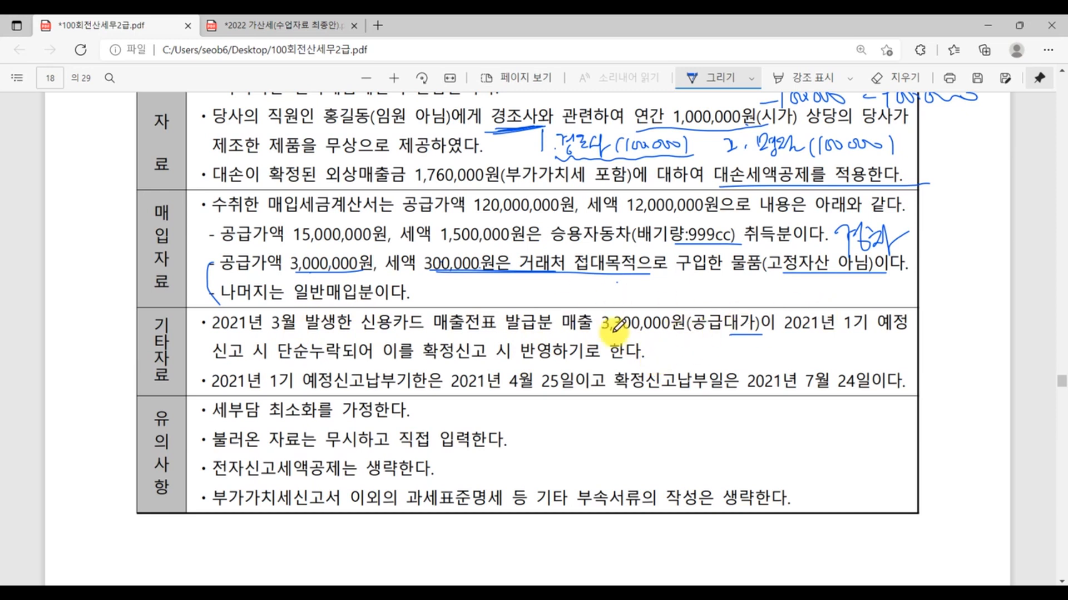
- Return to KcLep and enter 금액 3,000,000 for 과세 기타 (row 34) in the sales 예정신고누락분 details of row 7
click(456, 594)
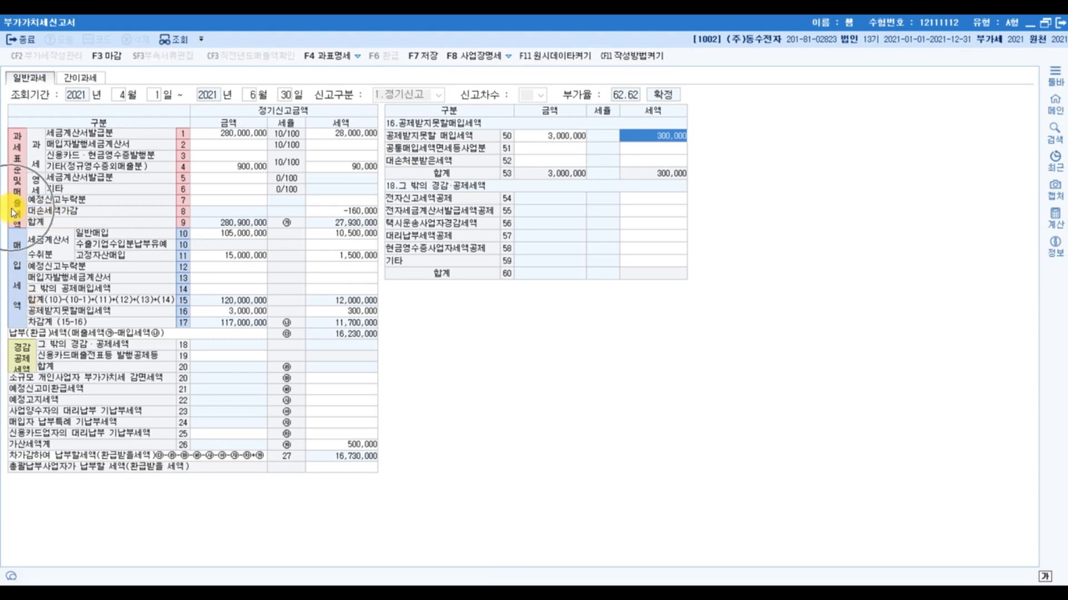
click(214, 202)
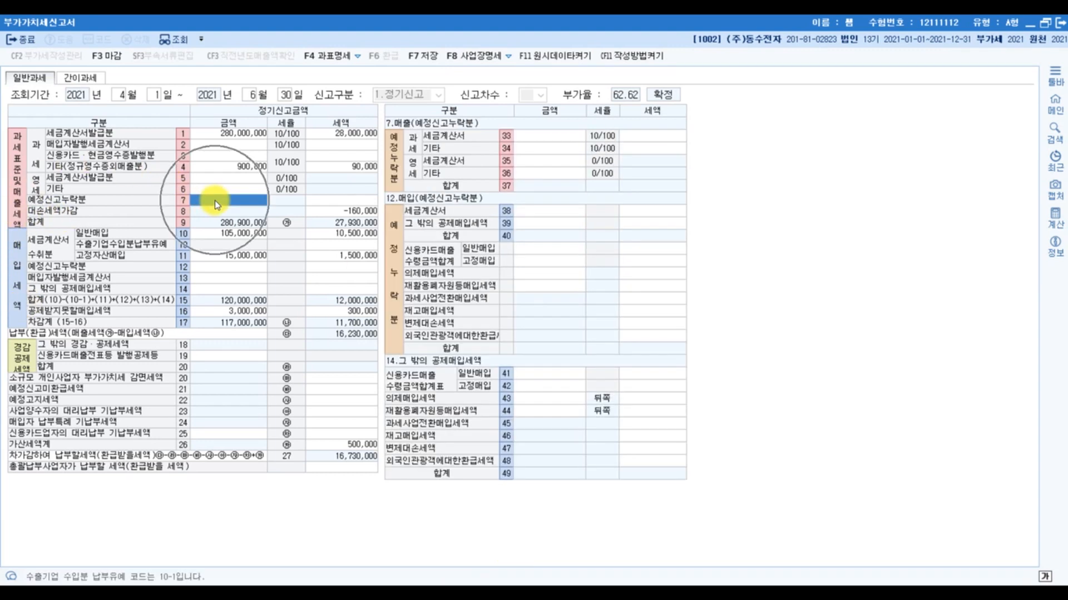
click(445, 126)
click(529, 136)
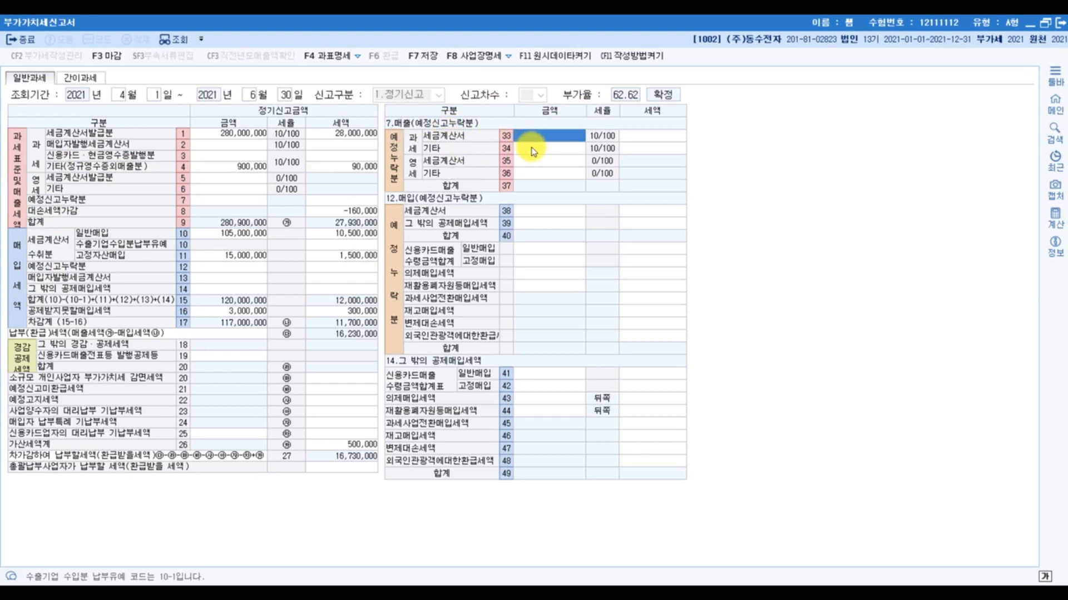
click(532, 149)
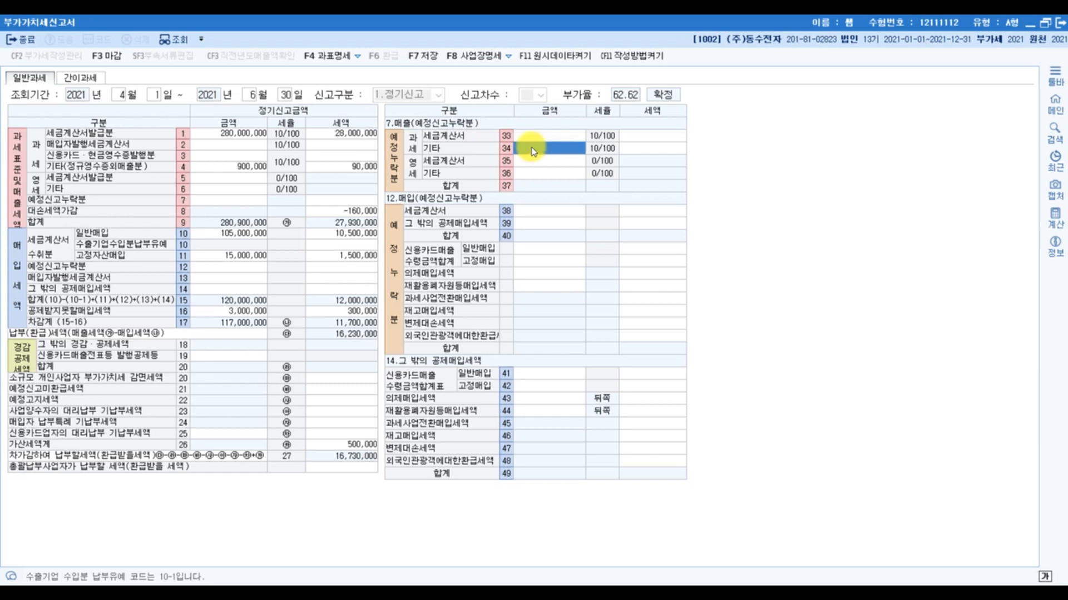
click(572, 150)
text(3000000)
key(Return)
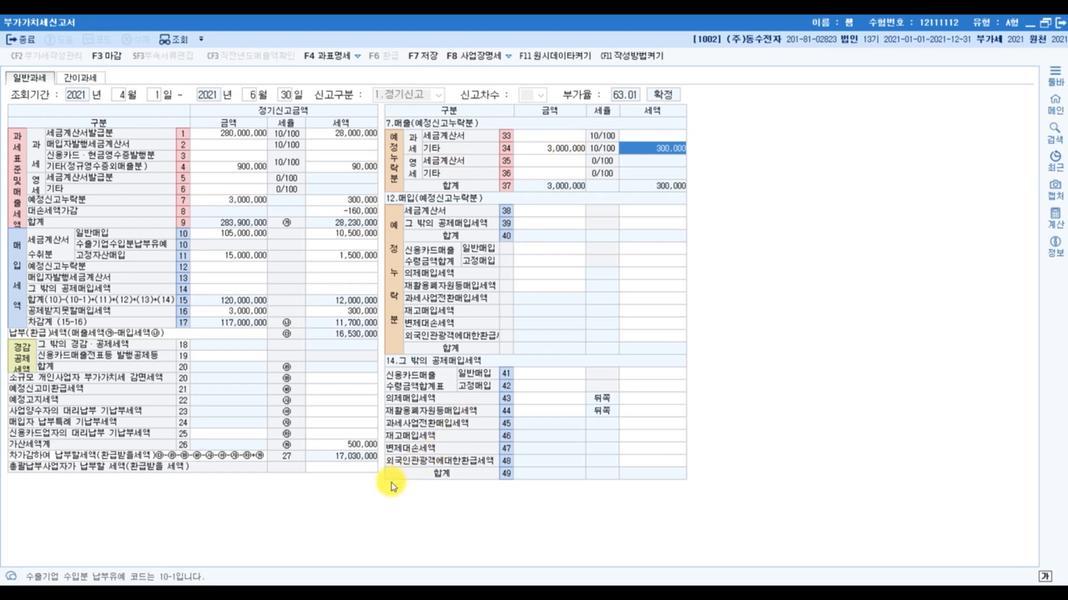
- In the exam PDF, underline 4월 25일, circle 7월 24일 and tick the 예정신고납부기한 line
key(alt+Tab)
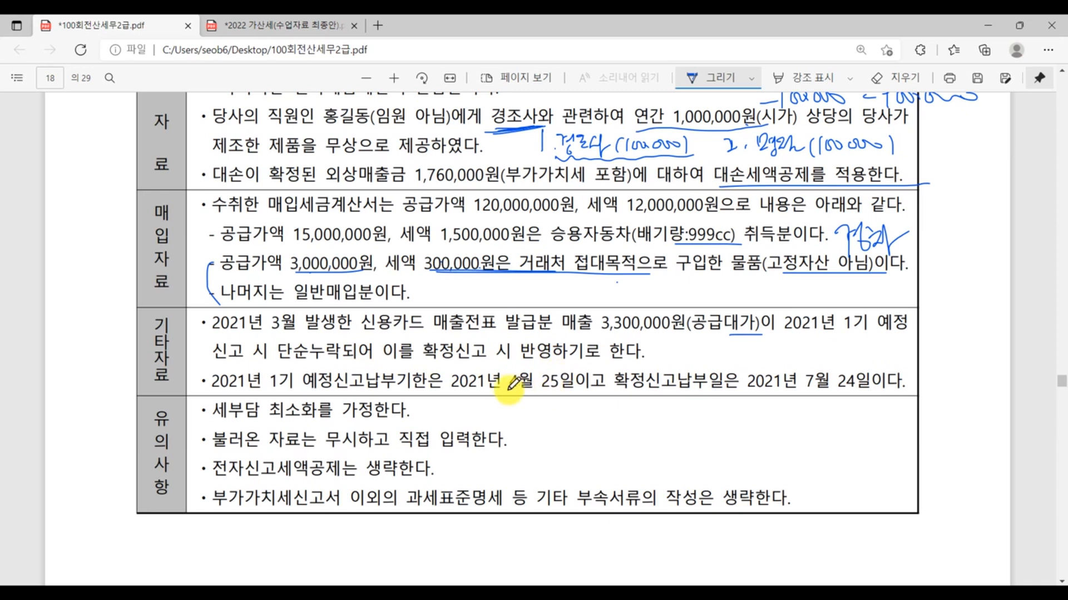
drag(508, 393, 590, 393)
mouse_move(851, 384)
mouse_down()
mouse_move(795, 391)
mouse_move(829, 368)
mouse_move(848, 400)
mouse_move(870, 398)
mouse_up()
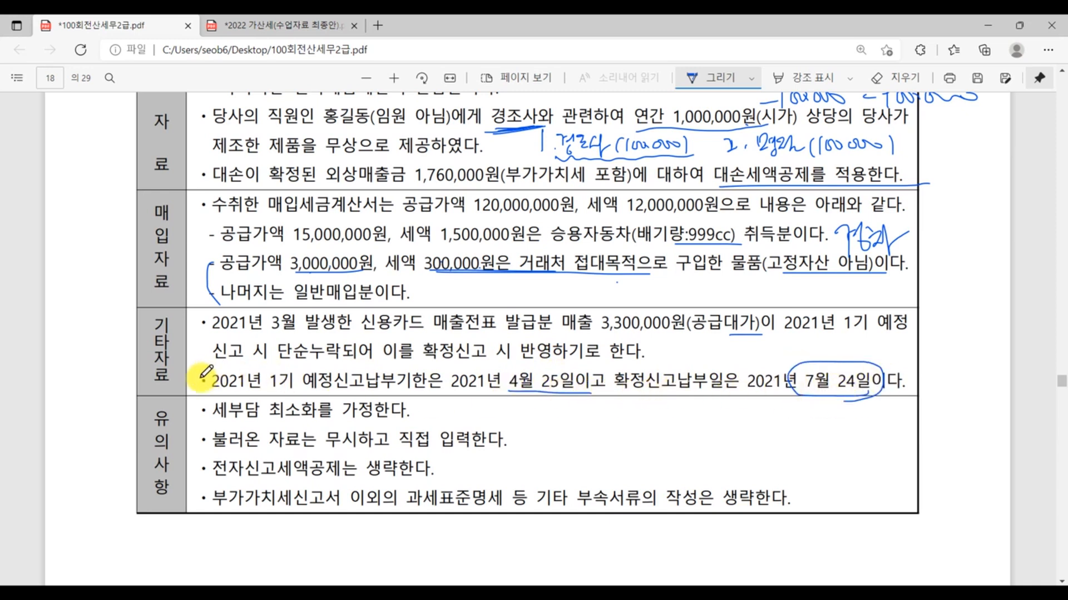
drag(204, 373, 215, 376)
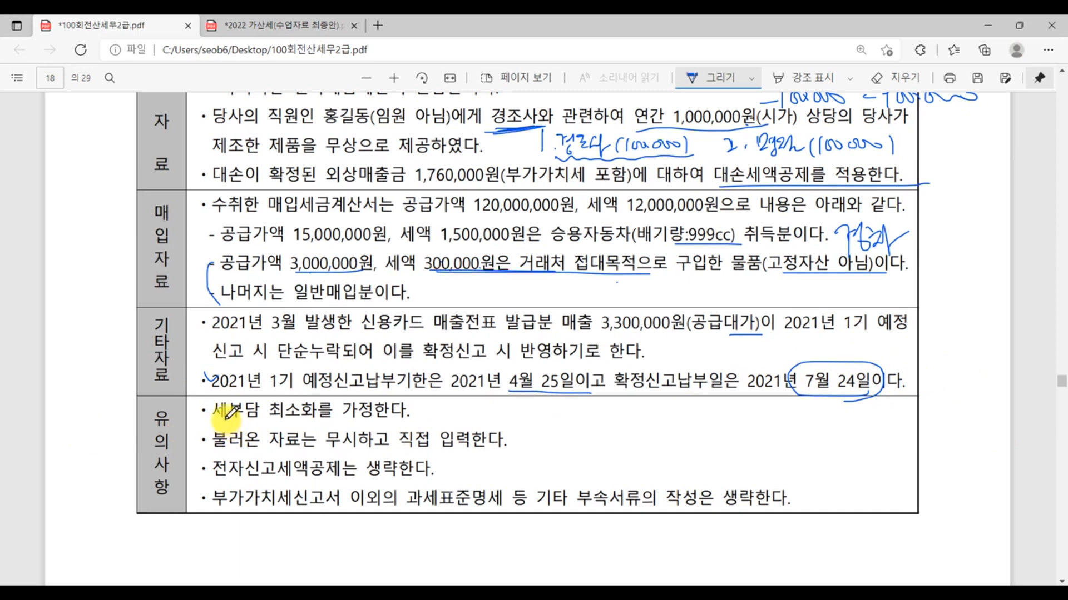
- Underline the key phrases in the four 유의사항 items, then circle the 기타자료 heading and bracket the end of its lines
drag(214, 418, 432, 416)
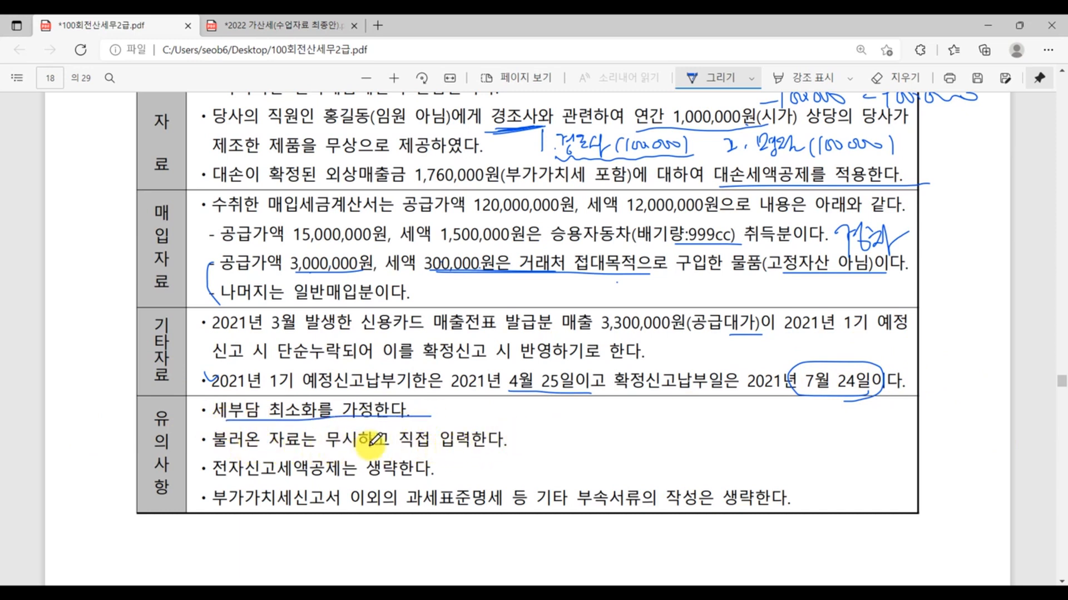
drag(360, 448, 551, 449)
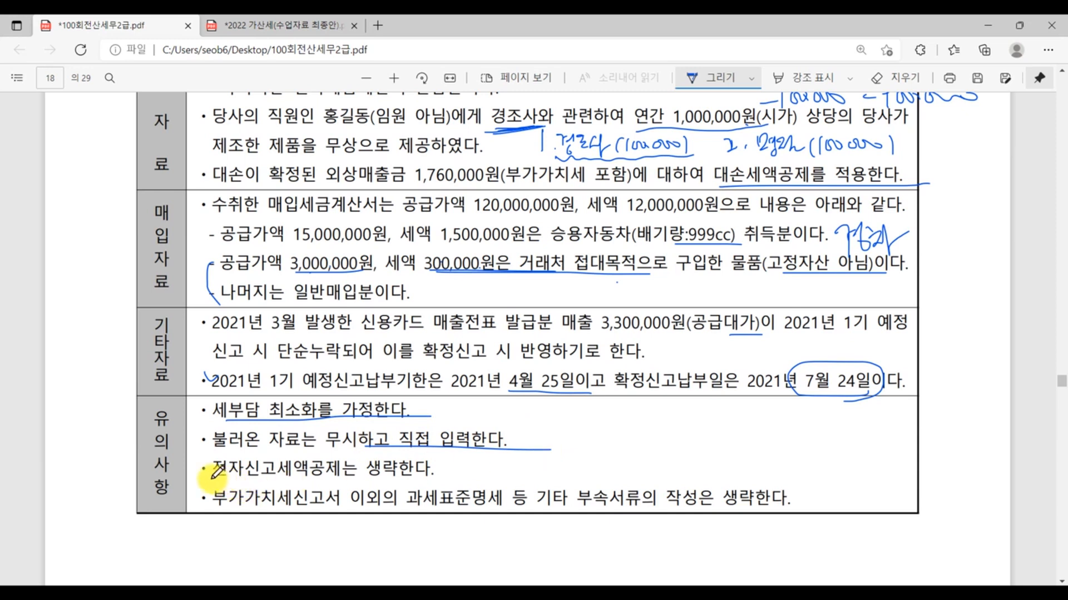
drag(213, 478, 337, 474)
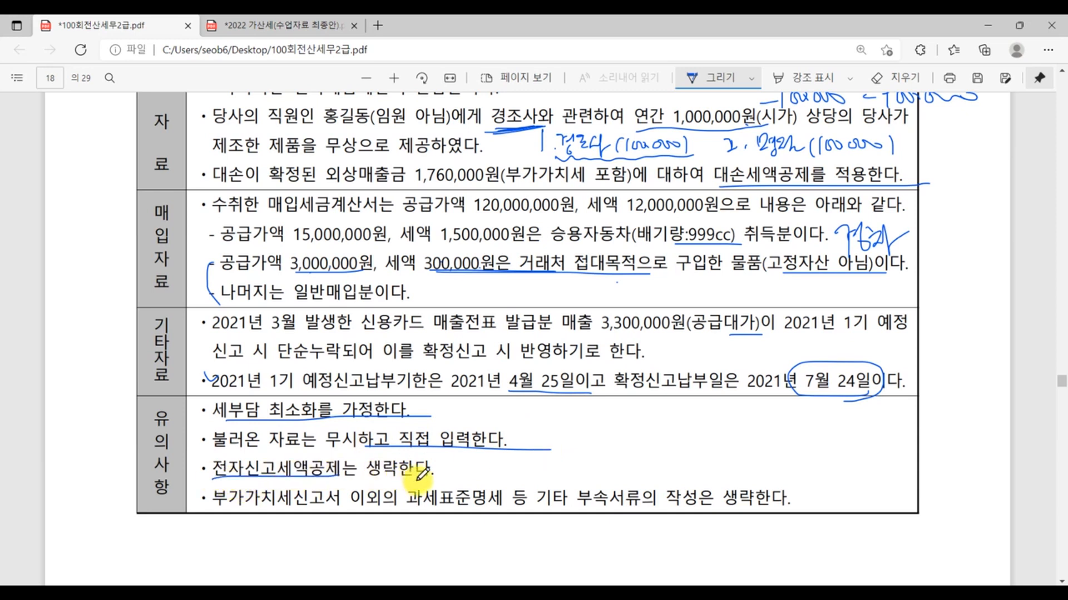
drag(213, 508, 407, 509)
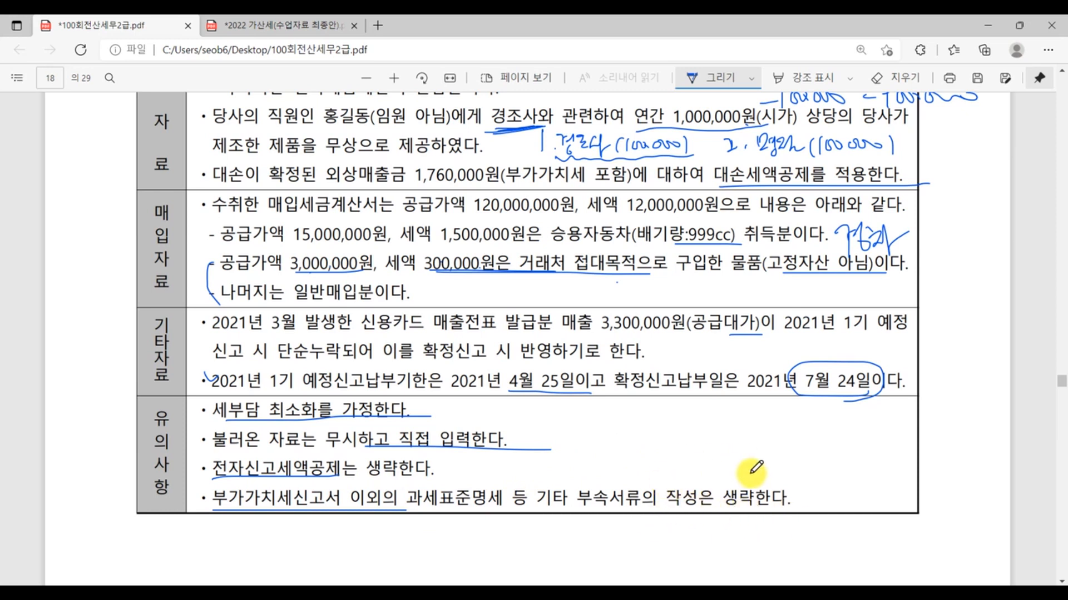
mouse_move(177, 367)
mouse_down()
mouse_move(149, 318)
mouse_move(187, 365)
mouse_up()
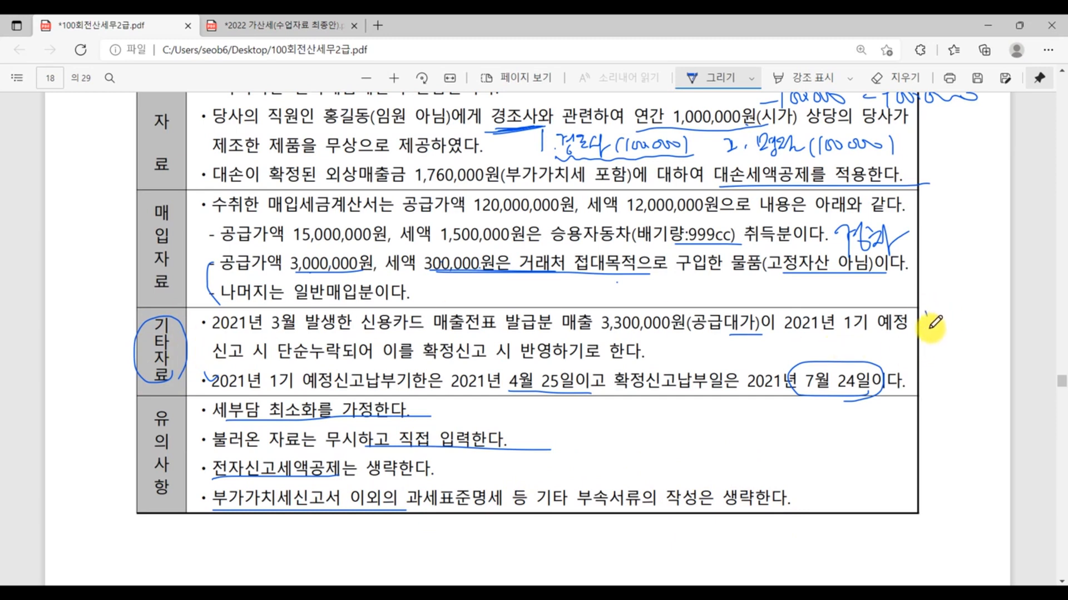
drag(930, 328, 921, 358)
- Return to KcLep and examine the 가산세명세 details behind 가산세계 (row 26), especially the 신고불성실 rows
click(470, 590)
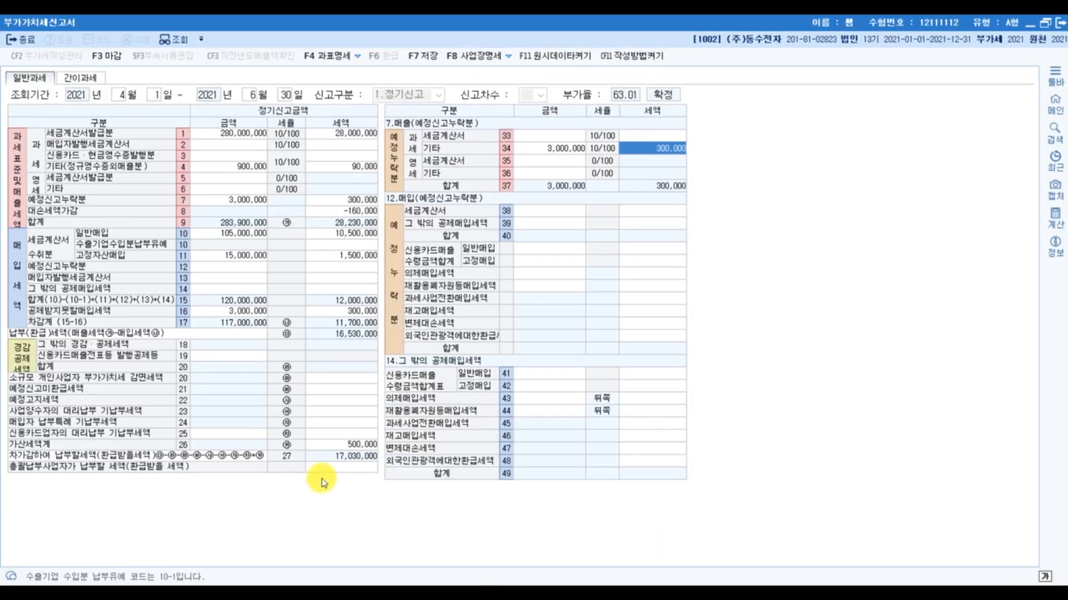
click(347, 445)
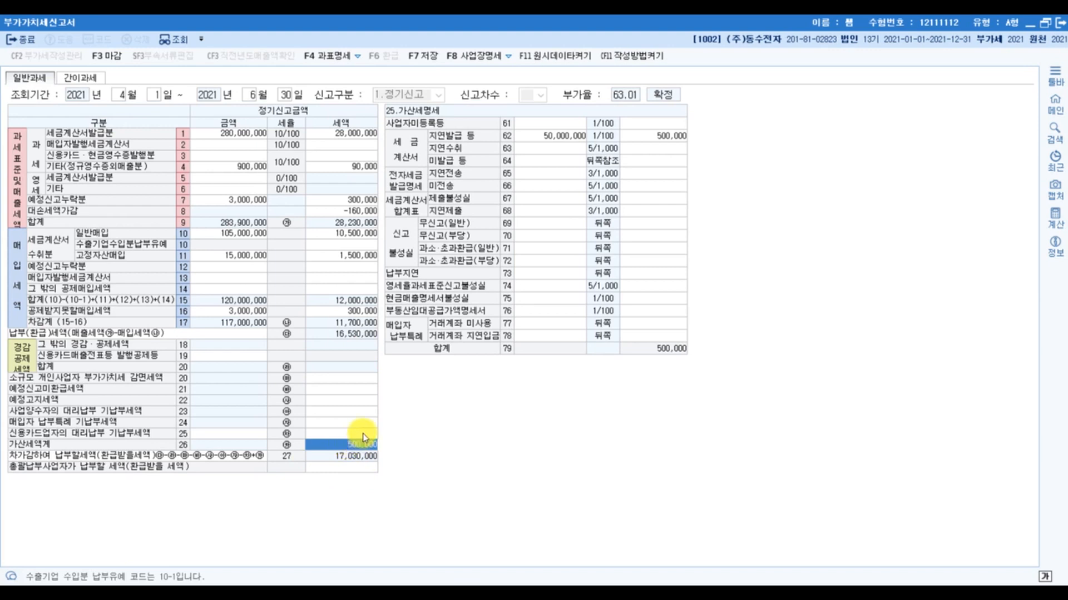
click(400, 245)
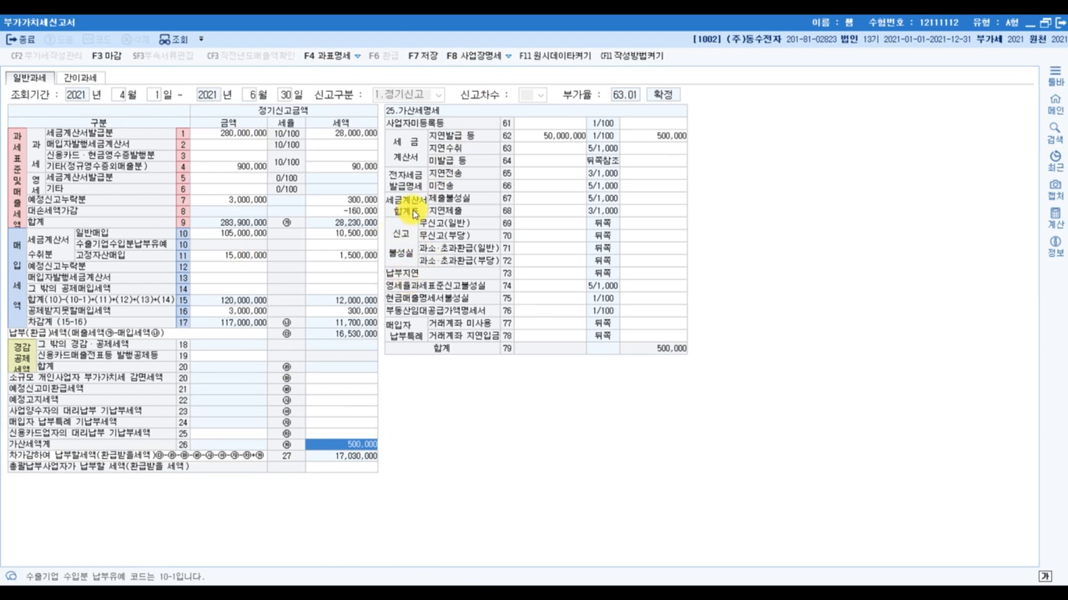
- Switch back to the annotated exam PDF and underline 매출전표 and 3,300,000 in the first 기타자료 item
click(326, 594)
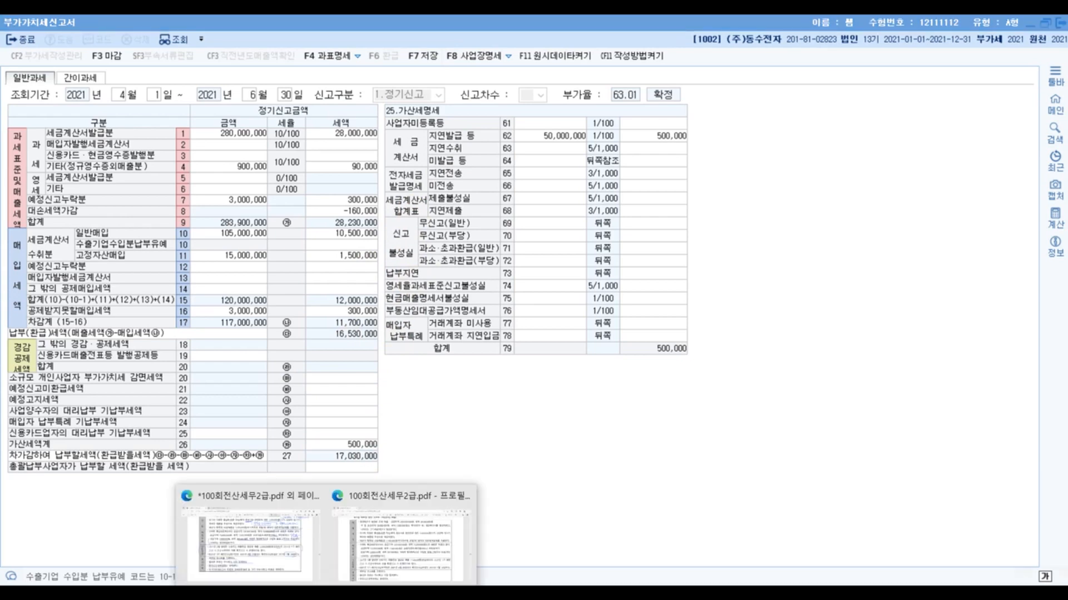
click(269, 543)
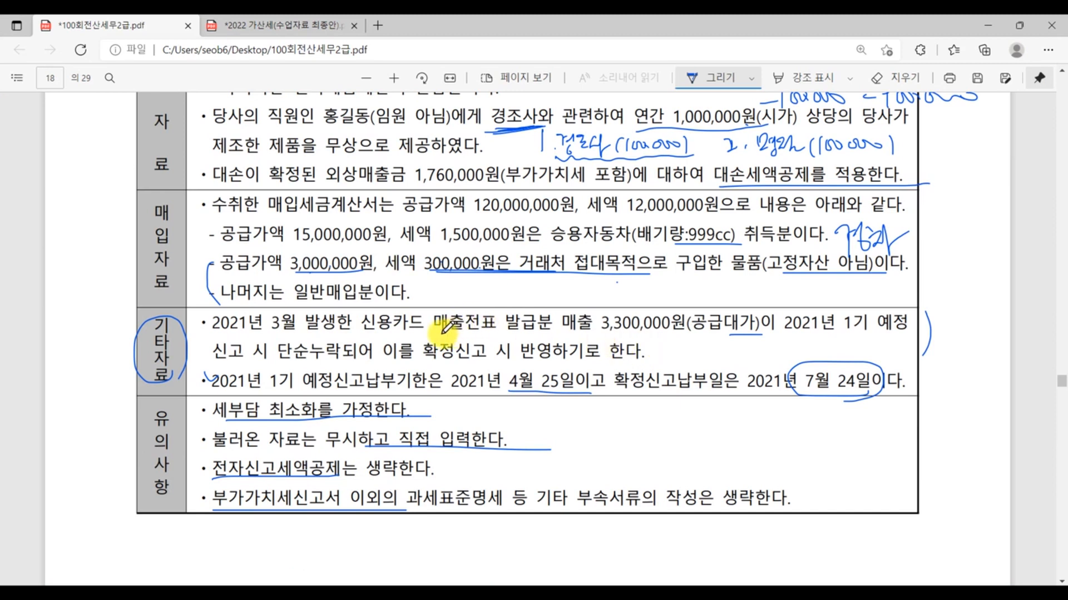
drag(434, 335, 494, 335)
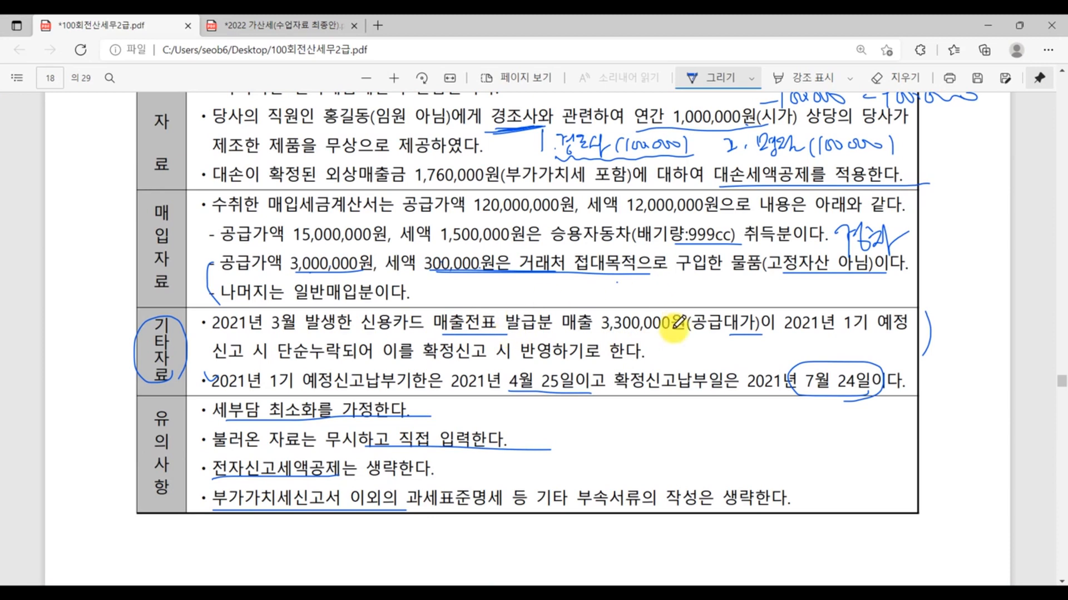
drag(666, 332, 614, 333)
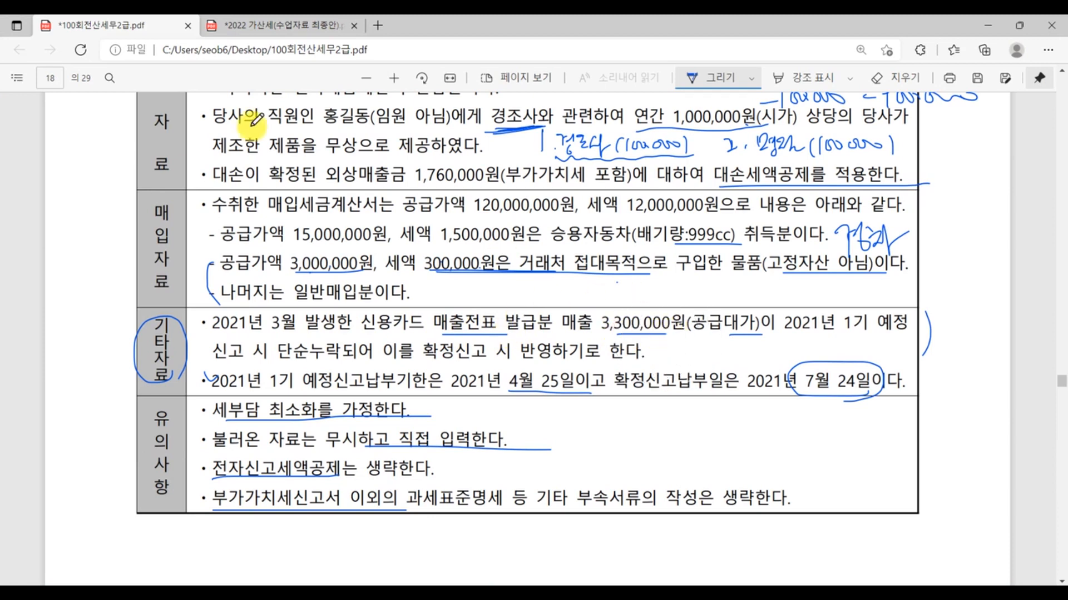
- Switch to the 2022 가산세 PDF, write (300,000 - 0) below the 신고불성실 가산세 formula and underline 미납세액 × 10%
click(276, 25)
scroll(515, 451, up, 10)
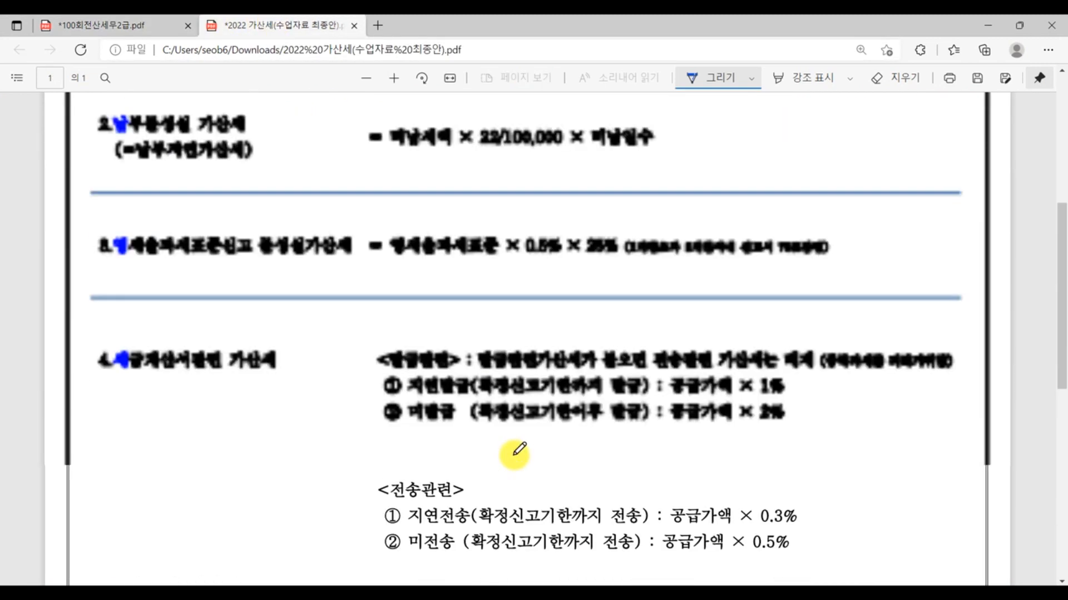
click(752, 82)
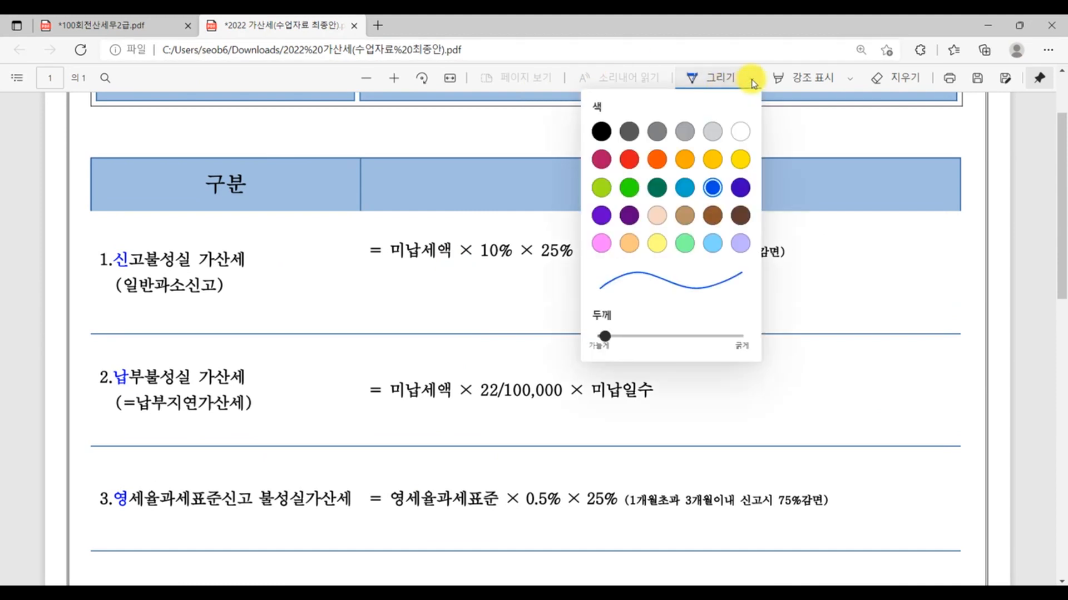
click(543, 329)
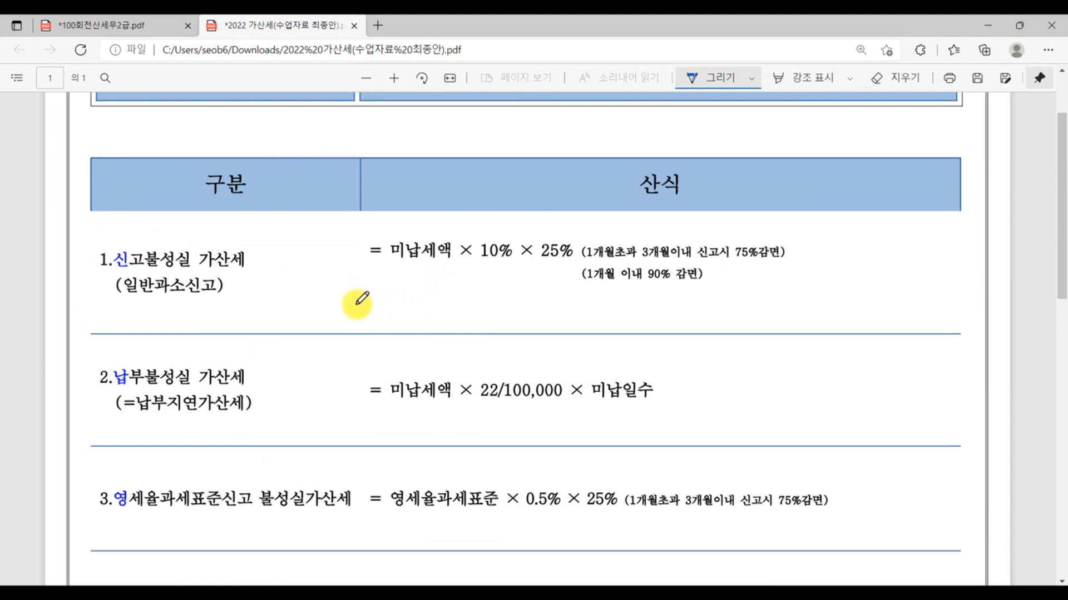
drag(355, 299, 347, 321)
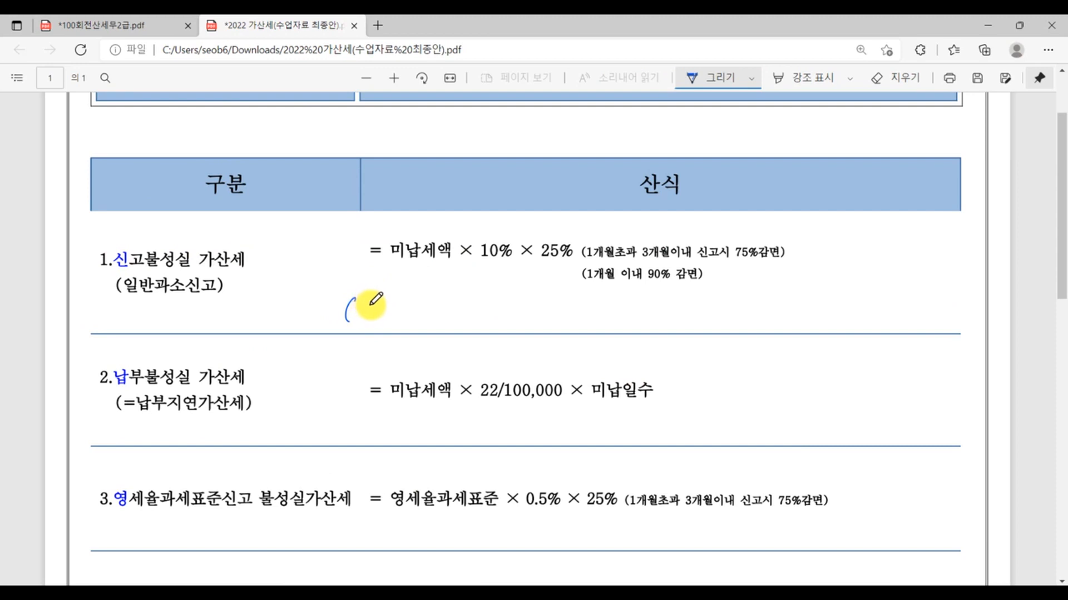
mouse_move(364, 301)
mouse_down()
mouse_move(367, 319)
mouse_move(466, 303)
mouse_move(482, 329)
mouse_up()
drag(374, 262, 512, 251)
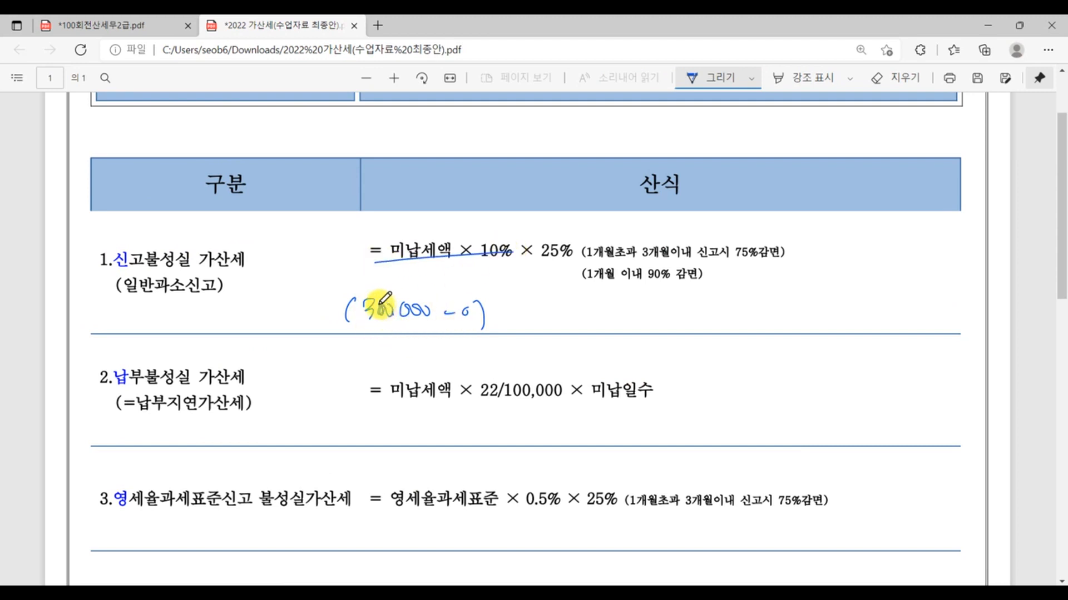
drag(379, 306, 383, 307)
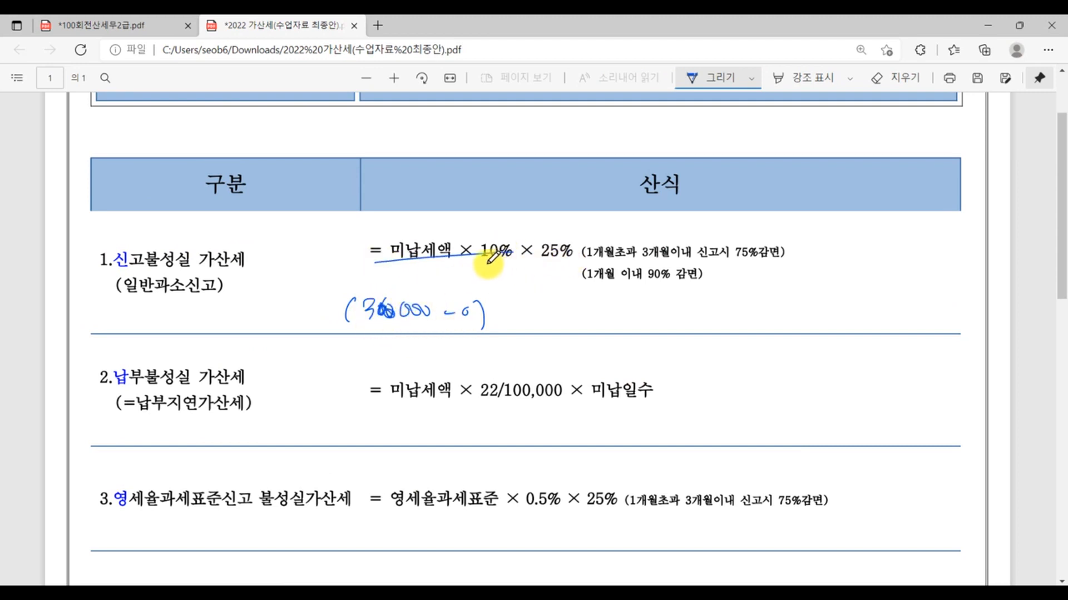
- In the 신고불성실 formula, underline 10% and write 10% below it, also underlining 75%감면 and 25%
drag(477, 261, 515, 260)
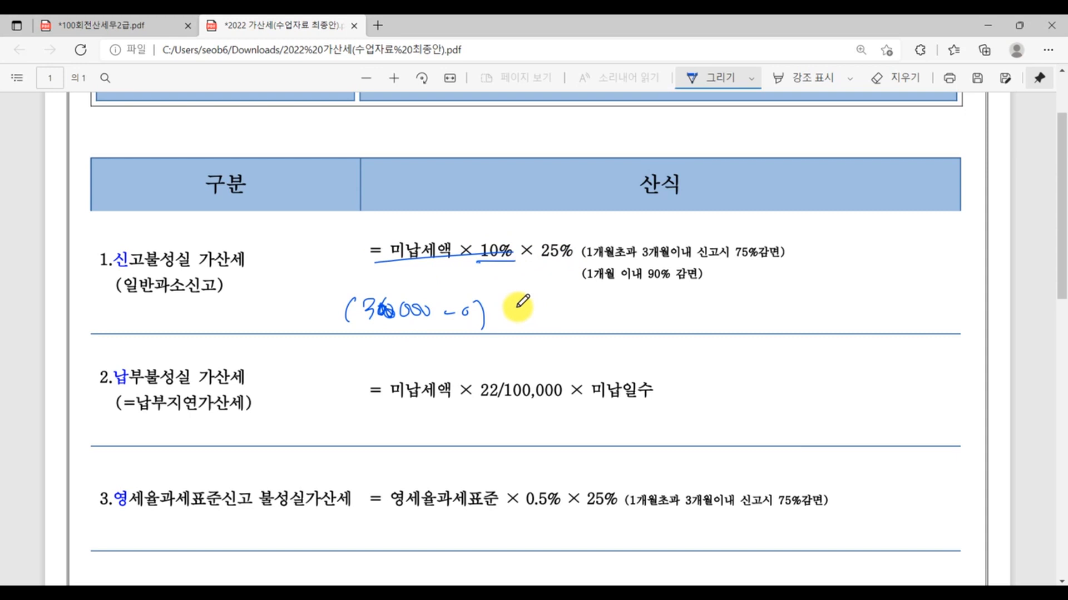
mouse_move(497, 269)
mouse_down()
mouse_move(498, 289)
mouse_move(504, 273)
mouse_move(517, 292)
mouse_up()
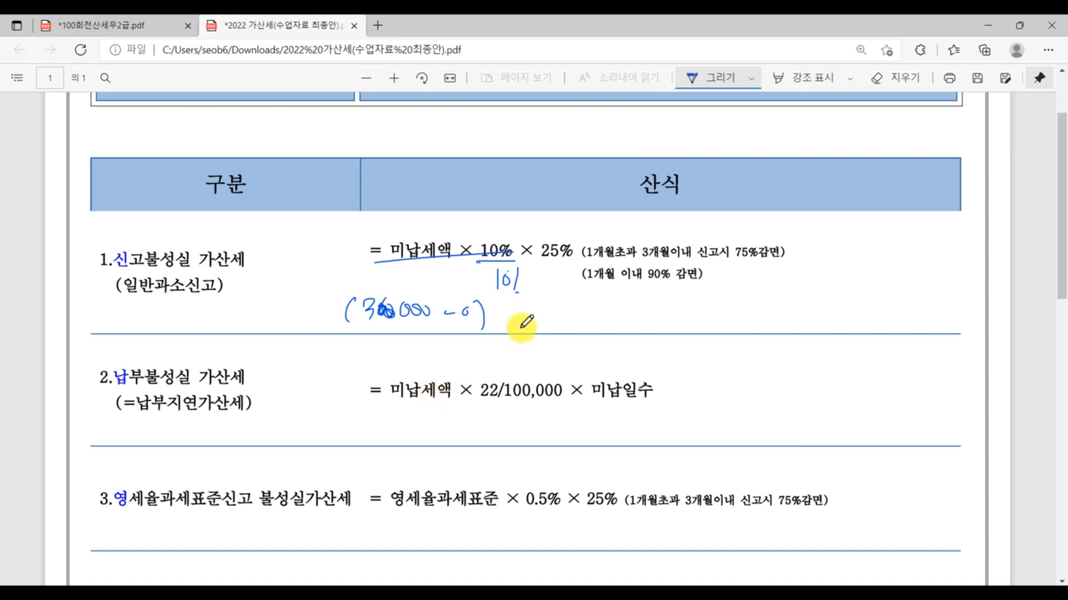
drag(737, 269, 809, 272)
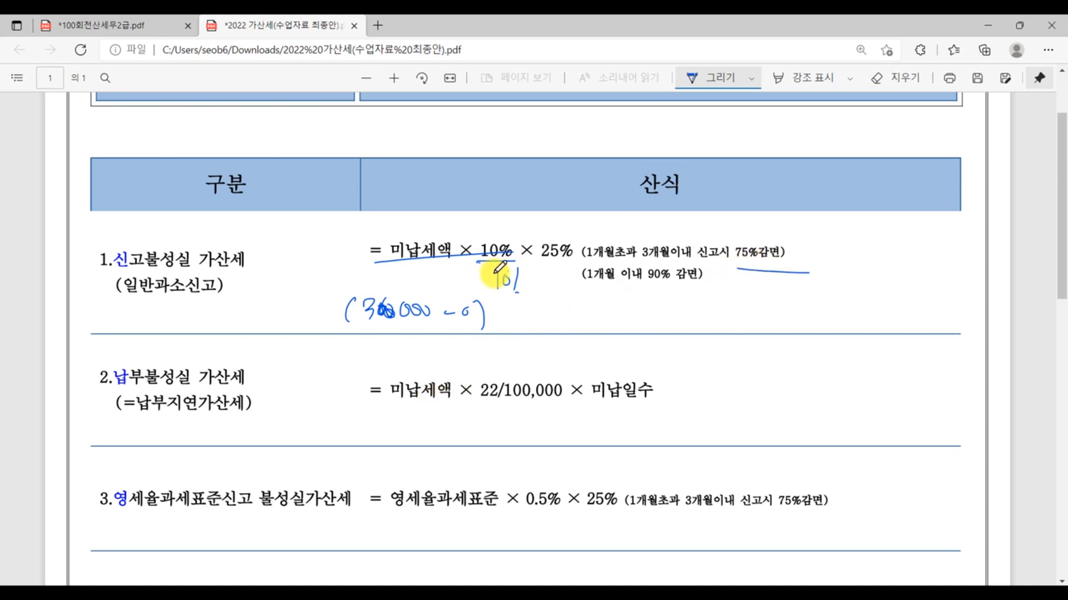
drag(542, 267, 578, 268)
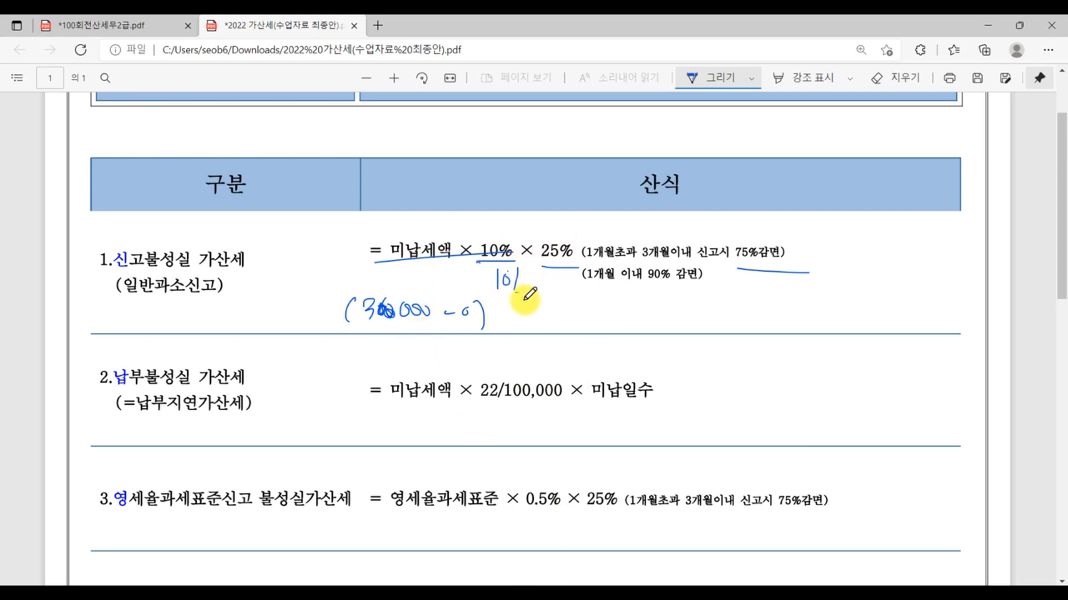
- Return to KcLep and enter 300,000 as the 과소·초과환급(일반) amount in row 71 of the 가산세명세
key(alt+Tab)
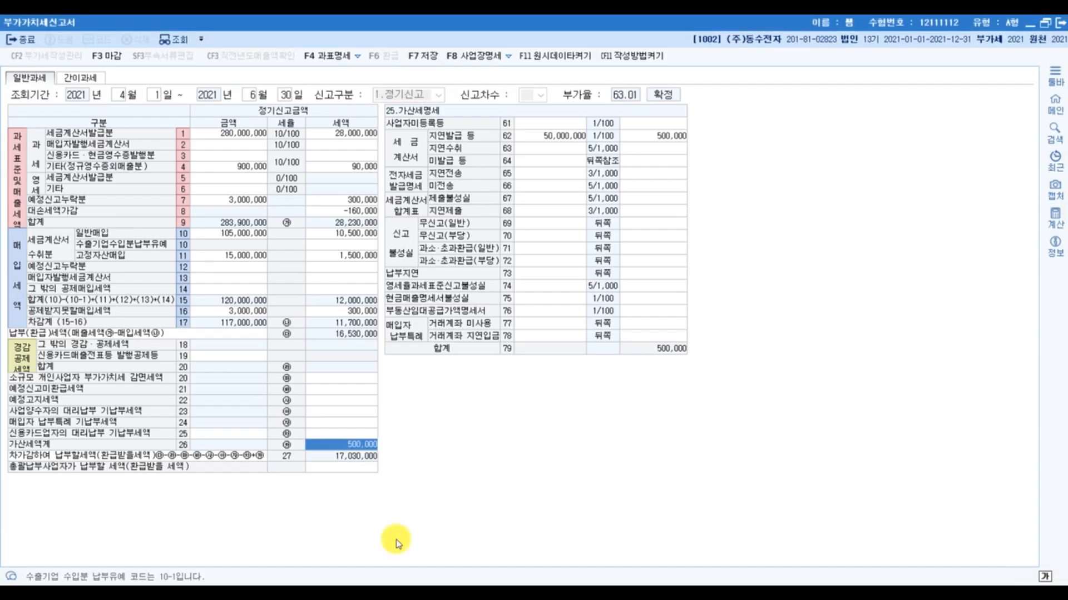
click(522, 253)
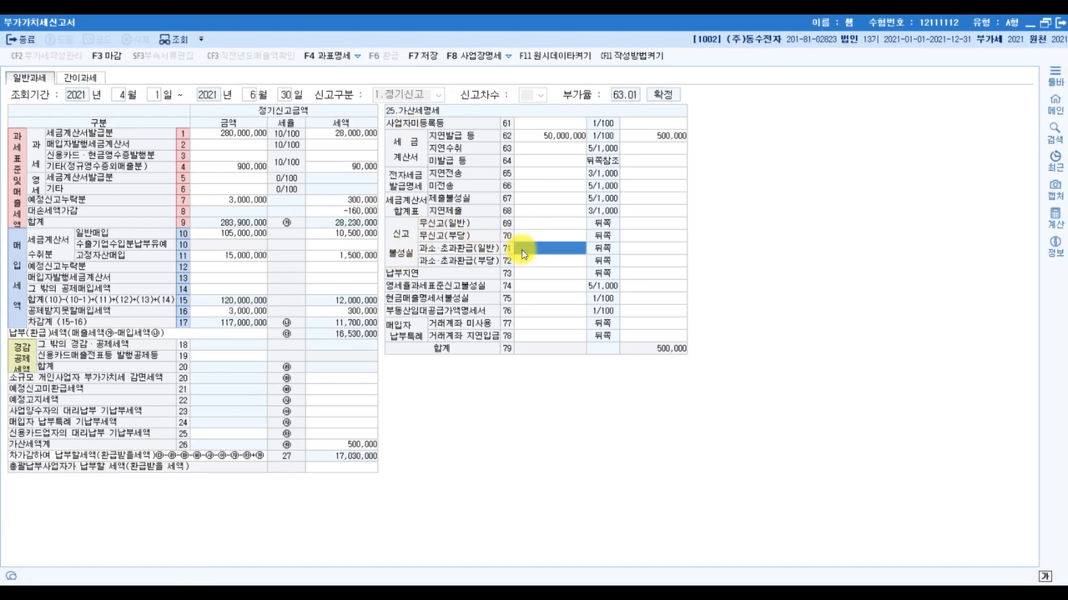
text(30)
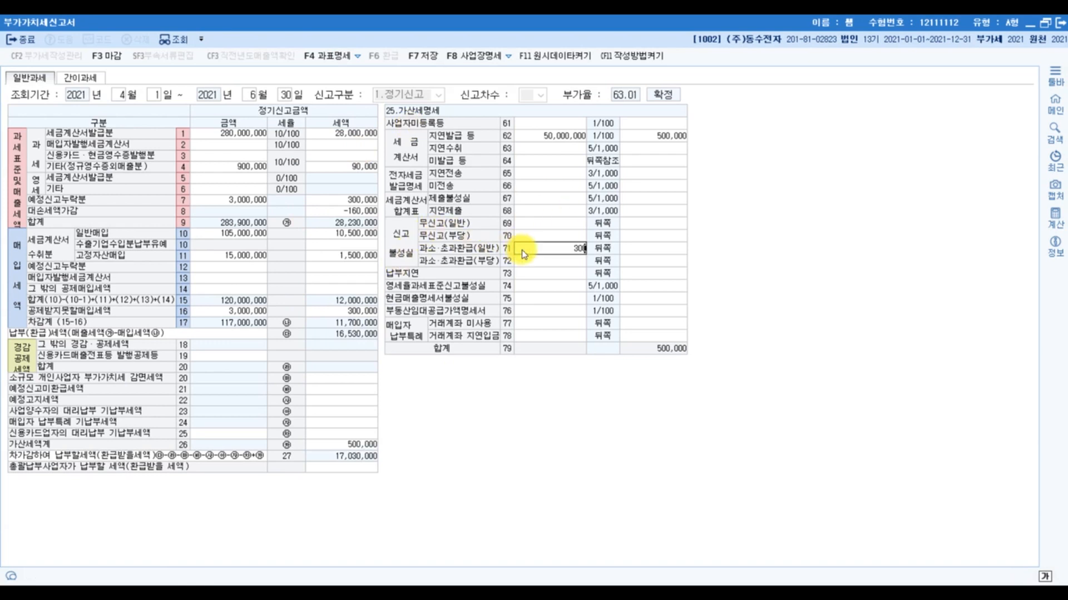
text(0,000)
key(Return)
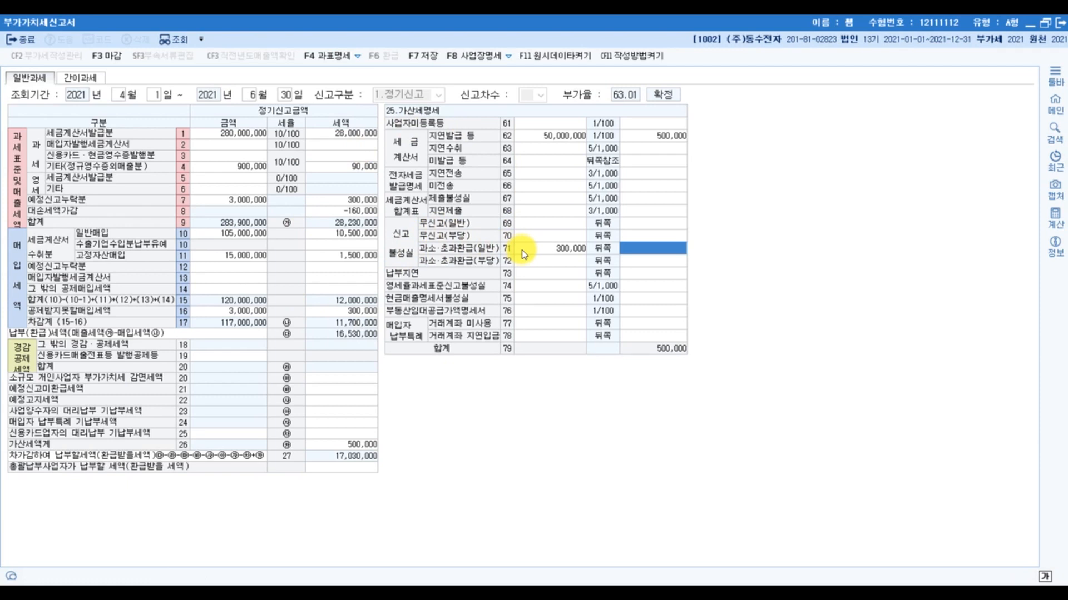
- Calculate 30000 × 0.25 in the calculator and enter 7,500 as the 과소·초과환급(일반) 세액 in row 71
click(504, 595)
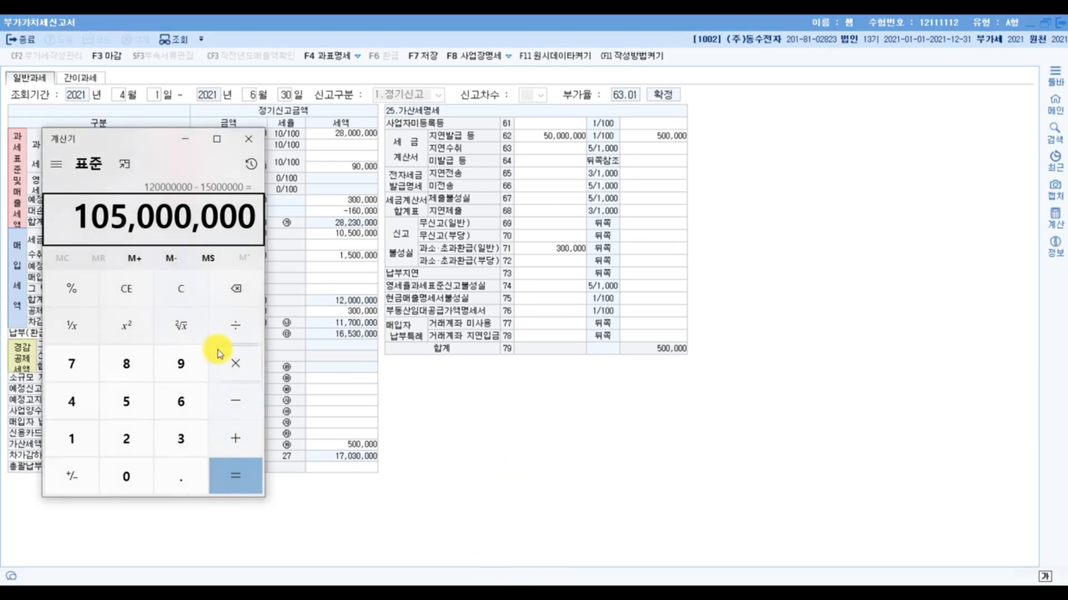
click(192, 299)
text(30)
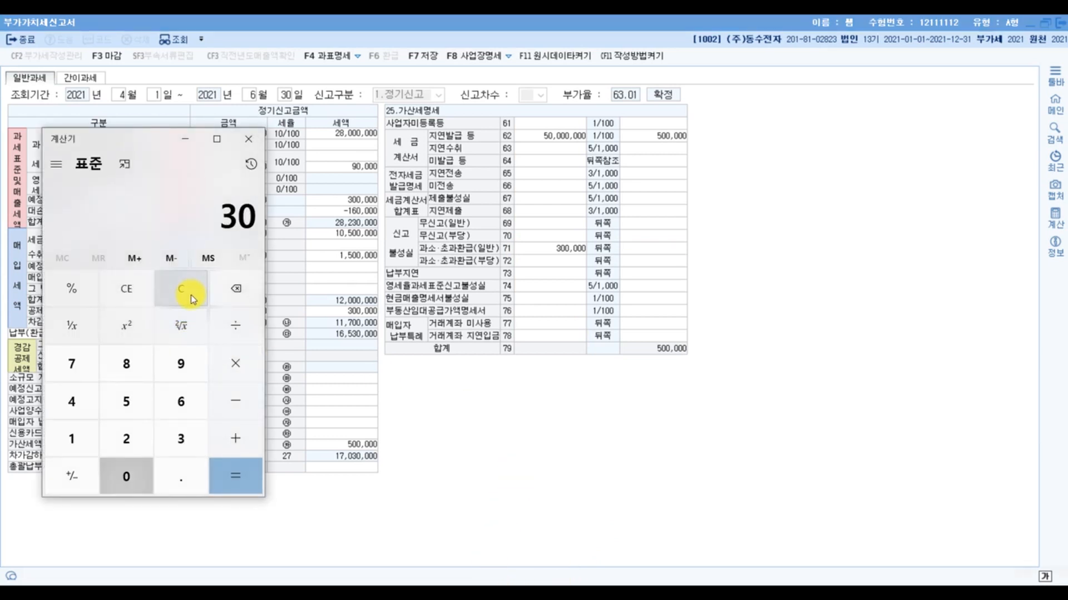
text(000*0.25)
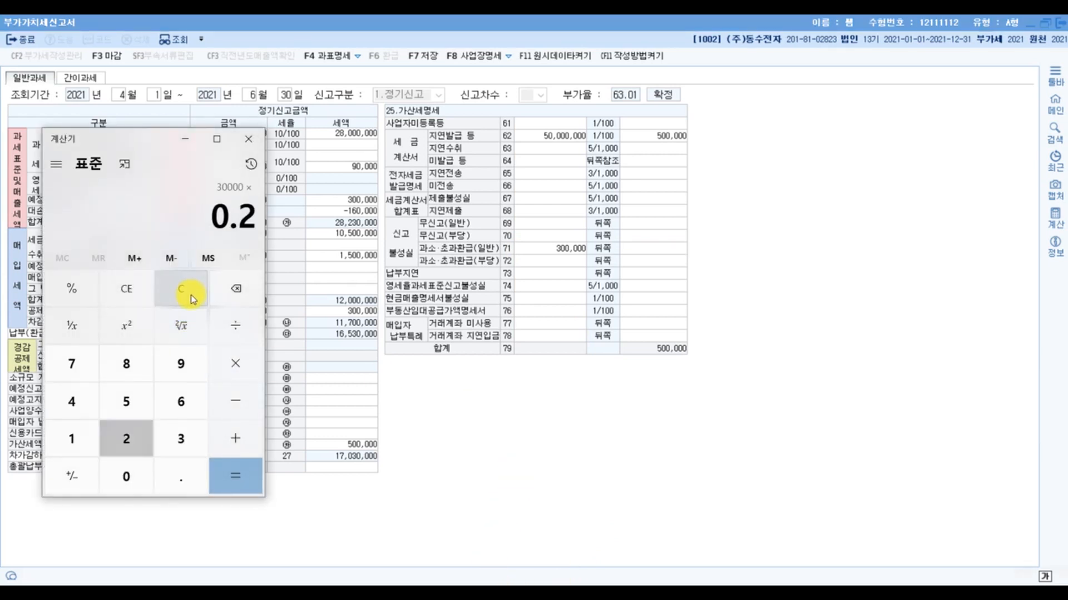
key(Return)
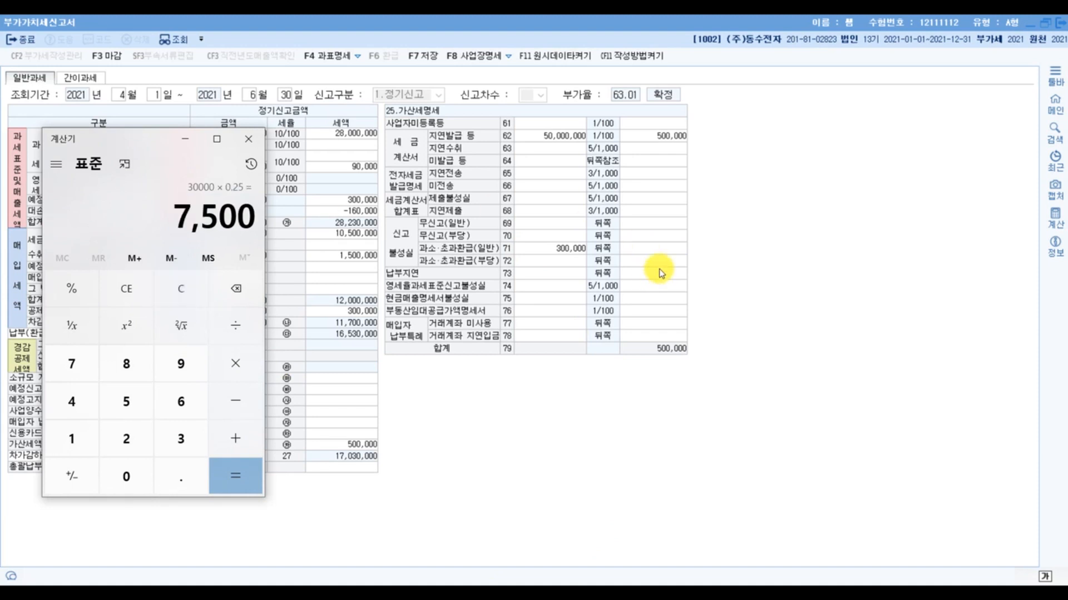
click(667, 247)
text(7500)
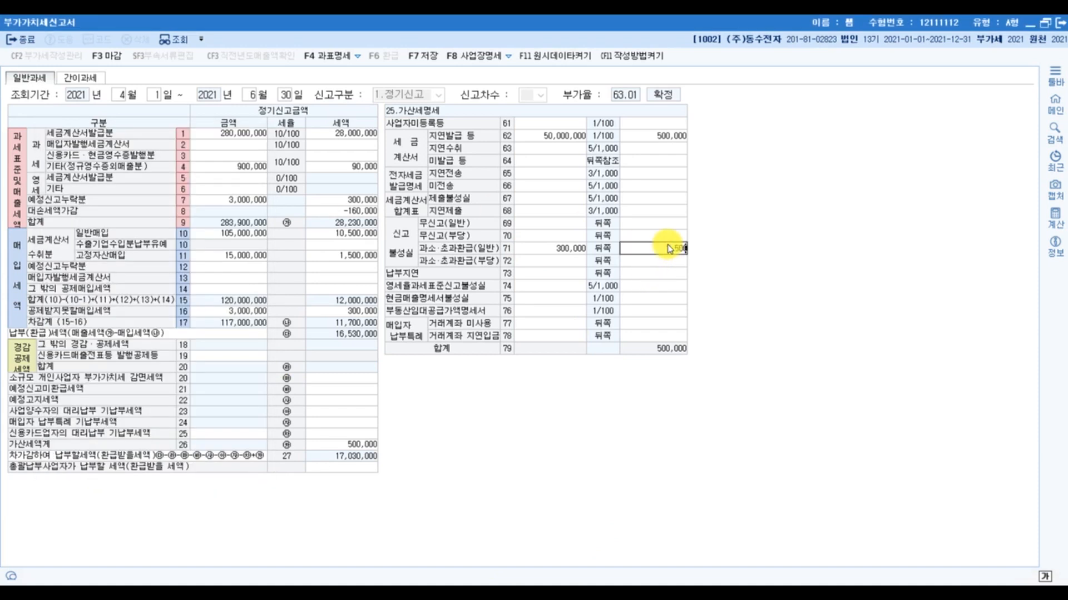
key(Return)
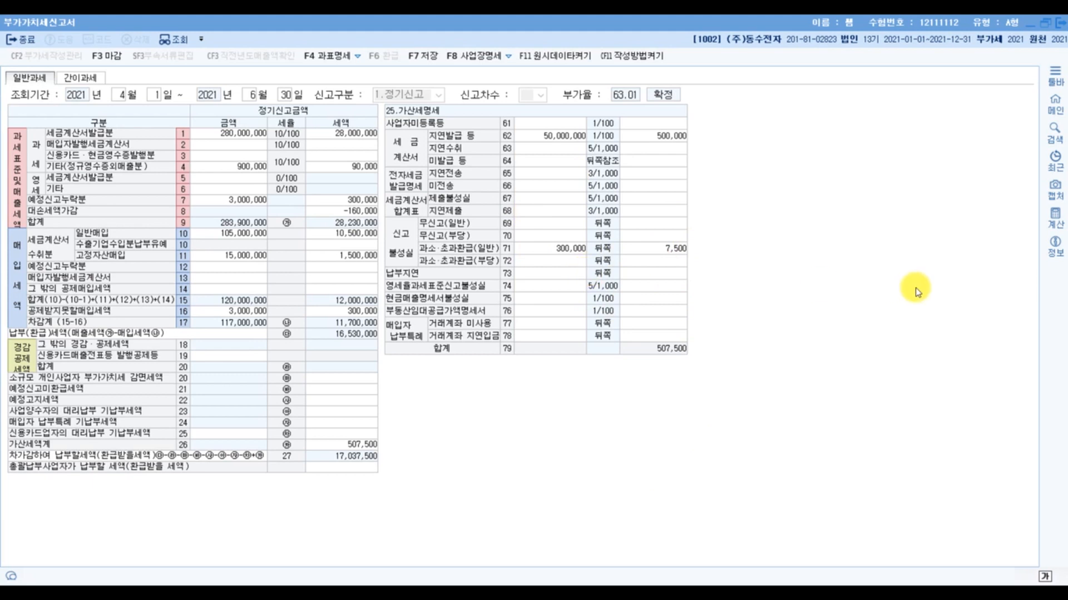
- Select the 납부지연 amount in row 73 and return to the 가산세 PDF to consult the 납부불성실 formula
click(531, 274)
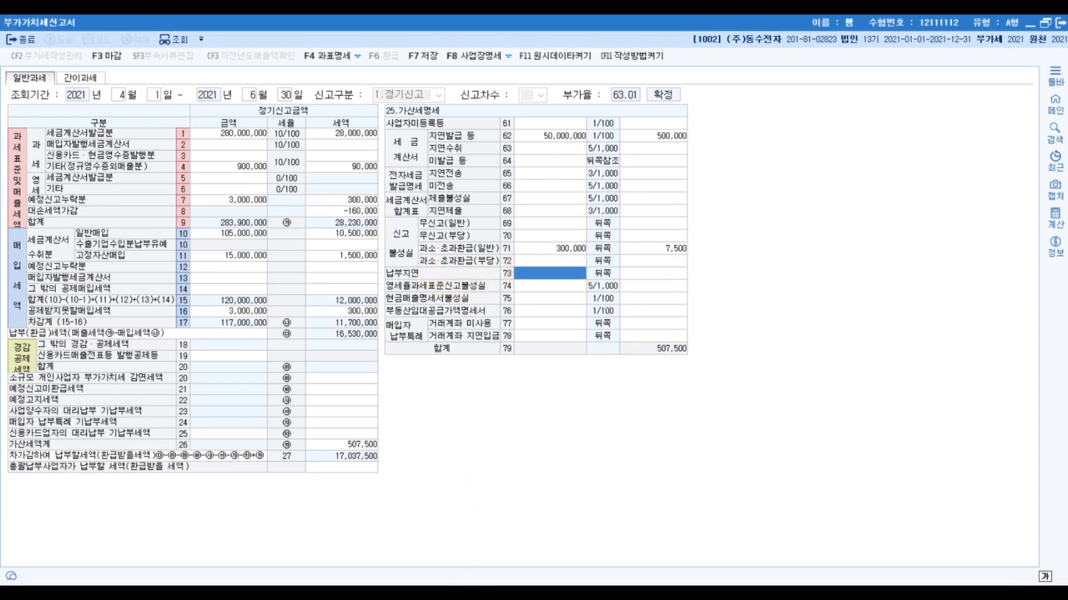
click(465, 593)
click(708, 432)
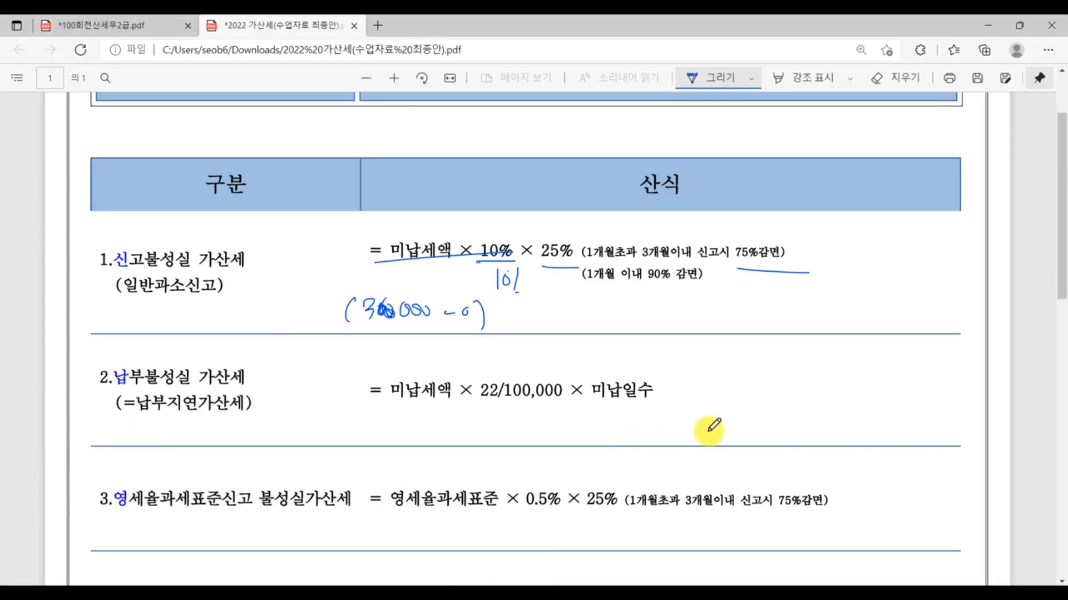
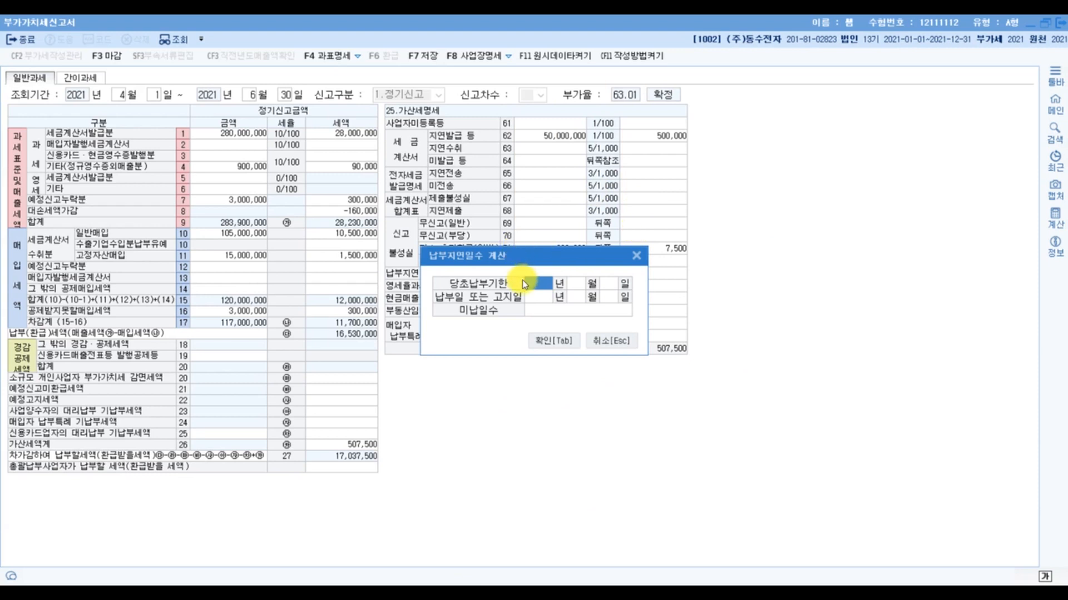
- In the 납부지연일수 계산 dialog, set the 당초납부기한 to 2021년 4월 25일 and the 납부일 year to 2021
text(202)
click(537, 288)
text(1)
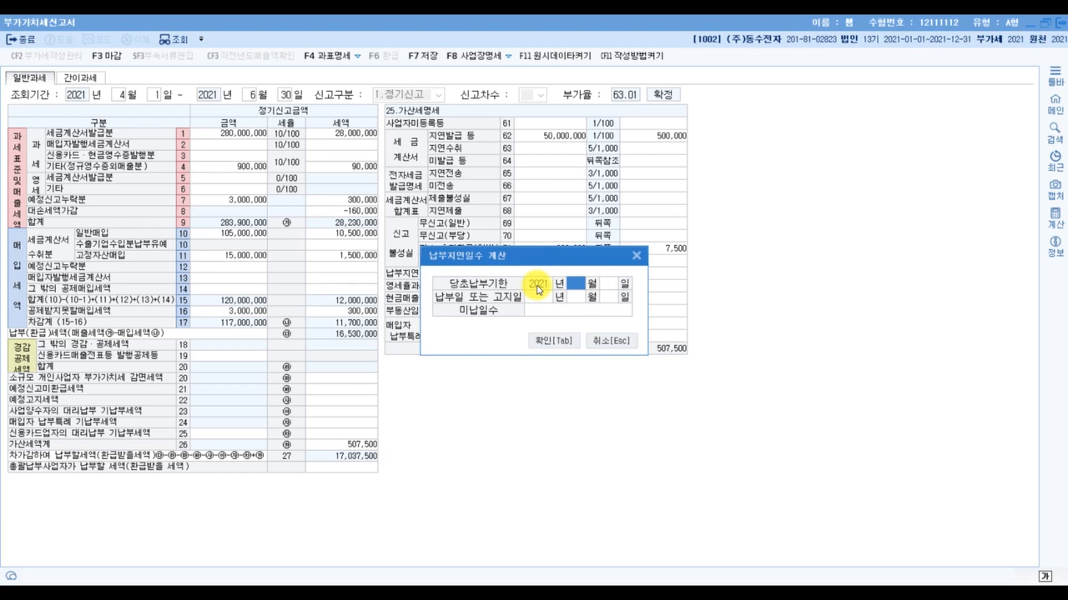
text(4)
key(Return)
text(25)
text(2021)
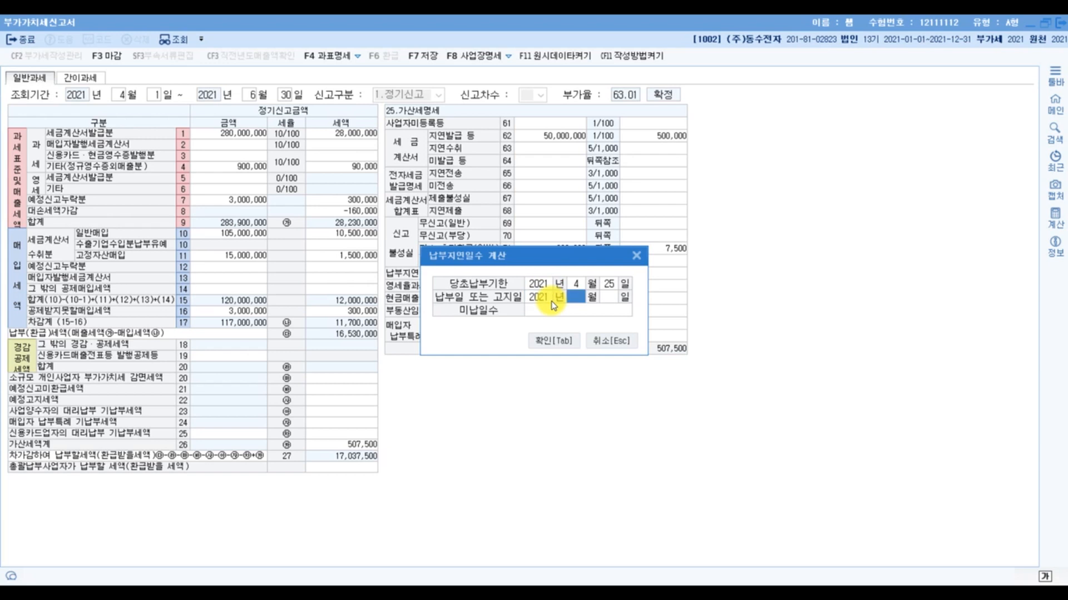
- Switch to the 100회전산세무2급 exam PDF and circle the 확정신고납부일 of 7월 24일 again
click(434, 594)
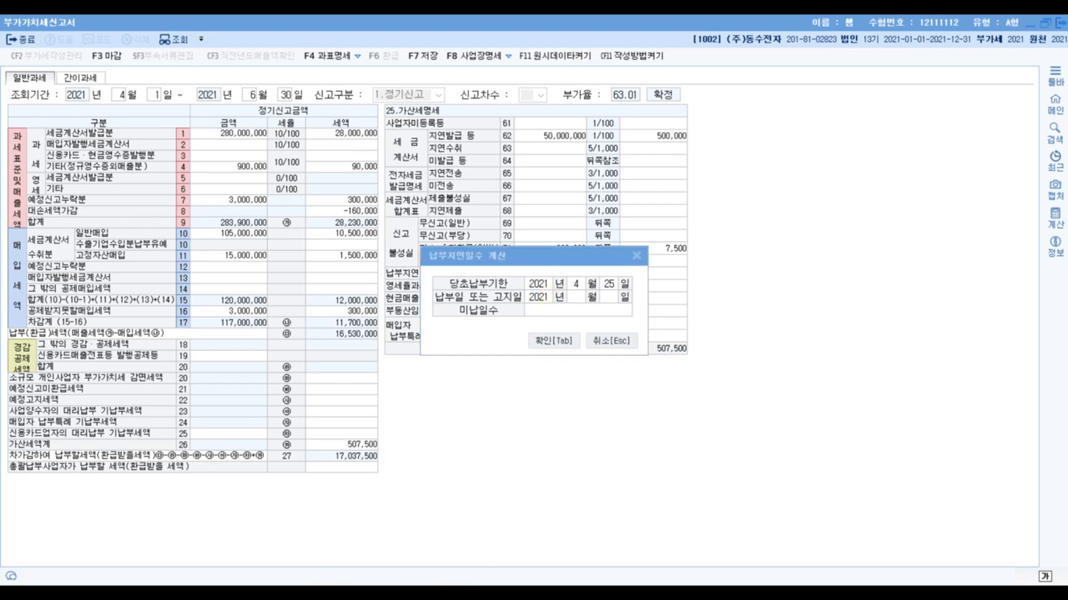
click(268, 550)
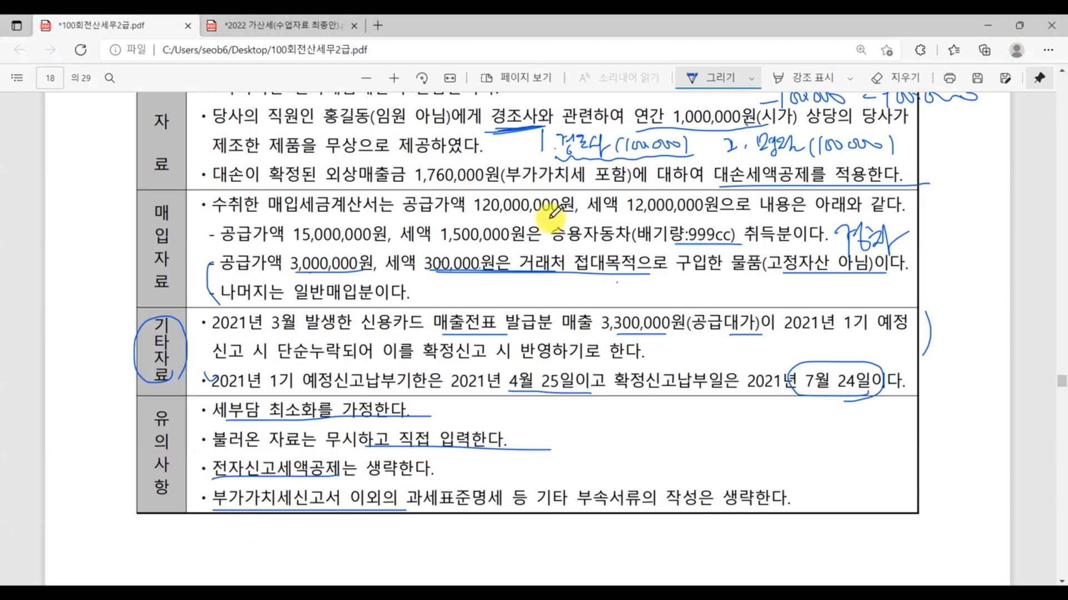
mouse_move(781, 392)
mouse_down()
mouse_move(862, 359)
mouse_move(784, 371)
mouse_move(859, 406)
mouse_up()
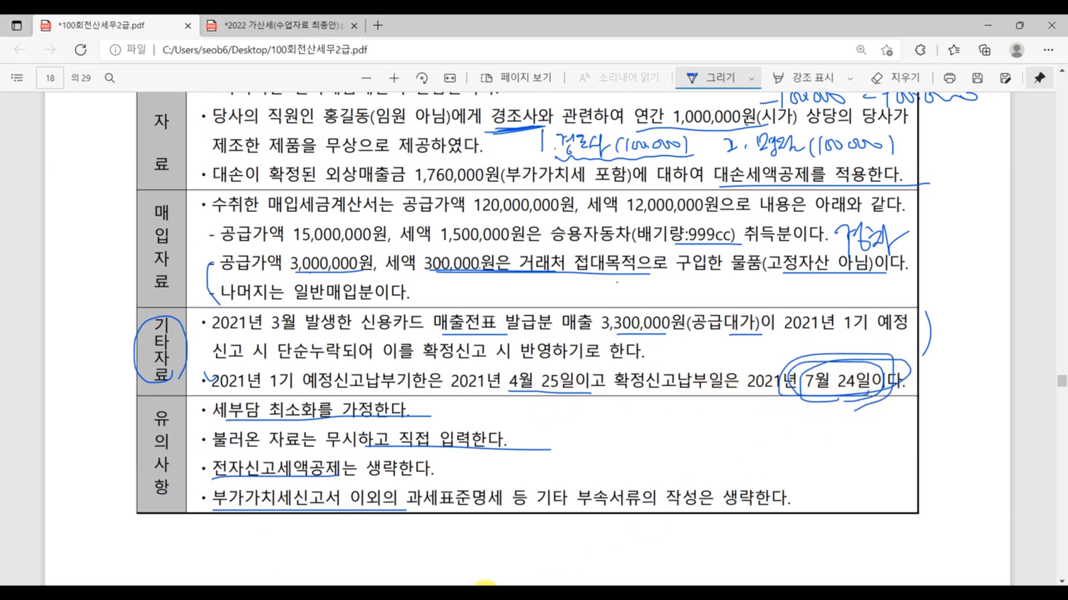
- Back in KcLep, complete the 납부일 또는 고지일 with 7월 24일 and confirm the 납부지연일수 계산
click(483, 593)
text(7)
key(Return)
text(24)
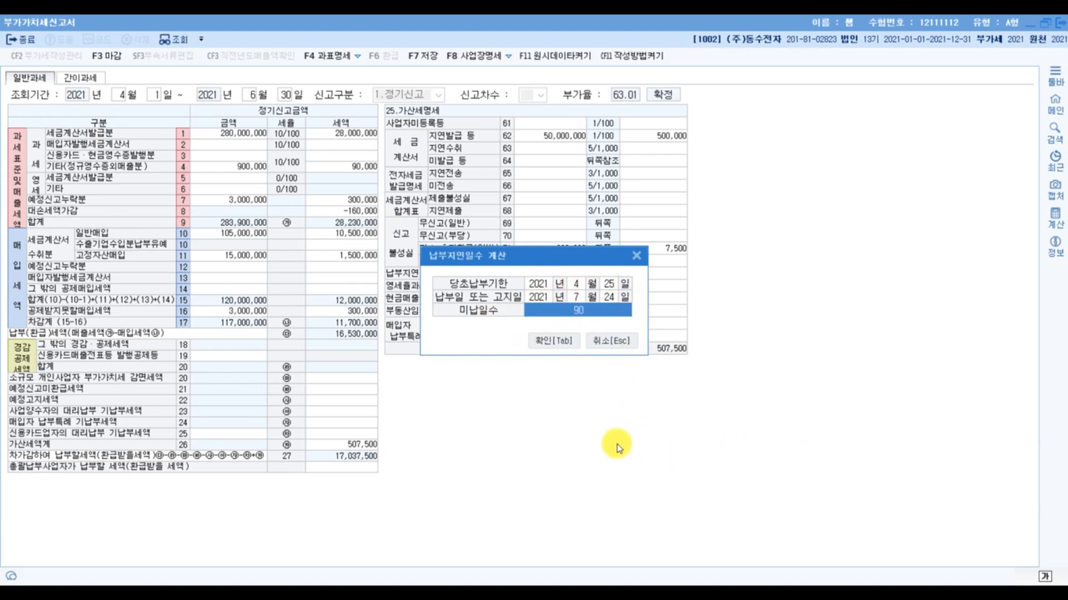
click(554, 341)
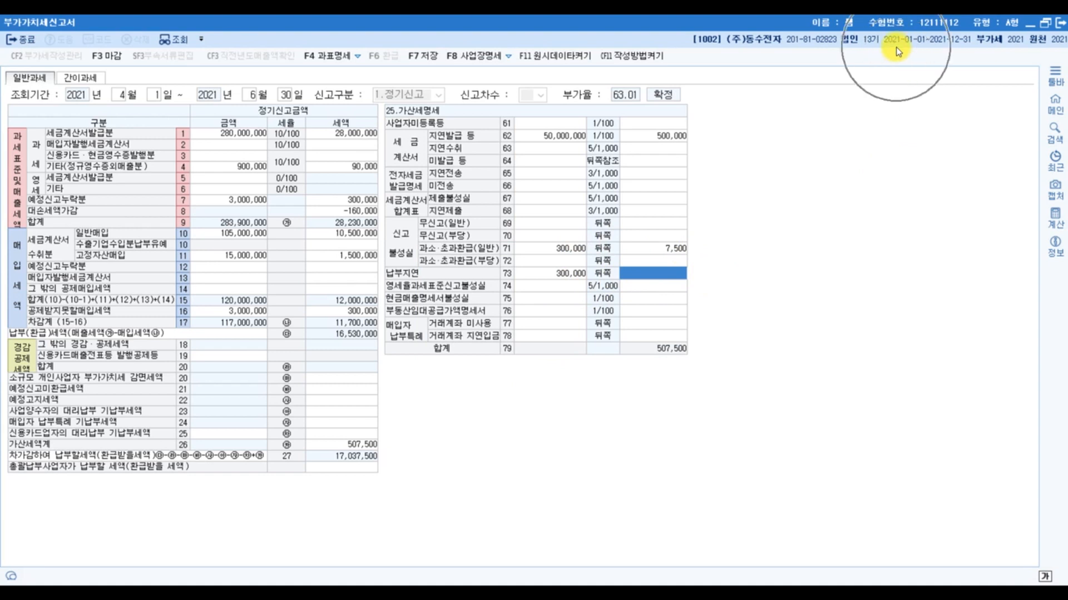
click(644, 279)
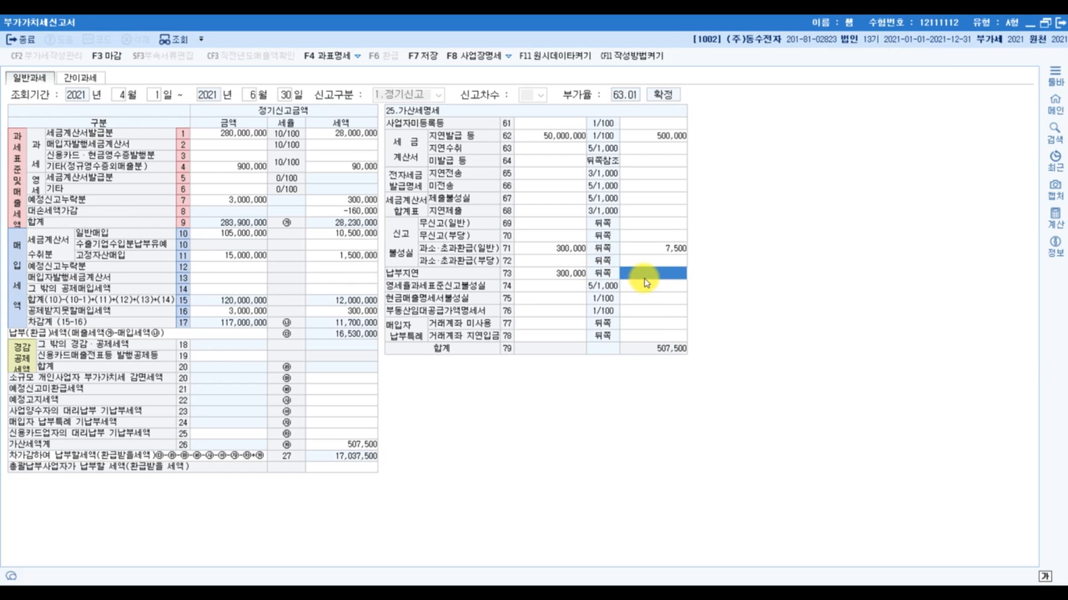
click(672, 283)
click(657, 278)
click(657, 278)
click(657, 278)
click(657, 278)
click(665, 276)
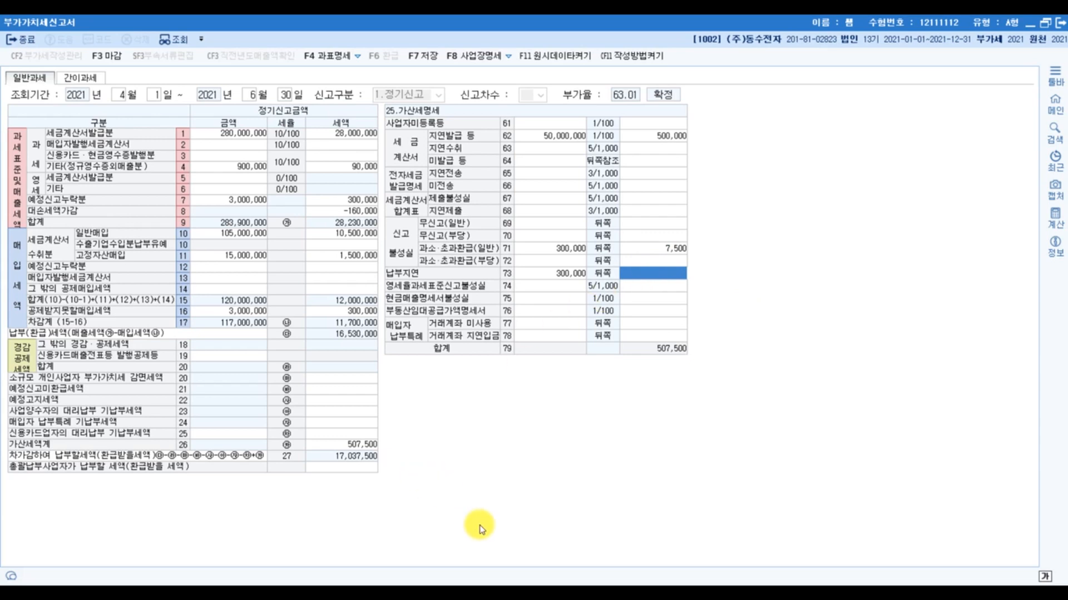
- Bring up the calculator beside the 가산세명세, compute 300000 × 22 ÷ 100000 and start multiplying the result
click(514, 595)
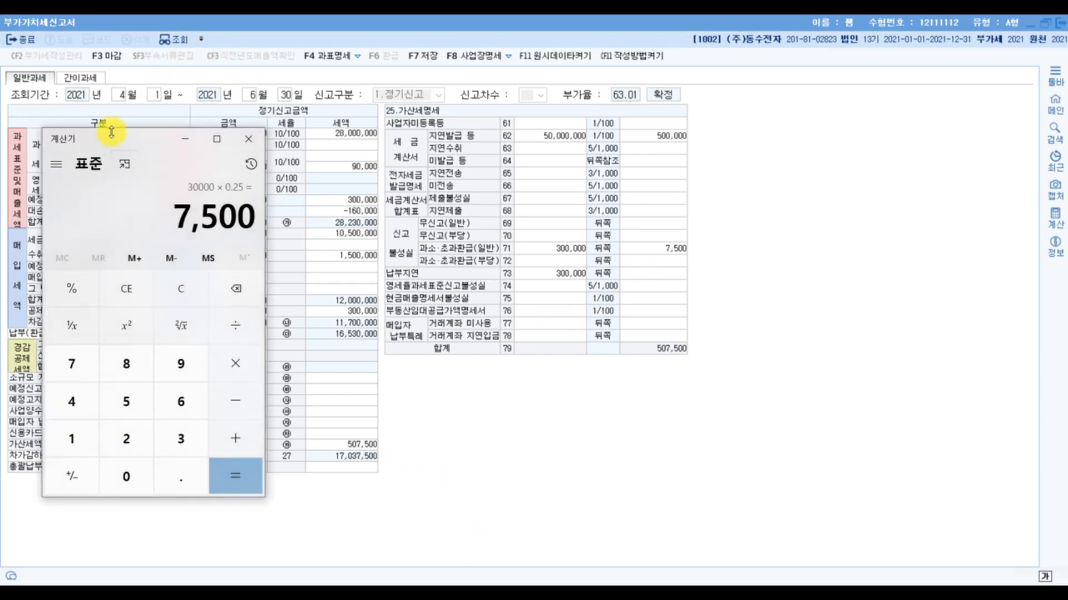
drag(114, 137, 850, 130)
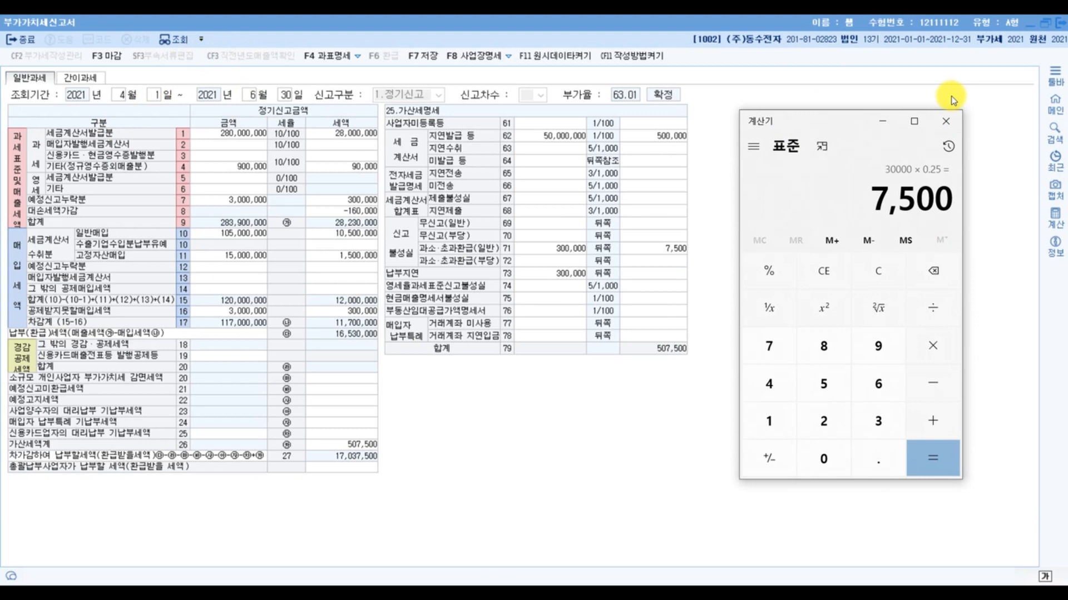
key(Escape)
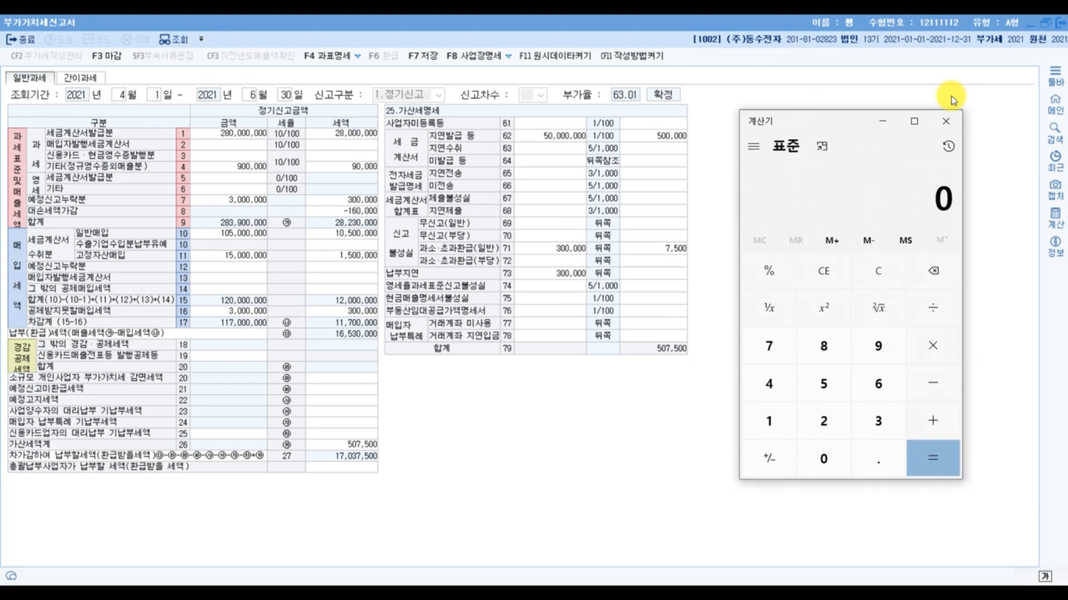
text(3000000)
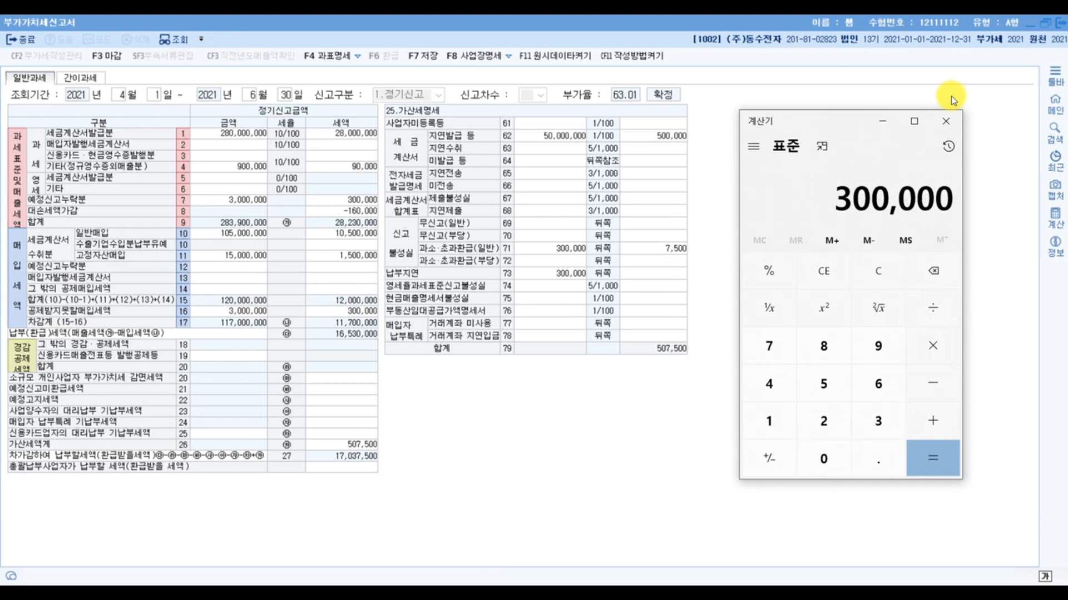
key(asterisk)
text(22)
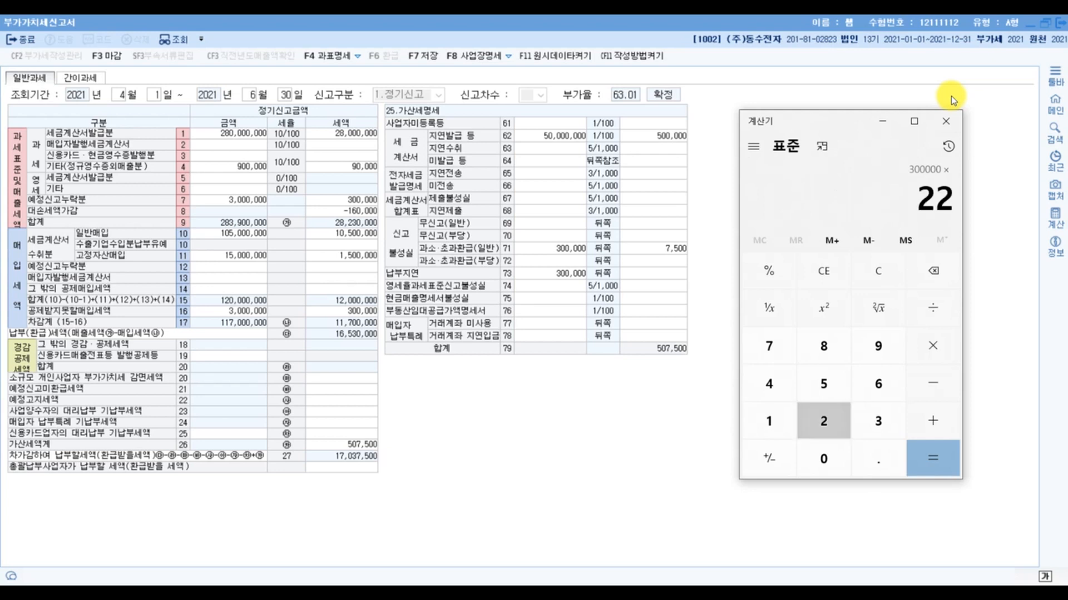
key(slash)
text(100000)
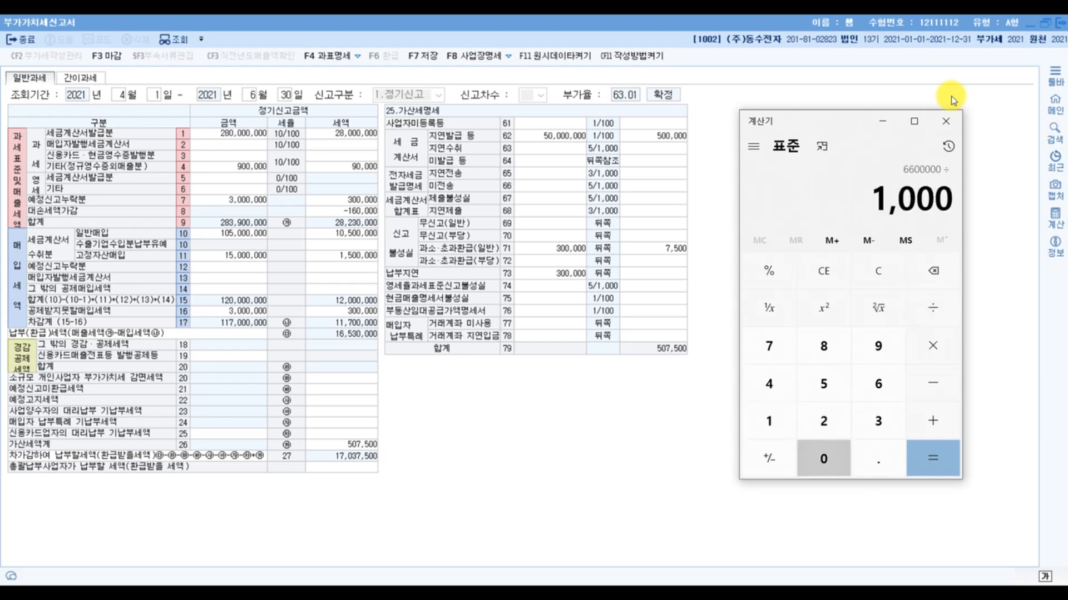
key(Return)
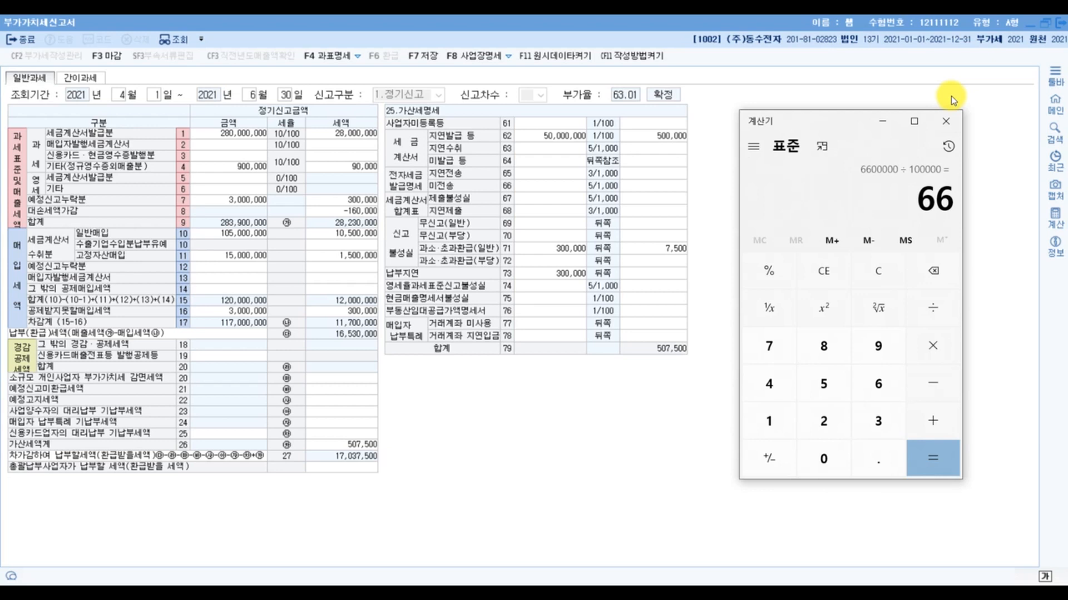
key(asterisk)
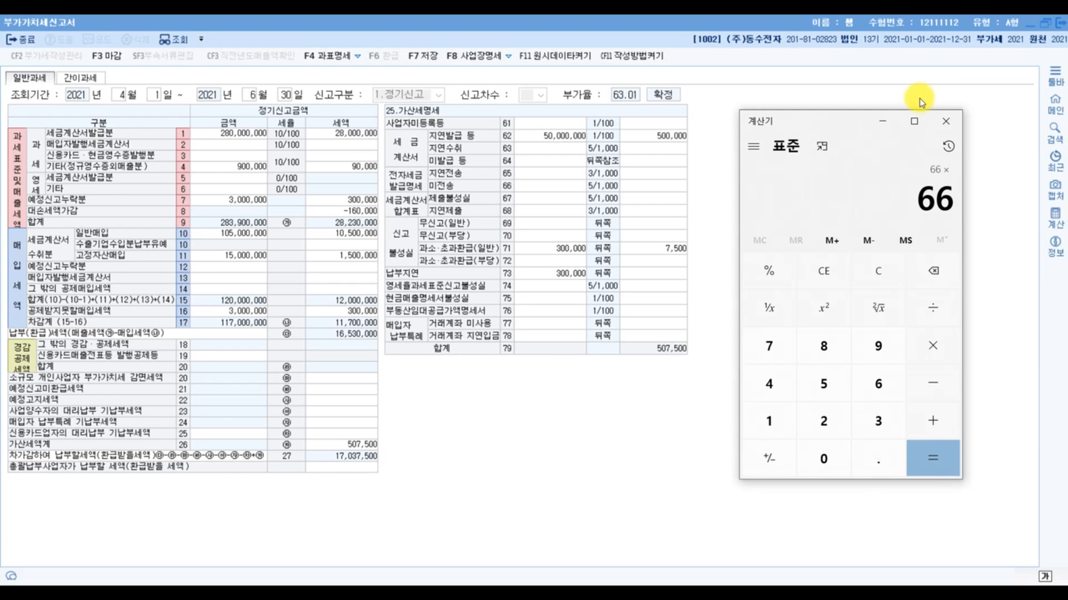
- Check the 미납일수 for 납부지연 in row 73 and finish the calculation by multiplying by 90
click(561, 272)
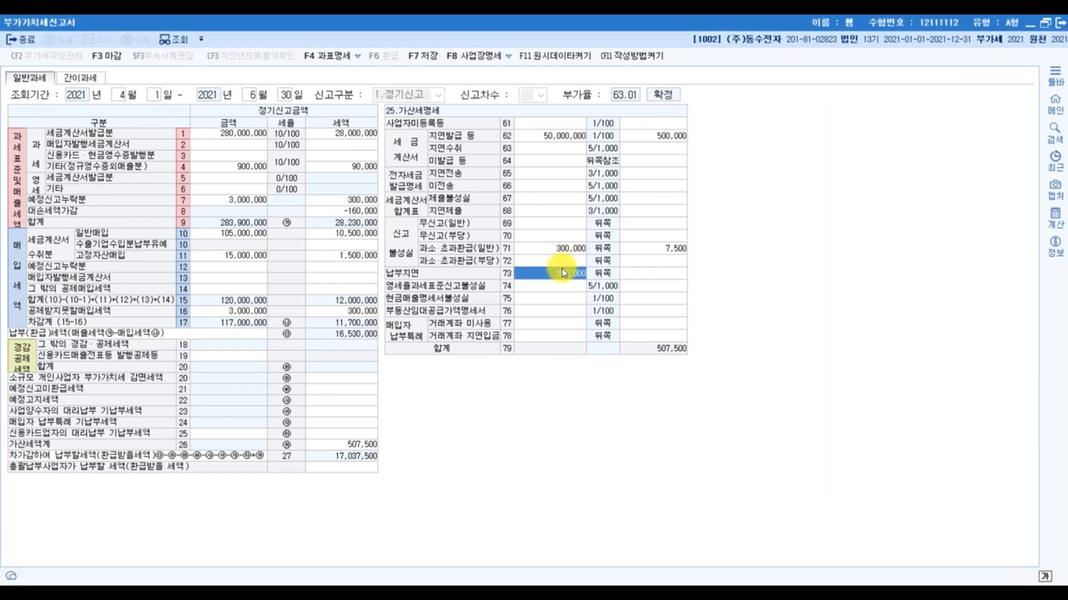
key(Return)
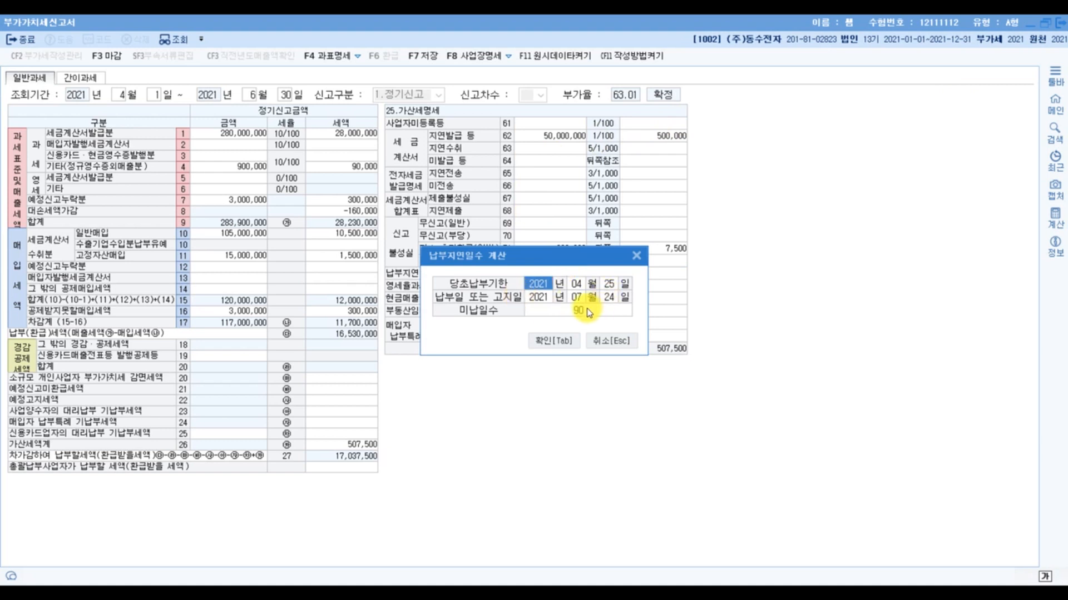
click(566, 337)
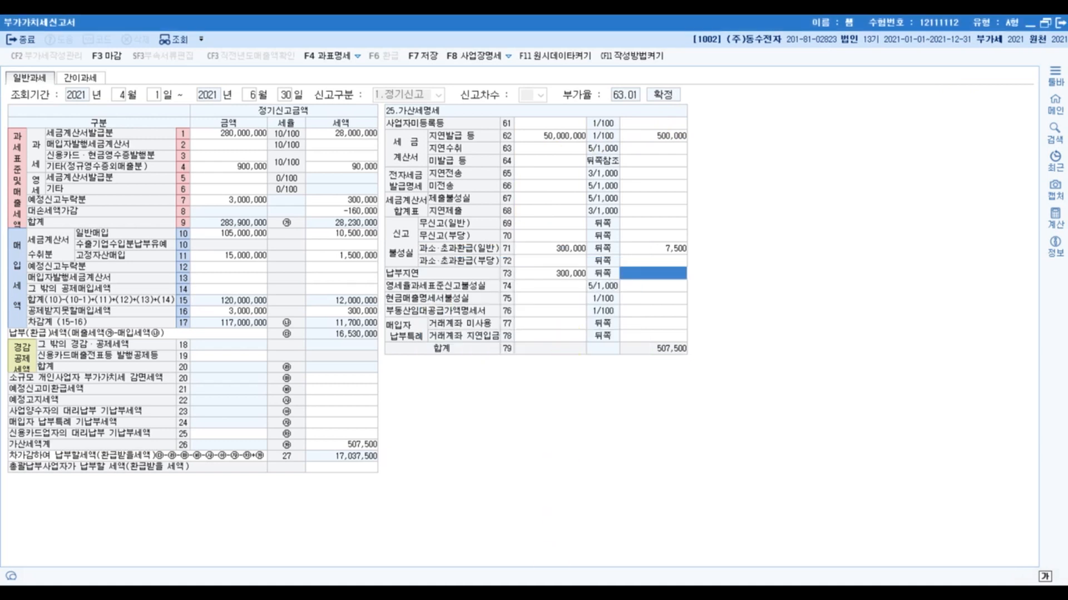
click(490, 592)
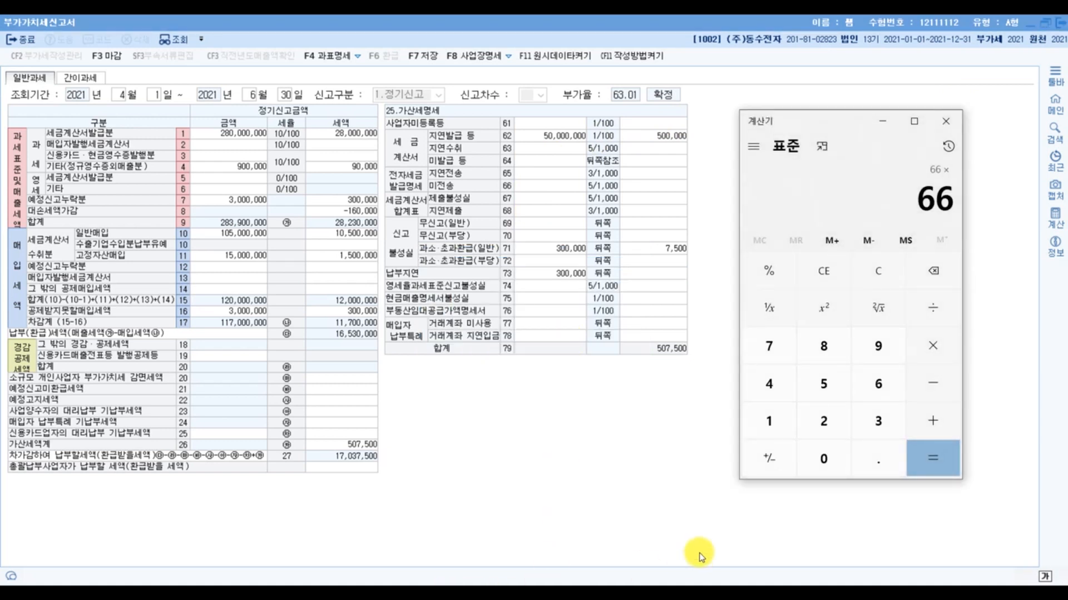
text(90)
key(Return)
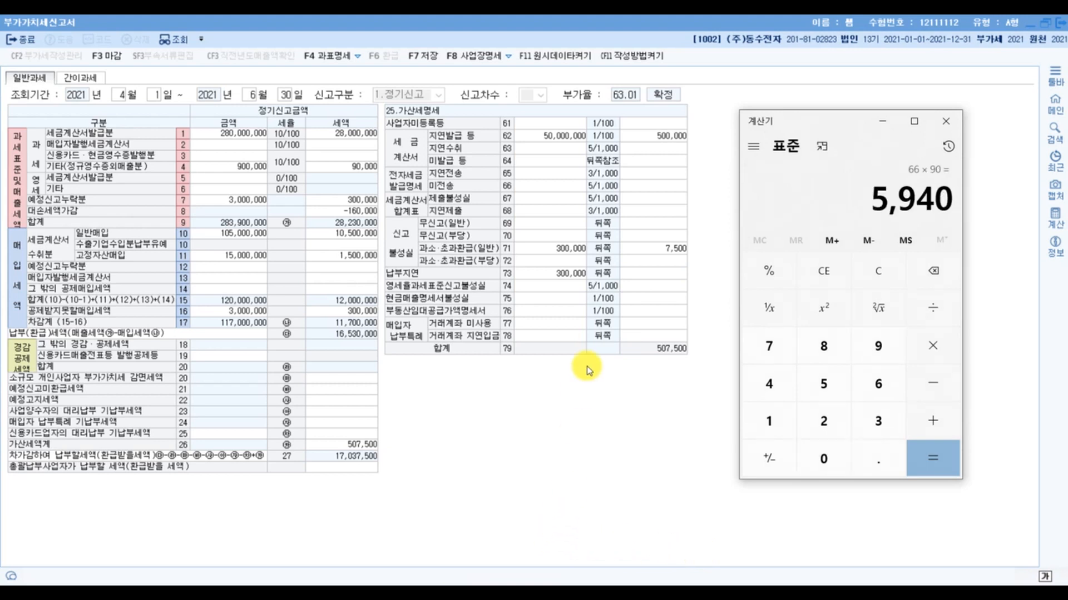
- Enter 5,940 as the 납부지연 세액 in row 73, and reopen and confirm its 납부지연일수 계산
click(660, 275)
text(5940)
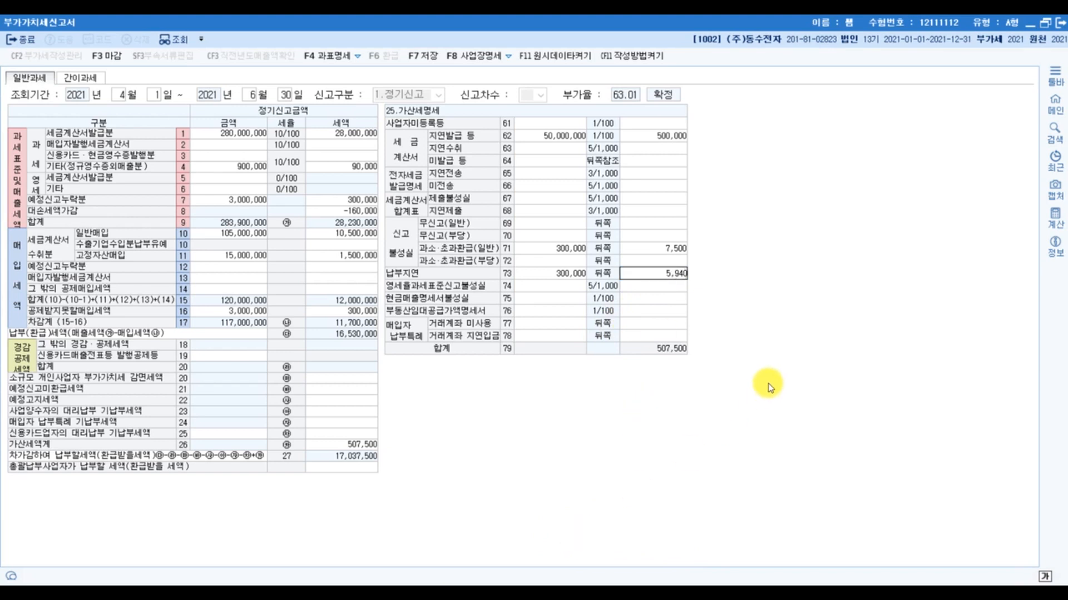
key(Return)
click(665, 275)
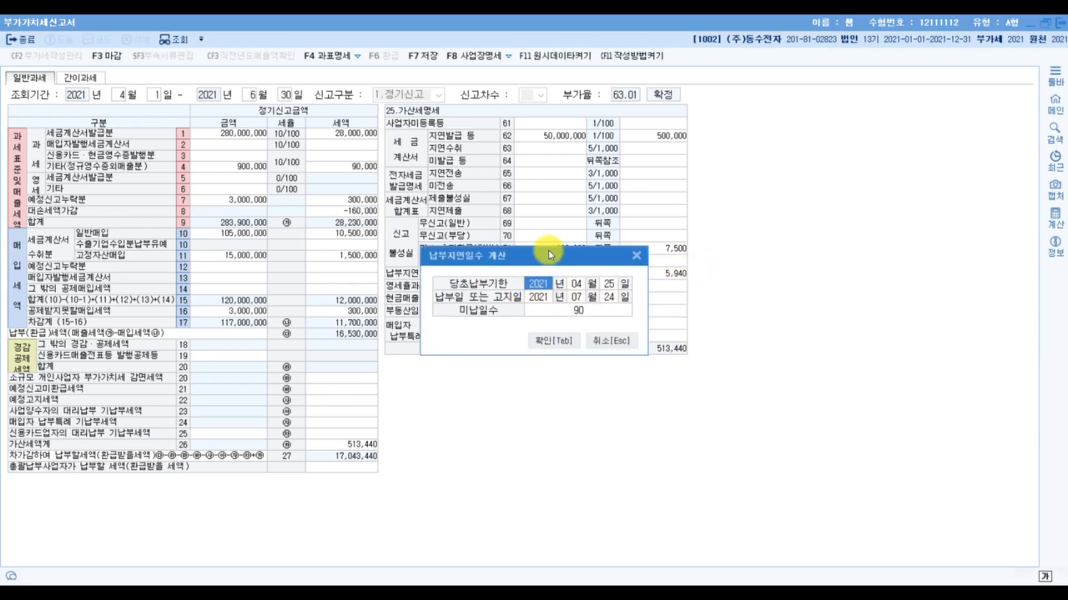
click(559, 339)
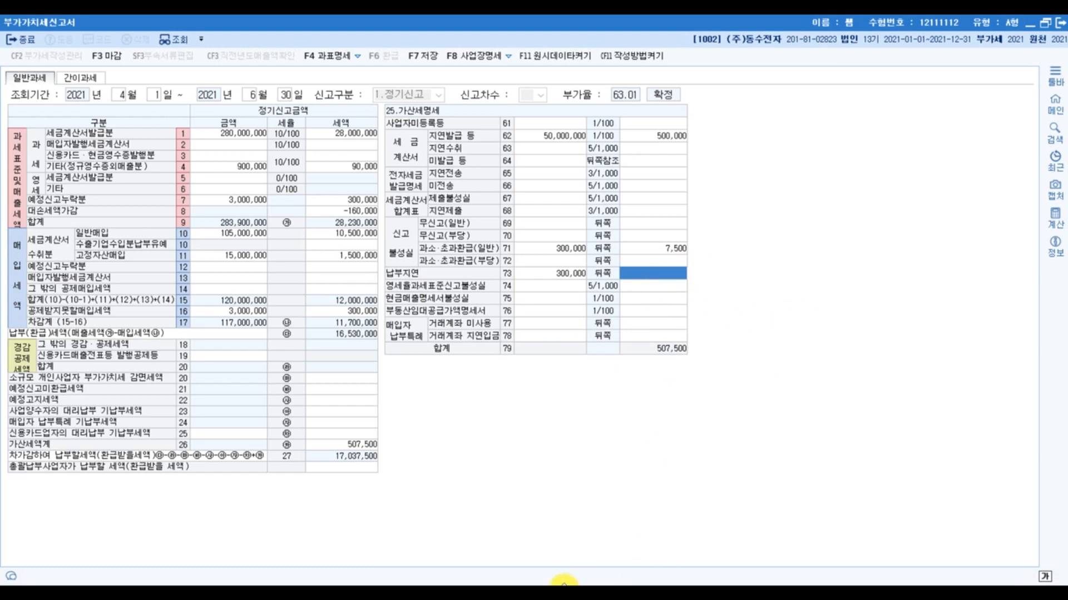
- Consult the calculator result and enter 5,940 again as the 납부지연 세액 in row 73
click(510, 581)
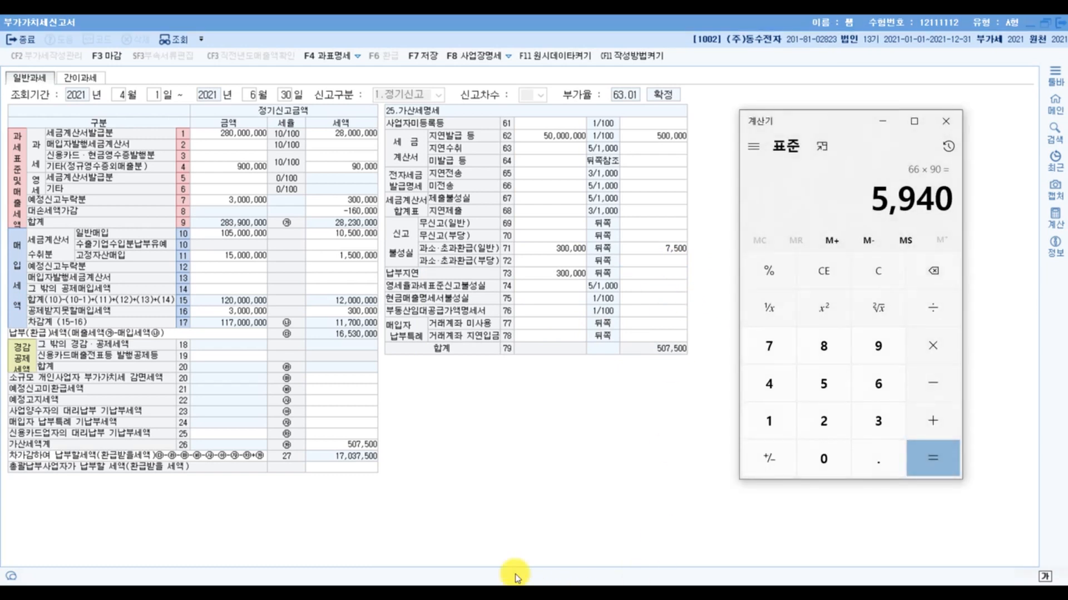
click(652, 277)
text(5940)
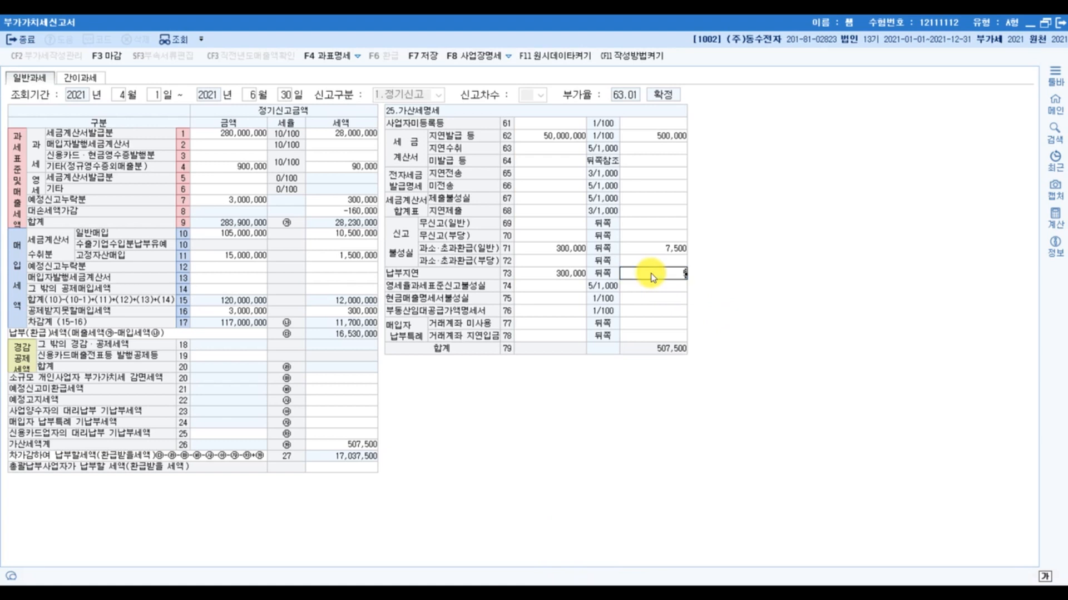
key(Return)
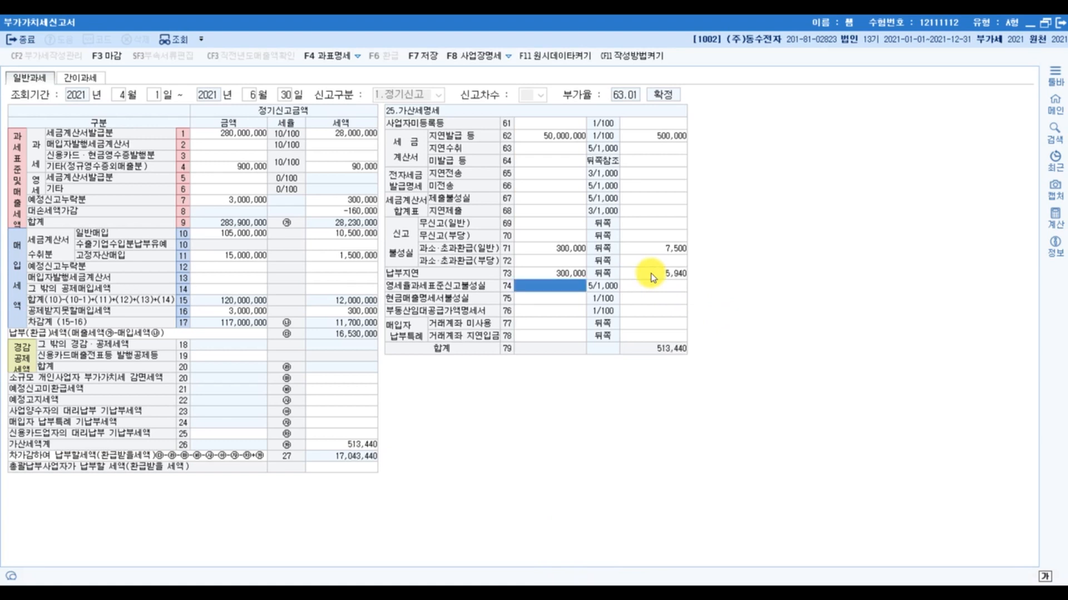
click(558, 272)
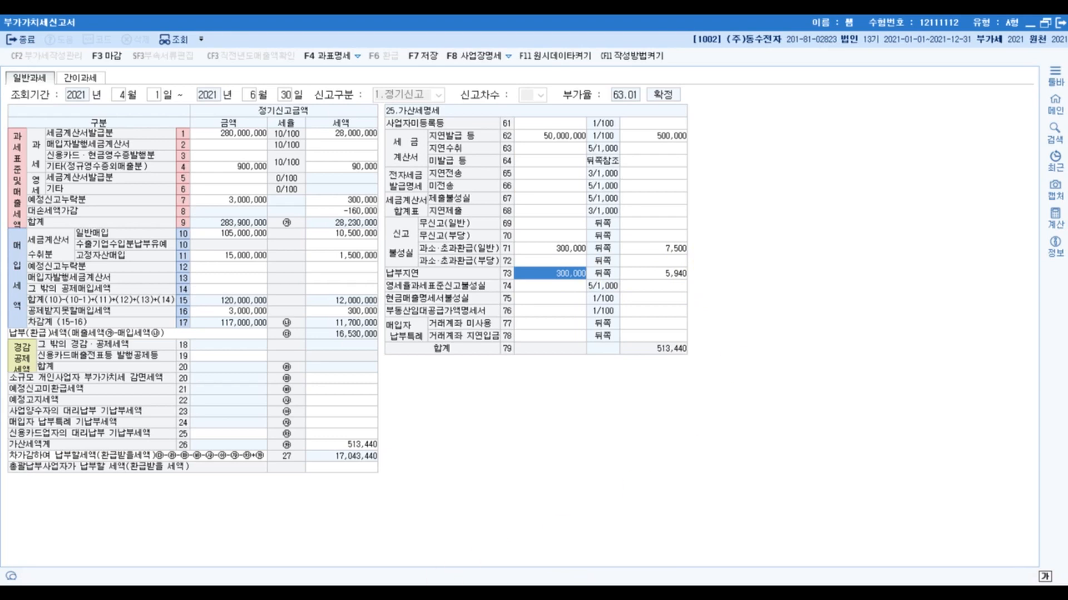
- In the 2022 가산세 PDF, circle 22 in the 납부불성실 formula, write 90 below 날짜 and add an equals sign
mouse_move(335, 594)
click(238, 546)
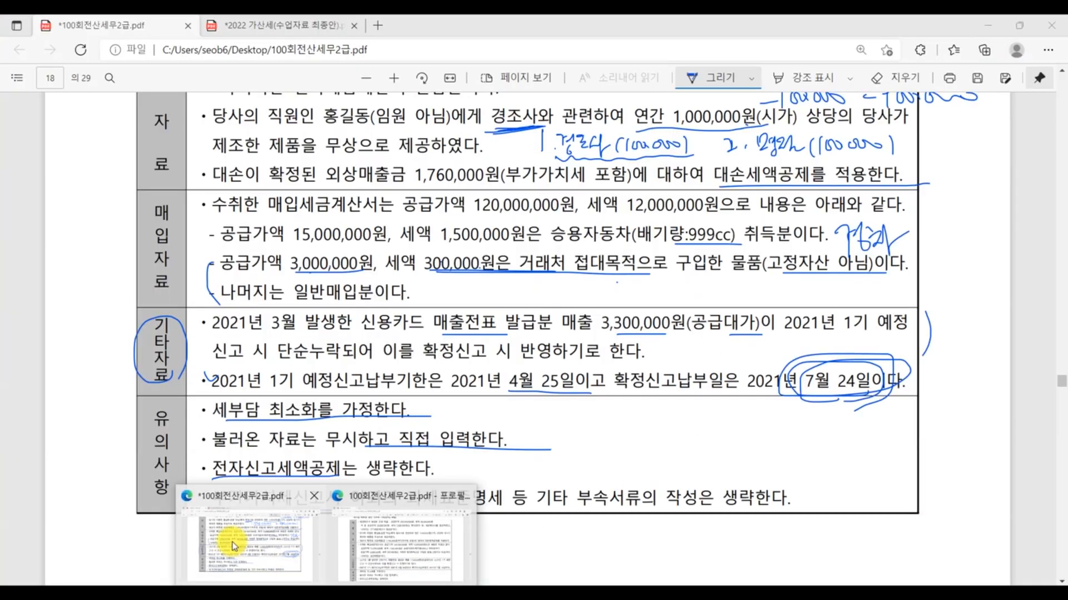
click(309, 28)
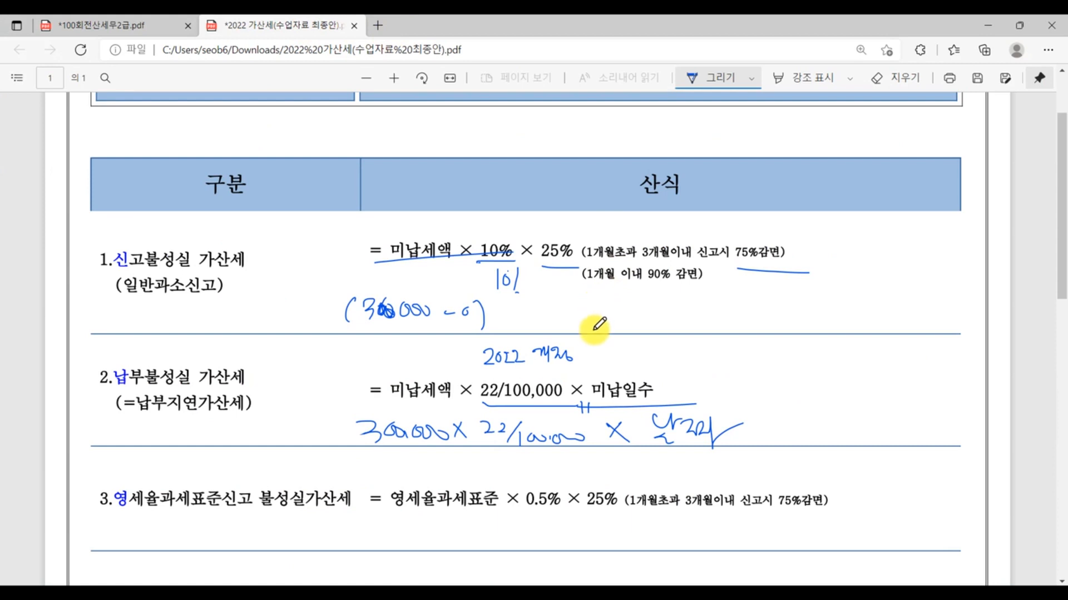
mouse_move(509, 389)
mouse_down()
mouse_move(489, 392)
mouse_move(500, 406)
mouse_move(471, 385)
mouse_move(502, 384)
mouse_up()
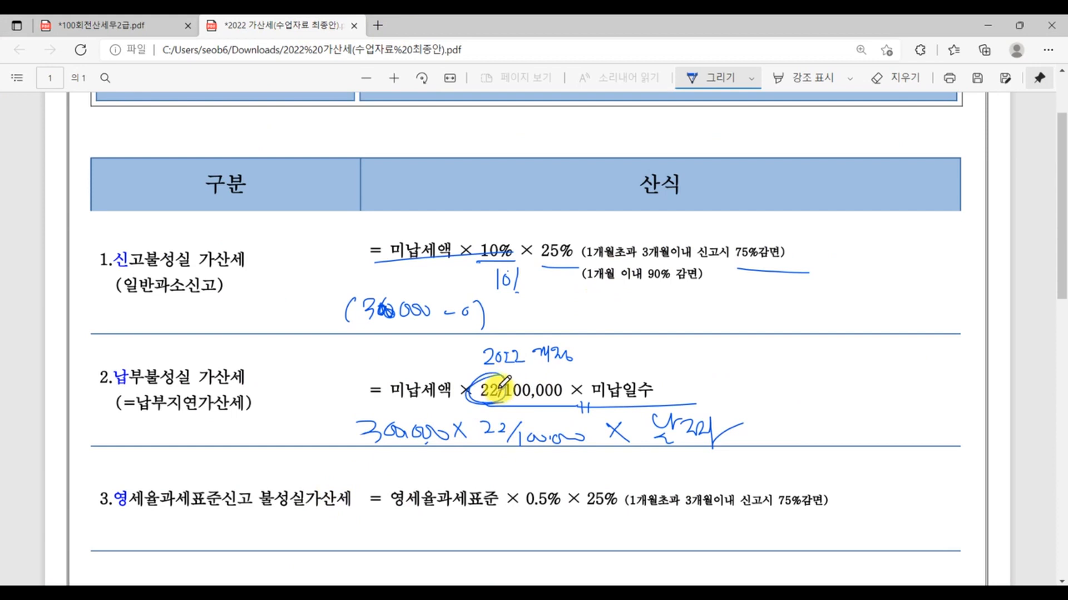
mouse_move(687, 451)
mouse_down()
mouse_move(689, 481)
mouse_move(702, 464)
mouse_up()
mouse_move(787, 410)
mouse_down()
mouse_move(806, 409)
mouse_move(815, 423)
mouse_up()
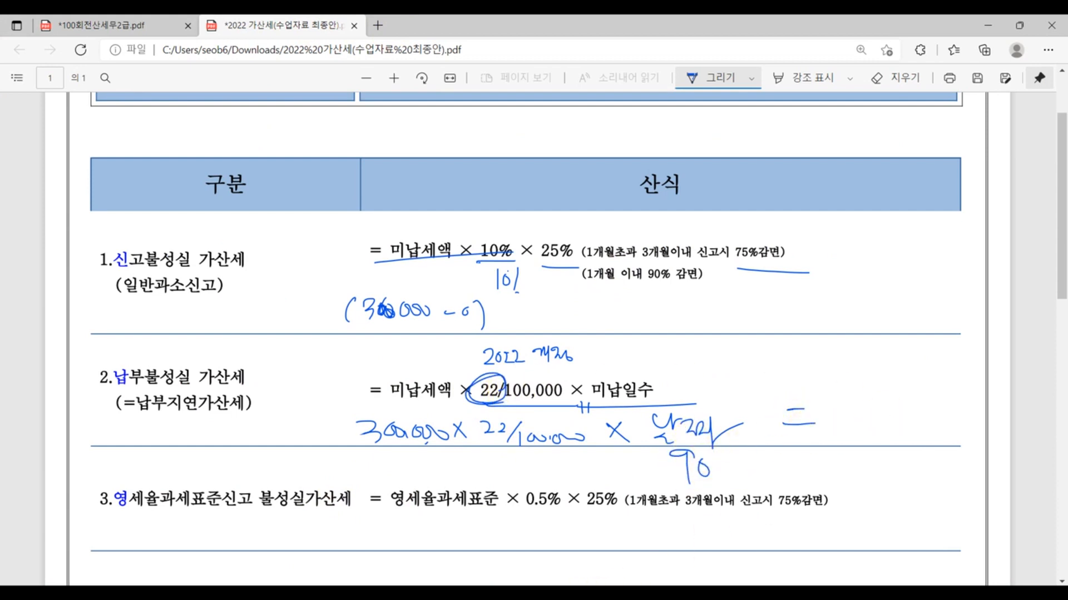
- Write 5,940 after the equals sign of the 납부불성실 calculation, circle it and draw an arrow towards it
click(541, 593)
click(541, 592)
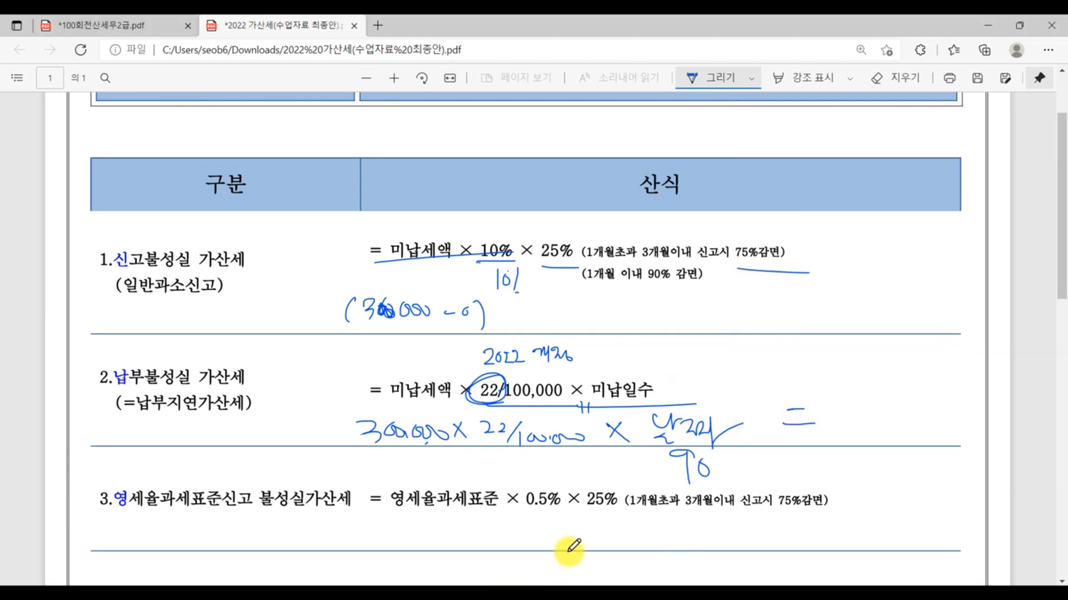
mouse_move(844, 408)
mouse_down()
mouse_move(842, 432)
mouse_move(915, 424)
mouse_move(910, 434)
mouse_up()
drag(931, 396, 931, 397)
drag(866, 442, 864, 450)
mouse_move(937, 440)
mouse_down()
mouse_move(1037, 395)
mouse_move(901, 494)
mouse_up()
mouse_move(616, 349)
mouse_down()
mouse_move(832, 298)
mouse_move(888, 328)
mouse_up()
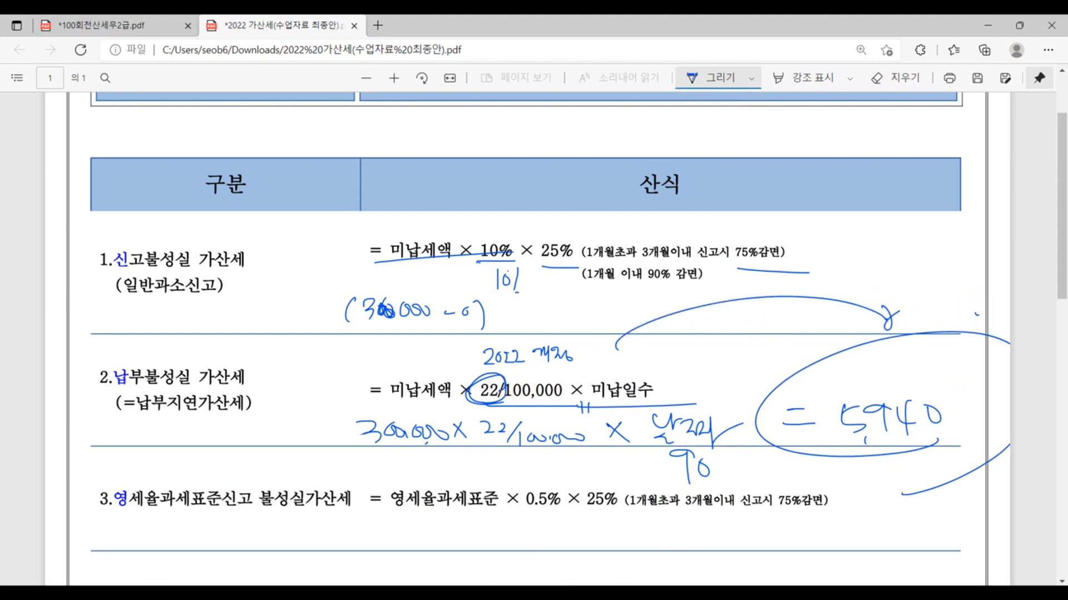
- Switch to the 100회전산세무2급 PDF and circle the 납부지연 세액 in row 73 of the page 19 answer's 가산세명세
click(326, 596)
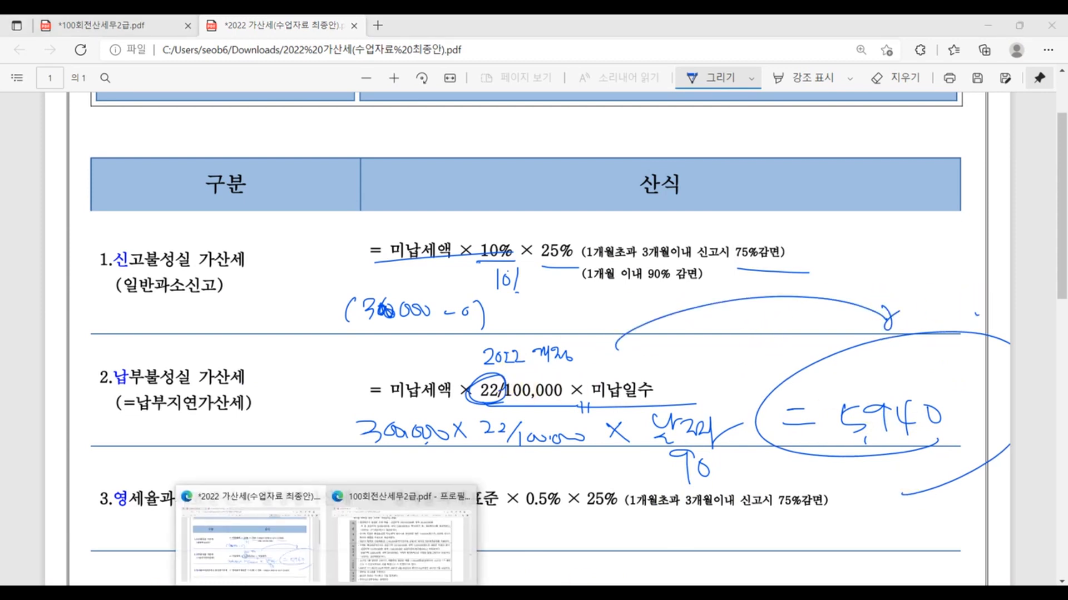
click(273, 551)
click(149, 26)
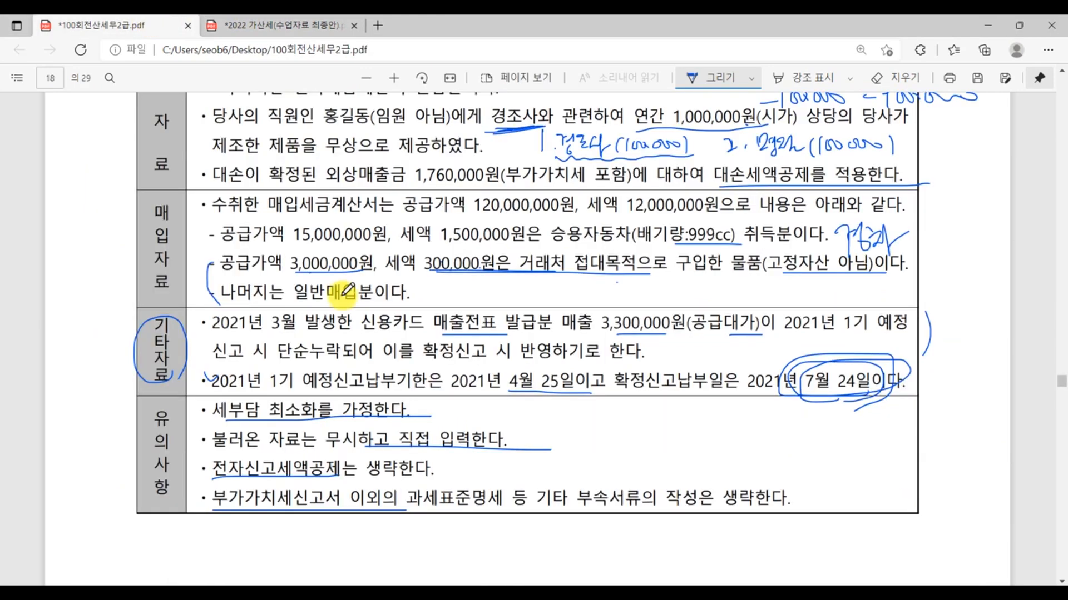
scroll(721, 404, down, 15)
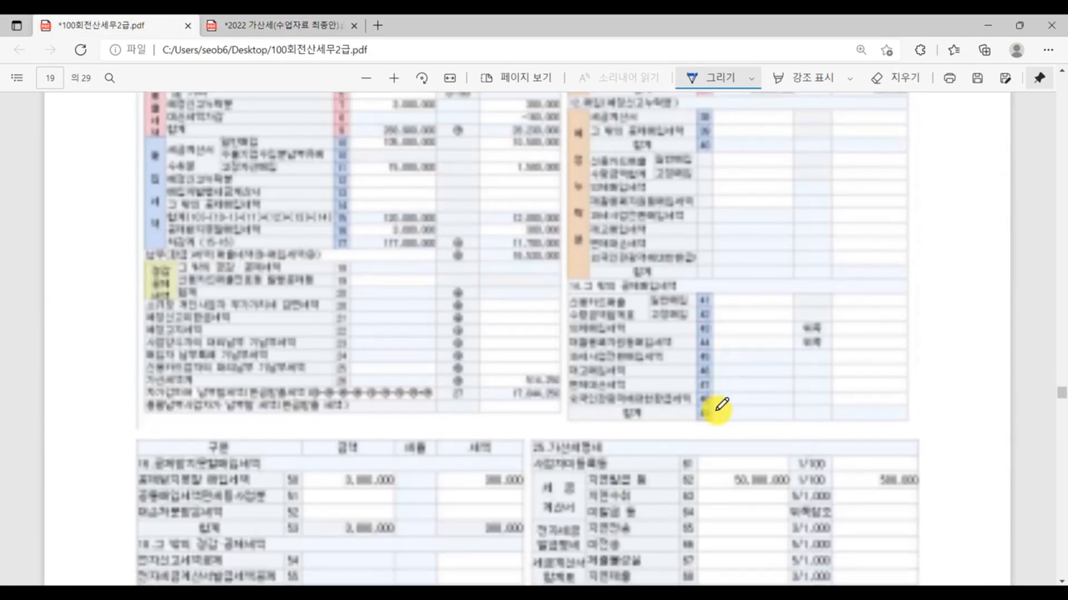
scroll(721, 405, down, 3)
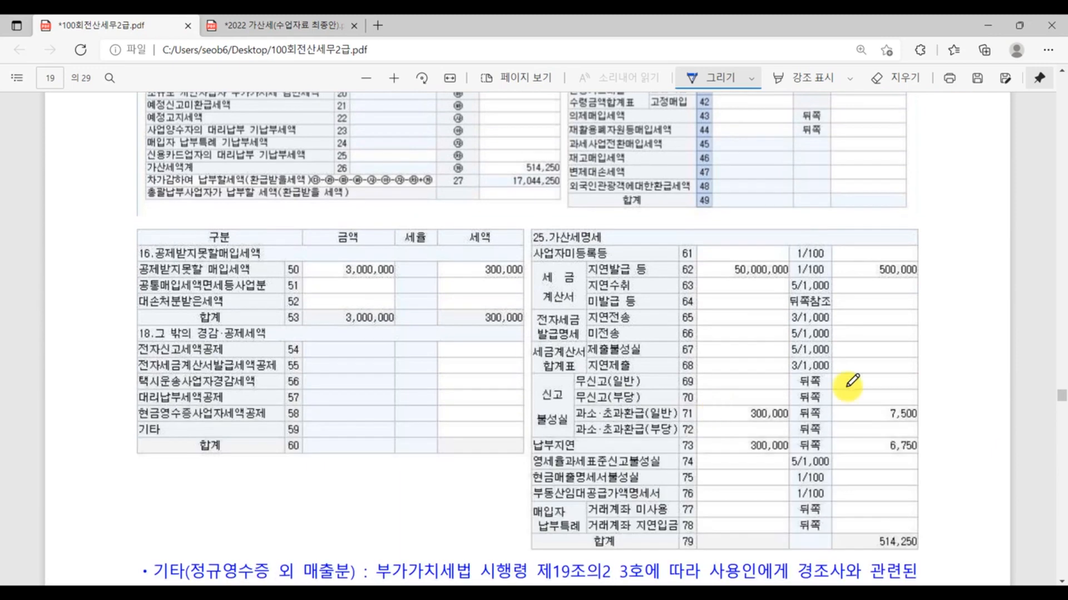
mouse_move(904, 455)
mouse_down()
mouse_move(940, 441)
mouse_move(882, 454)
mouse_move(941, 462)
mouse_up()
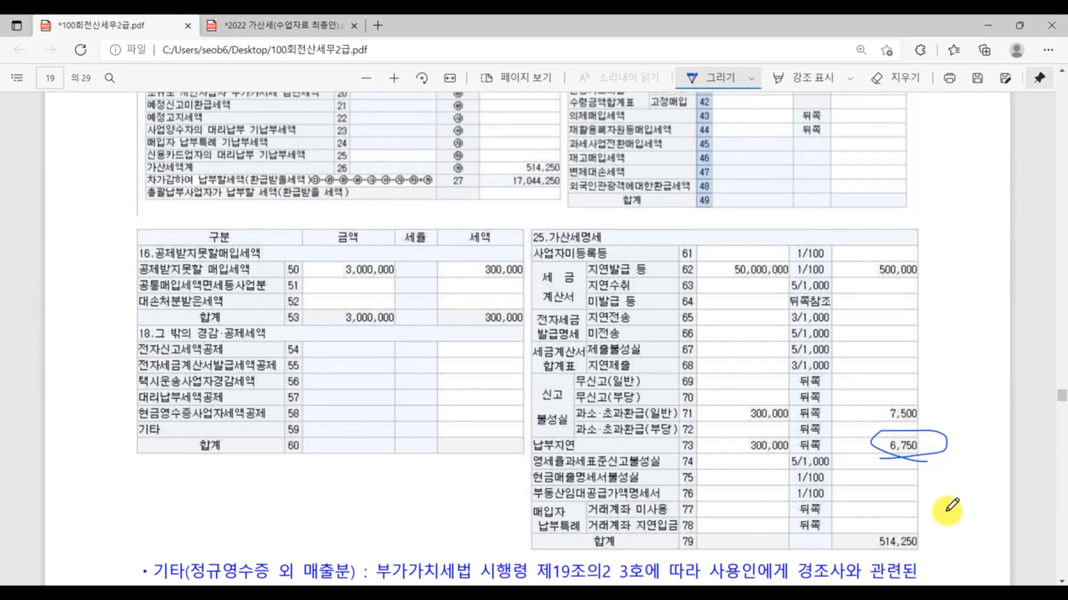
- Underline 납부지연가산세 and the red 2022 rate note in the page 19 explanation, and draw a check mark beside the note
scroll(950, 513, down, 1)
scroll(949, 513, down, 4)
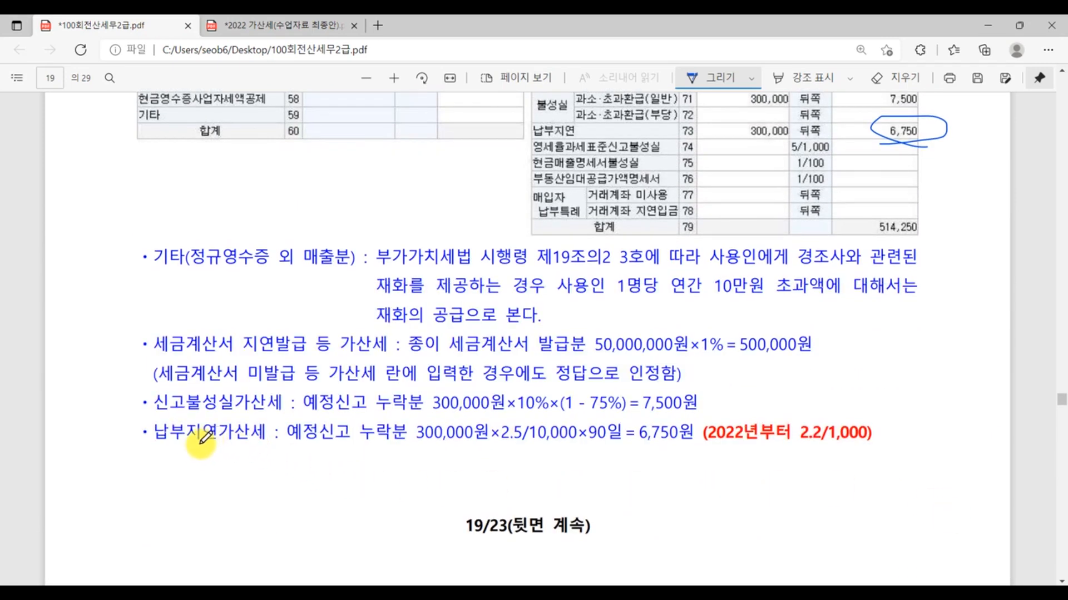
drag(156, 450, 274, 451)
drag(702, 453, 904, 455)
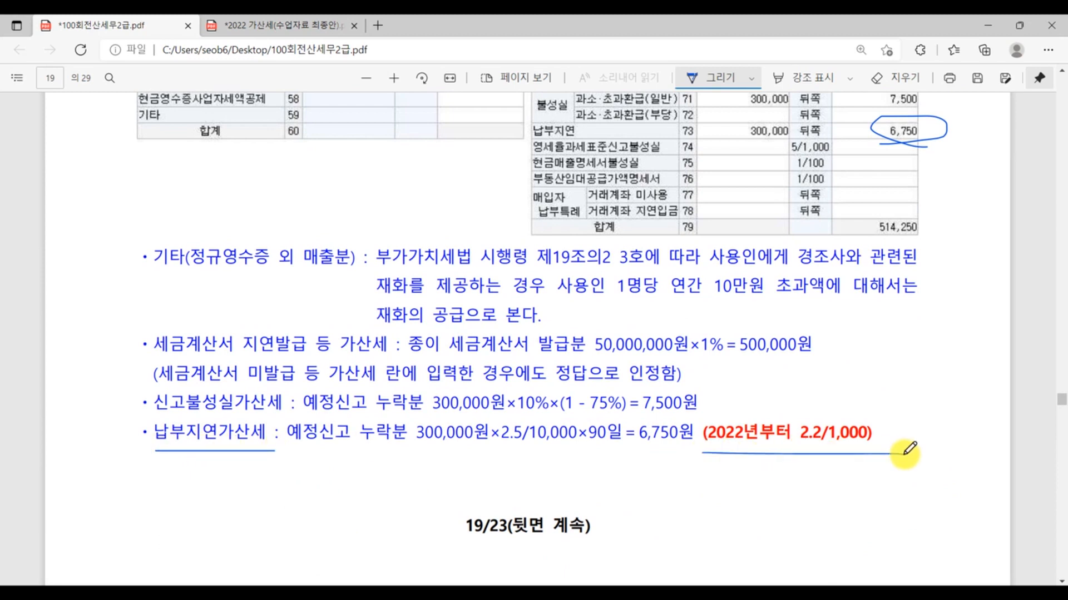
mouse_move(913, 401)
mouse_down()
mouse_move(934, 443)
mouse_move(965, 394)
mouse_up()
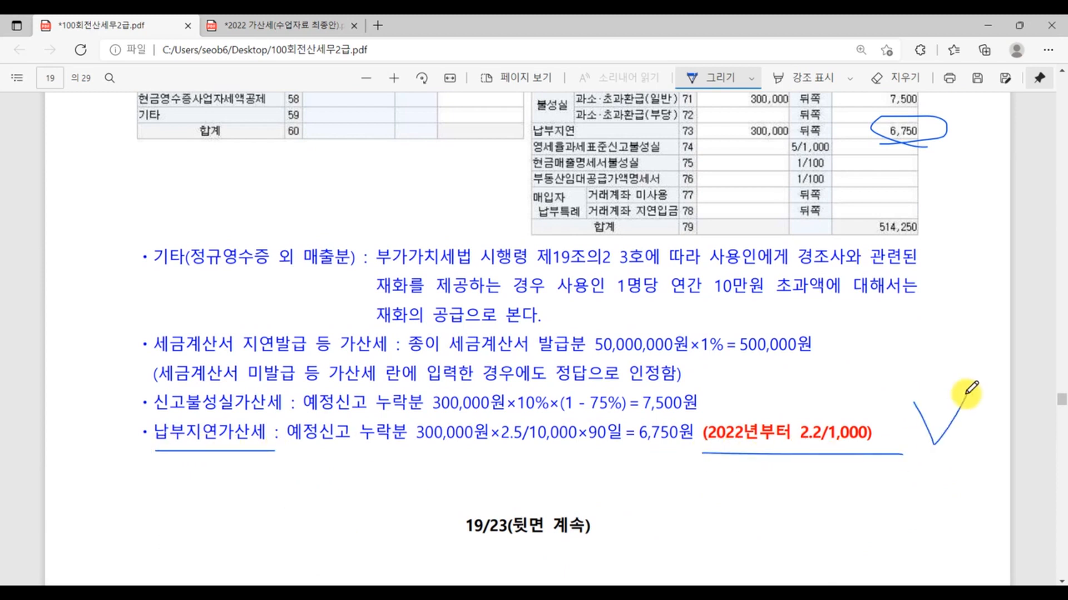
scroll(970, 389, up, 15)
scroll(970, 389, up, 10)
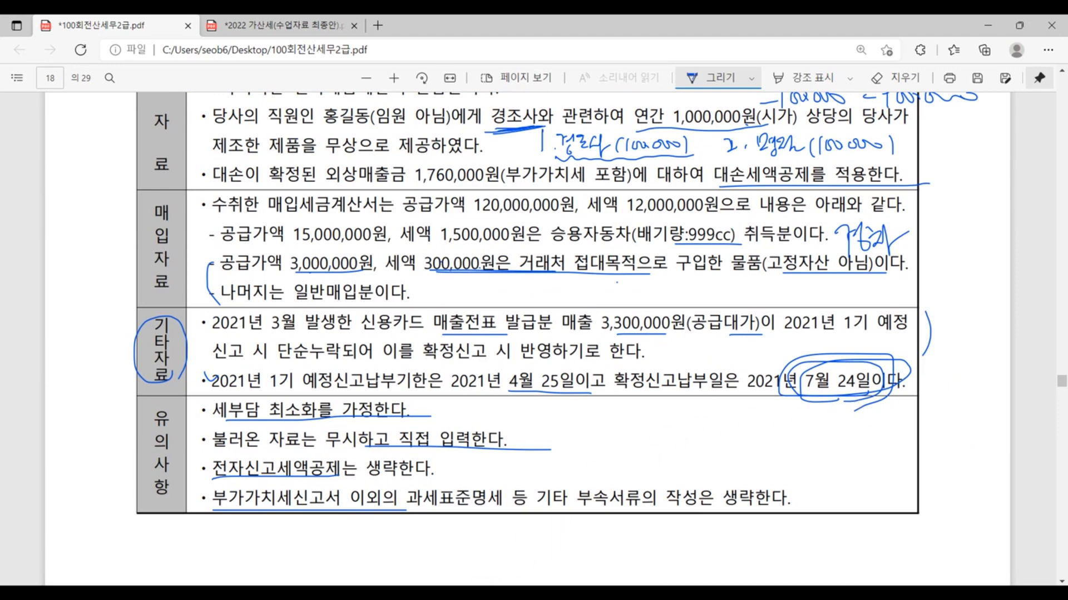
- Return to the 부가가치세신고서 in KcLep, leave the entry form and save its data
click(479, 593)
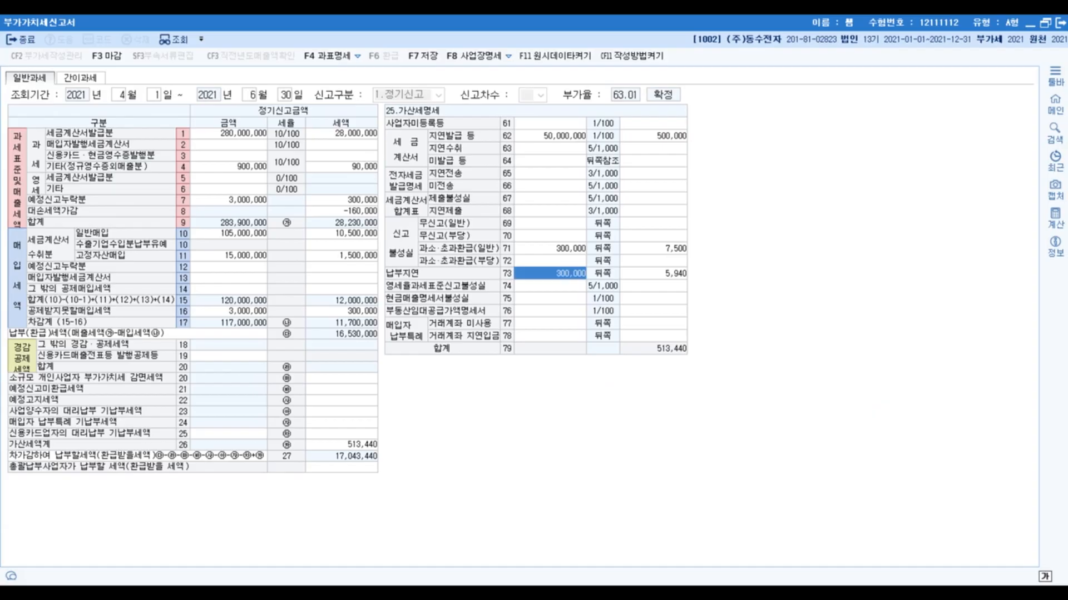
click(662, 351)
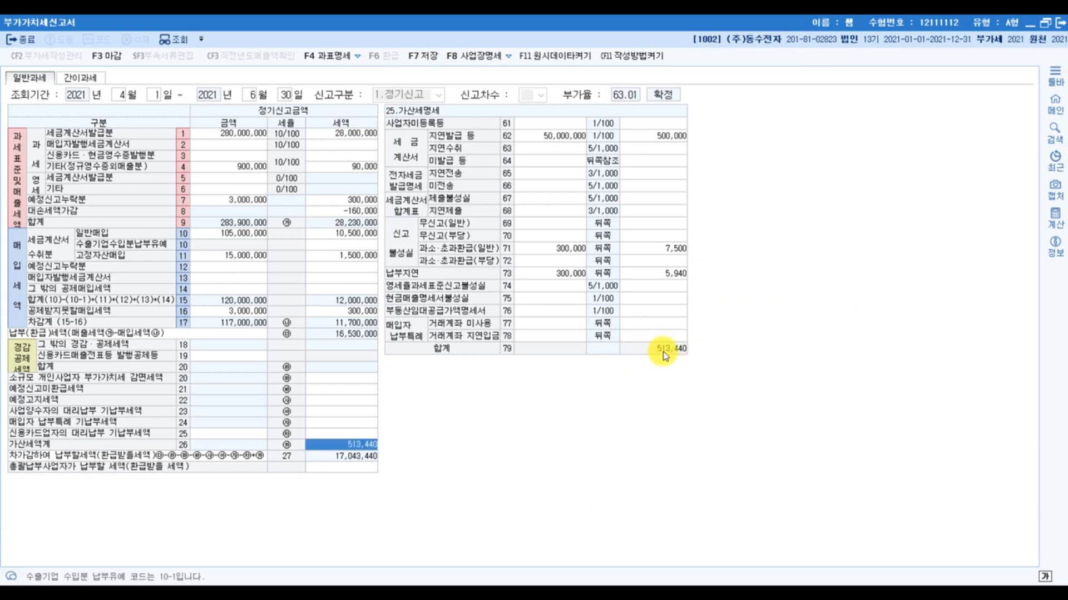
key(Escape)
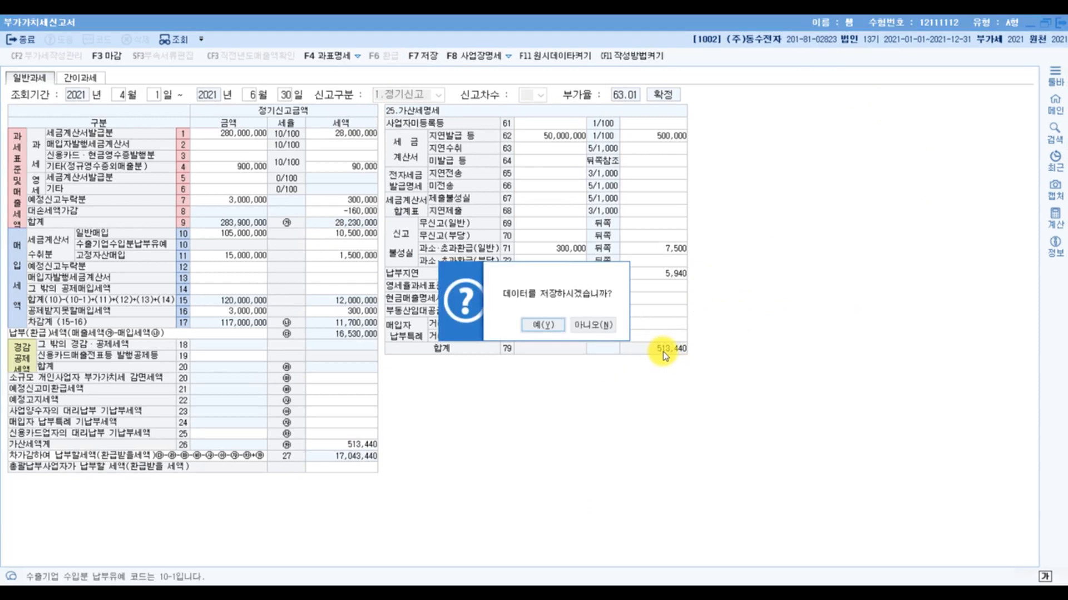
click(552, 323)
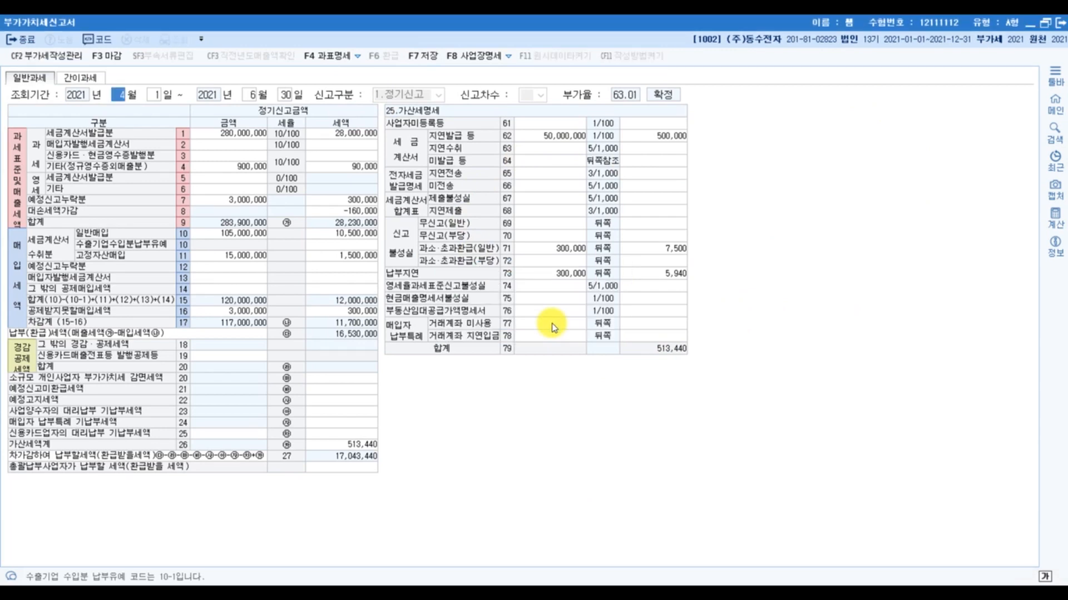
- In question 5 [1] of the exam PDF, underline 생산직, “부”로 and 월정액은 그대로 둘 것
key(alt+Tab)
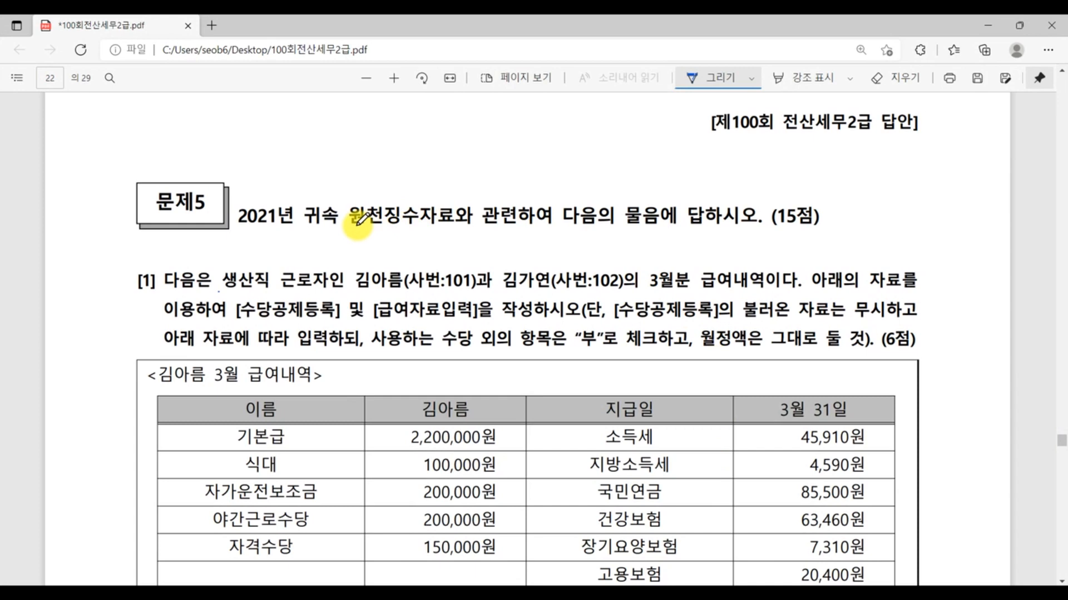
scroll(160, 264, down, 2)
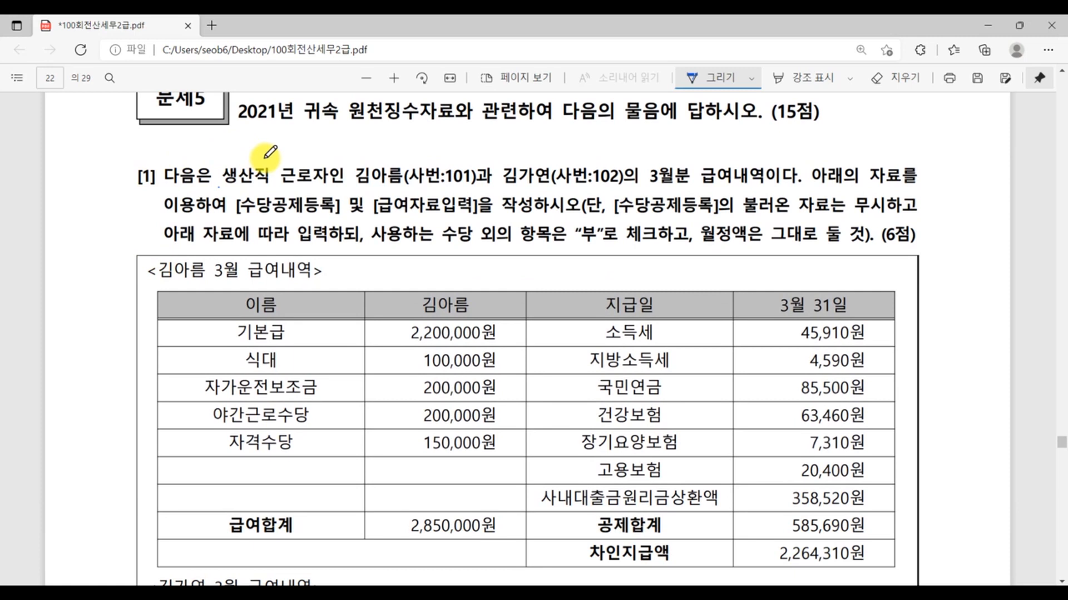
drag(220, 185, 271, 183)
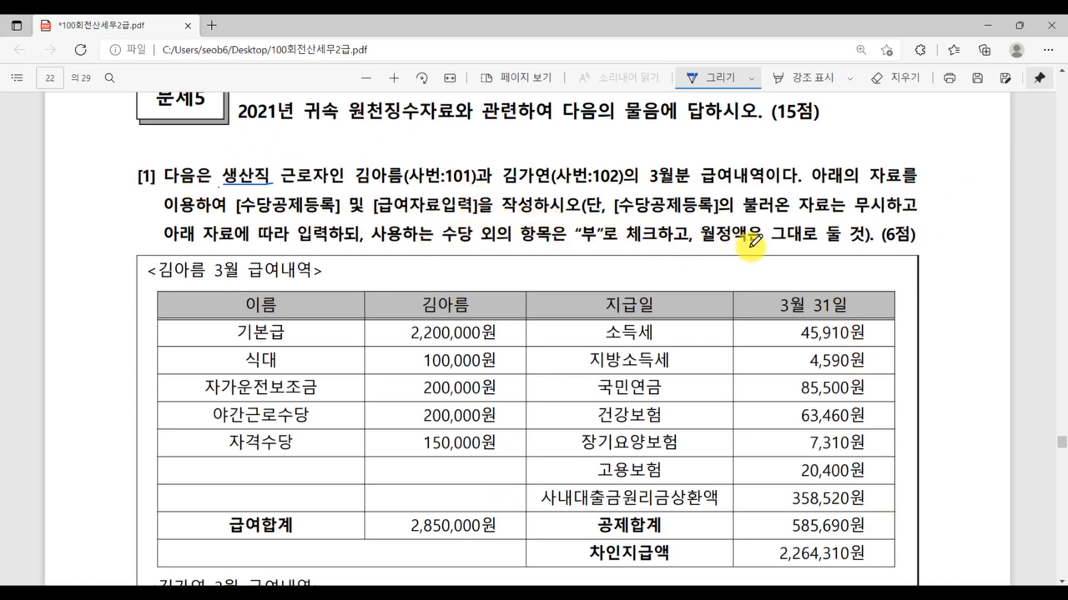
drag(711, 247, 875, 250)
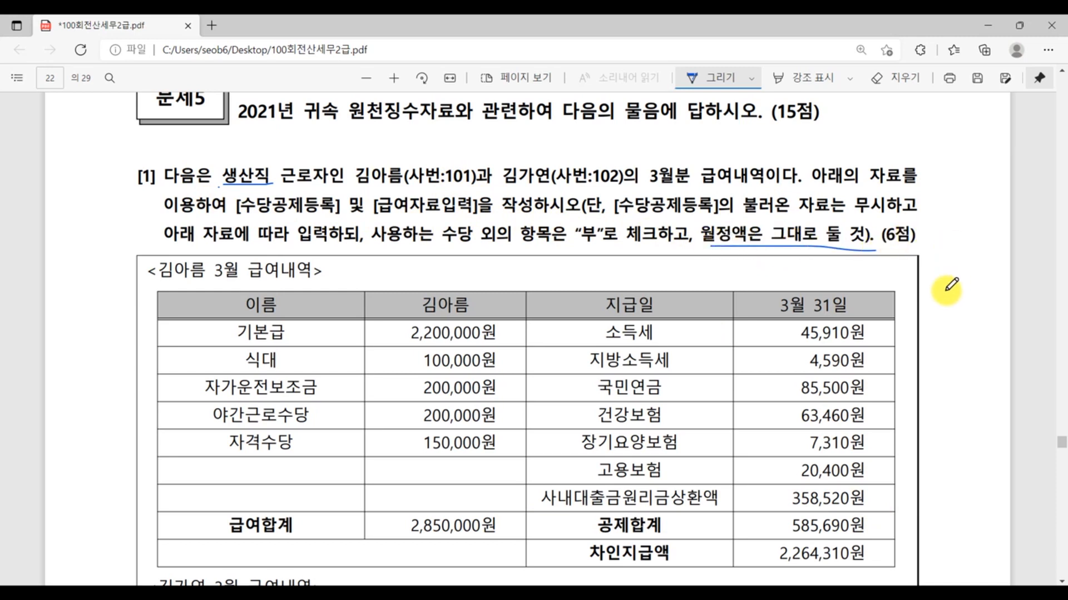
drag(577, 251, 607, 251)
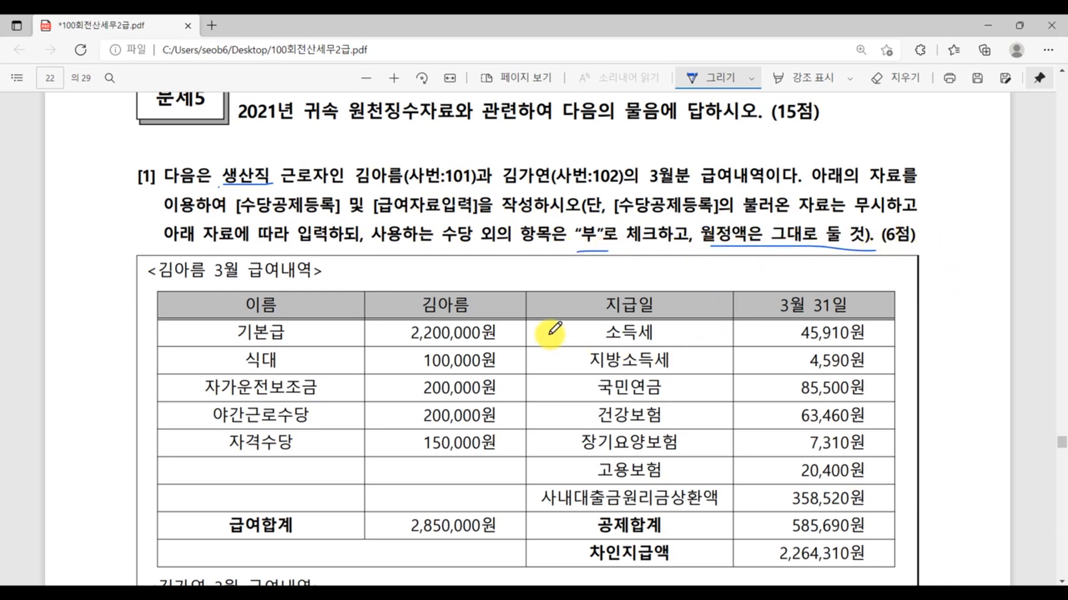
- Compare the allowance items in both employees' March payroll tables, and open the 근로소득비과세 summary in Paint
scroll(381, 341, down, 5)
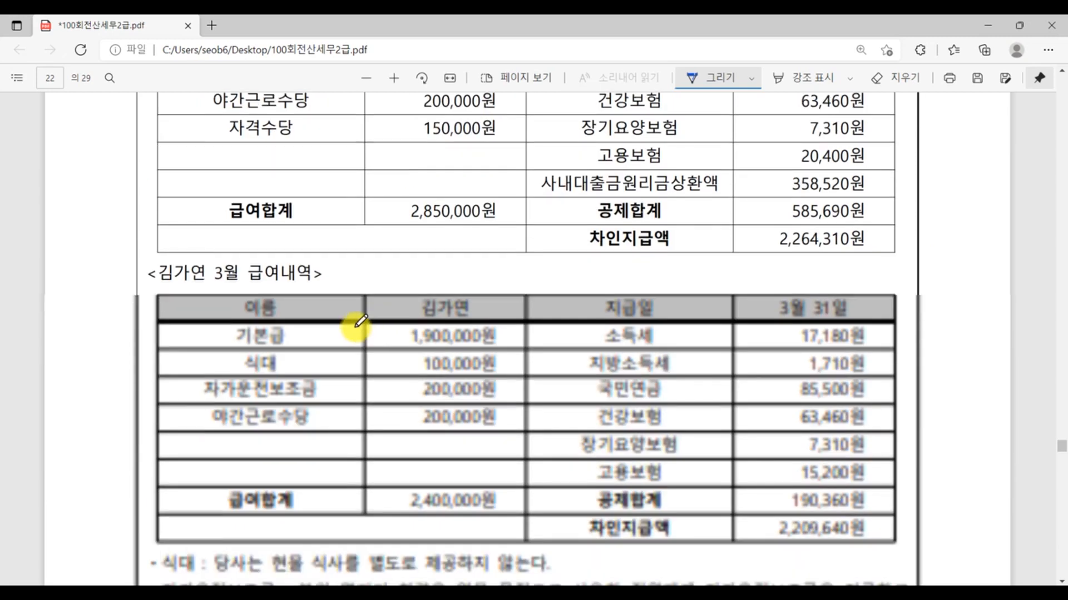
scroll(452, 336, up, 3)
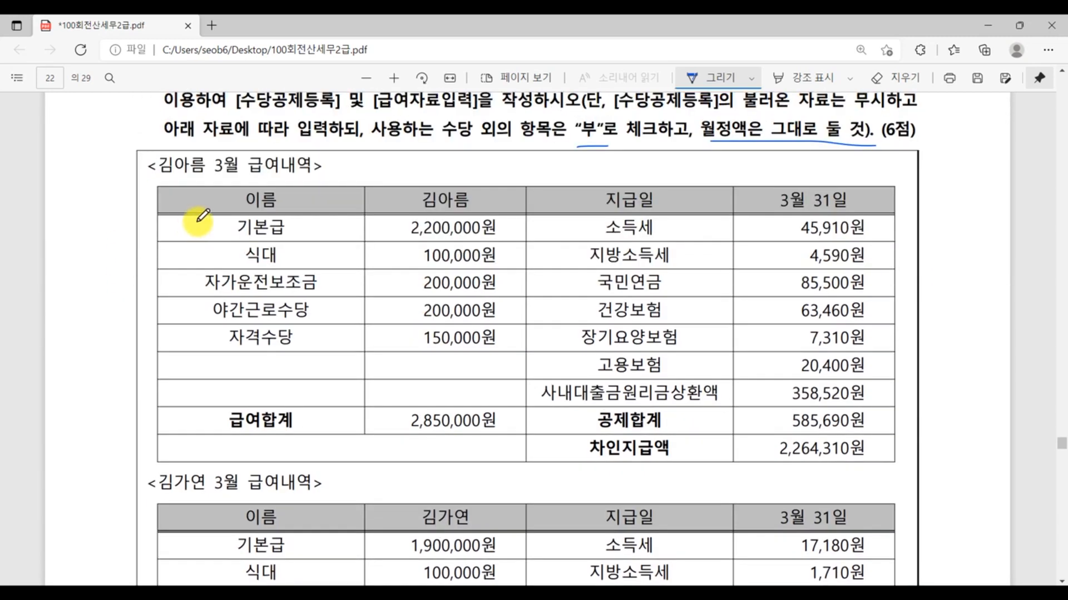
scroll(356, 367, down, 3)
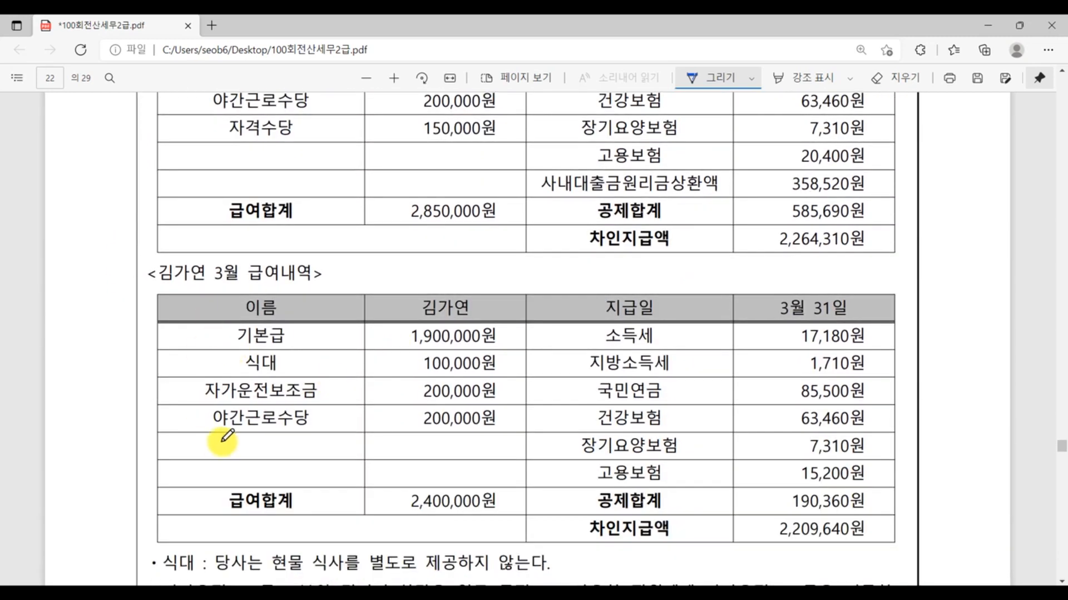
scroll(298, 493, up, 8)
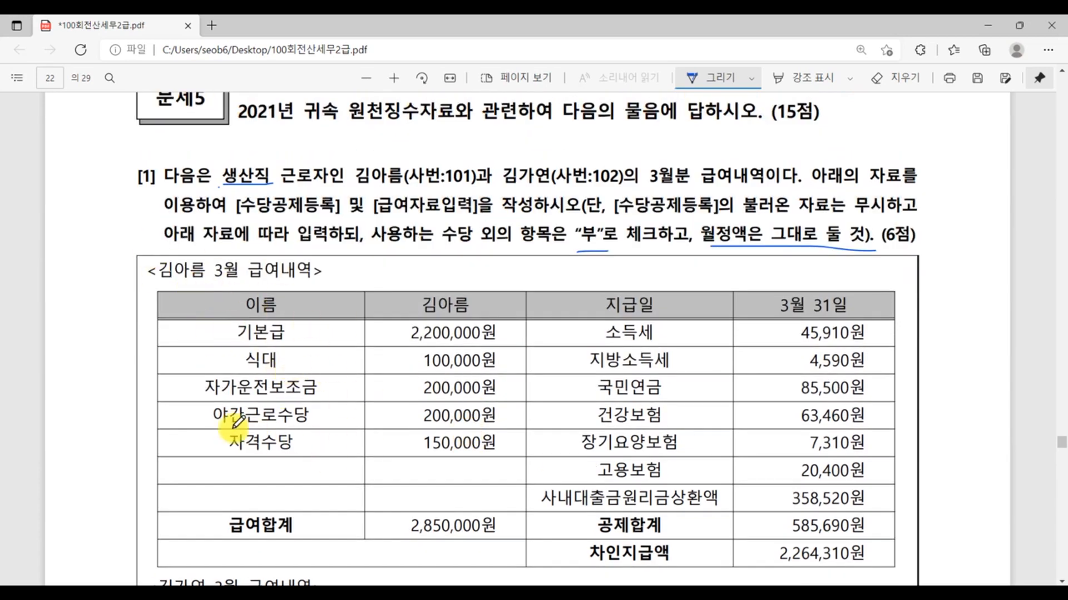
click(361, 595)
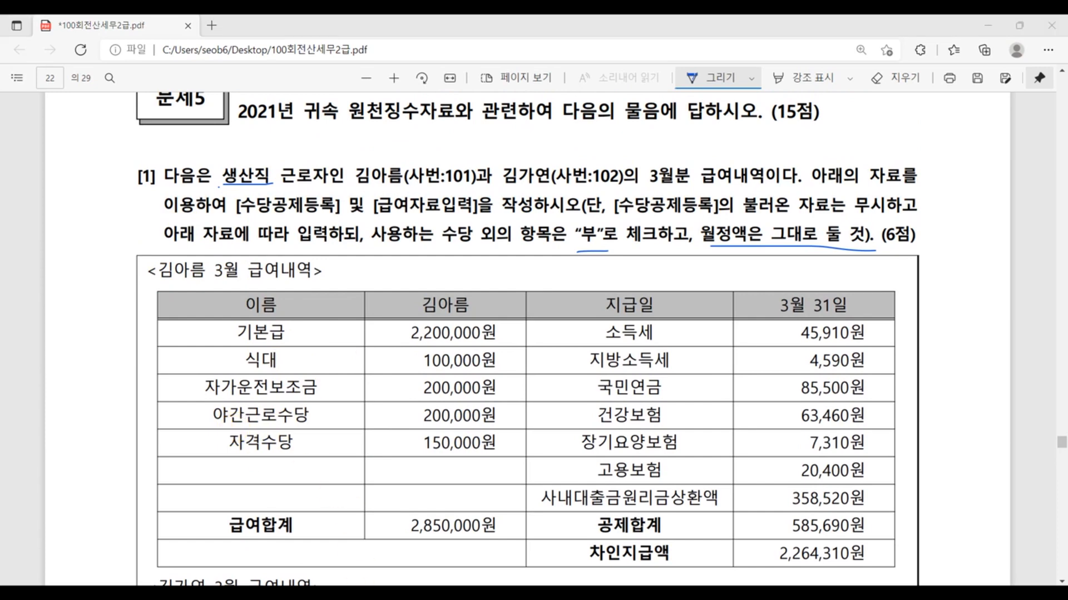
click(484, 541)
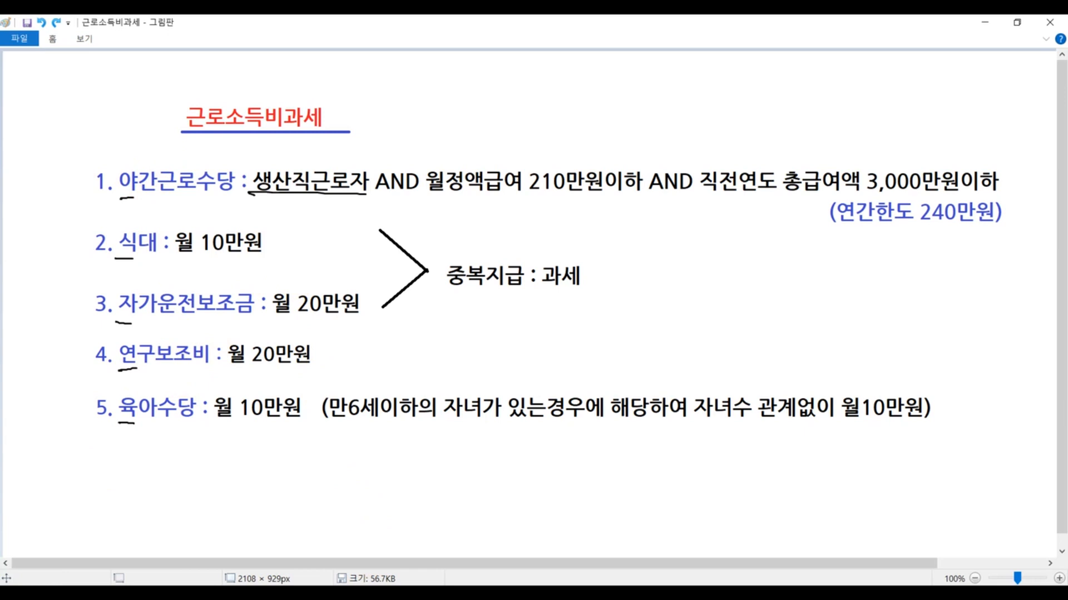
- Open 수당공제등록 from 급여자료입력 in KcLep, and switch back to the exam PDF
click(326, 593)
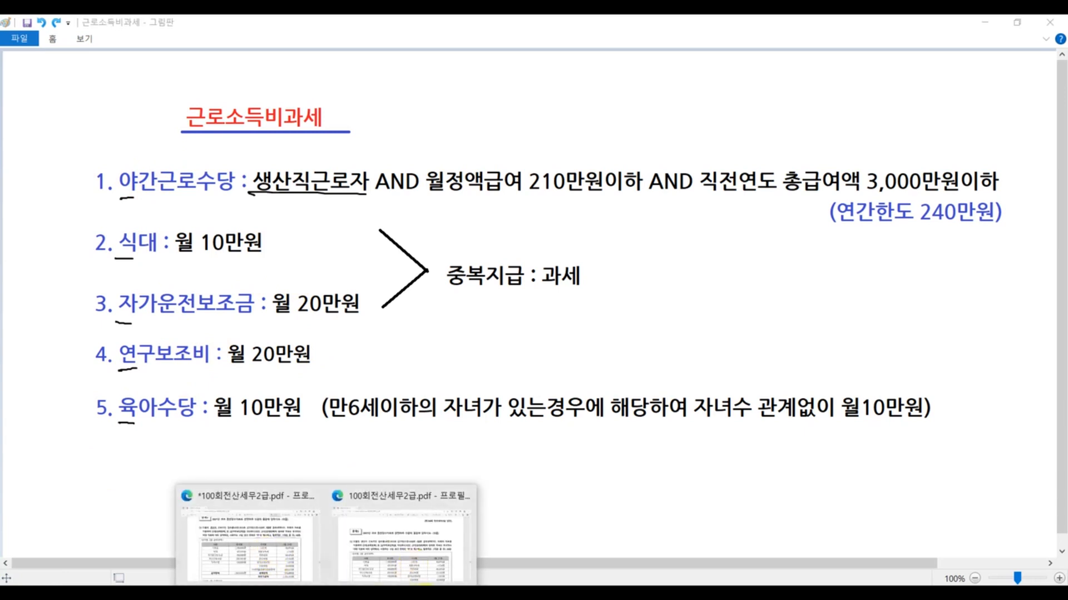
click(356, 594)
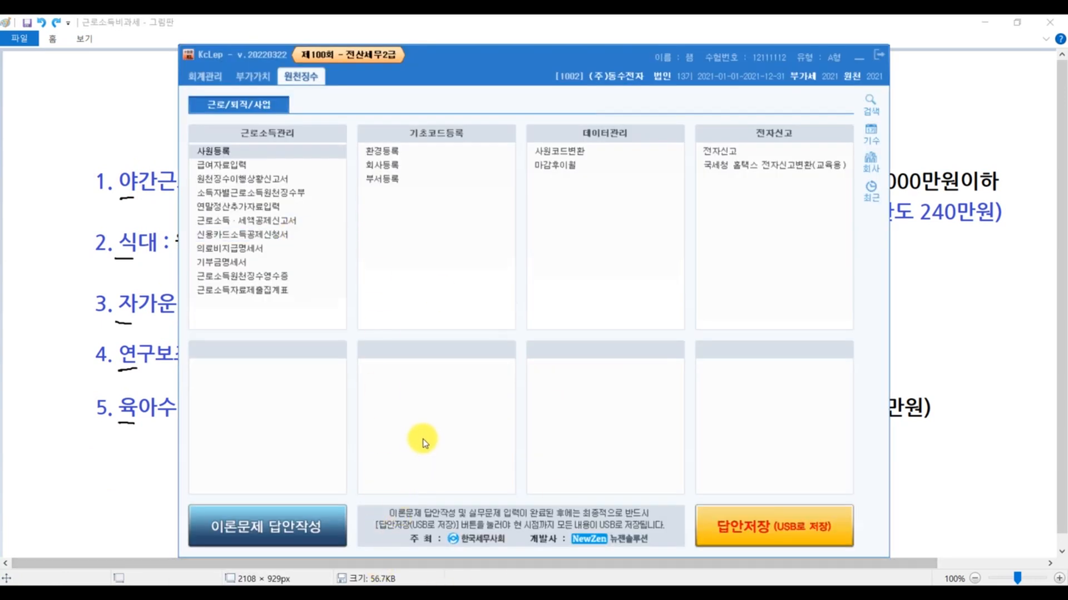
click(232, 166)
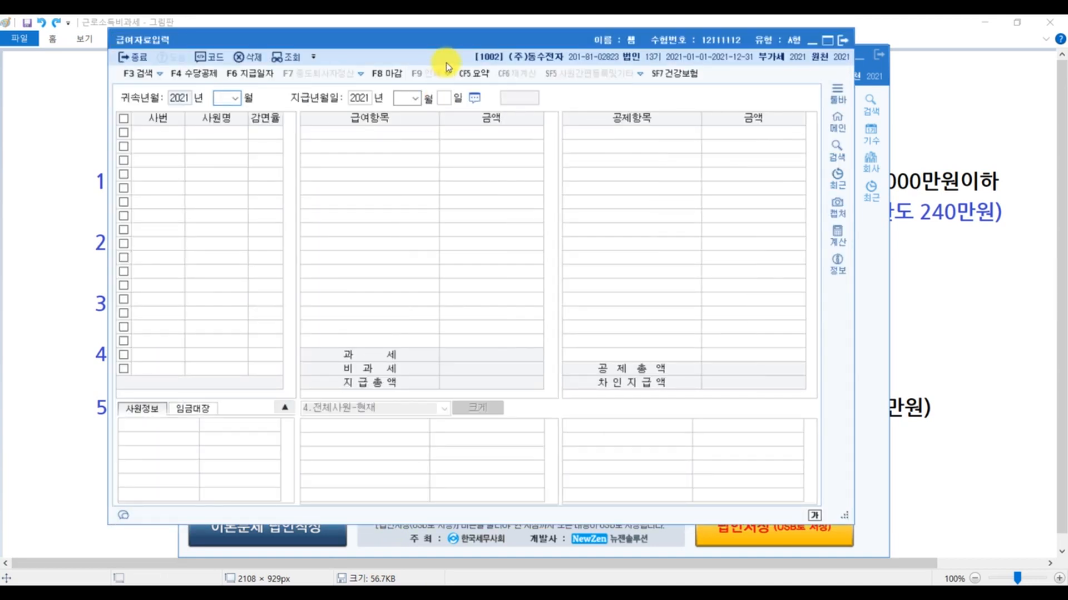
click(203, 77)
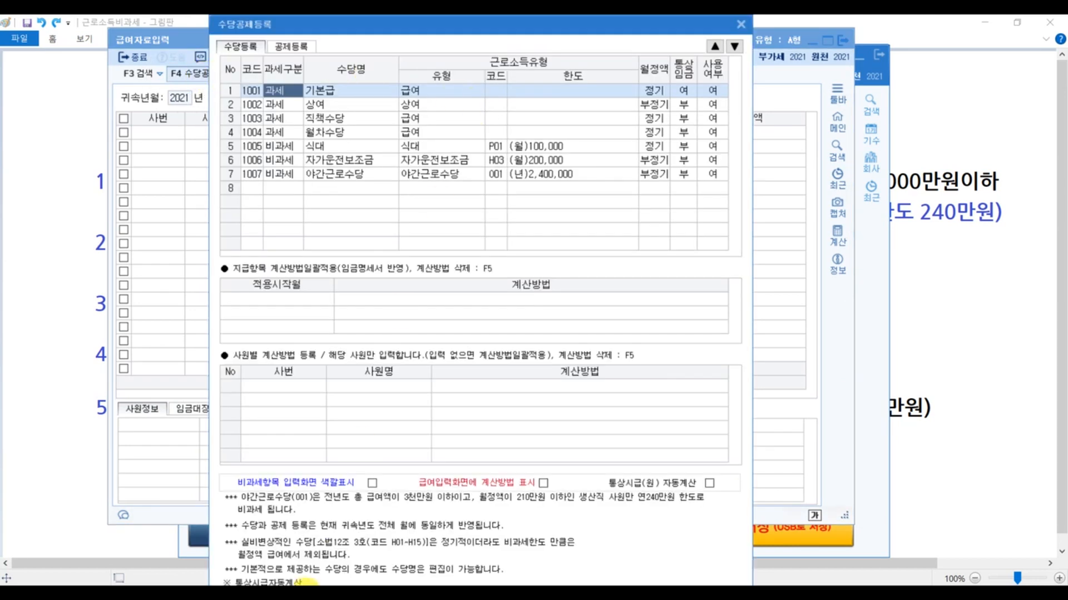
mouse_move(300, 583)
click(238, 542)
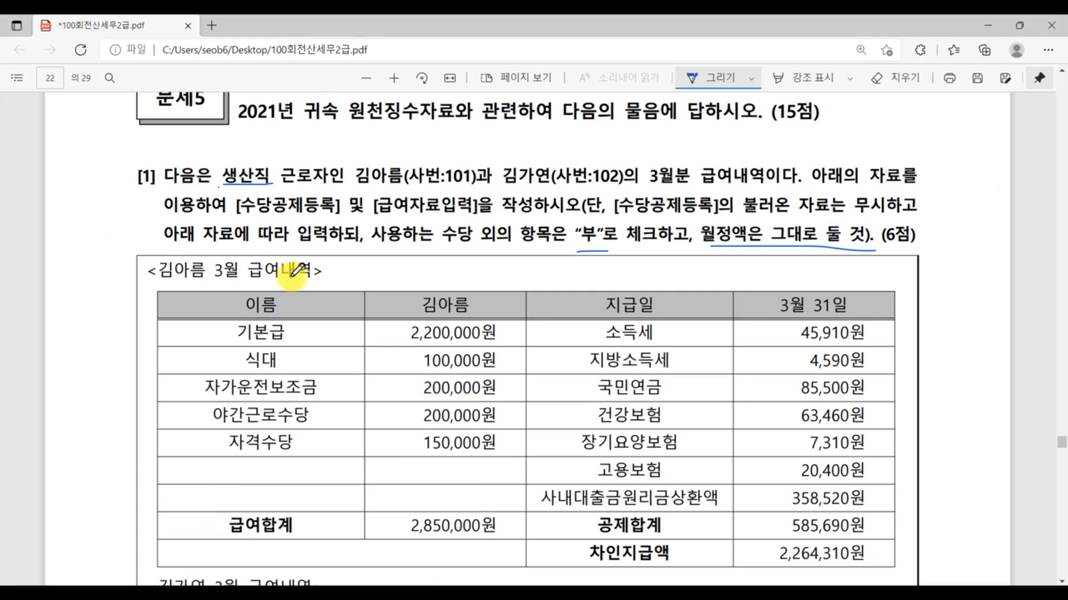
click(323, 590)
click(392, 547)
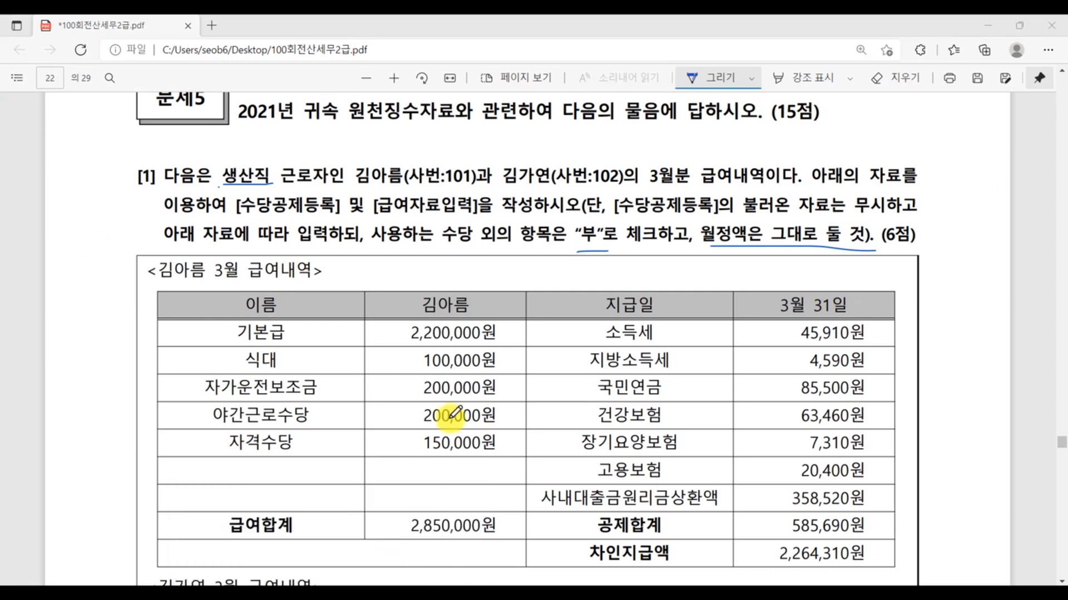
click(335, 46)
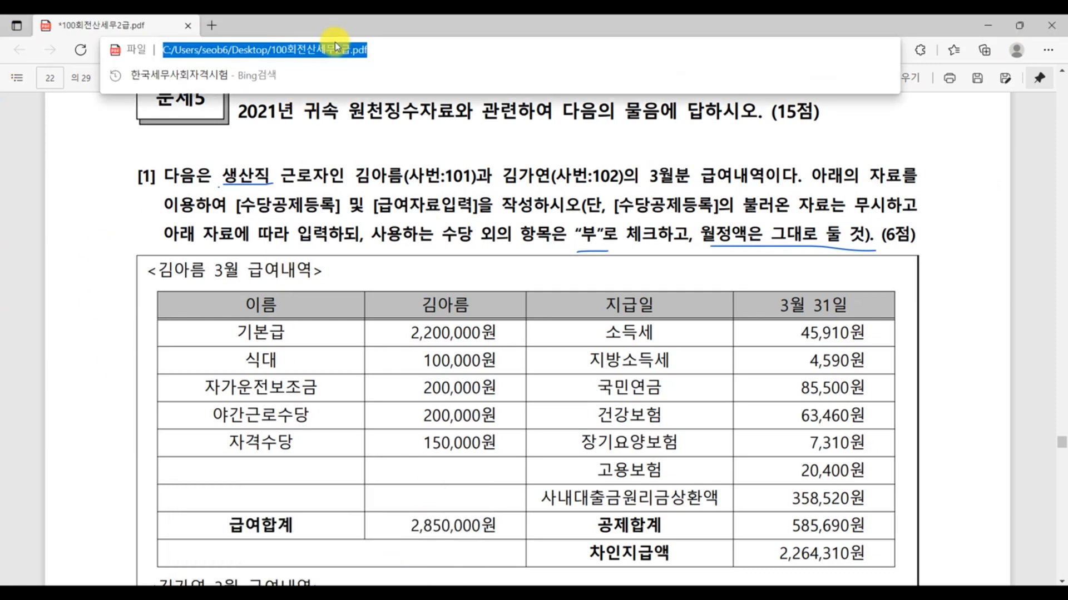
key(BackSpace)
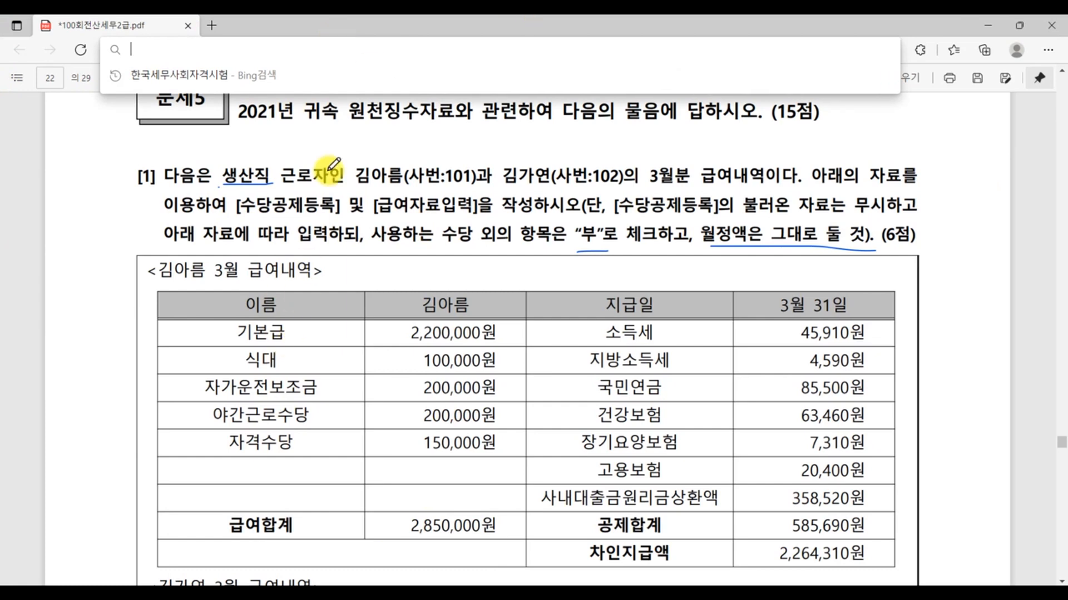
click(319, 212)
- In the first March payroll table, write 비 beside 식대, 자가운전보조금 and 야간근로수당 and circle the first character of each
scroll(353, 203, down, 2)
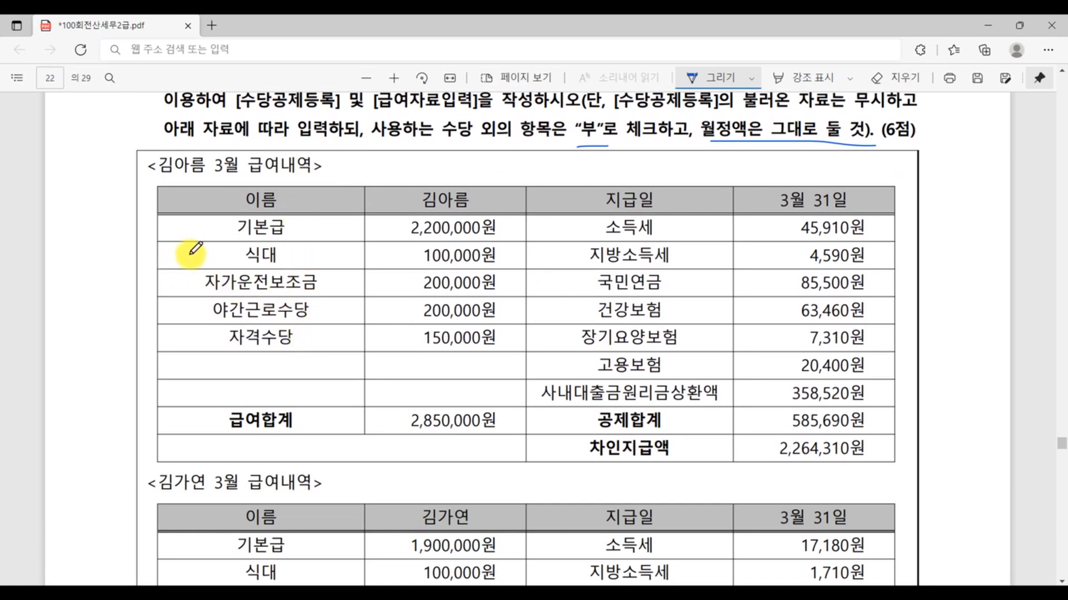
mouse_move(179, 246)
mouse_down()
mouse_move(197, 271)
mouse_move(177, 296)
mouse_move(181, 323)
mouse_move(195, 332)
mouse_up()
mouse_move(248, 264)
mouse_down()
mouse_move(220, 293)
mouse_move(229, 318)
mouse_up()
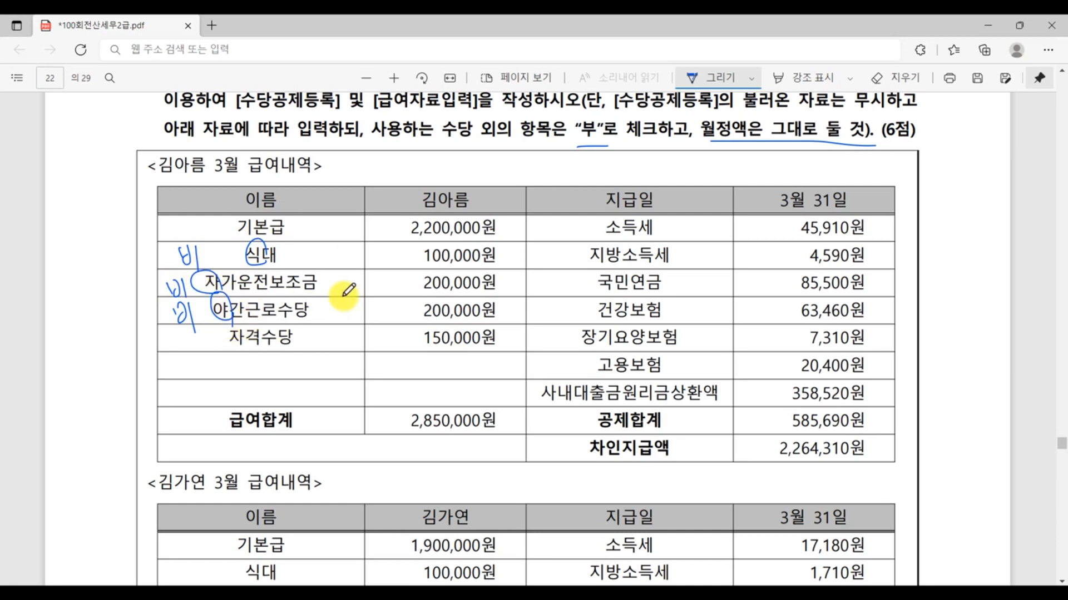
scroll(490, 371, down, 9)
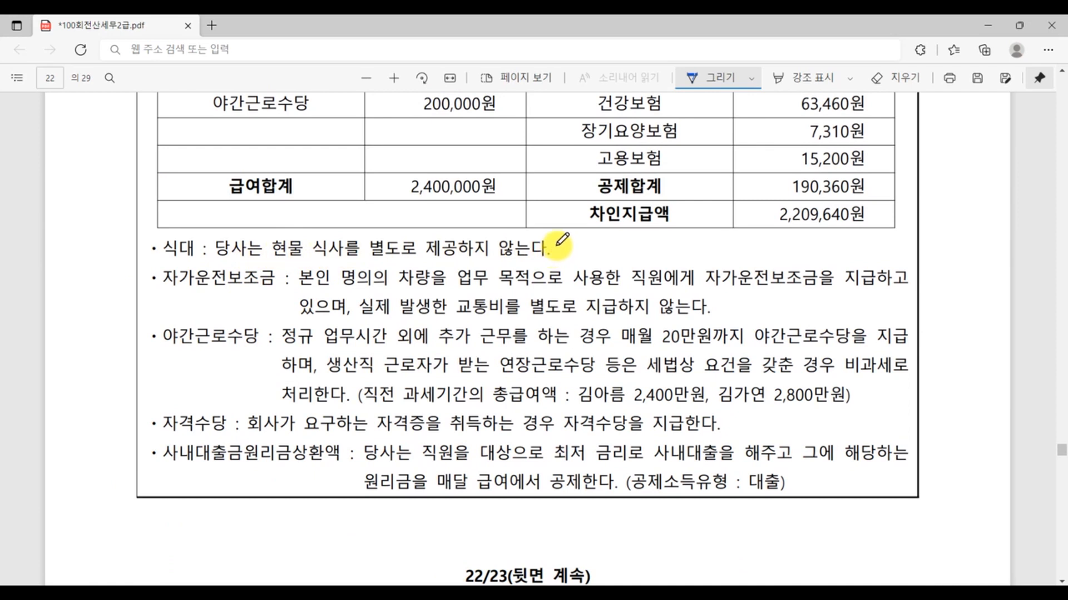
- In the notes below the payroll tables, circle 식대 and 자가, and underline 자가운전보조금, 본인 명의의 차량 and 별도로 지급하지 않는다
drag(162, 242, 190, 259)
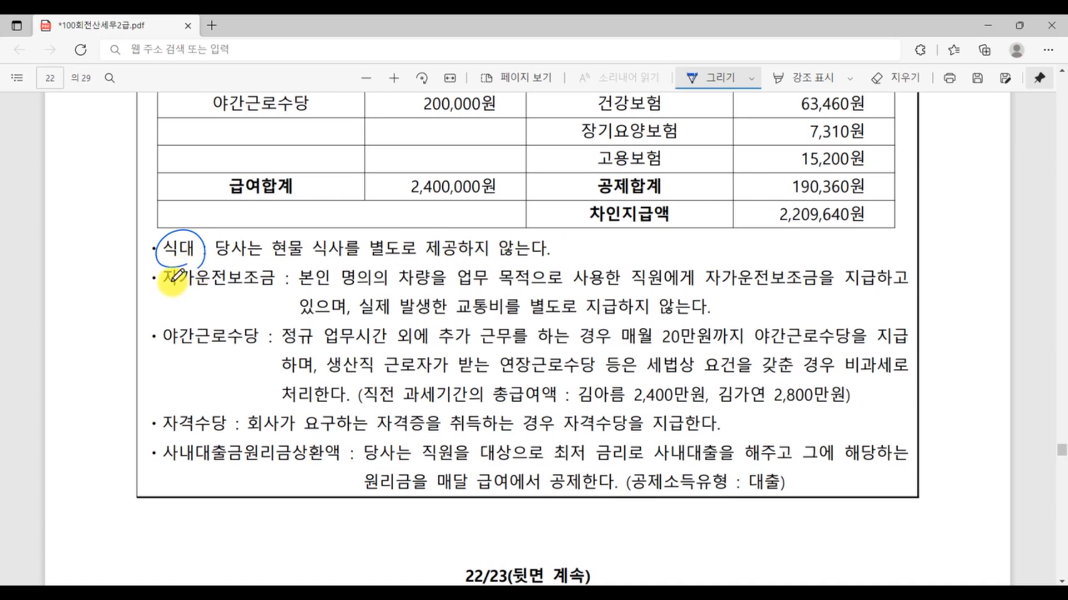
drag(163, 289, 280, 292)
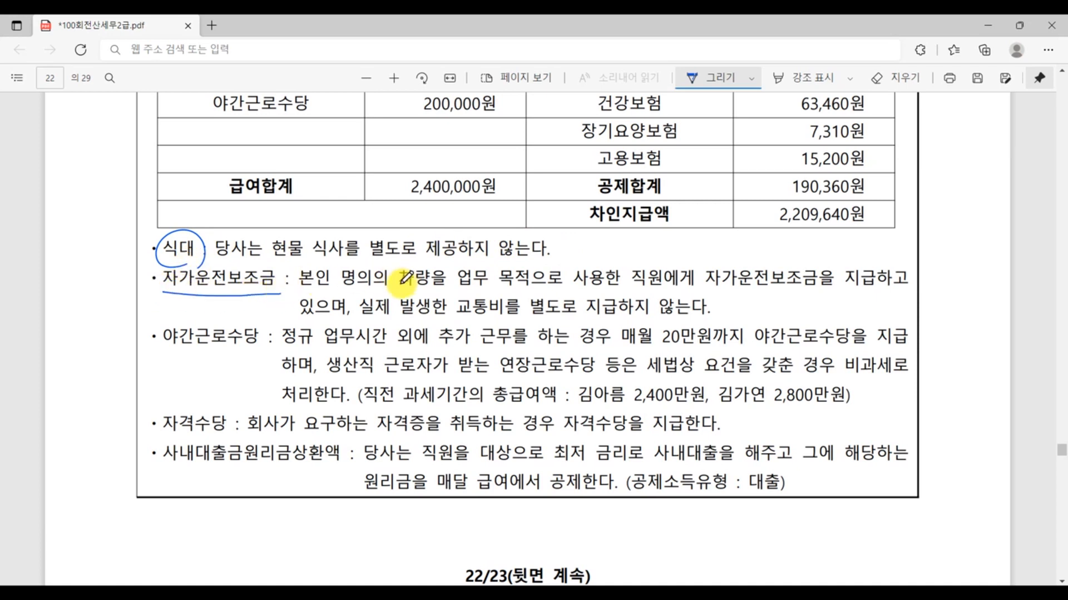
drag(303, 291, 423, 292)
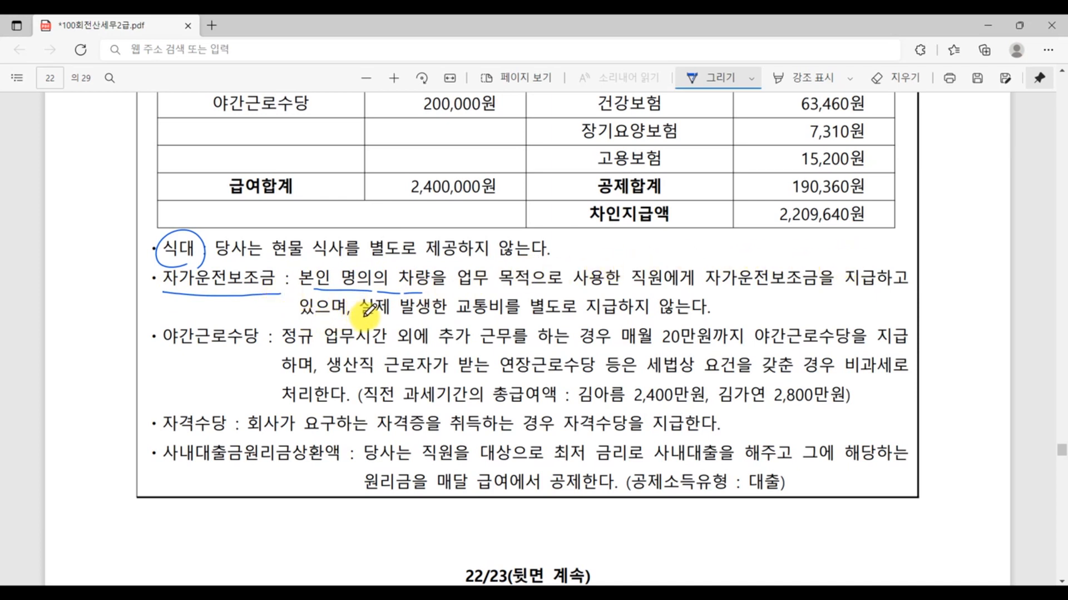
drag(538, 316, 690, 314)
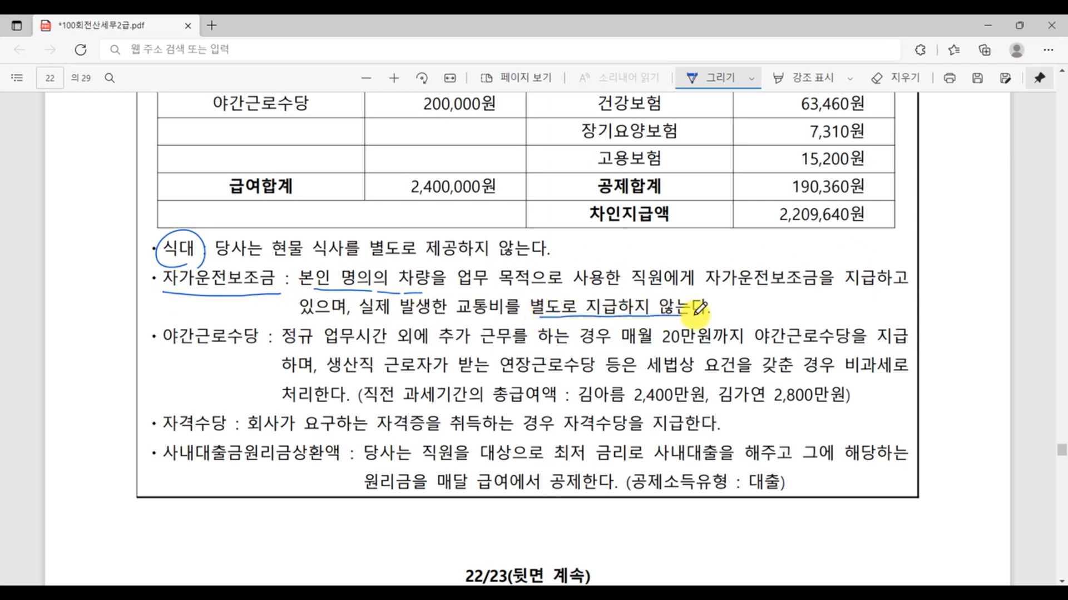
mouse_move(197, 290)
mouse_down()
mouse_move(154, 271)
mouse_move(193, 291)
mouse_up()
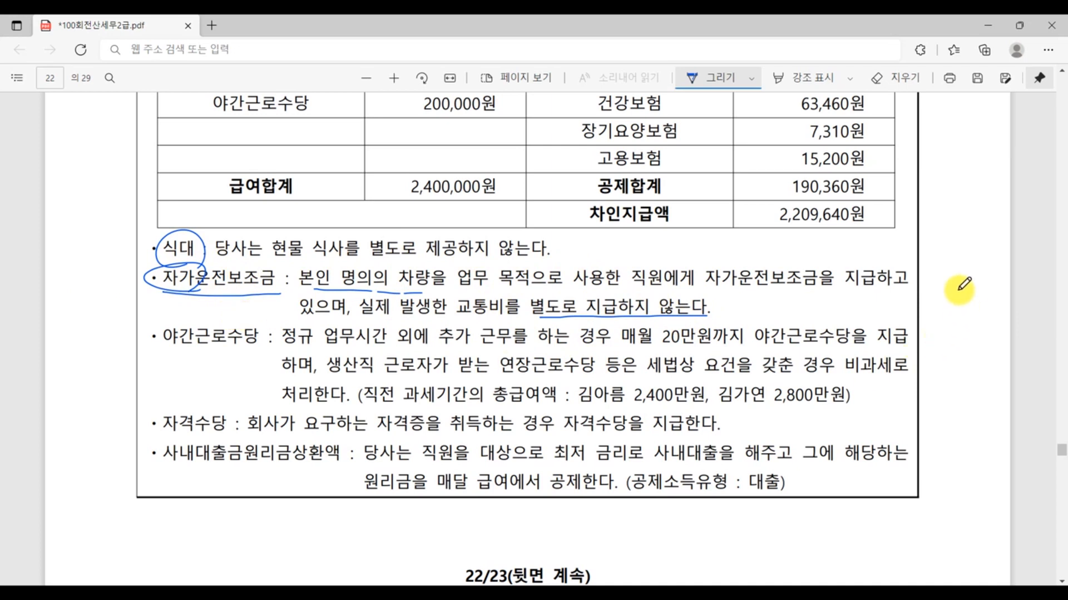
- Circle 본인 명의의, underline 차량을 업무, and write an underlined note “2022년 : 리스” beside the 자가운전보조금 explanation
drag(720, 308, 796, 313)
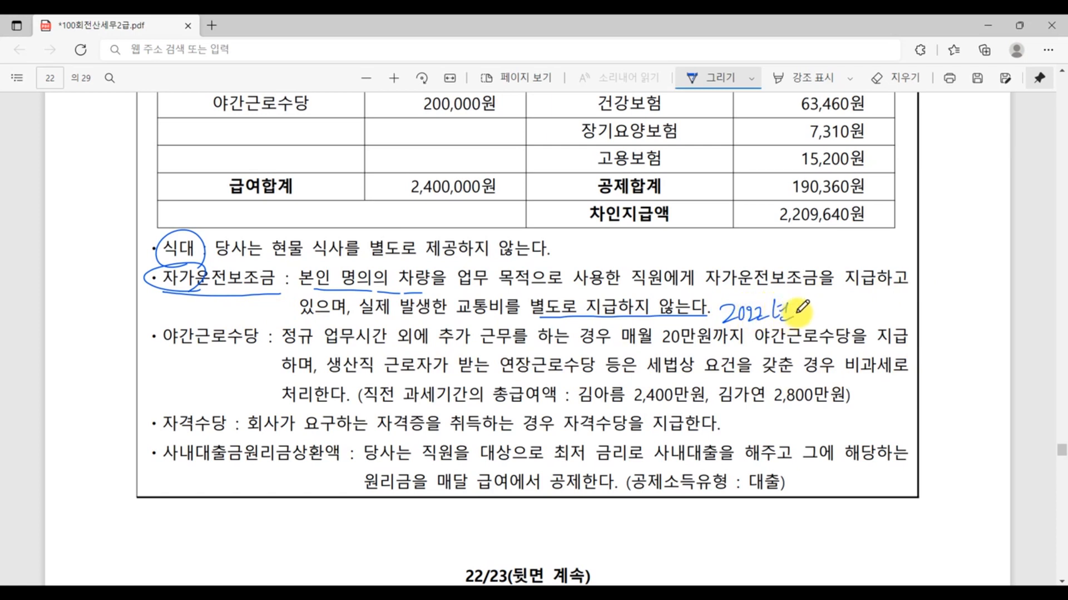
mouse_move(381, 287)
mouse_down()
mouse_move(404, 271)
mouse_move(364, 289)
mouse_move(492, 291)
mouse_up()
drag(420, 293, 495, 293)
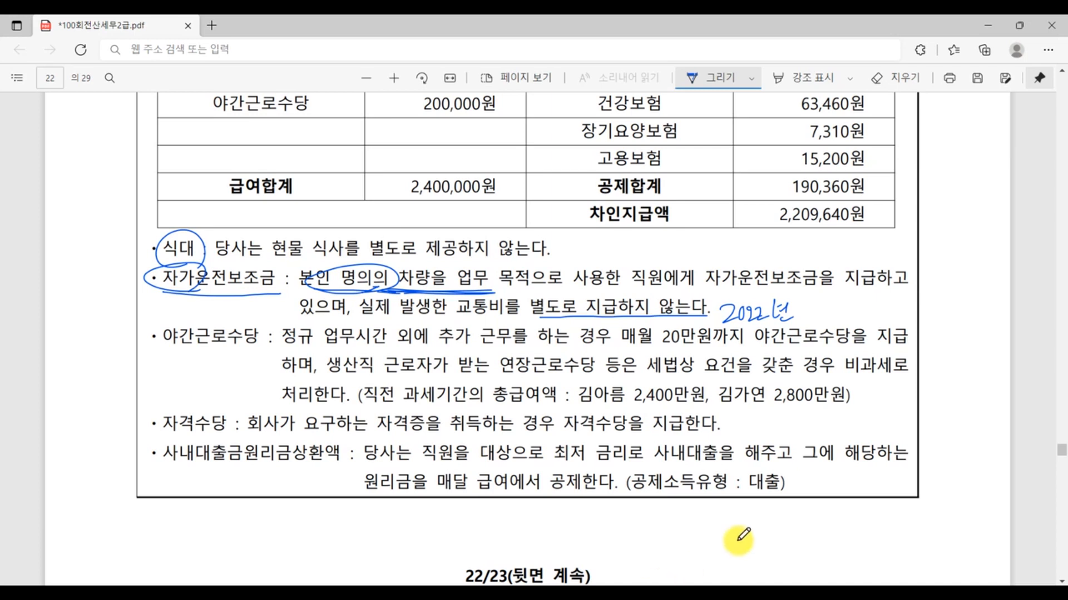
click(802, 307)
click(803, 317)
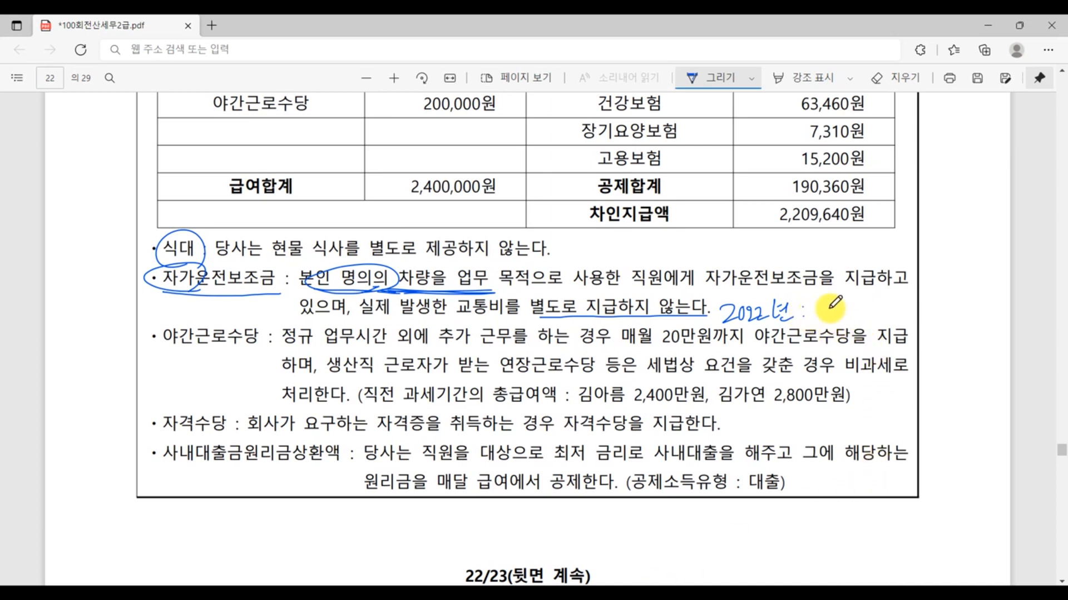
drag(820, 303, 828, 316)
mouse_move(836, 302)
mouse_down()
mouse_move(836, 323)
mouse_move(862, 319)
mouse_up()
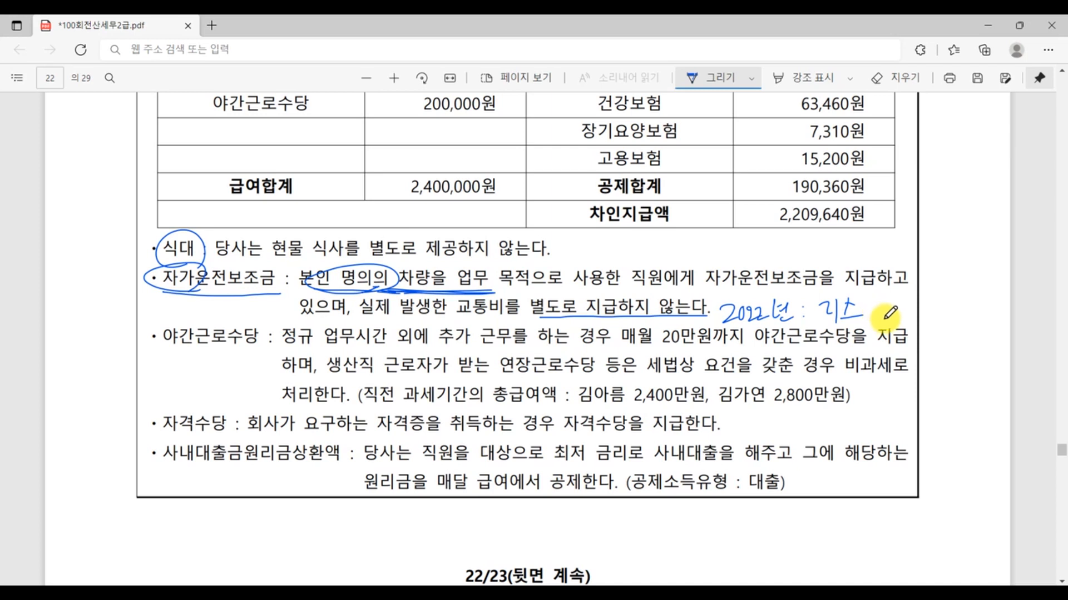
drag(810, 321, 883, 324)
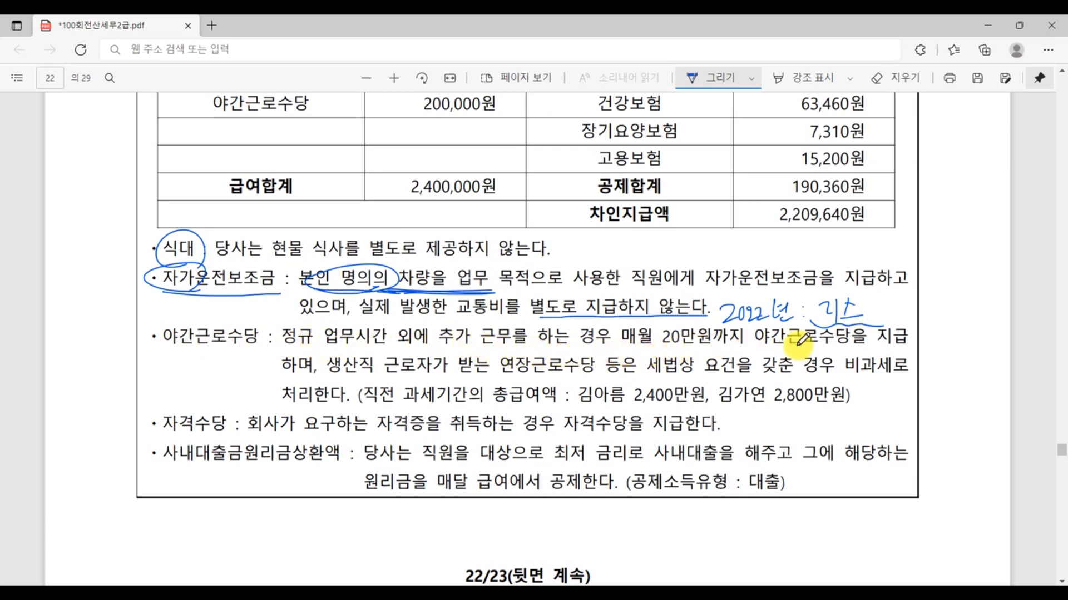
- In the 야간근로수당 note, circle 생산직 and underline 야간근로수당, 야간근로수당을 지급, 연장근로수당 and 비과세로
drag(752, 349, 910, 351)
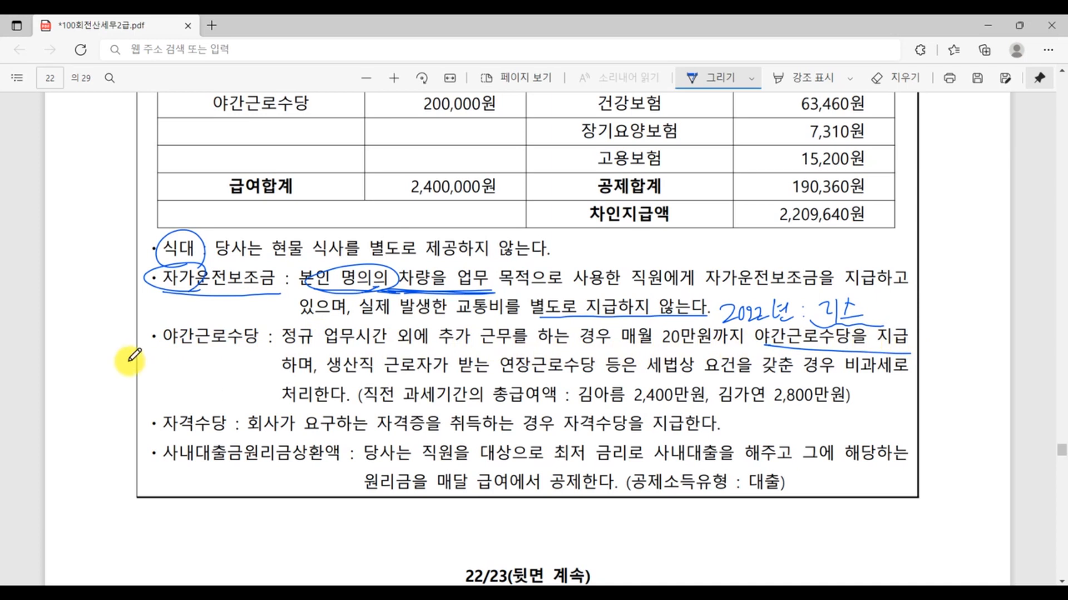
mouse_move(369, 369)
mouse_down()
mouse_move(328, 367)
mouse_move(389, 373)
mouse_up()
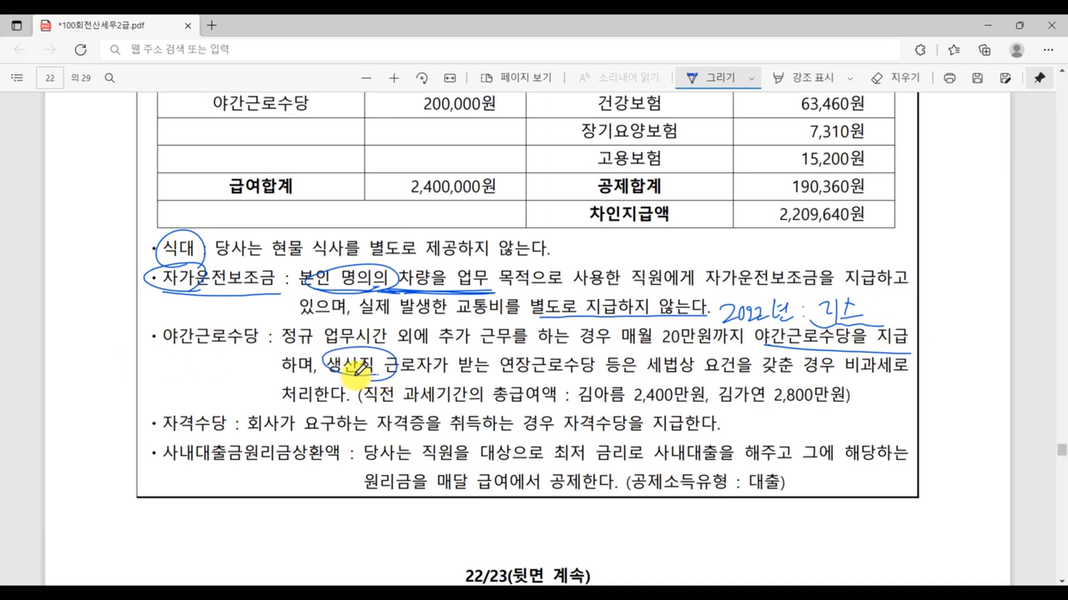
drag(502, 374, 607, 377)
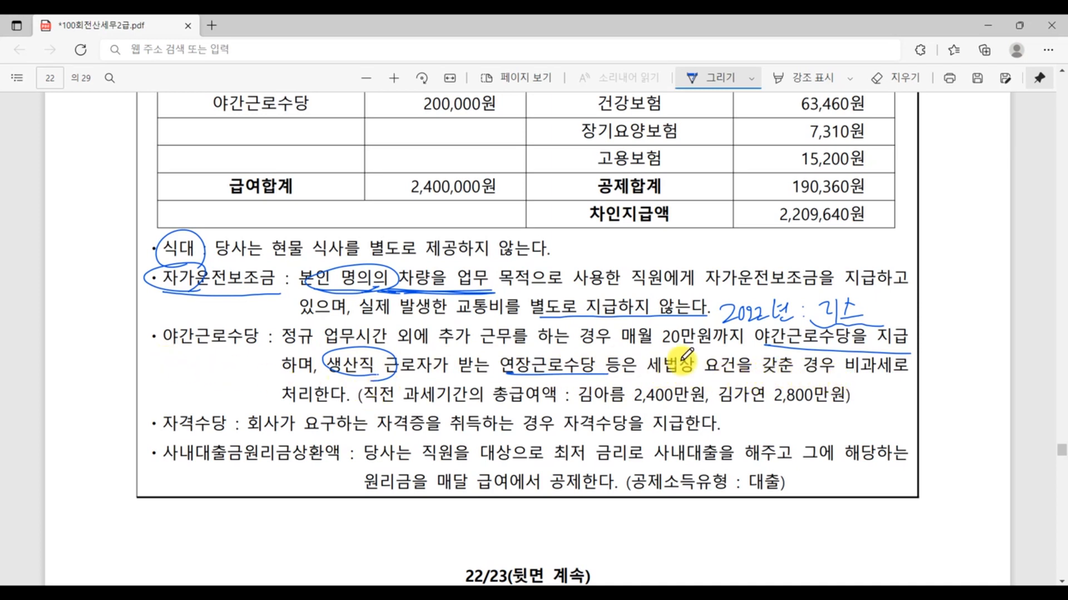
drag(166, 348, 274, 354)
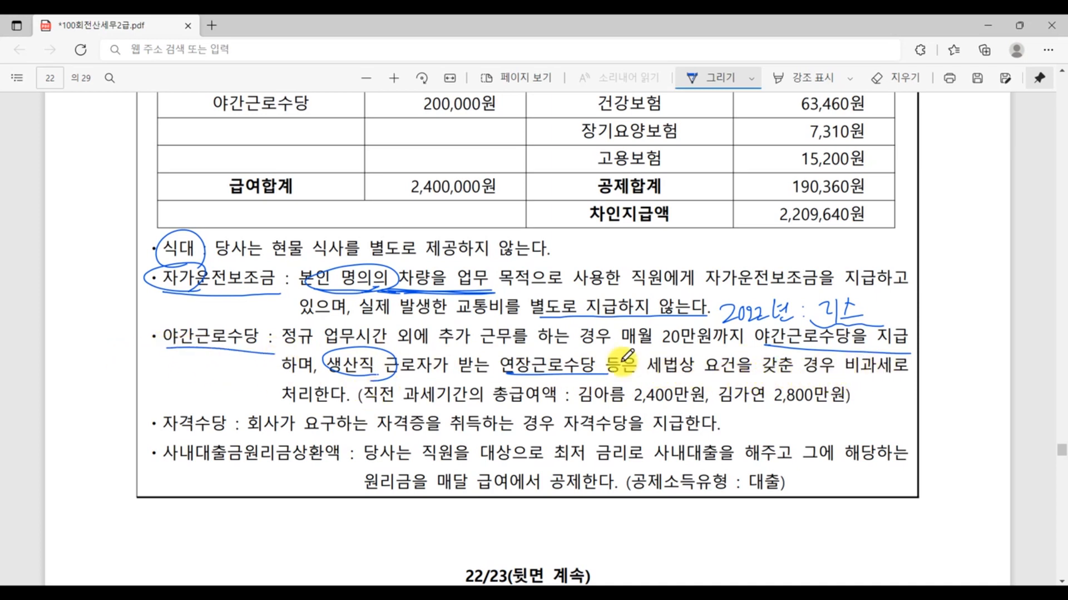
drag(828, 376, 920, 379)
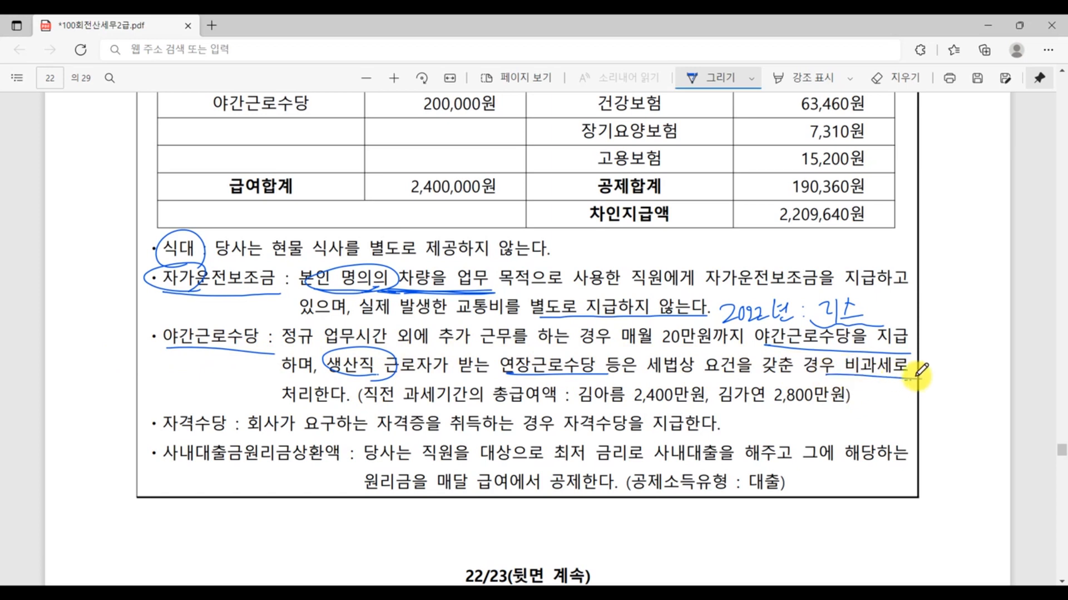
- Underline 총급여액 and both employees' prior-year pay figures, 2,400만원 and 2,800만원, in the 야간근로수당 note
drag(493, 404, 556, 404)
drag(625, 404, 705, 403)
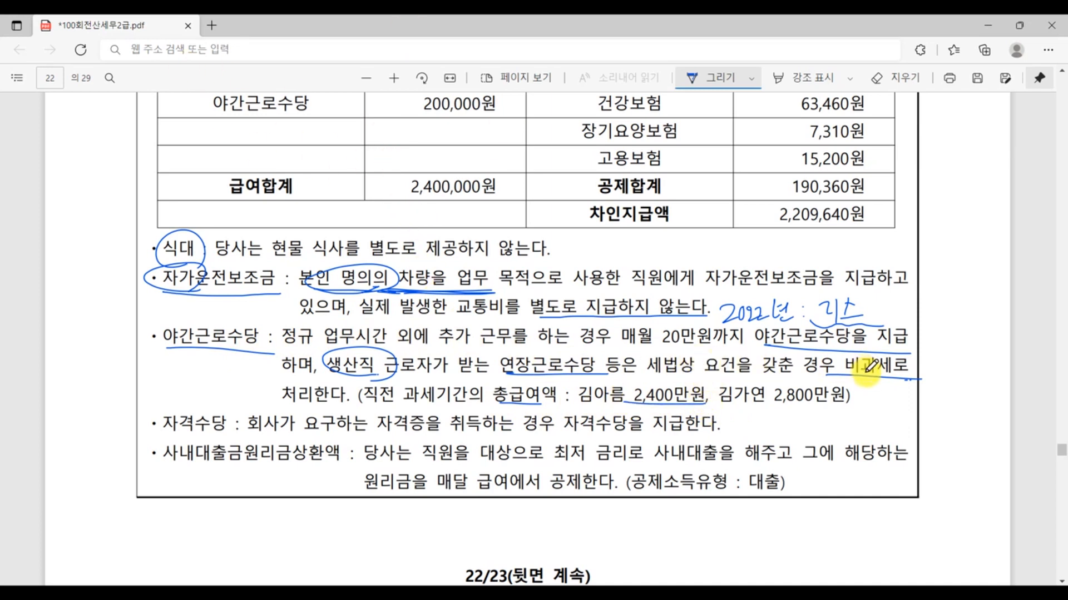
mouse_move(576, 405)
mouse_down()
mouse_move(799, 413)
mouse_move(776, 400)
mouse_move(796, 403)
mouse_up()
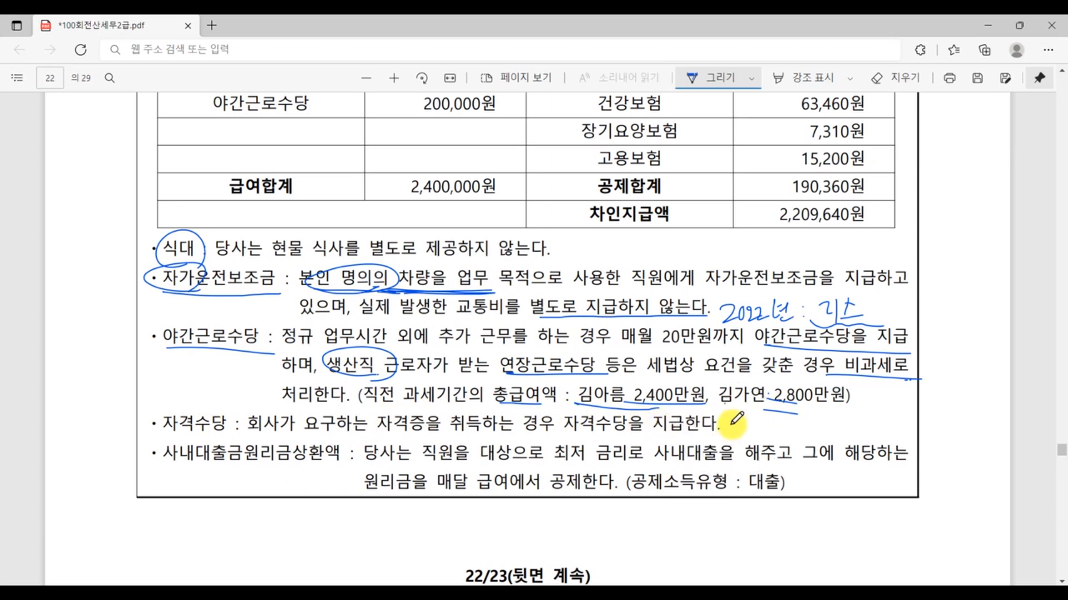
- Underline 자격수당, 사내대출금원리금상환액 and the explanation of the company loan repayment, and mark its 공제소득유형, 대출
drag(161, 434, 225, 432)
drag(157, 467, 349, 453)
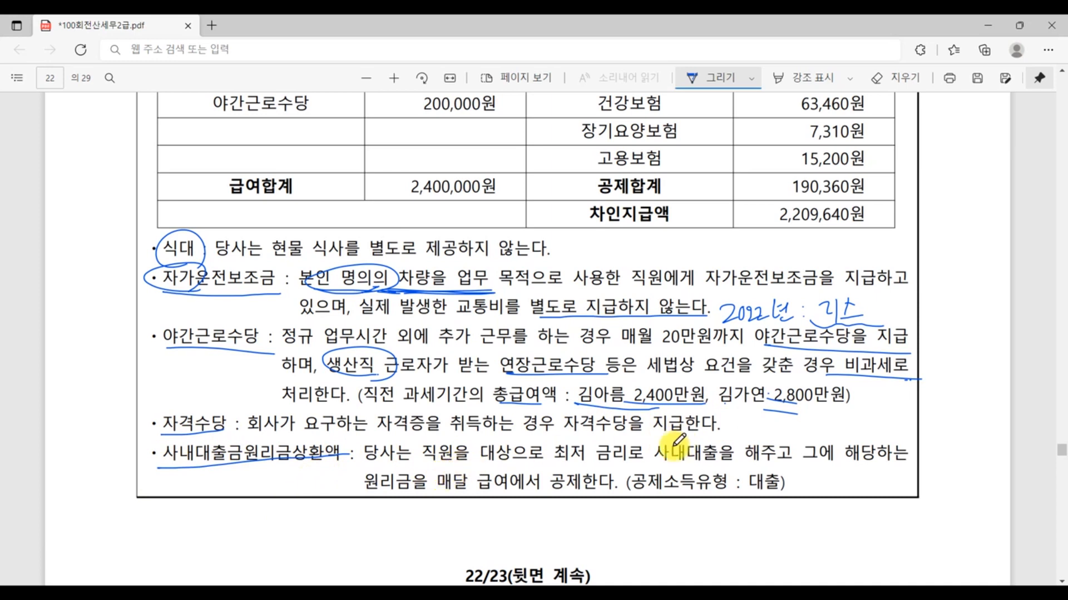
drag(656, 459, 928, 466)
drag(368, 494, 598, 496)
mouse_move(747, 493)
mouse_down()
mouse_move(809, 484)
mouse_move(767, 467)
mouse_move(740, 489)
mouse_move(781, 506)
mouse_up()
- Underline 사내대출금원리금상환액 in the first March payroll table and add a check mark beside it
scroll(953, 411, up, 5)
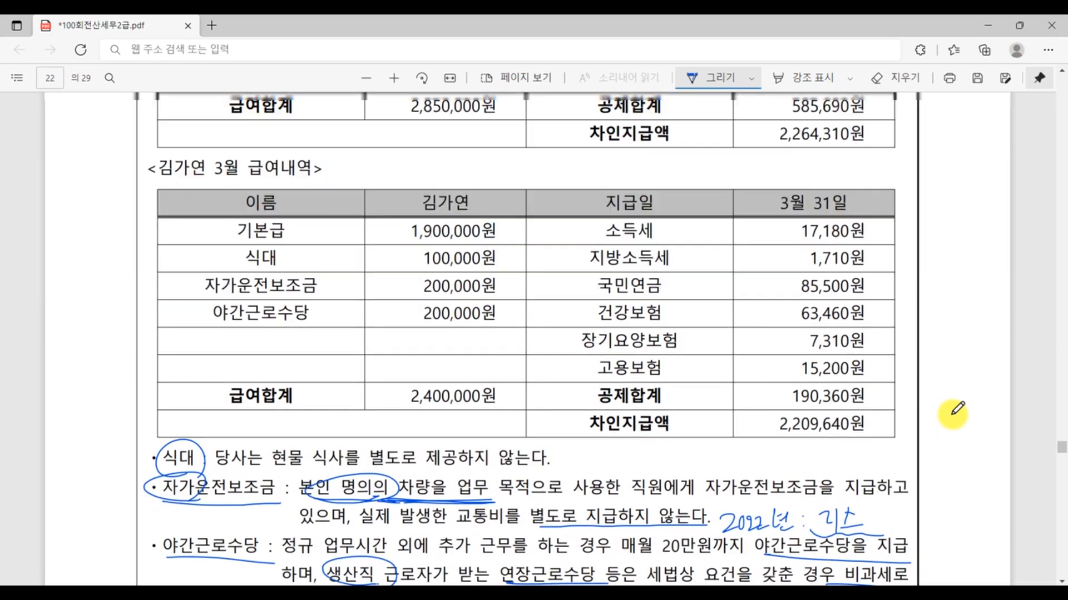
scroll(953, 412, down, 2)
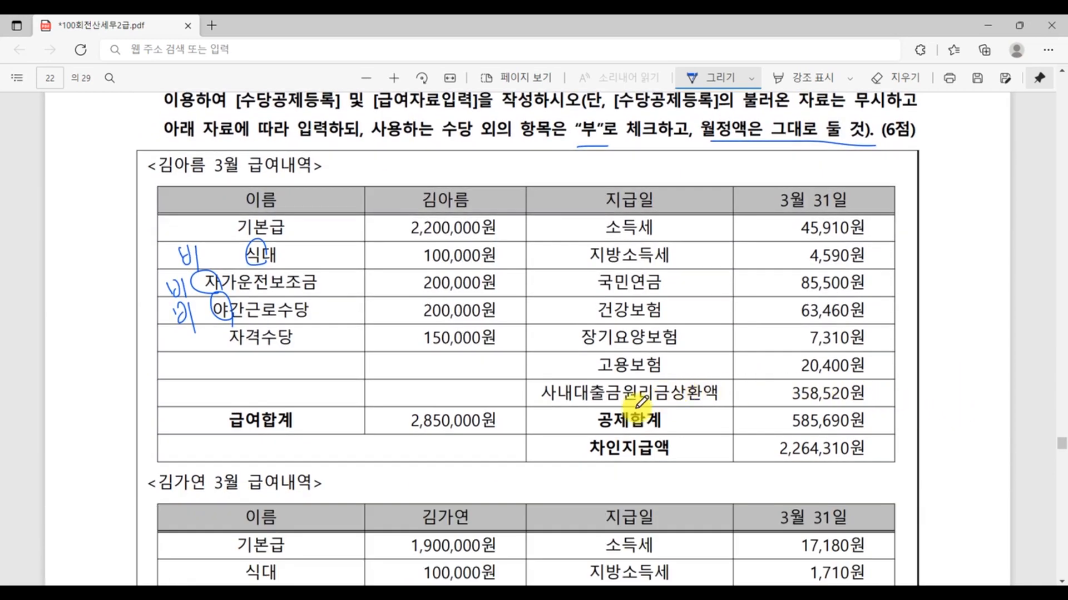
drag(554, 408, 751, 394)
mouse_move(720, 379)
mouse_down()
mouse_move(733, 396)
mouse_move(761, 356)
mouse_up()
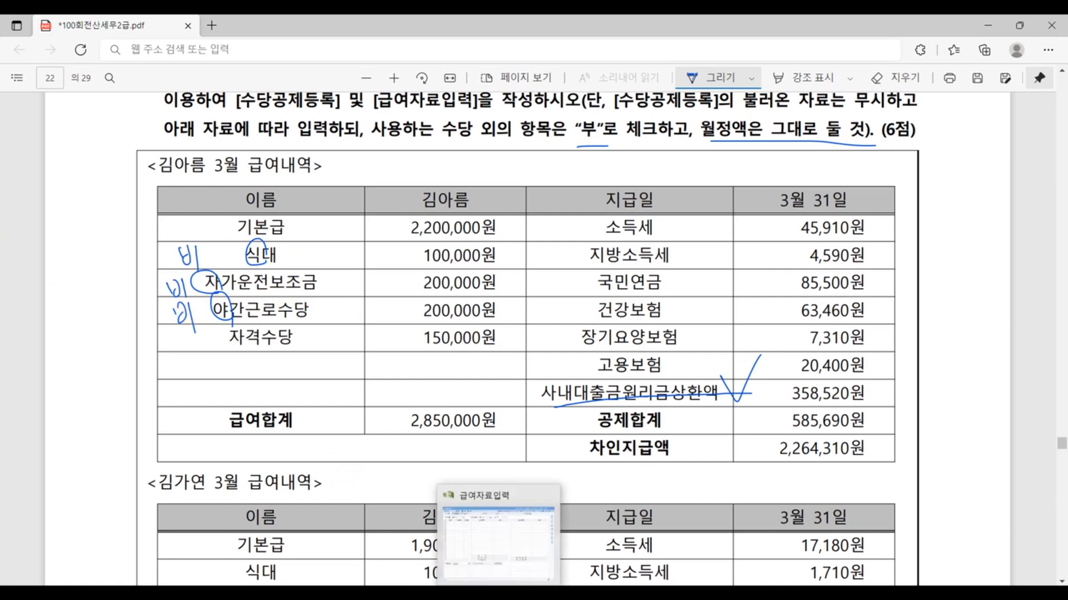
- Switch to 급여자료입력 in KcLep, reopen 수당공제등록, and look over its 공제등록 and 수당등록 lists
click(501, 593)
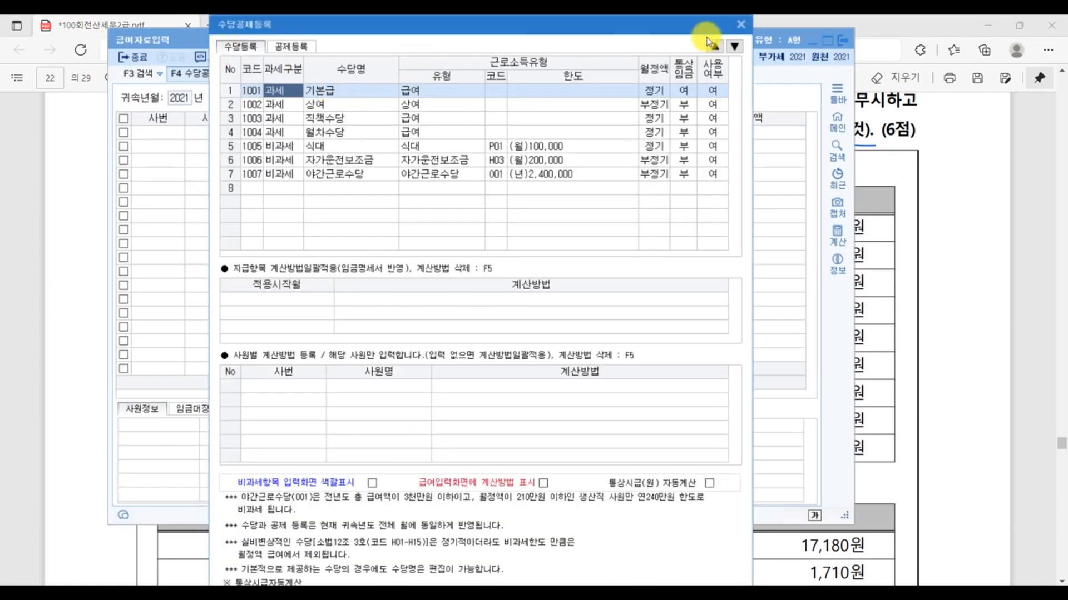
click(742, 25)
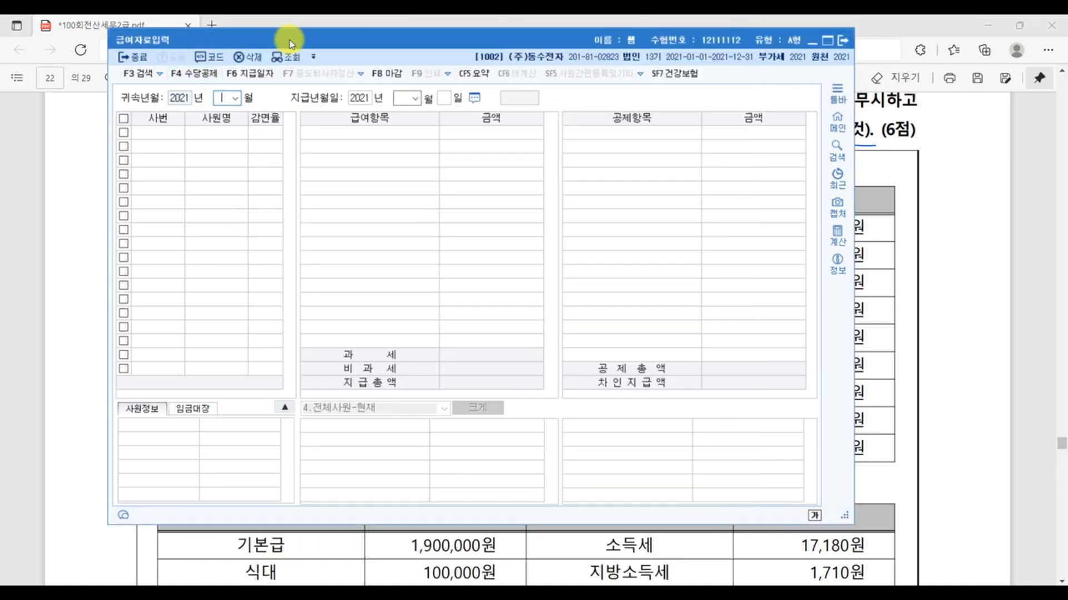
click(207, 74)
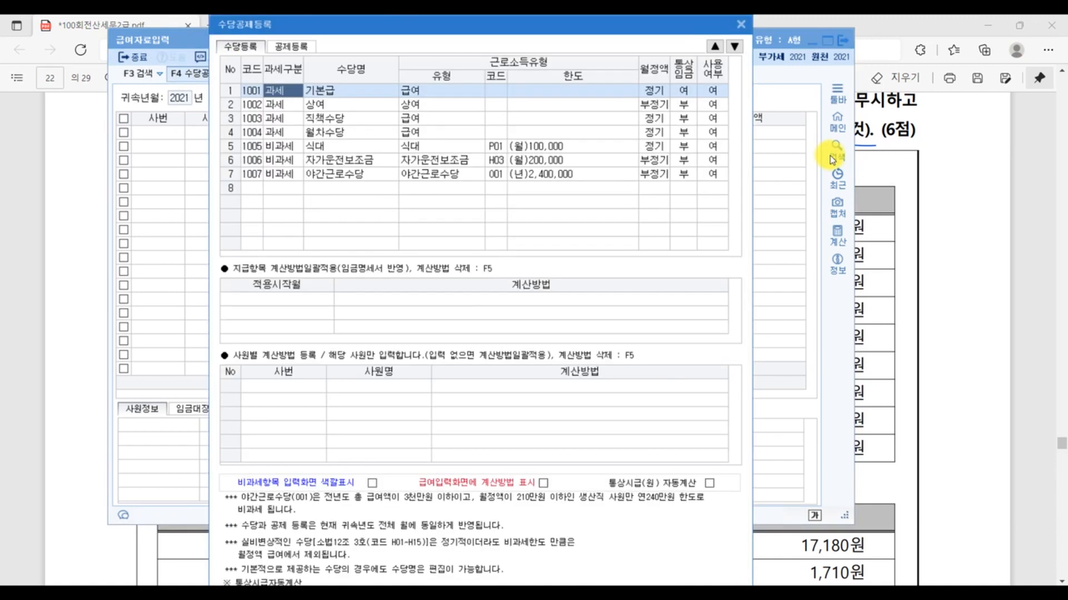
click(321, 299)
click(284, 49)
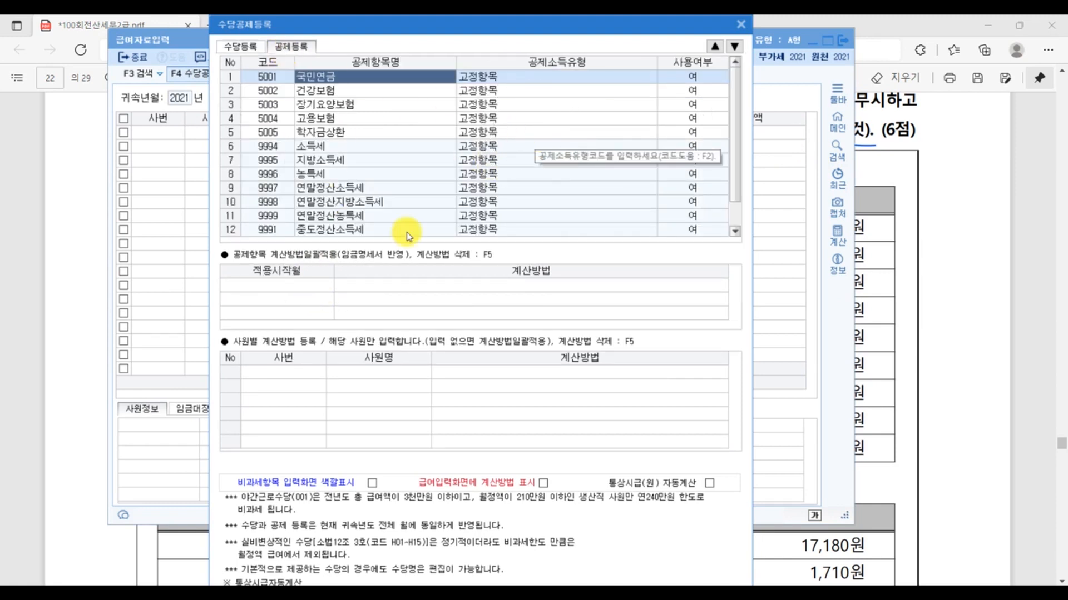
click(240, 46)
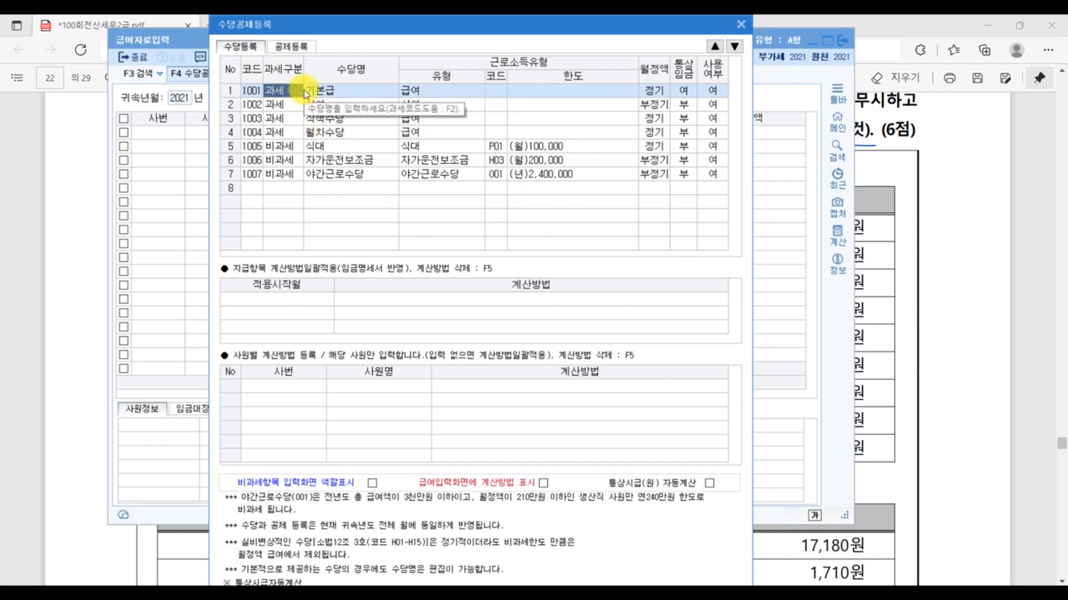
- Move 식대 up the 수당등록 list to row 2, directly below 기본급
click(322, 146)
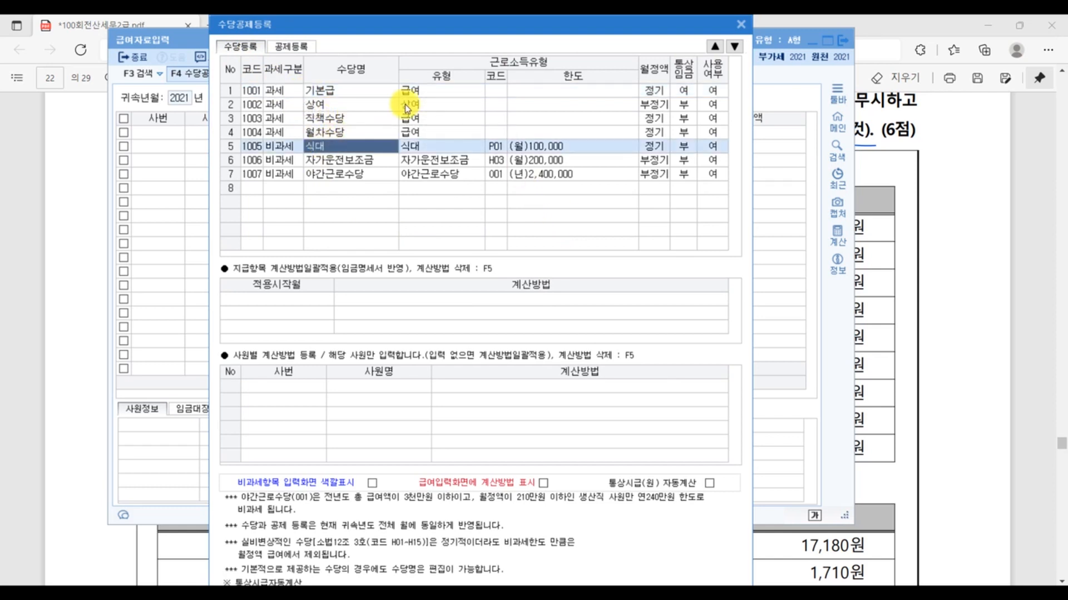
click(711, 49)
click(712, 49)
click(711, 49)
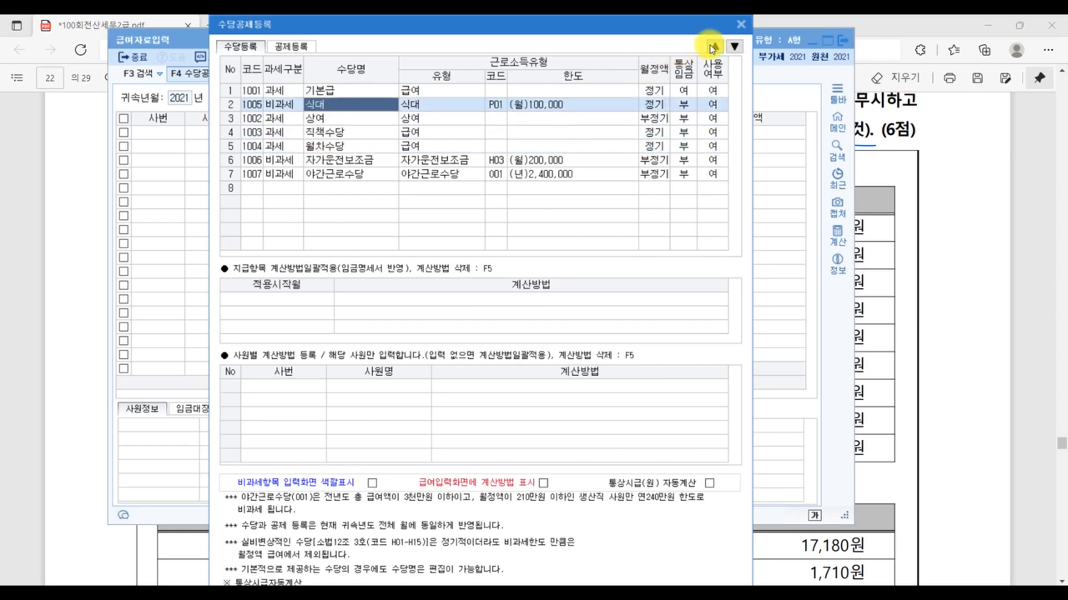
- Check the allowance order in the exam PDF and move 자가운전보조금 up to row 3, directly below 식대
click(1014, 208)
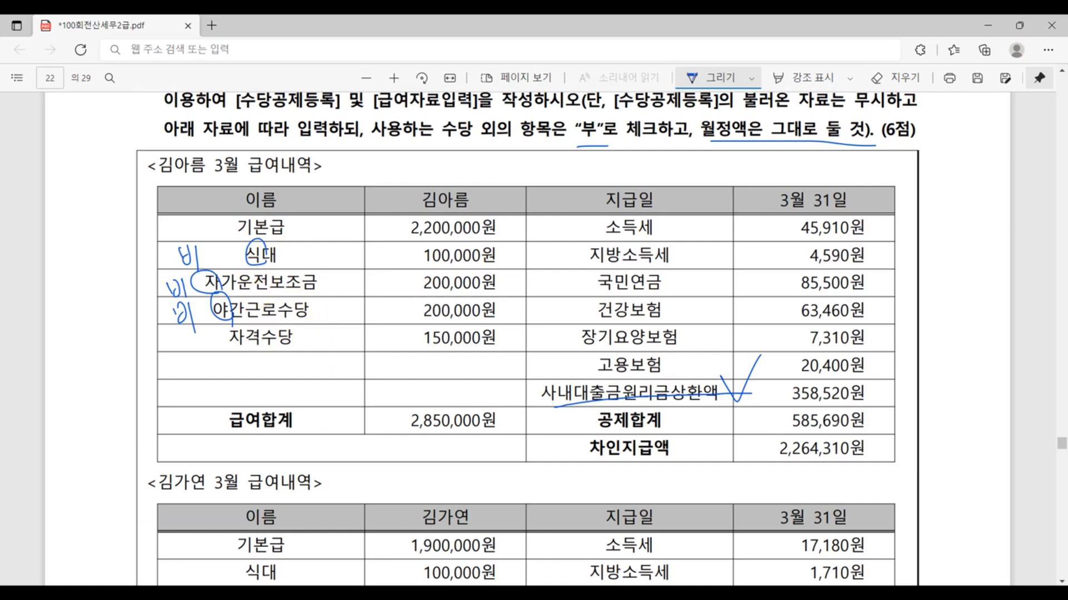
key(alt+Tab)
click(316, 159)
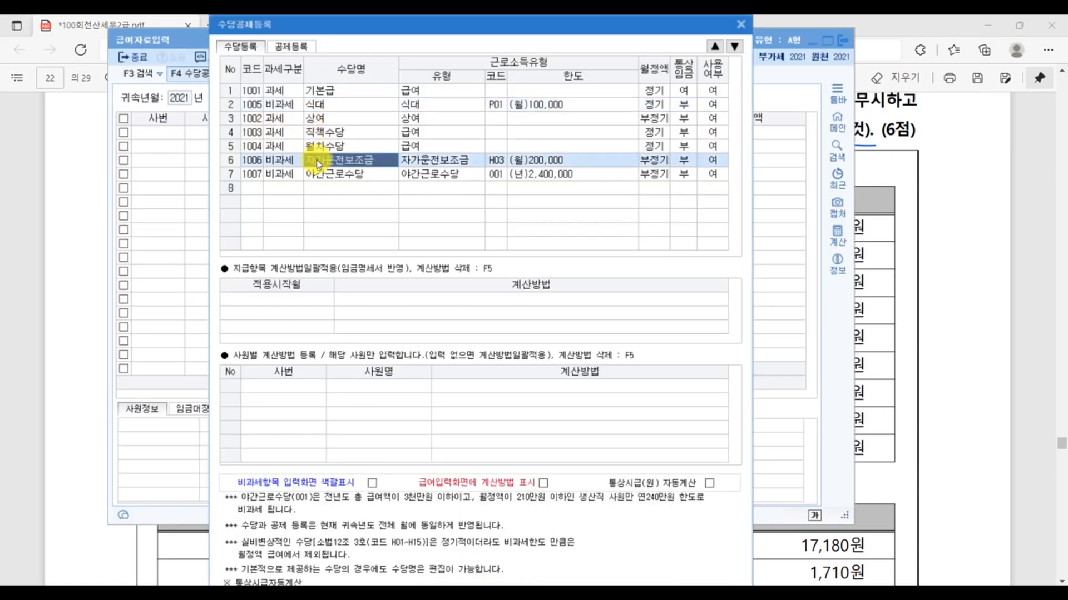
click(714, 47)
click(714, 47)
click(714, 47)
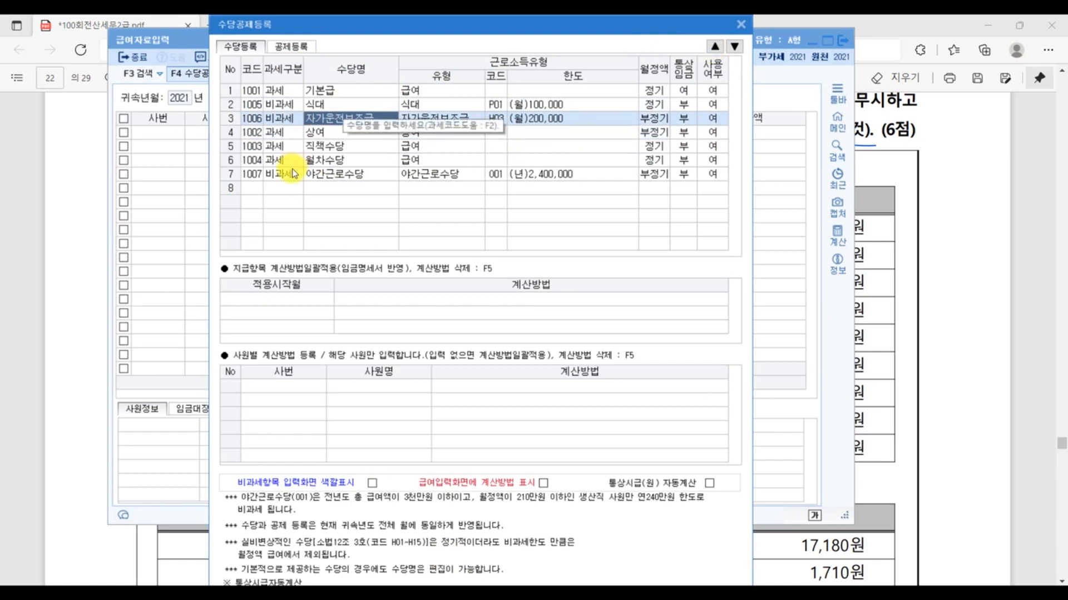
- Move 야간근로수당 to row 4, directly below 자가운전보조금, and switch back to the exam PDF
click(325, 174)
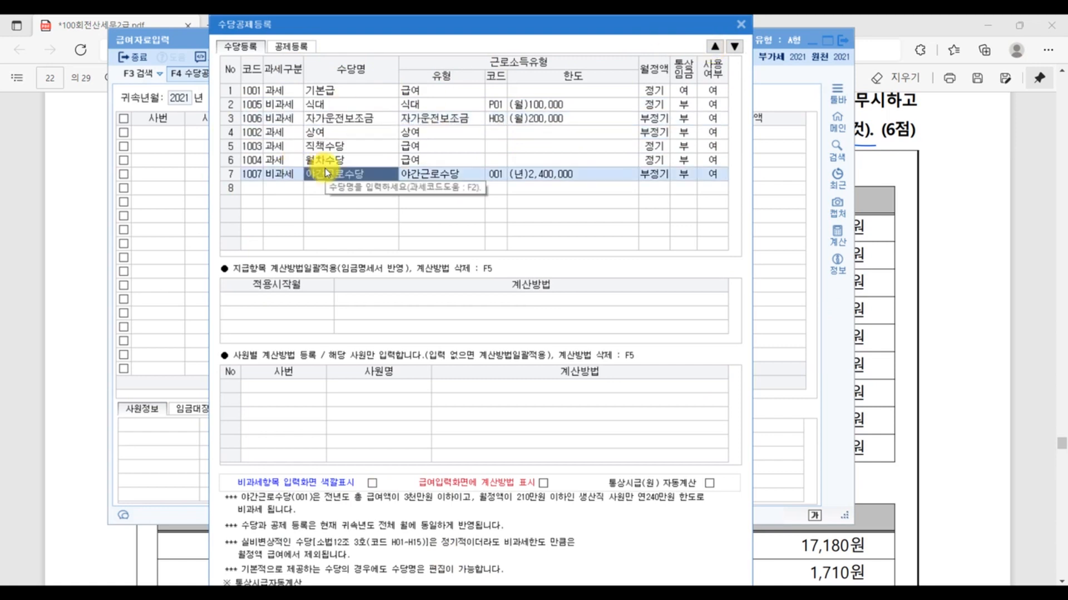
click(714, 47)
click(714, 46)
click(714, 48)
click(715, 48)
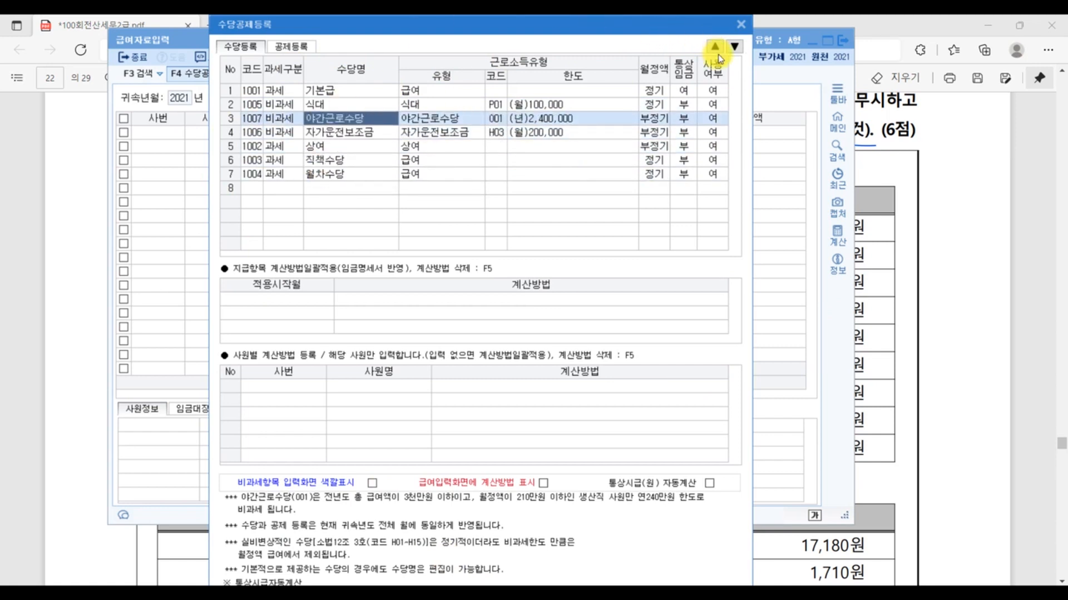
click(735, 48)
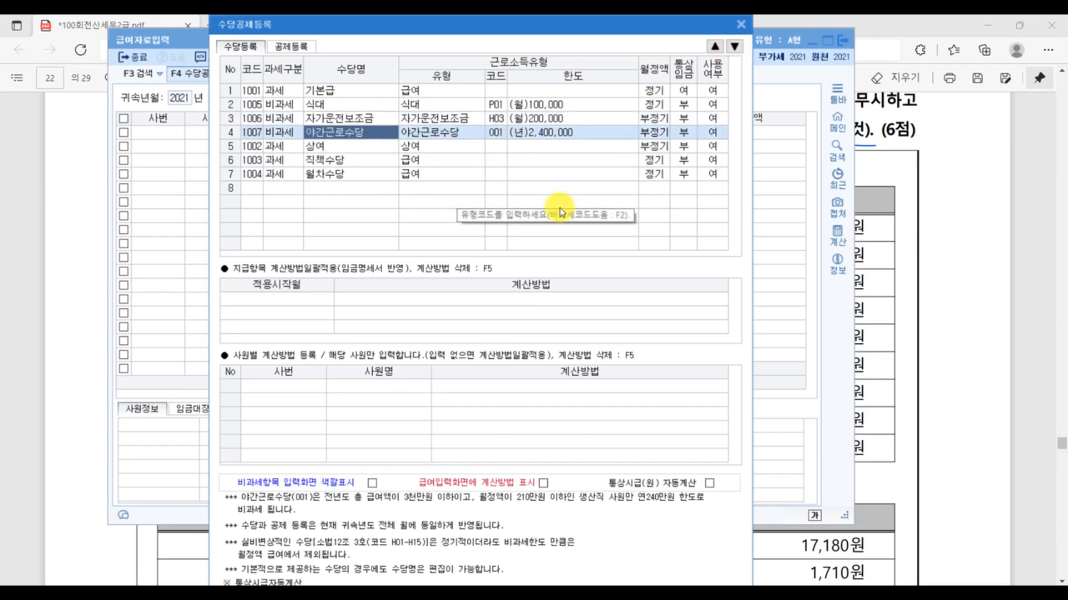
click(1016, 267)
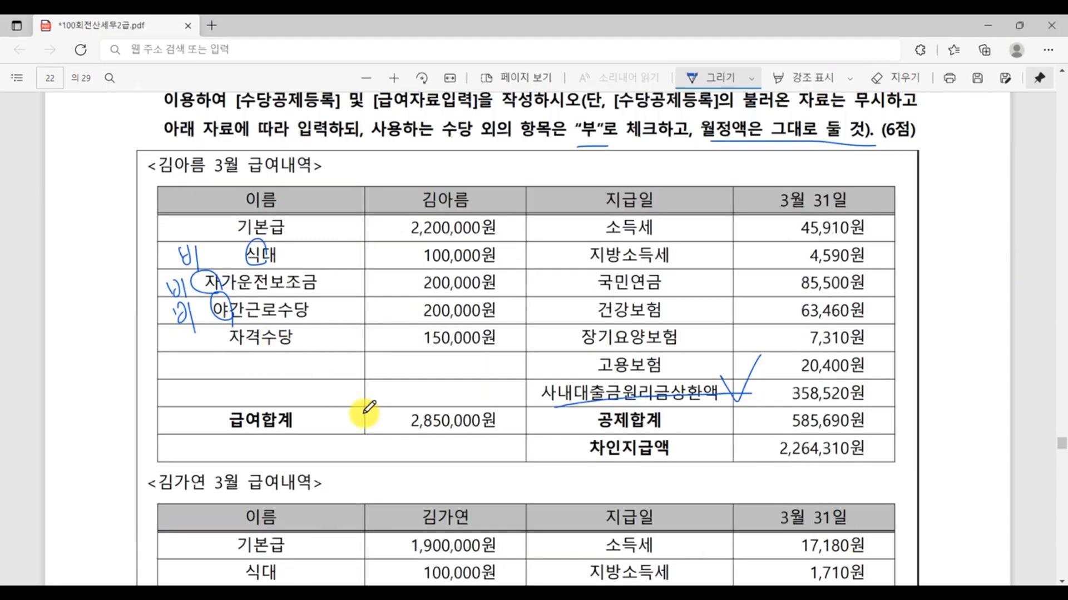
- Add a taxable (과세) allowance named 자격수당 in the first empty row of the 수당등록 list in KcLep
click(499, 593)
click(279, 190)
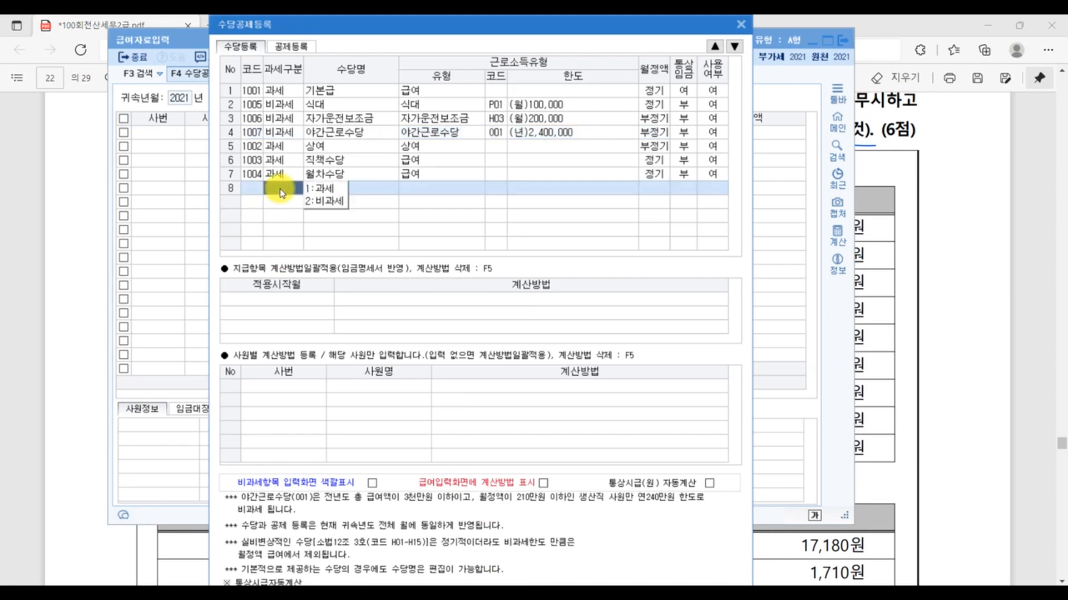
text(1)
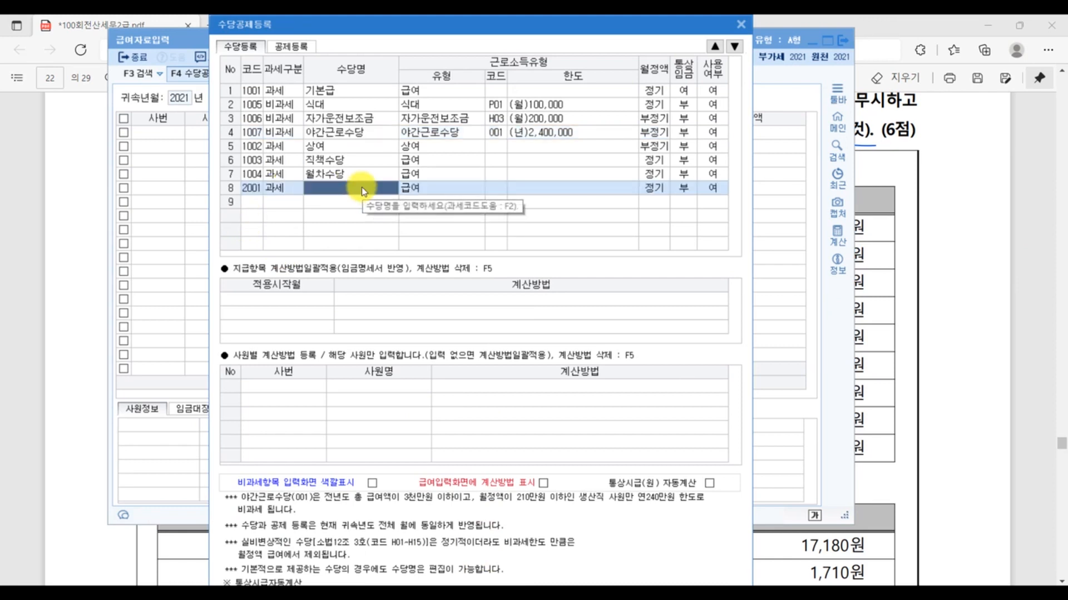
text(자격수당)
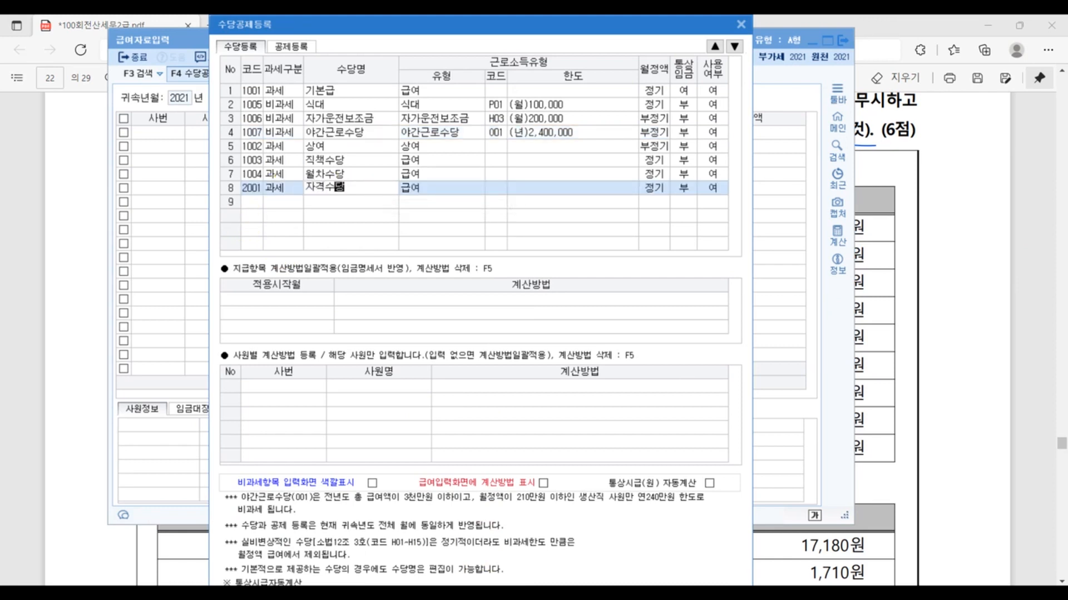
key(Return)
- Move 자격수당 up the 수당등록 list to row 5, directly below 야간근로수당
click(361, 187)
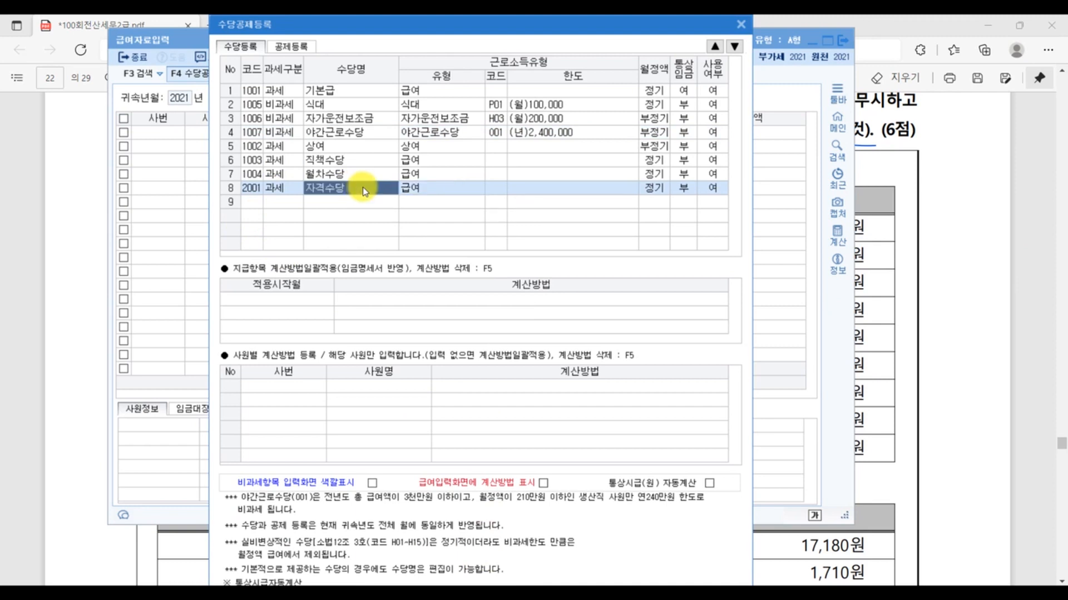
click(715, 47)
click(715, 47)
click(715, 47)
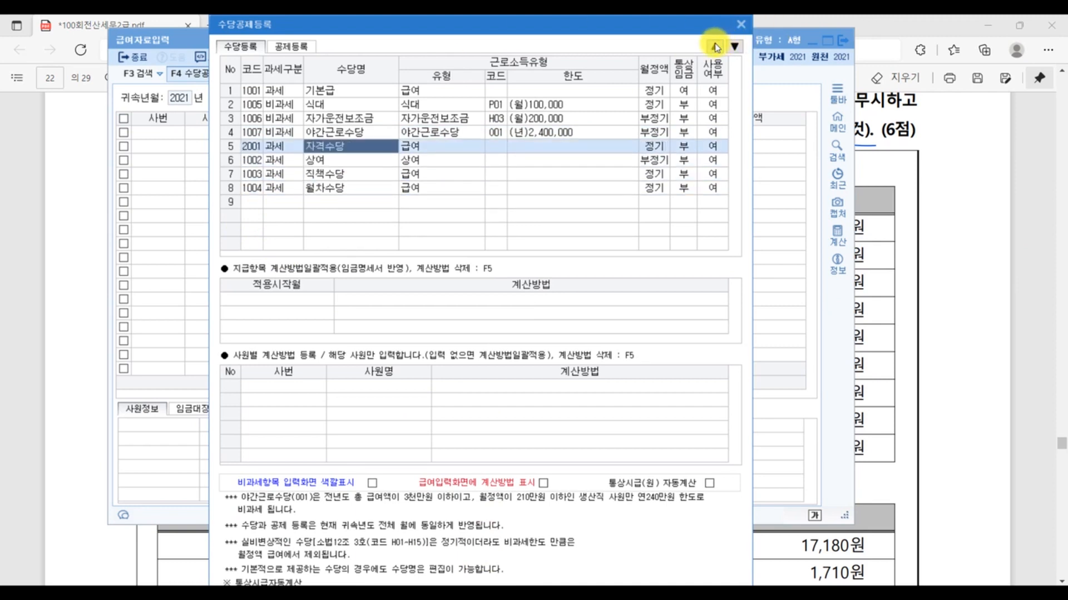
- Set 사용여부 to 부 for the unused allowances 상여, 직책수당 and 월차수당
click(348, 162)
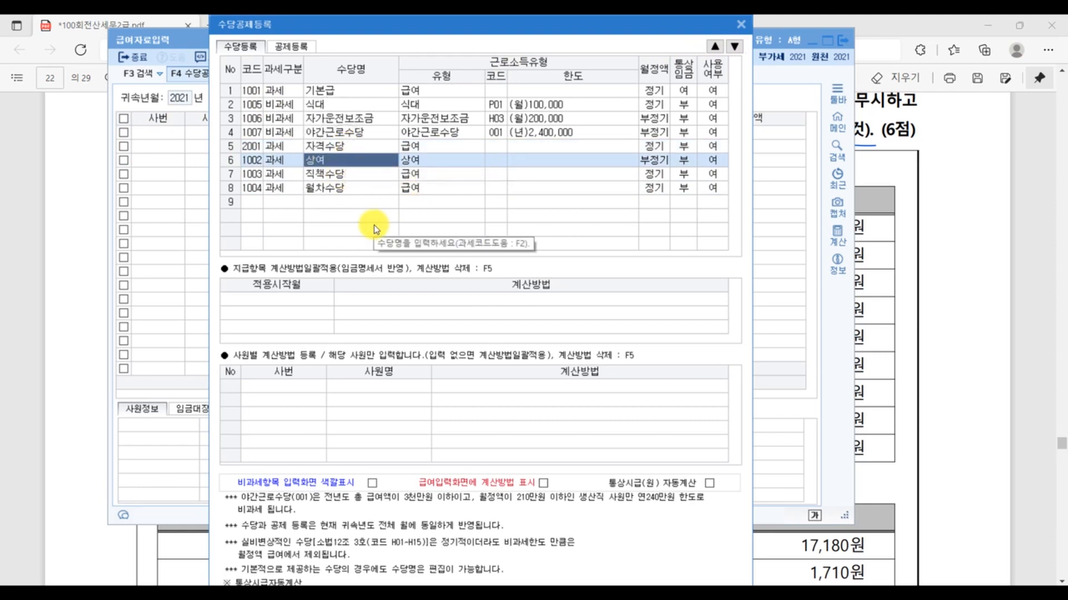
click(721, 163)
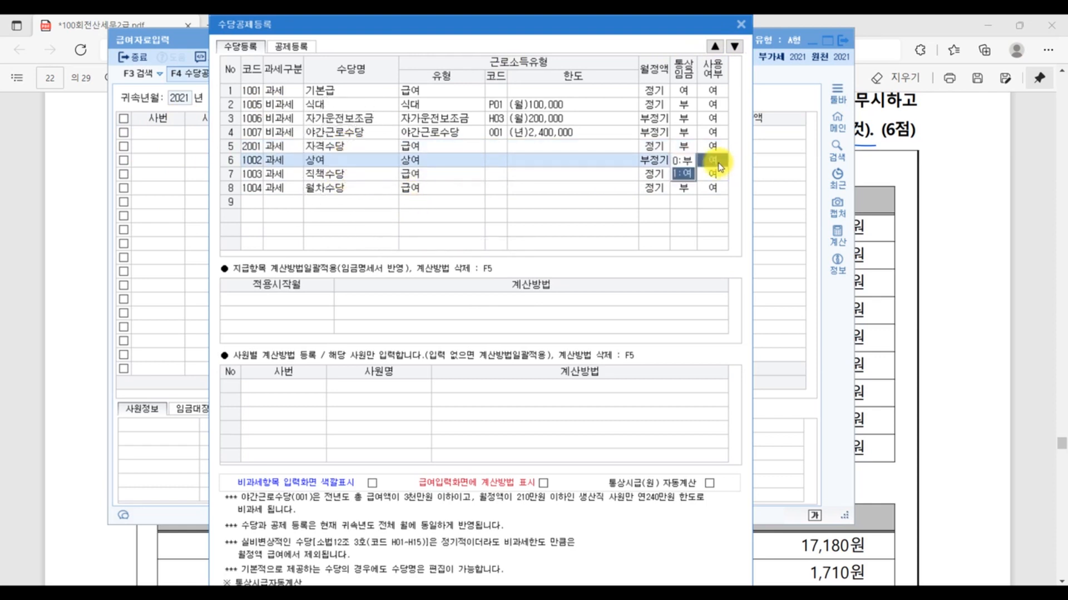
click(684, 161)
click(687, 176)
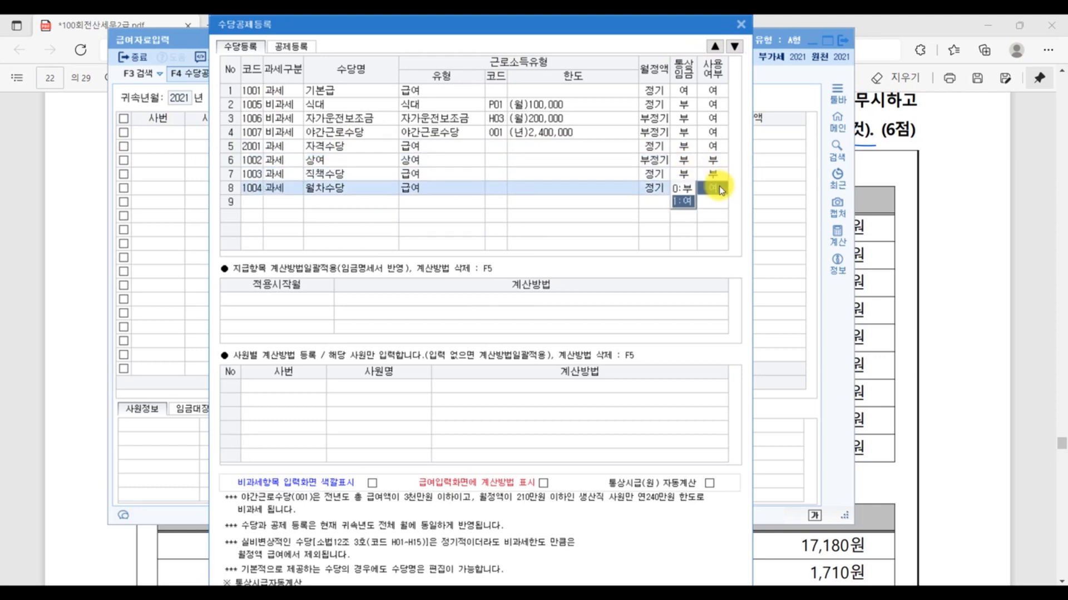
click(685, 193)
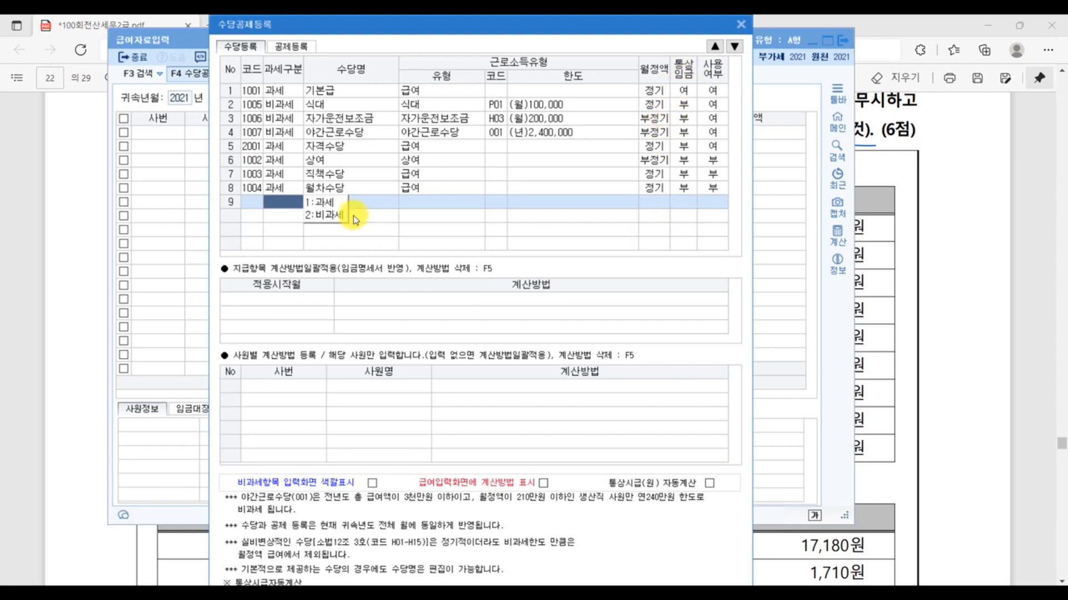
- Check the loan deduction in the exam PDF and add 사내대출금원리금 as a new item in row 14 of 공제등록
click(306, 49)
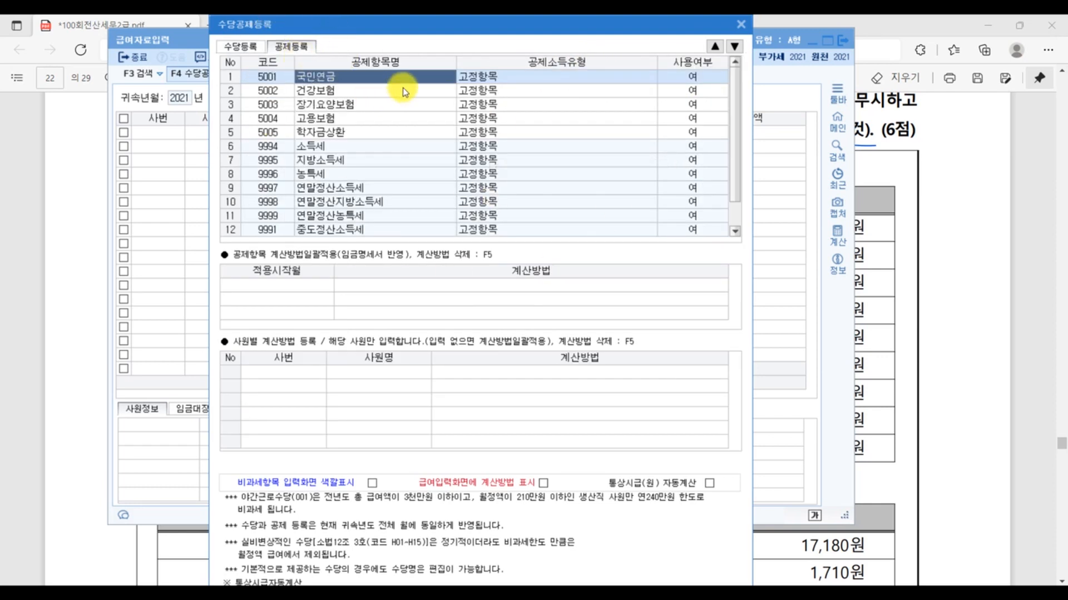
click(350, 105)
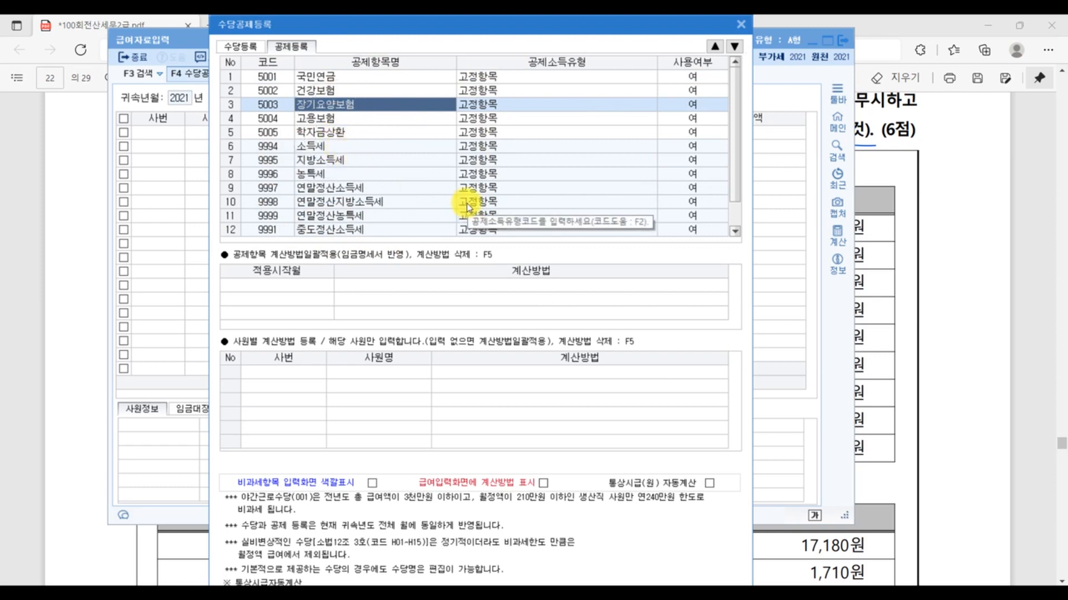
scroll(440, 184, down, 1)
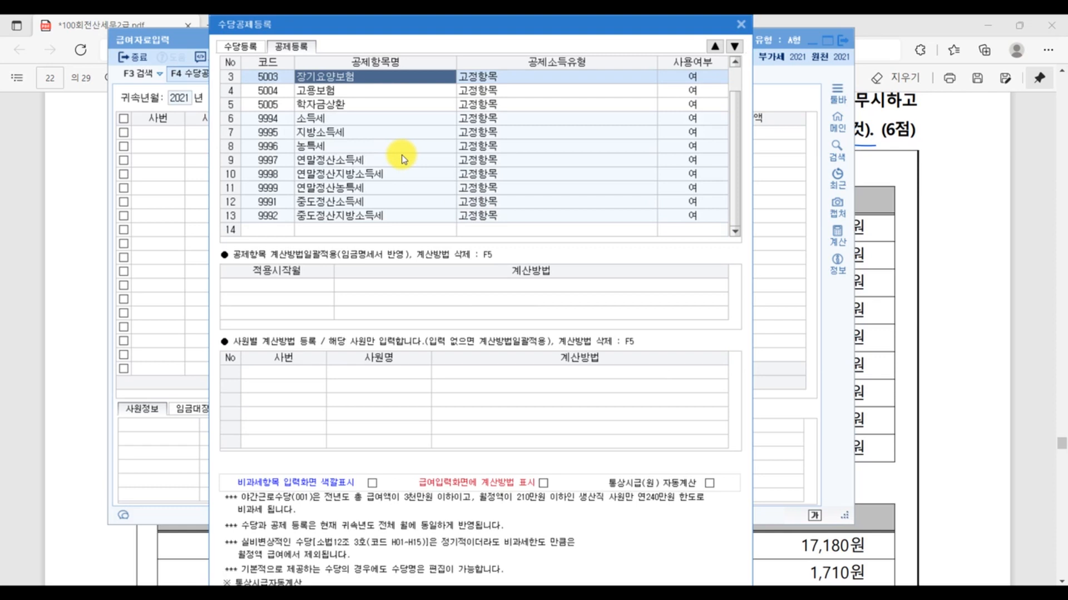
click(328, 229)
click(1022, 294)
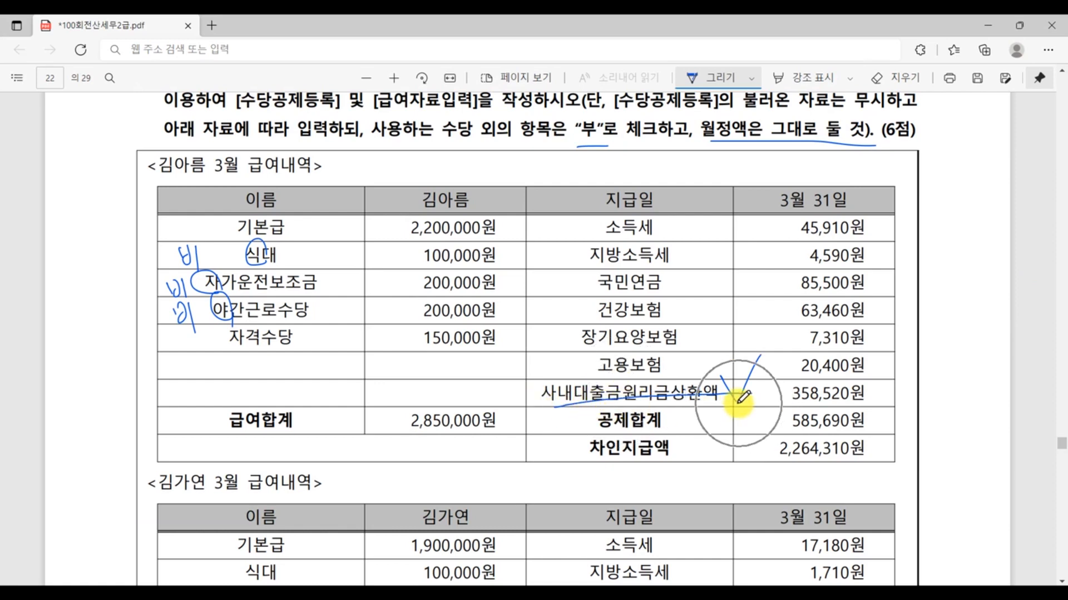
click(473, 593)
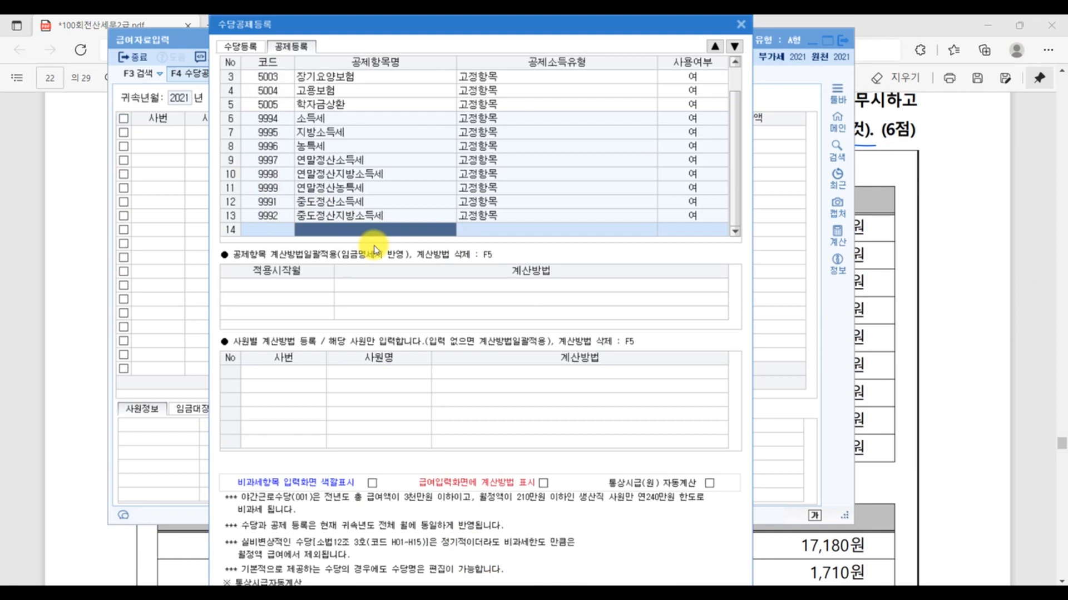
text(사내대출)
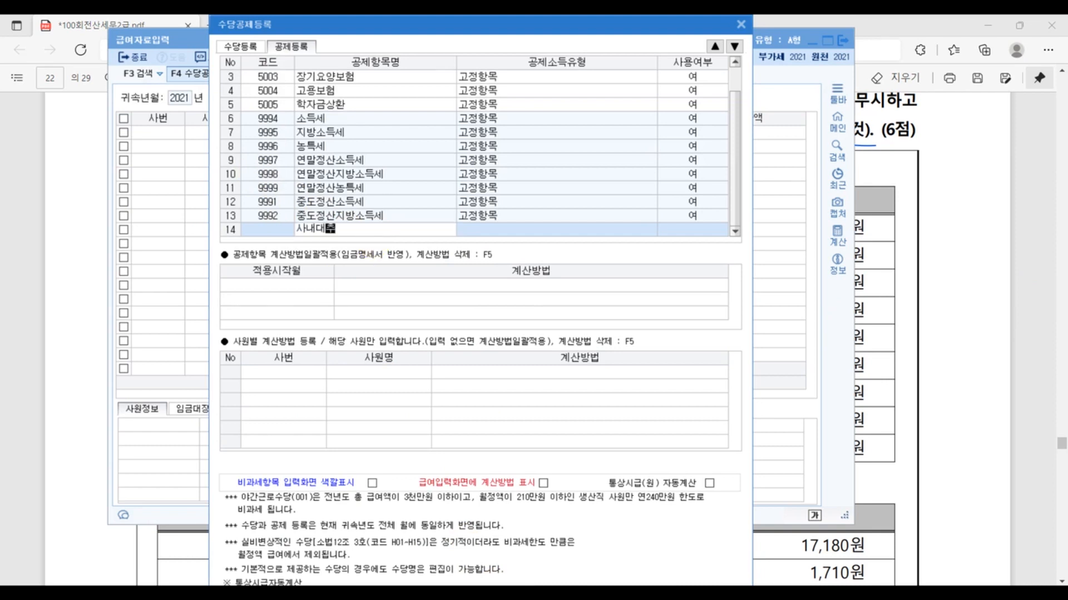
text(금원리금)
key(Return)
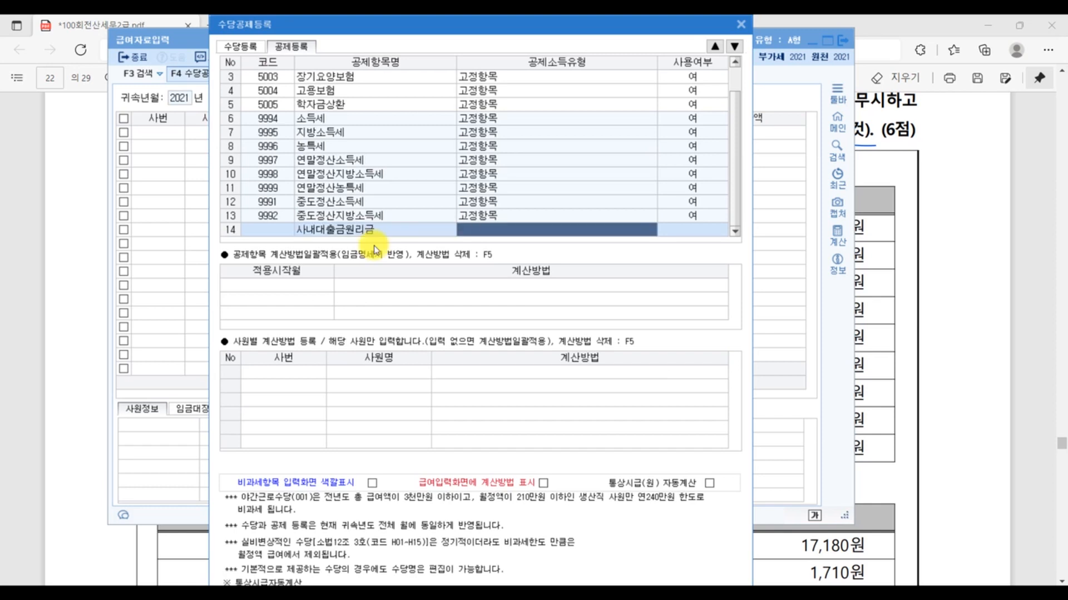
- Check the 공제소득유형 note in the exam PDF, assign type 대출 to 사내대출금원리금, and close 수당공제등록
double_click(572, 223)
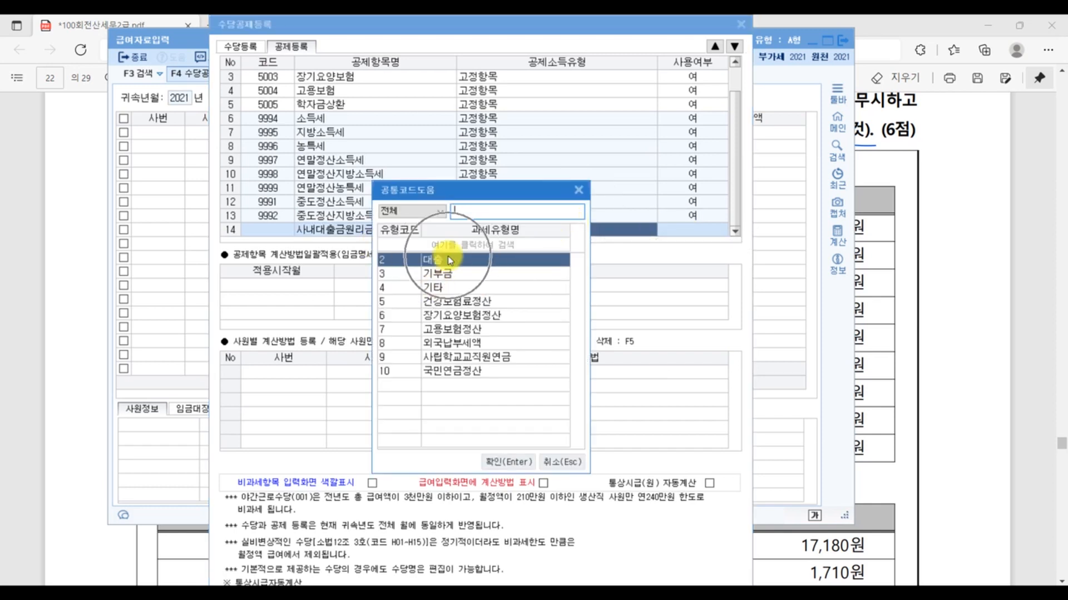
click(1042, 422)
scroll(1017, 425, down, 7)
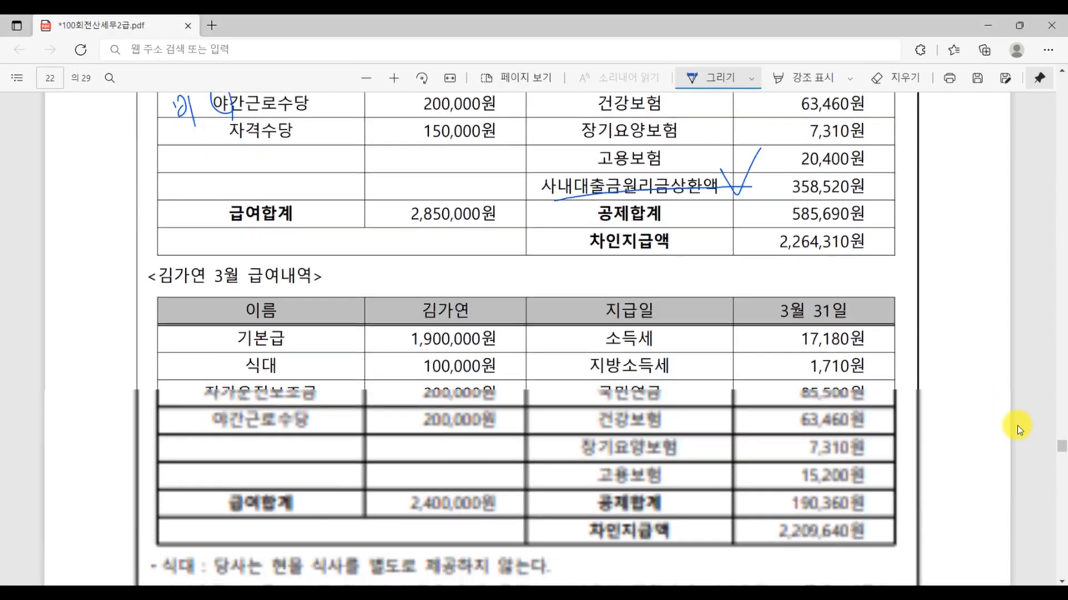
scroll(1017, 425, down, 1)
click(774, 500)
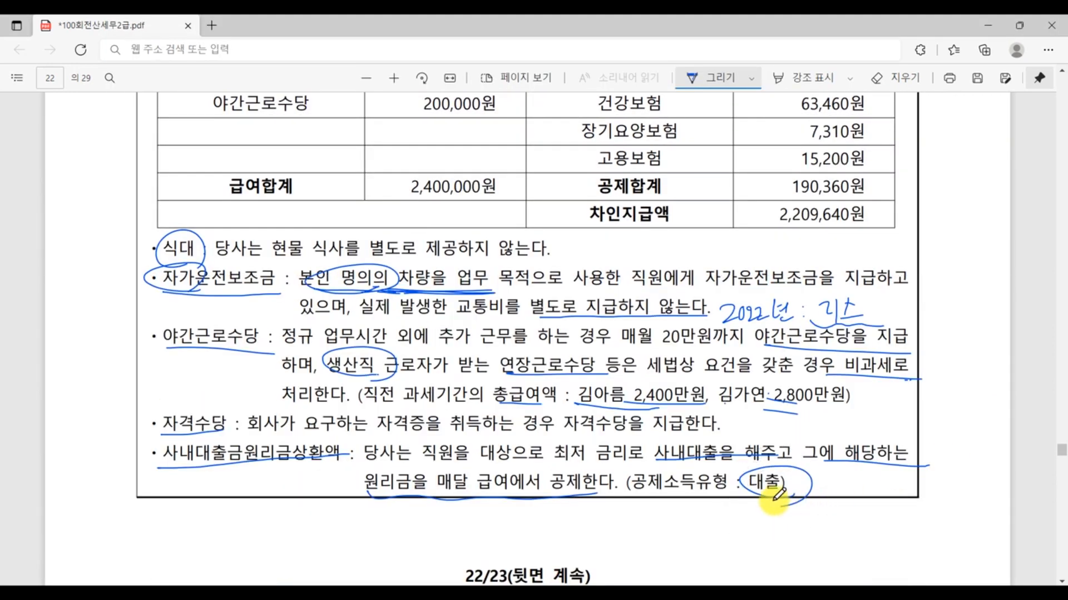
click(774, 501)
click(345, 593)
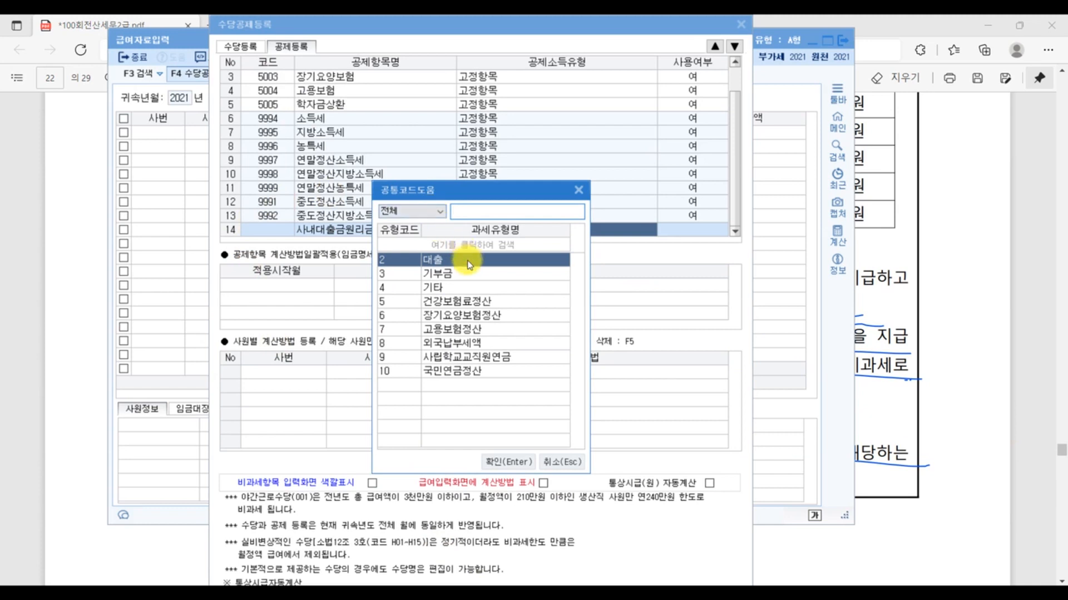
double_click(468, 260)
text(1)
key(Return)
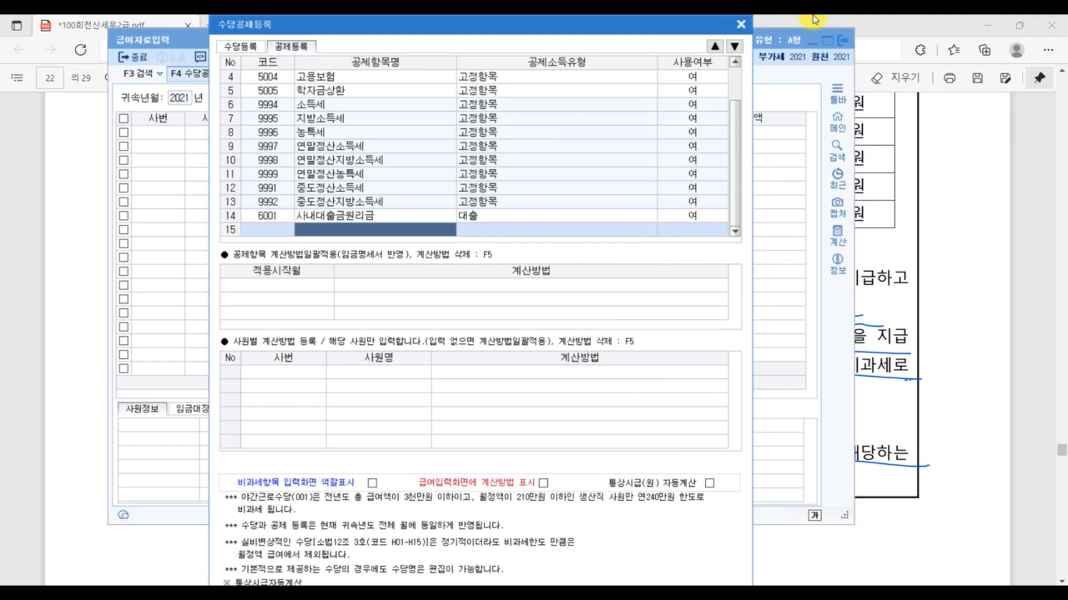
click(741, 25)
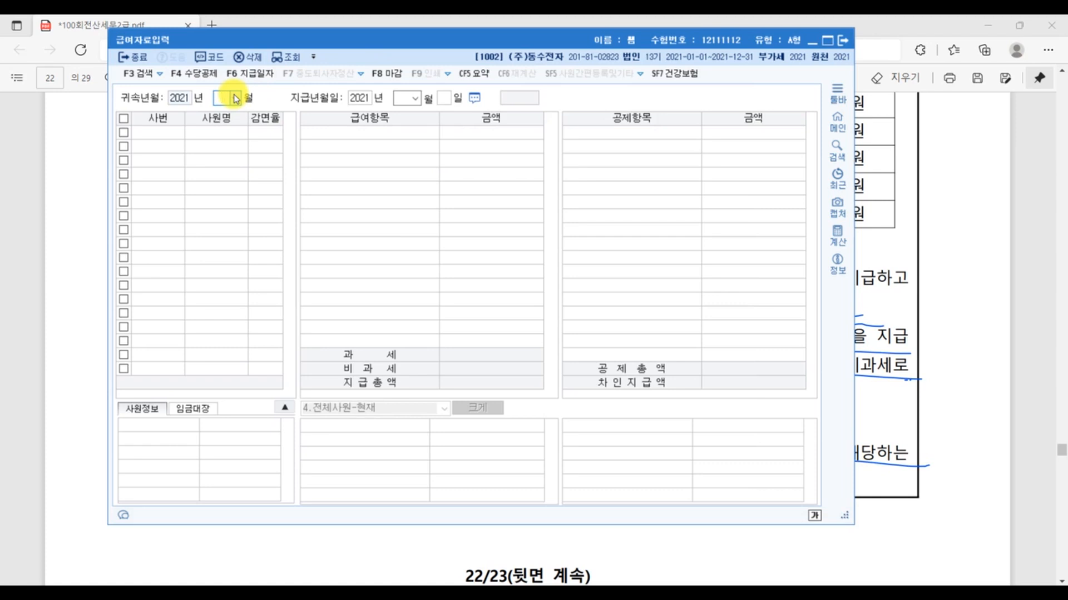
- Set 귀속년월 to 2021년 03월, mark the payment date in the exam PDF, and set 지급년월일 to 2021년 03월 31일
text(3)
key(Return)
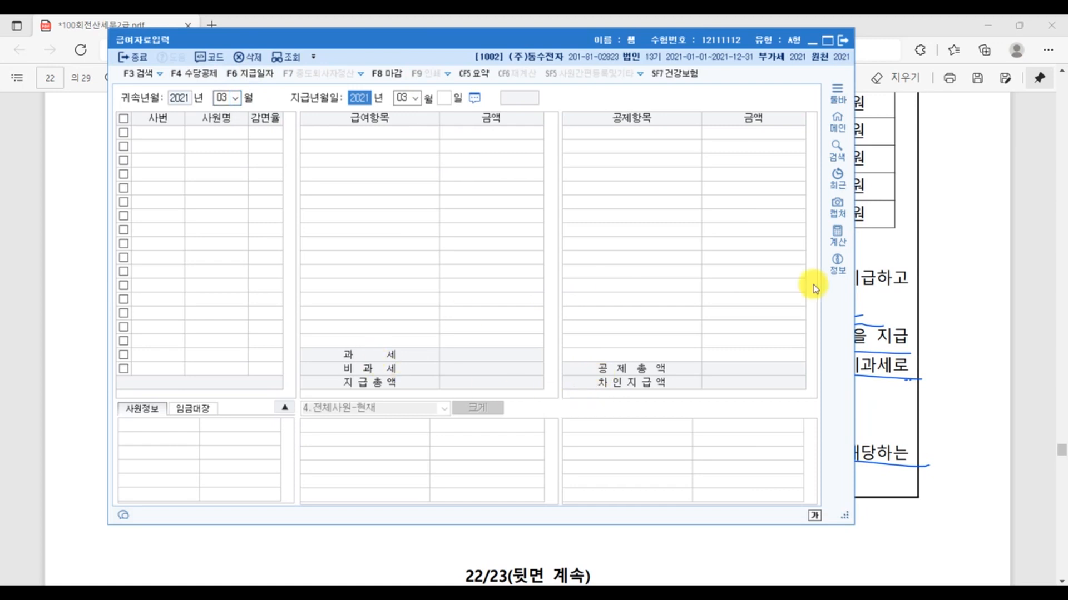
click(987, 372)
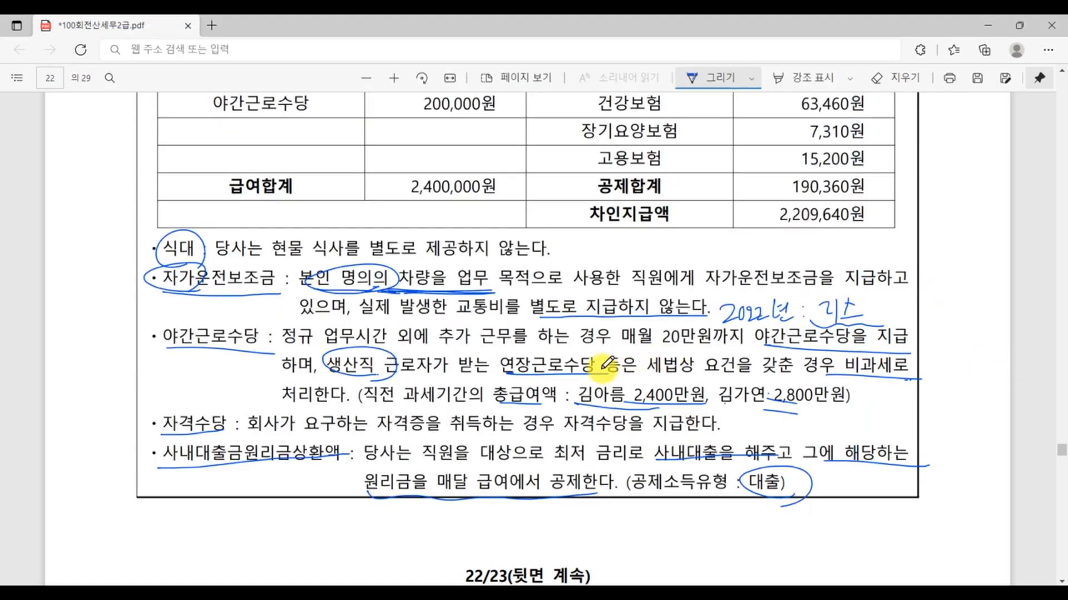
scroll(606, 364, down, 7)
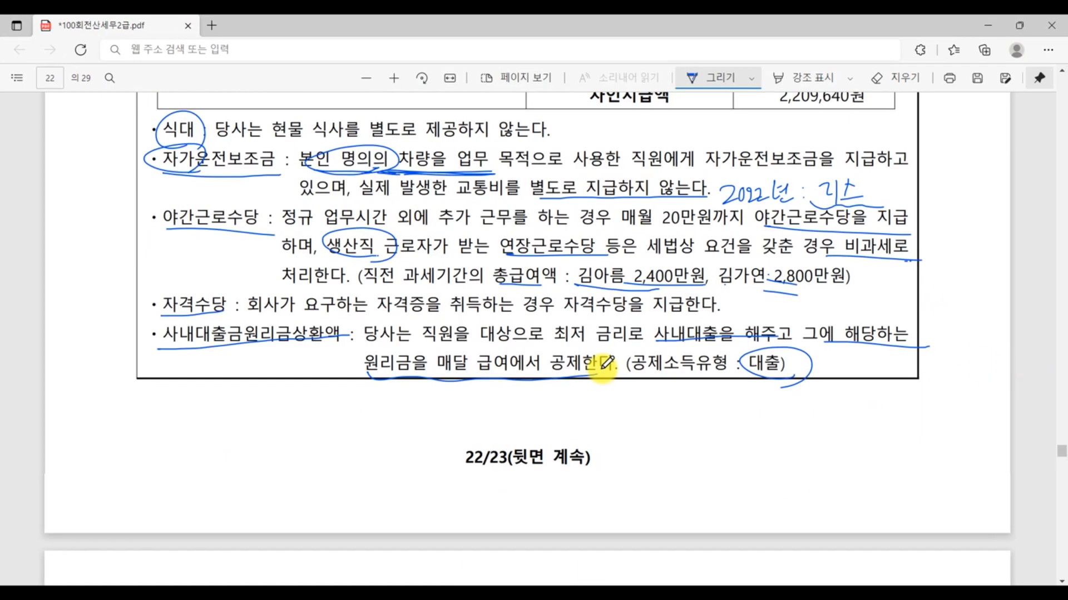
scroll(606, 364, up, 8)
scroll(606, 364, up, 8)
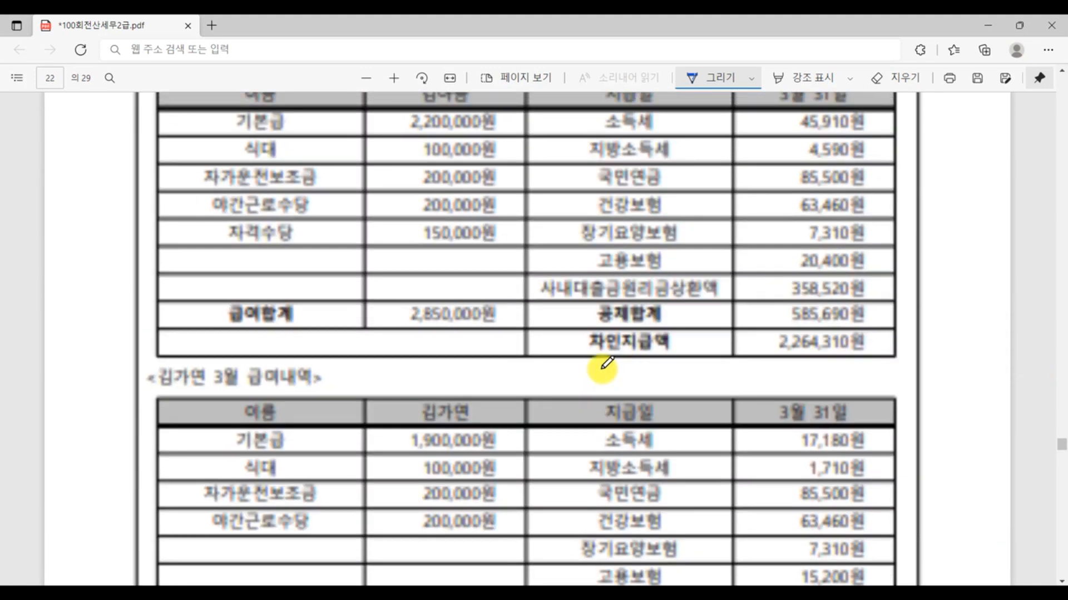
mouse_move(849, 314)
mouse_down()
mouse_move(779, 270)
mouse_move(871, 329)
mouse_up()
key(alt+Tab)
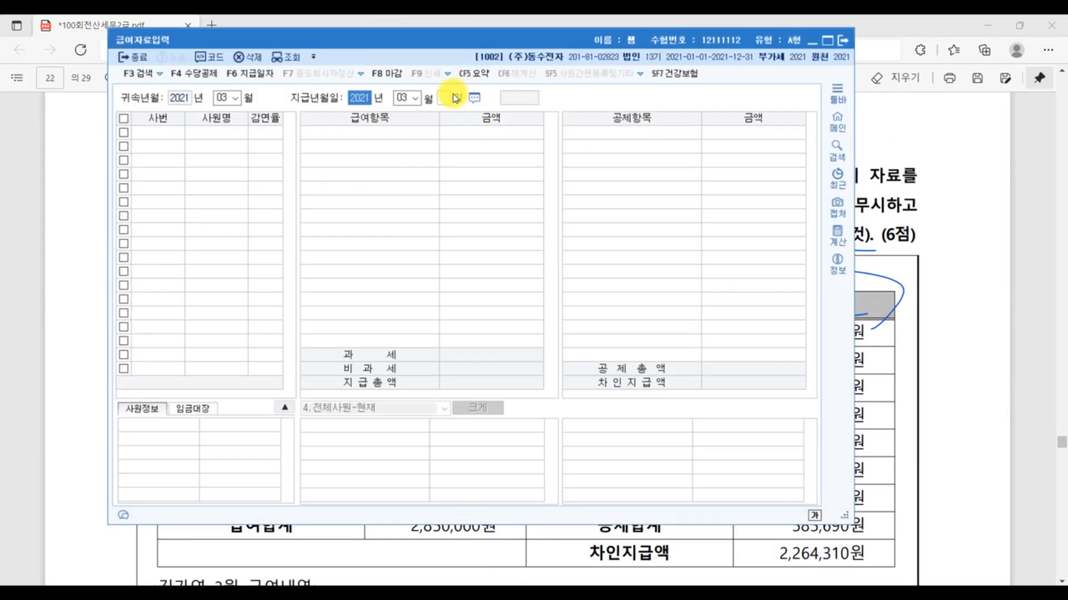
click(448, 98)
text(31)
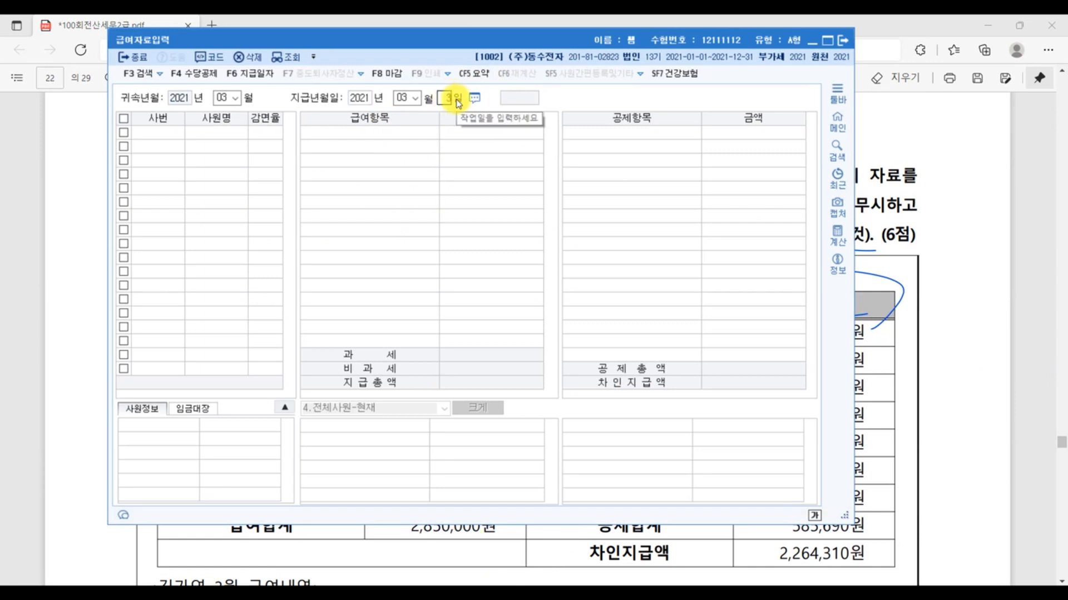
key(Return)
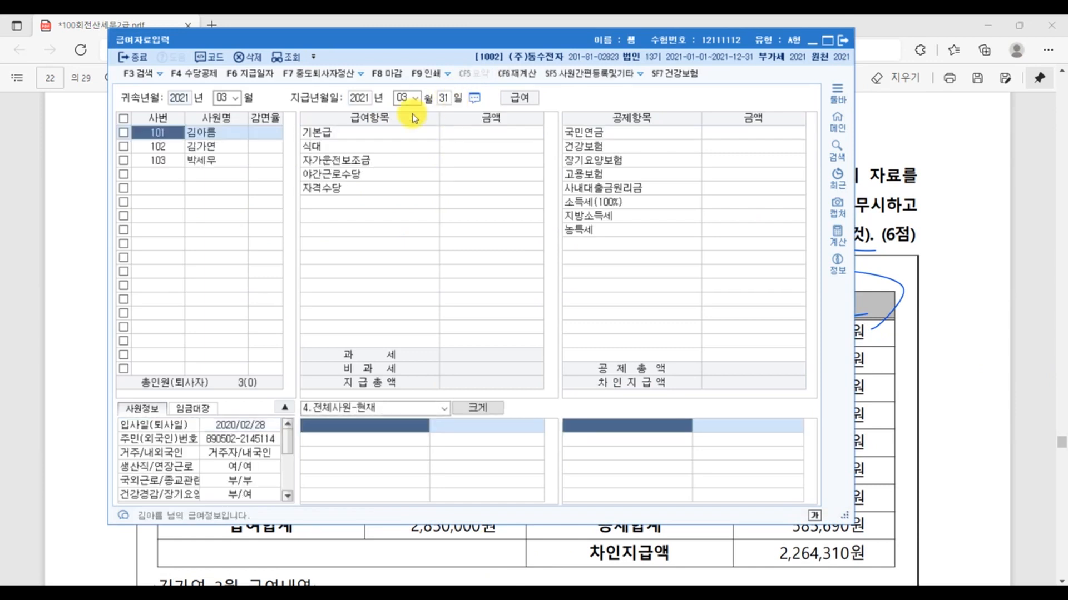
- Enter 기본급 2,200,000 and 식대 100,000 for the first employee in the payroll list
click(467, 131)
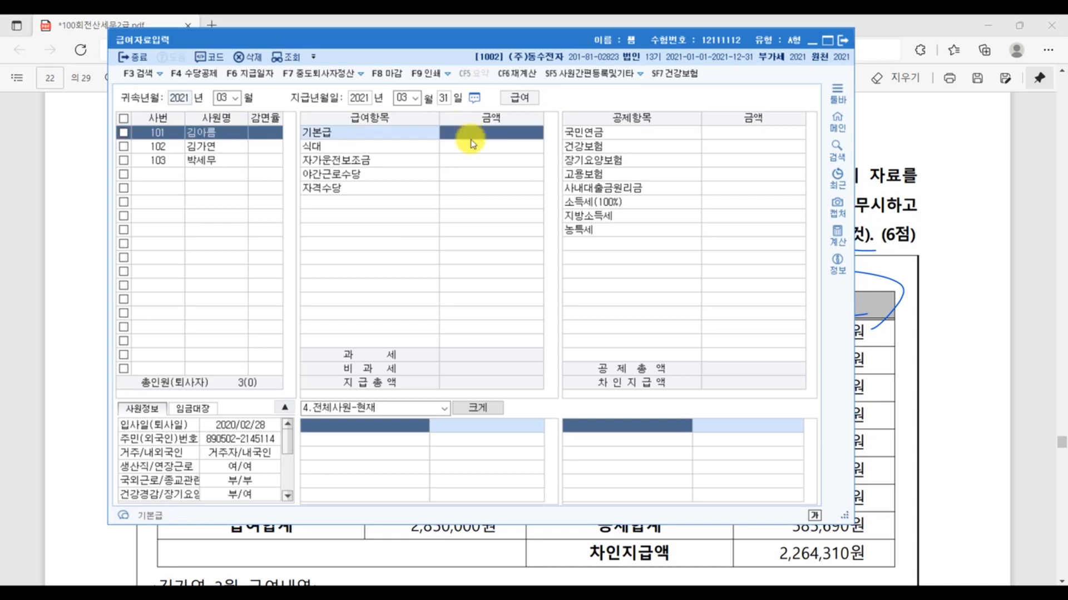
click(219, 145)
click(222, 132)
click(479, 134)
text(2200000)
key(Return)
text(1000000)
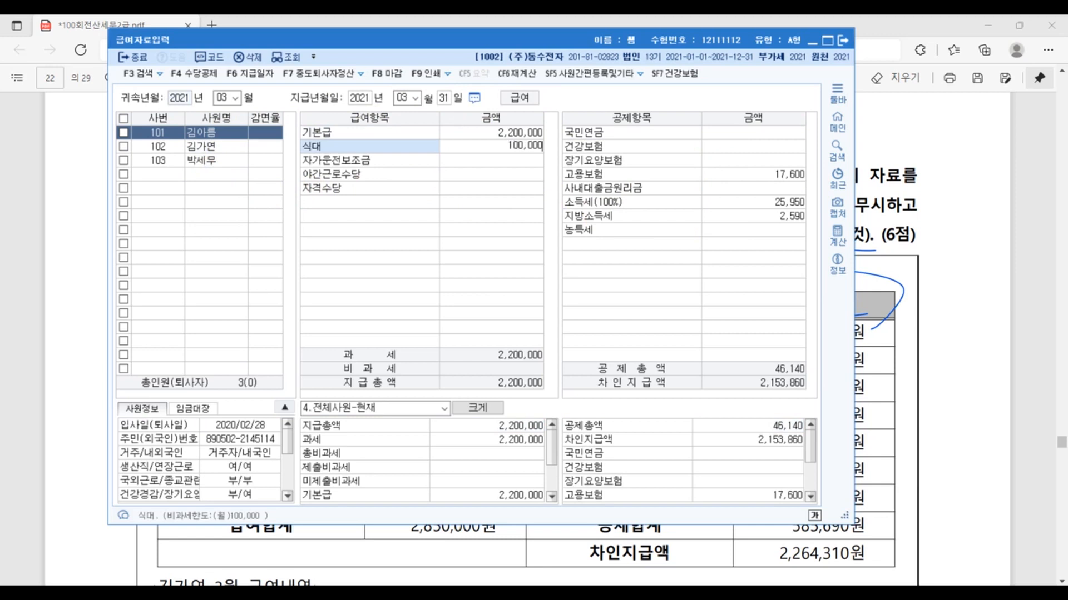
key(Return)
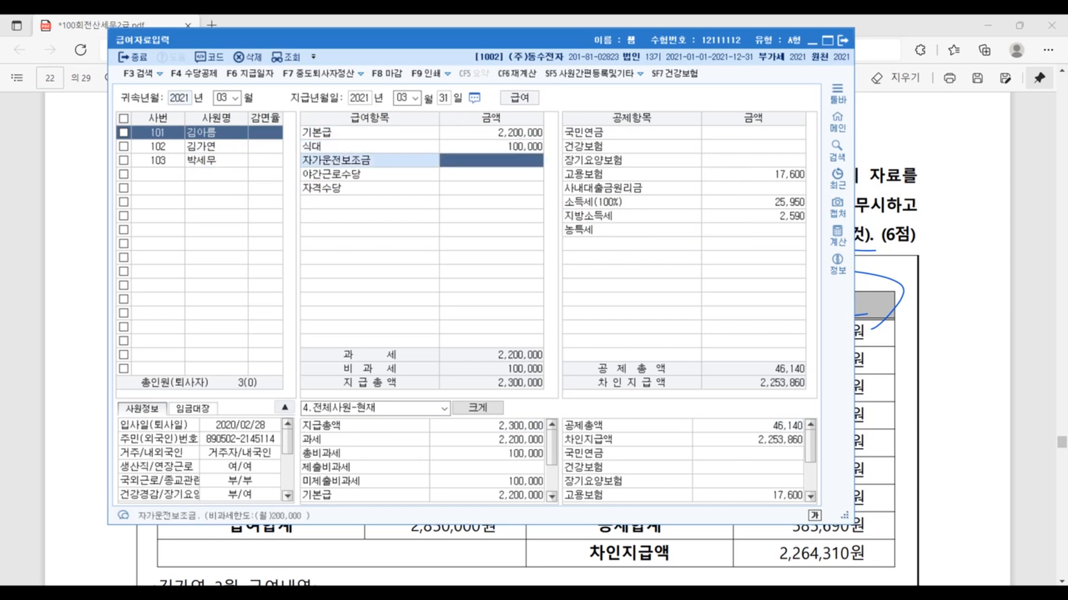
- Enter 자가운전보조금 200,000, 야간근로수당 200,000 and 자격수당 150,000 for the same employee
text(200000)
key(Return)
text(200000)
key(Return)
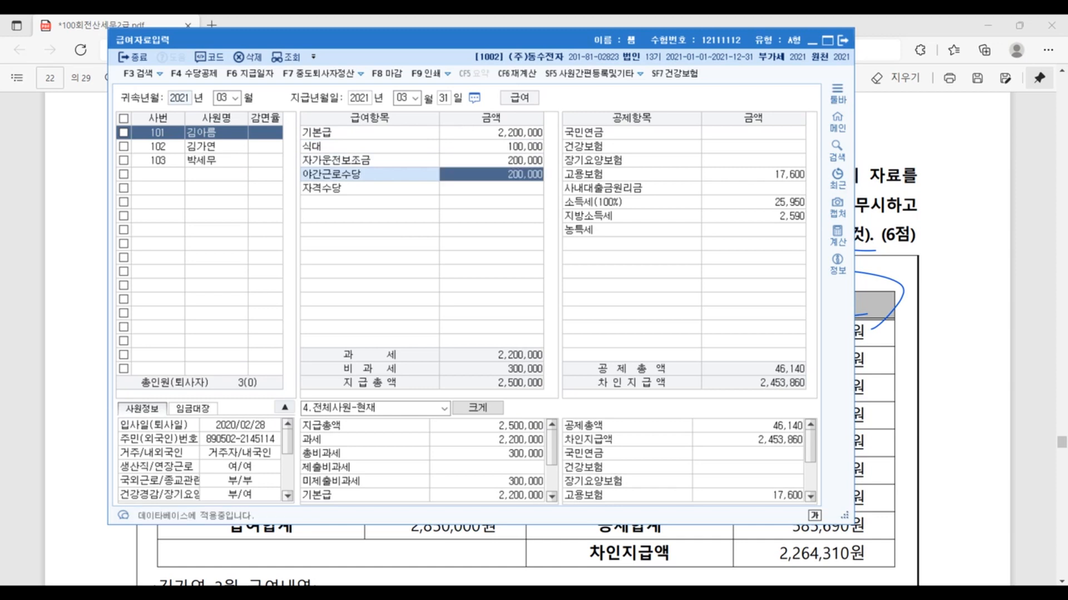
text(1500000)
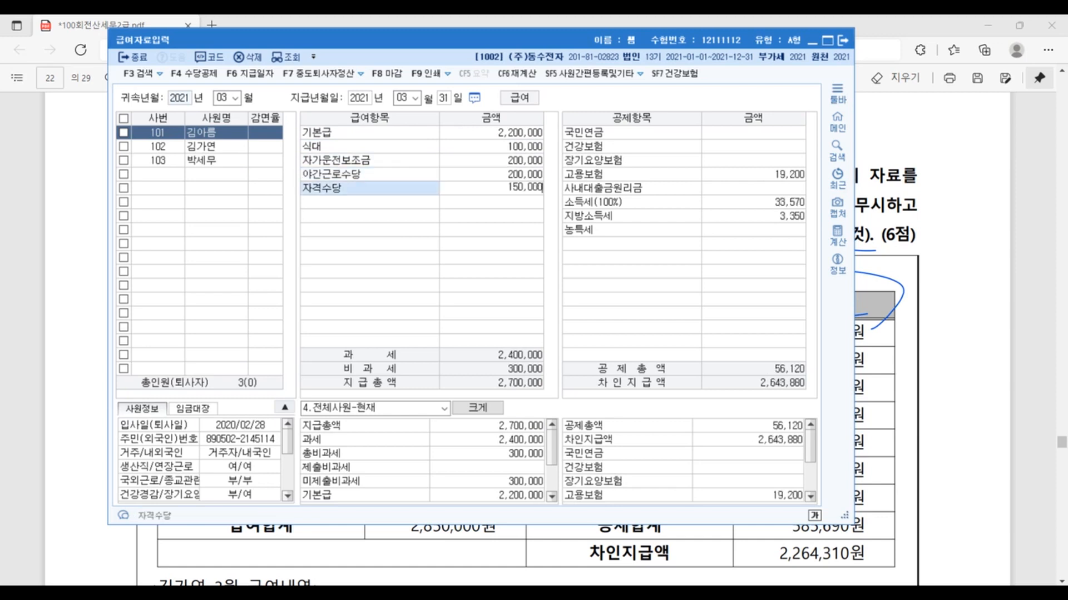
key(Return)
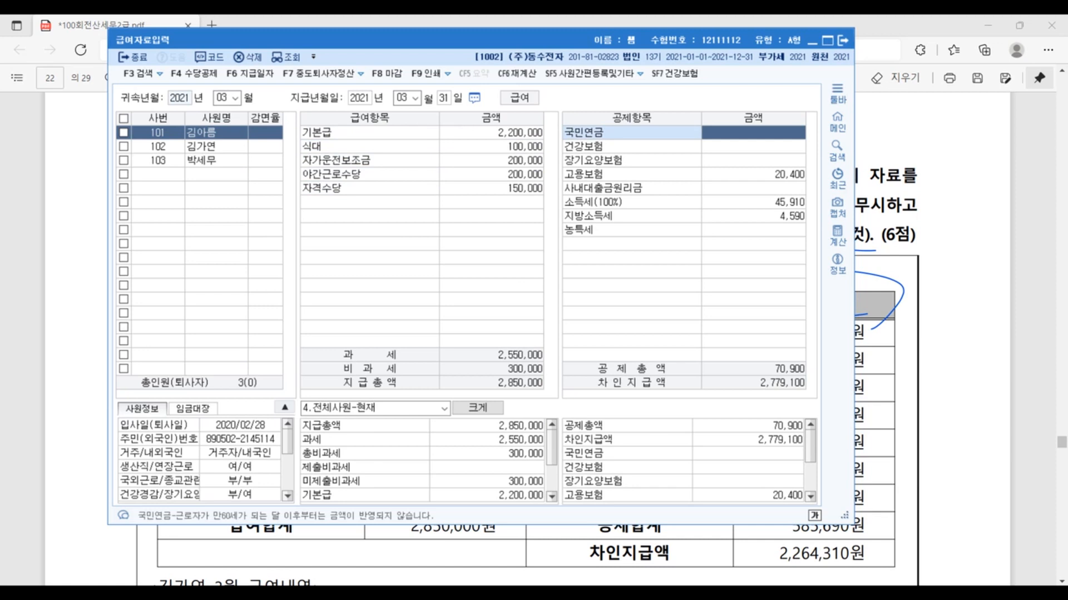
- Enter 국민연금 85,500, 건강보험 63,460 and 장기요양보험 7,310 for the first employee, accepting the calculated 고용보험
text(85)
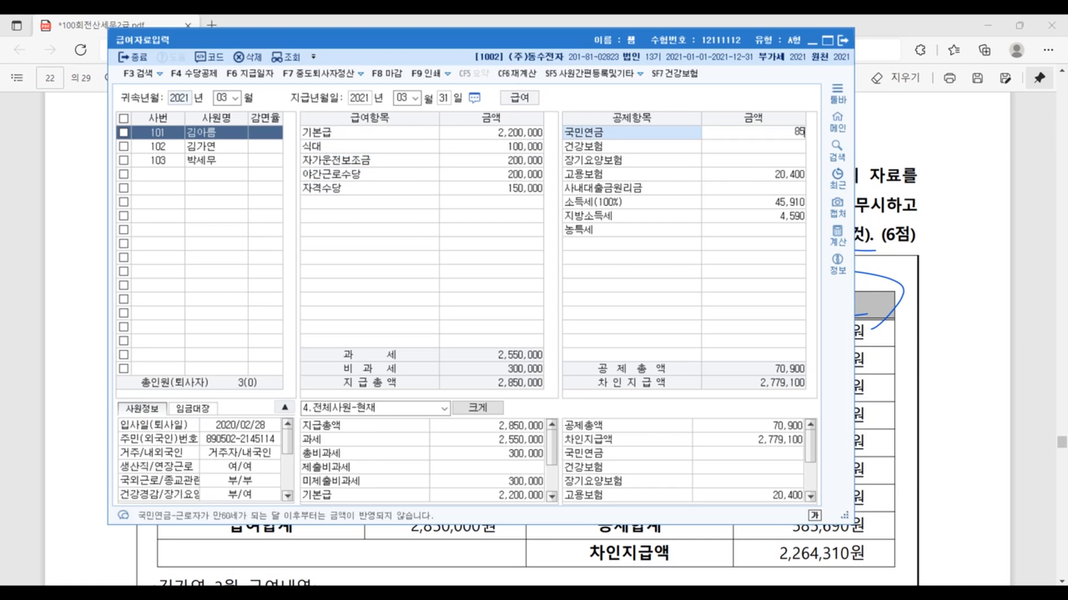
text(,500)
key(Return)
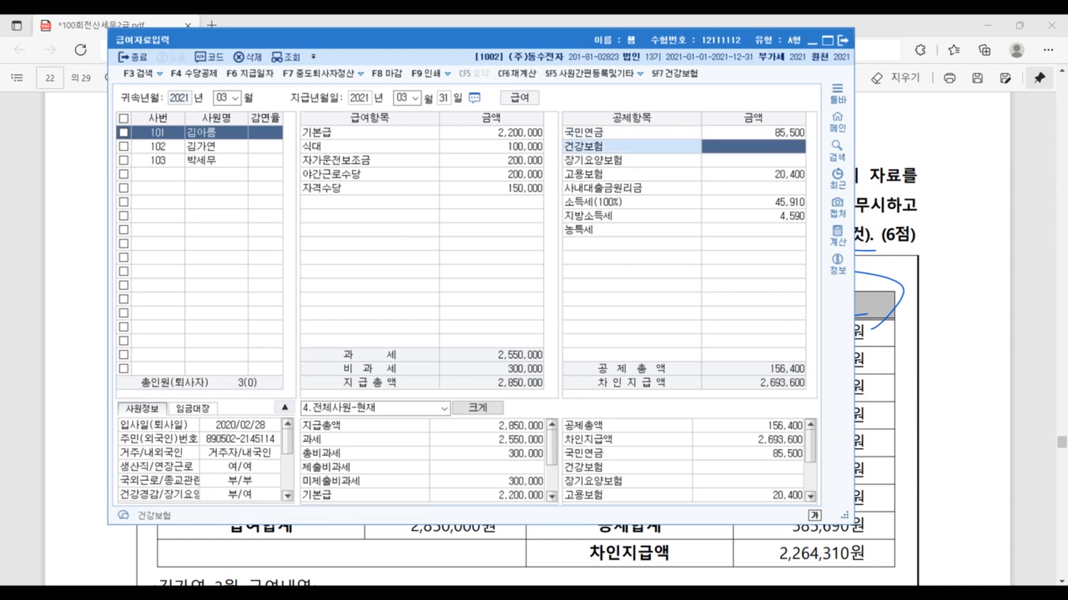
text(63460)
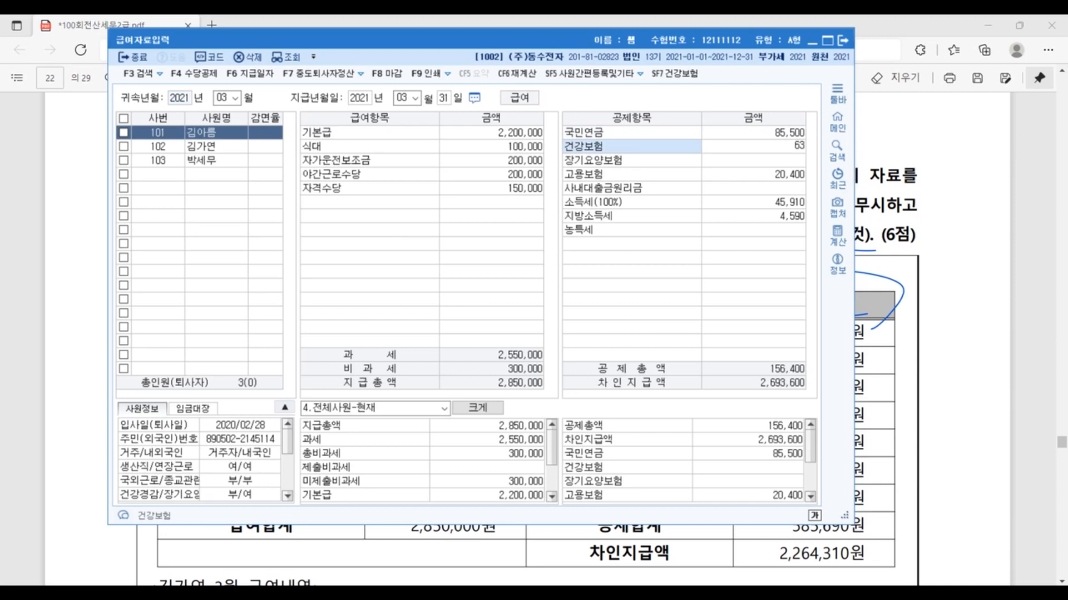
key(Return)
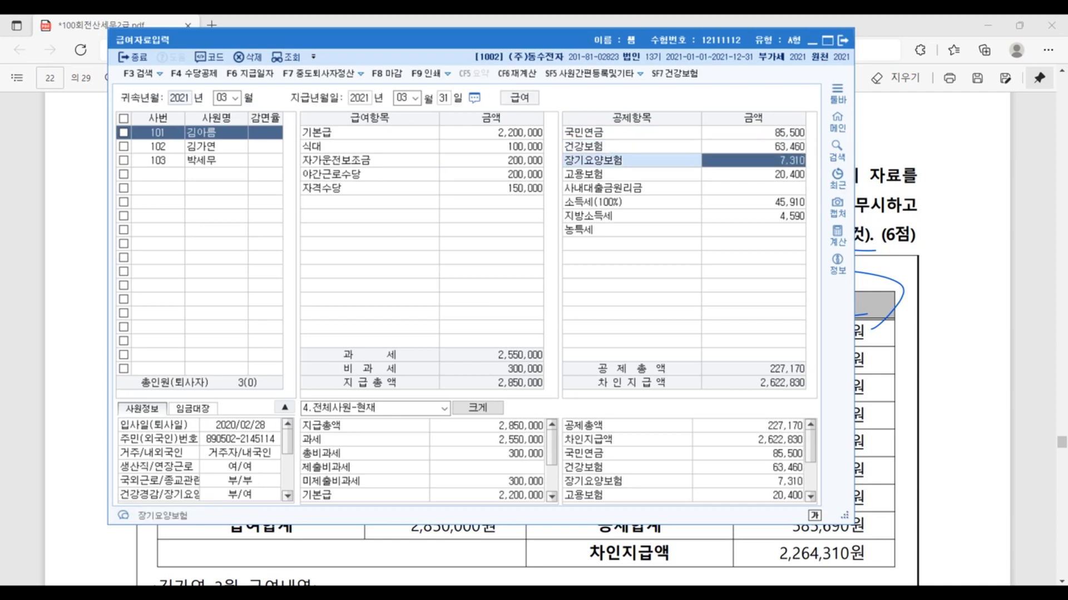
text(7310)
key(Return)
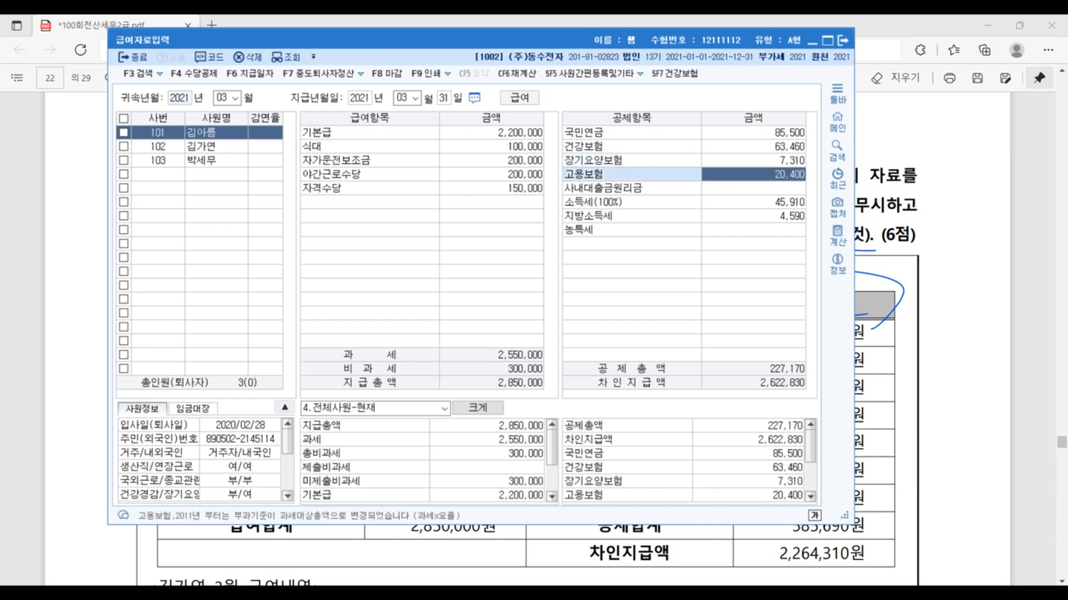
key(Return)
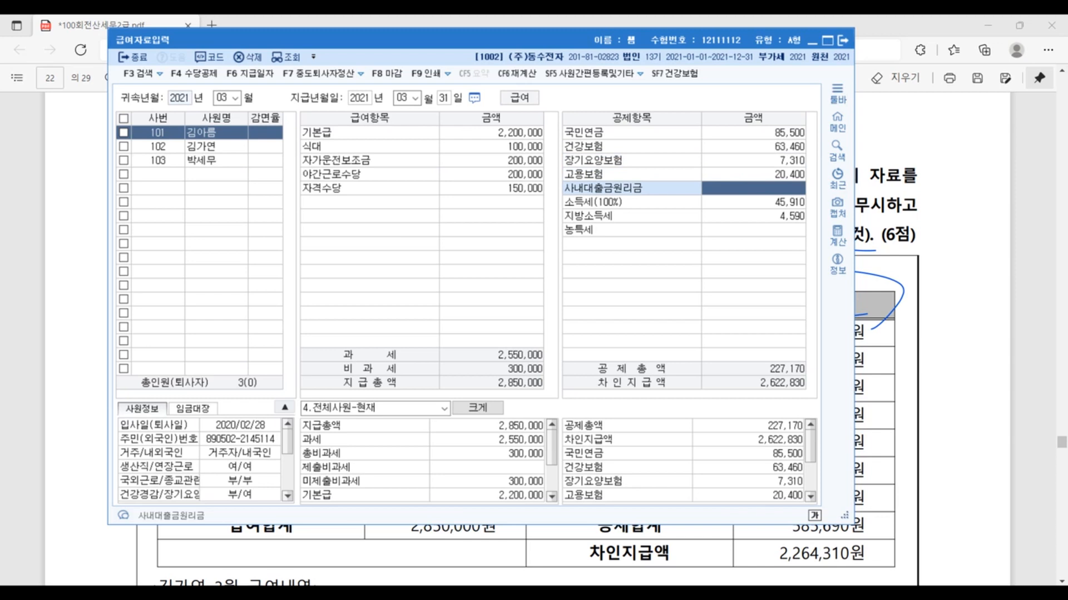
- Rename the deduction item 사내대출금원리금 to 사내대출금원리금상환액 in 수당공제등록 and close the registration
click(212, 74)
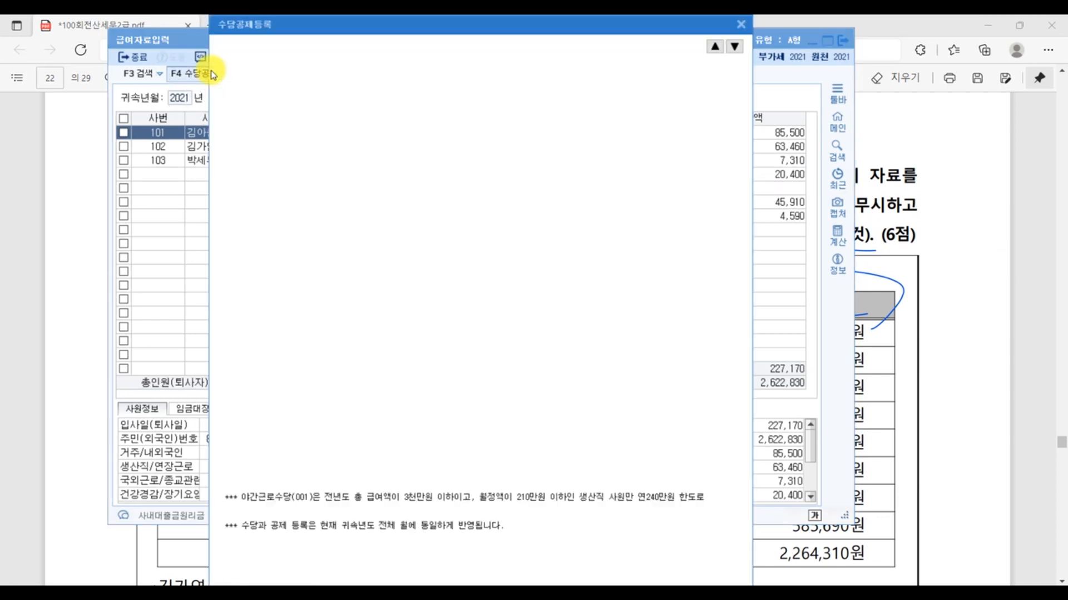
click(290, 46)
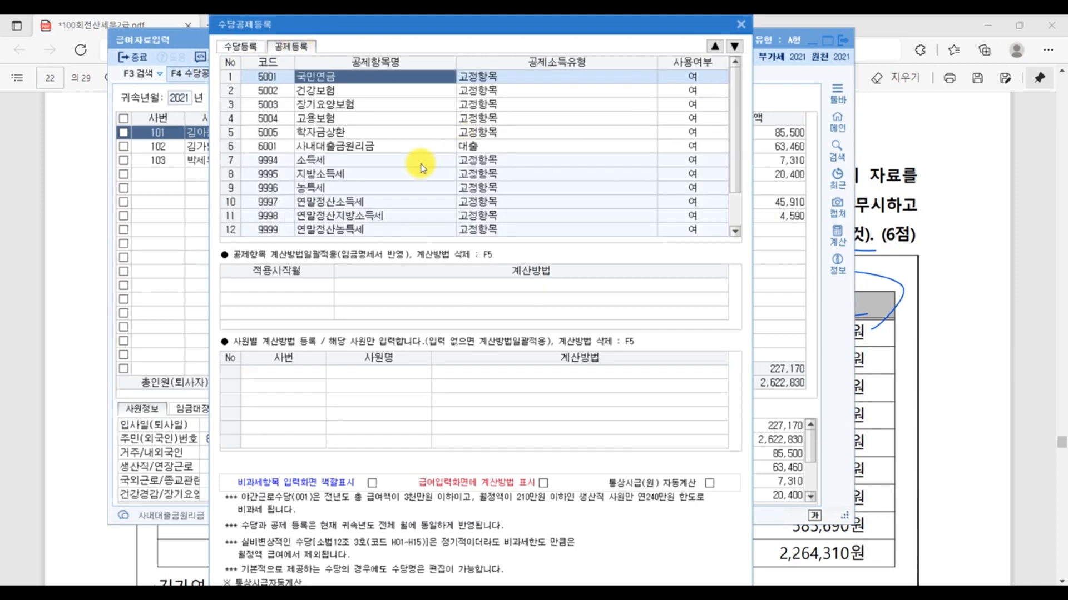
click(348, 145)
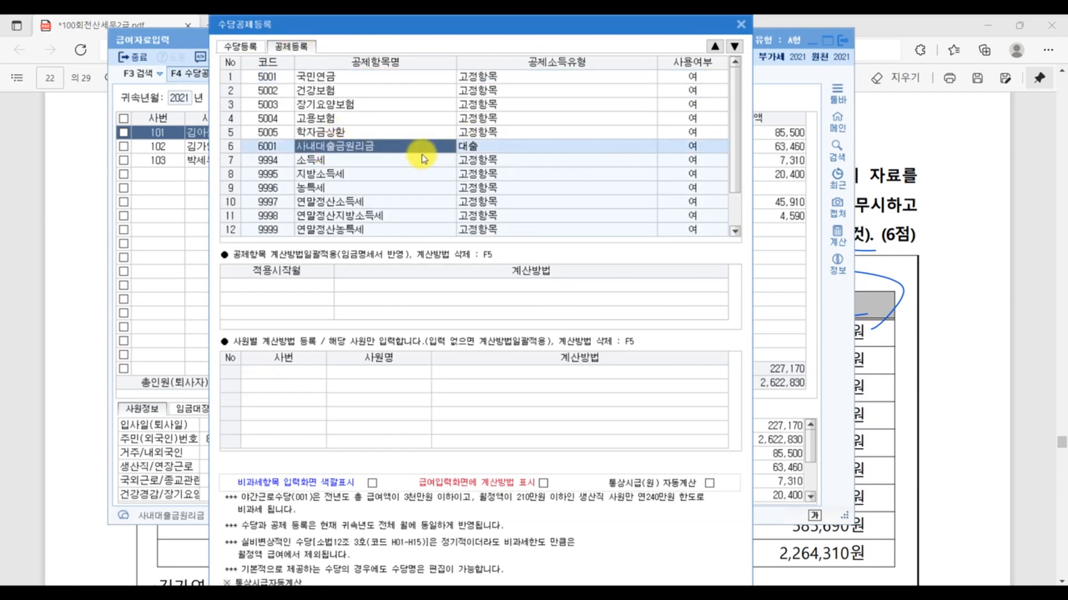
text(사내대출)
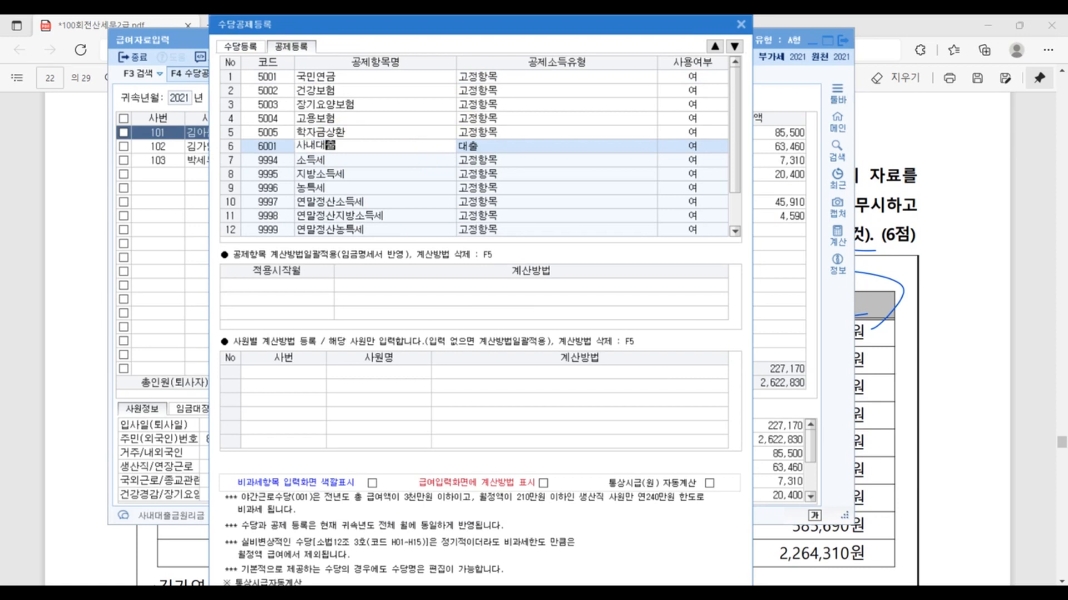
text(금원ㄱ리금상ㅇ)
text(환액)
key(Return)
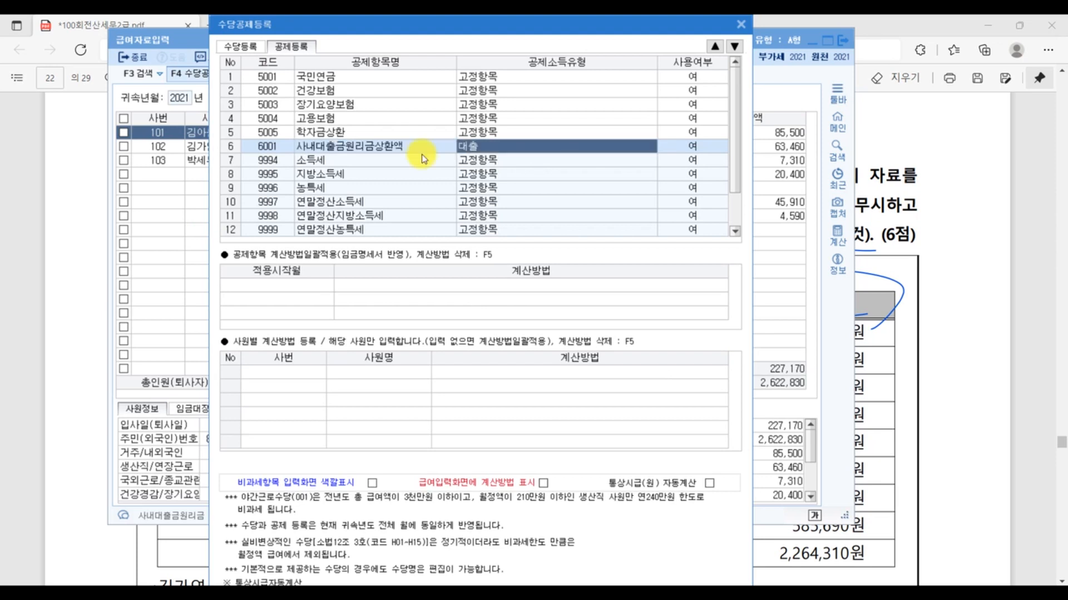
drag(512, 30, 412, 38)
mouse_move(488, 43)
mouse_down()
mouse_move(491, 22)
mouse_move(491, 37)
mouse_up()
scroll(504, 165, down, 1)
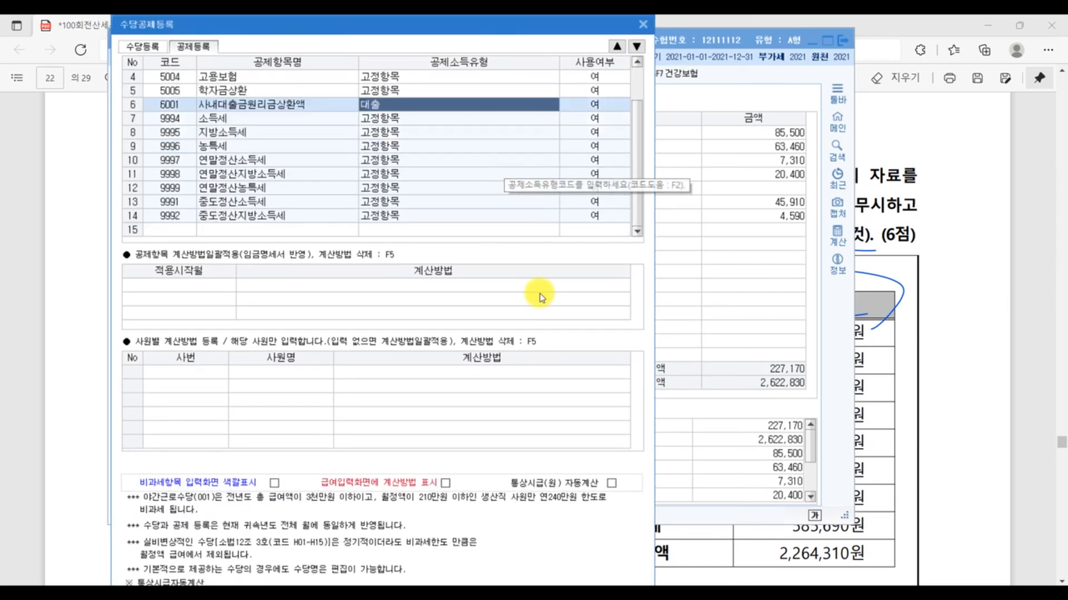
click(272, 117)
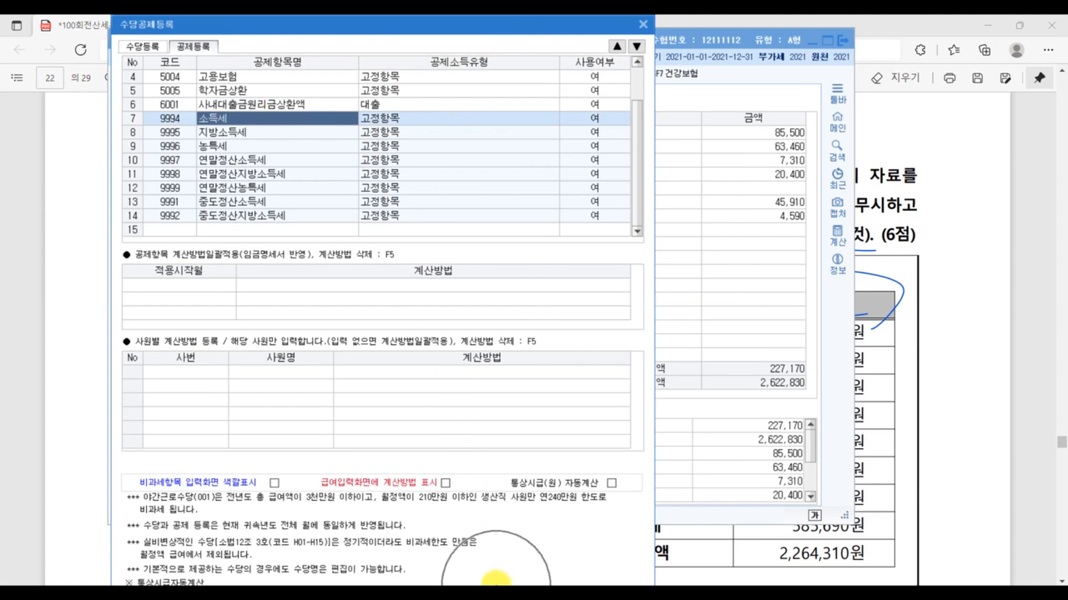
click(643, 25)
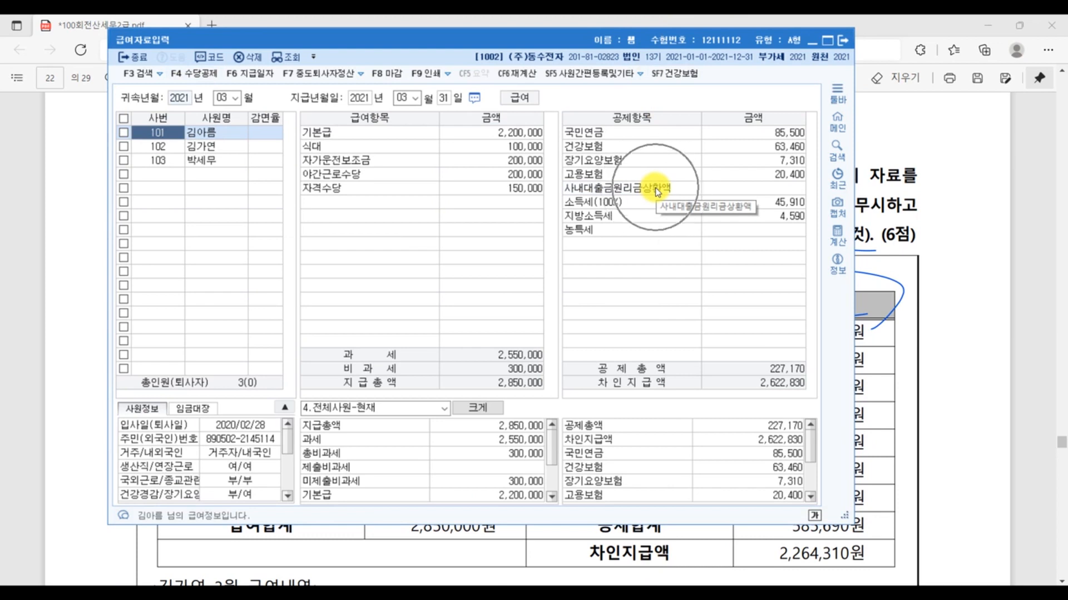
- Enter 사내대출금원리금상환액 358,520 in the first employee's deductions
click(799, 189)
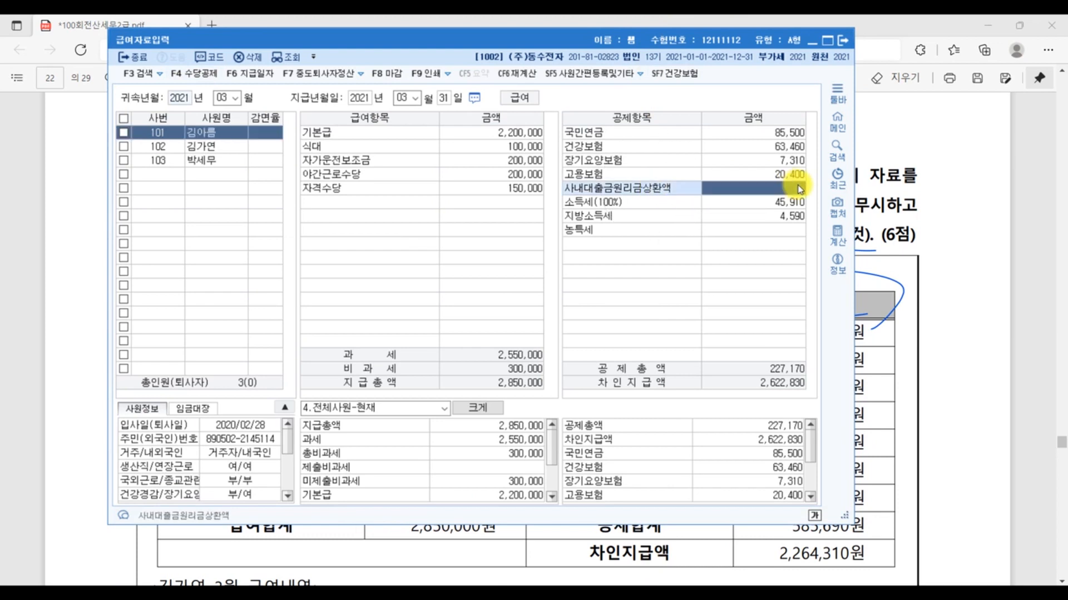
text(3595)
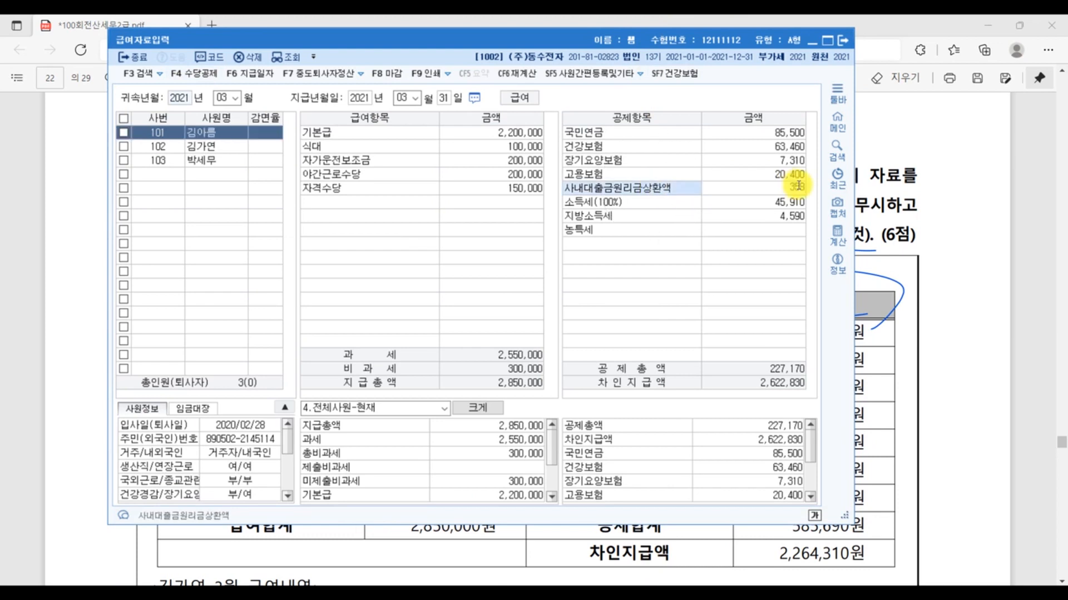
text(20)
key(Return)
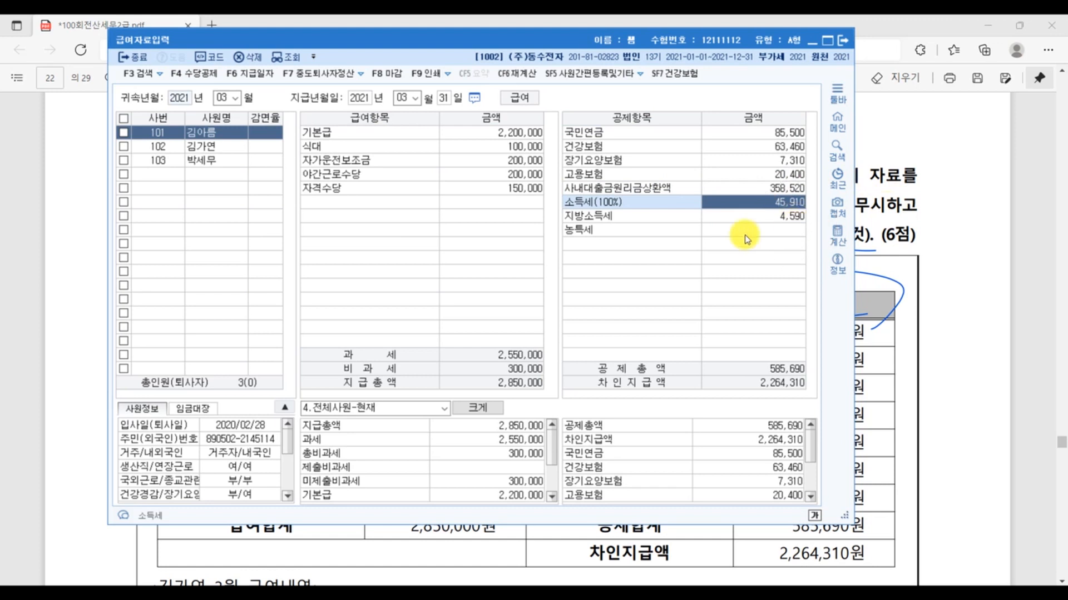
- Enter 기본급 1,900,000 and 식대 100,000 for the second employee in the payroll list
click(181, 148)
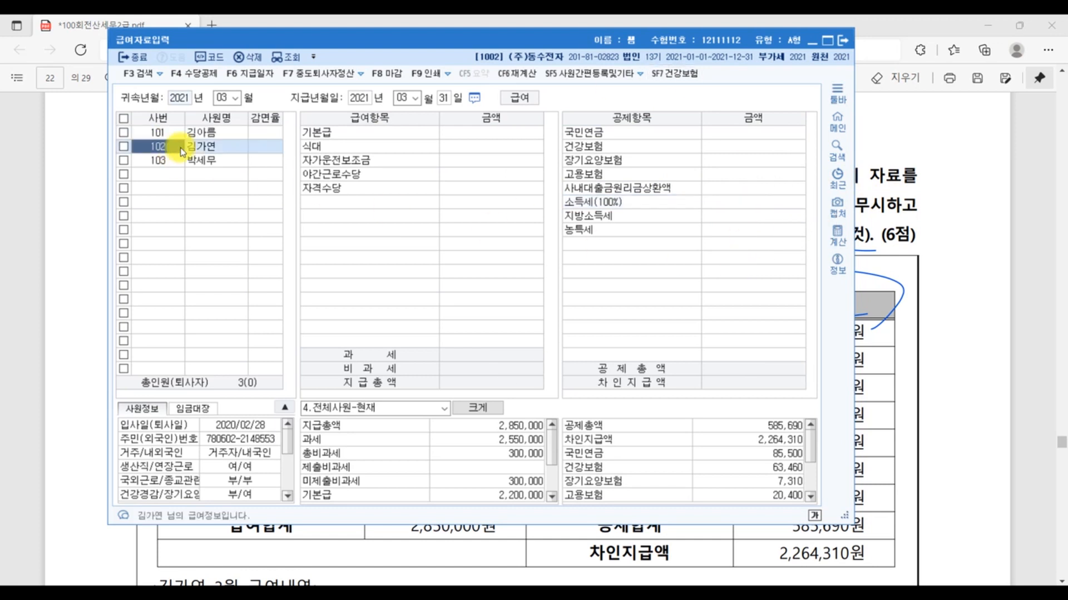
click(501, 132)
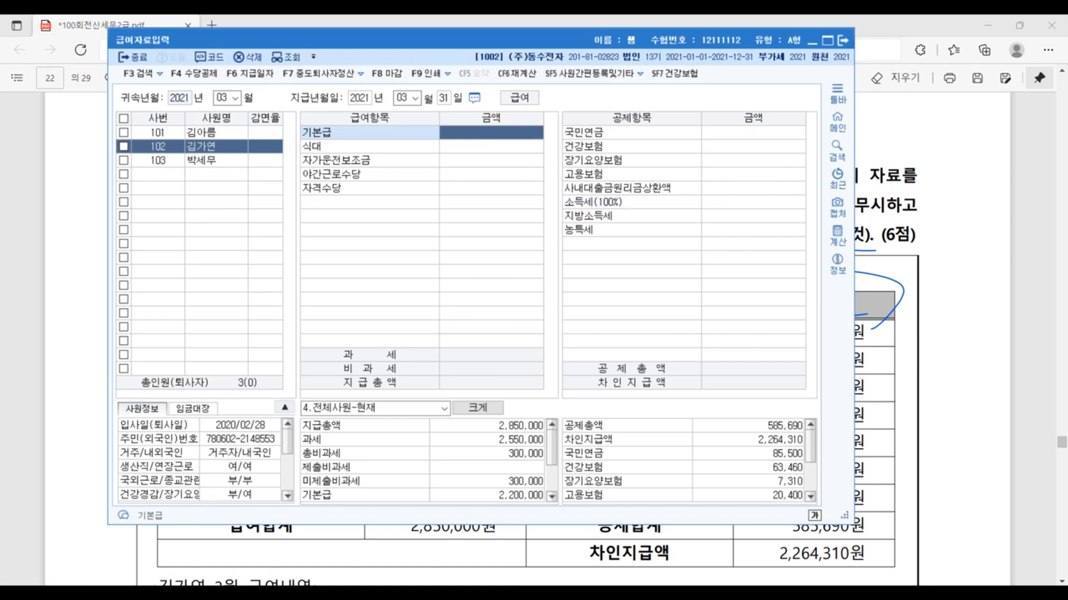
text(1900000)
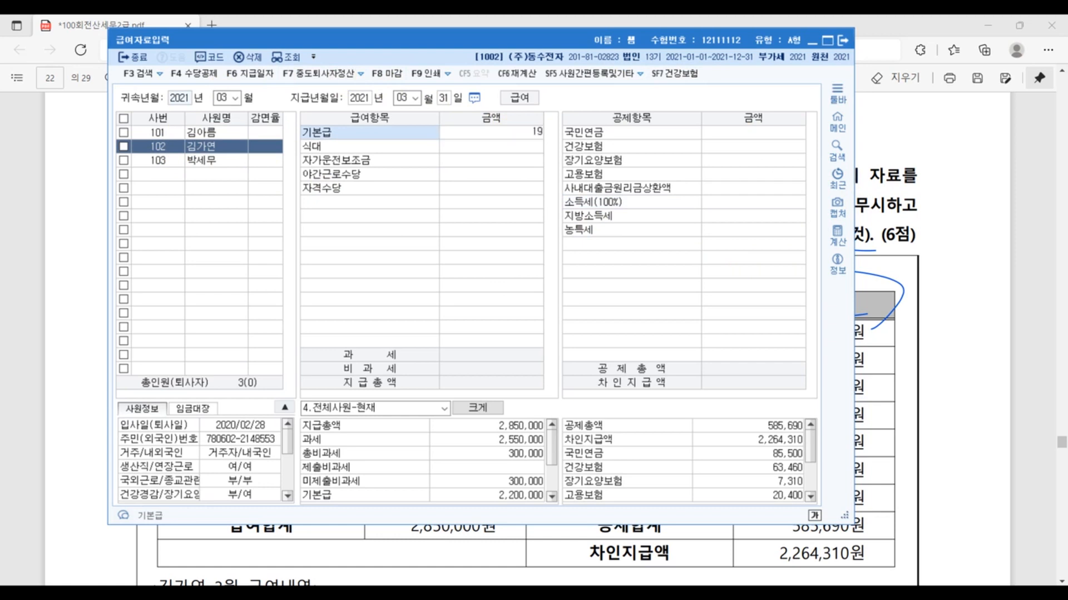
key(Return)
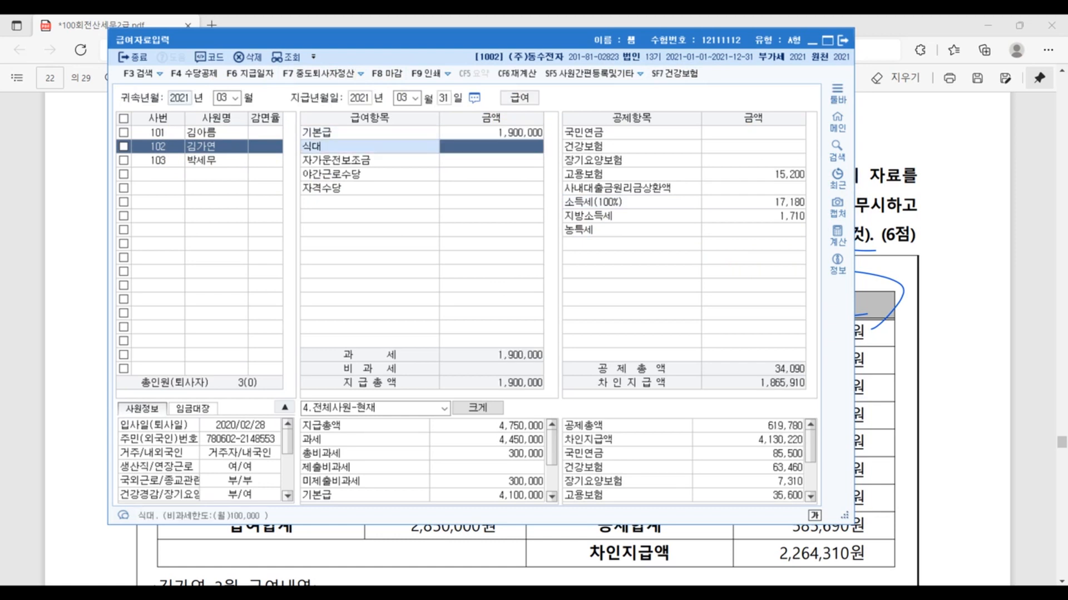
text(1000000)
key(Return)
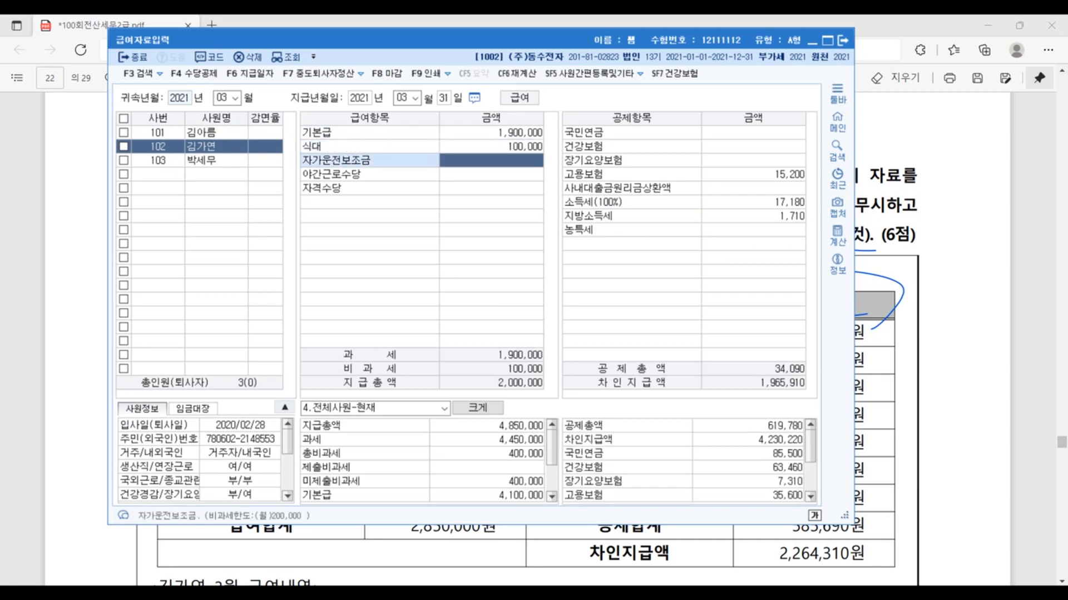
- Enter 자가운전보조금 200,000 and 야간근로수당 200,000 for the second employee, leaving 자격수당 empty
text(2000000)
key(Return)
text(200000)
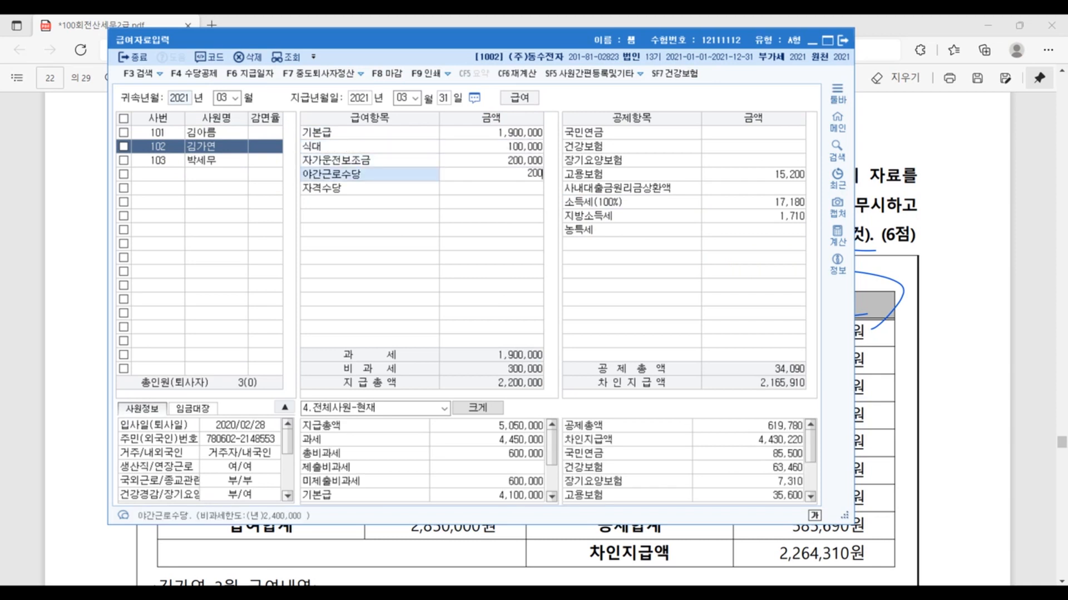
key(Return)
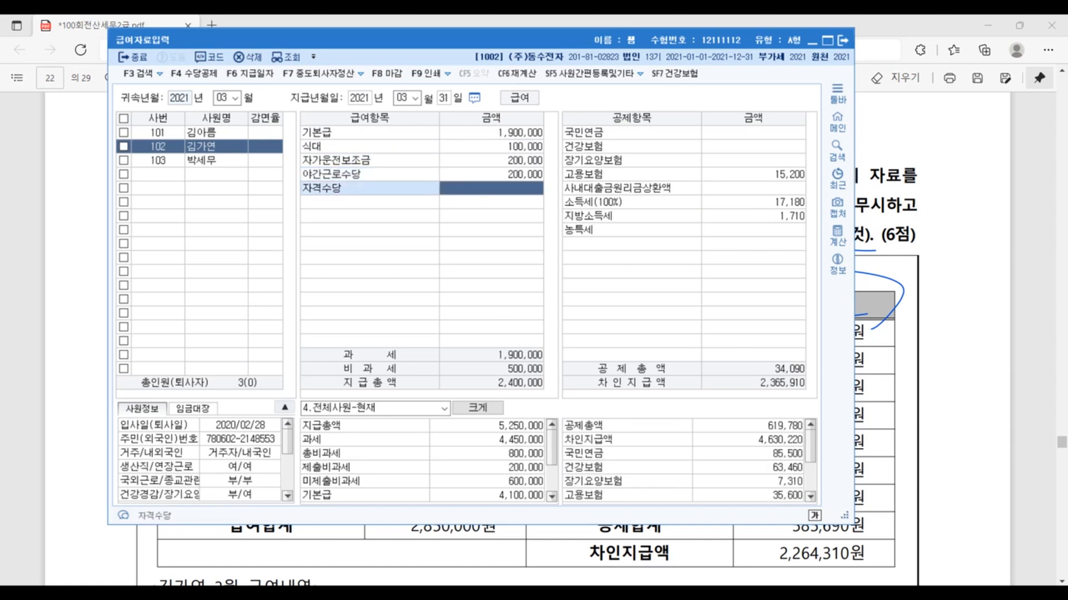
key(Return)
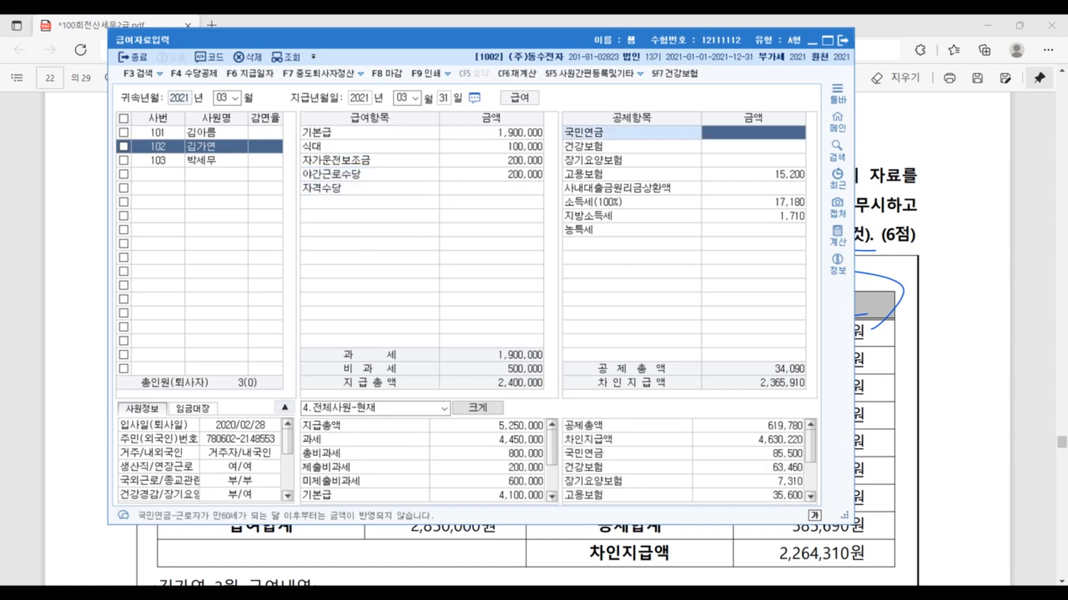
- Enter 국민연금 85,500 and 건강보험 63,460 for the second employee, accept the other deductions as they are, and close 급여자료입력
text(85500)
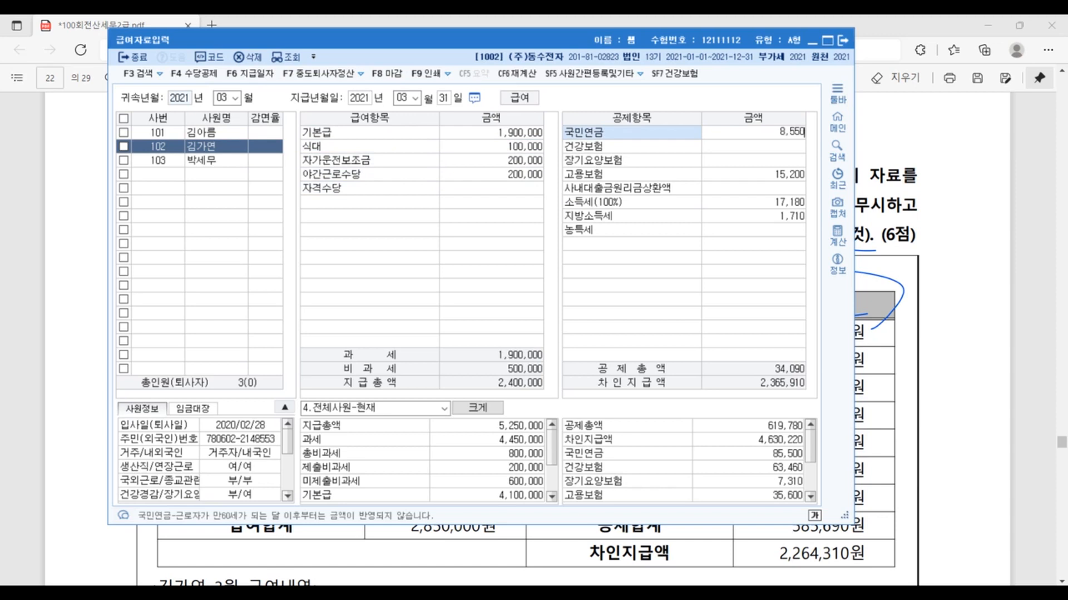
key(Return)
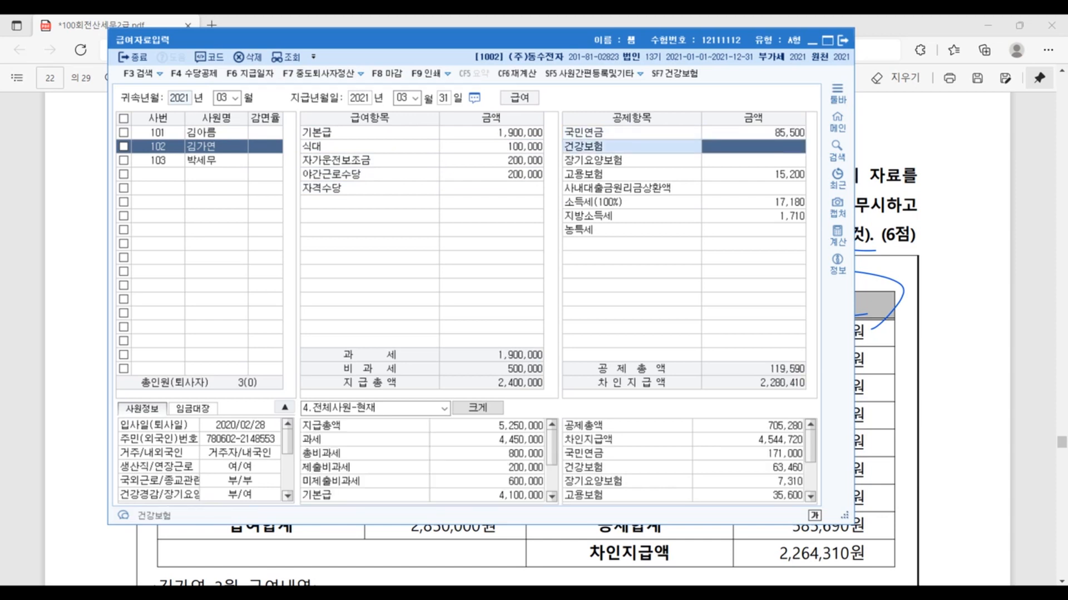
text(63460)
key(Return)
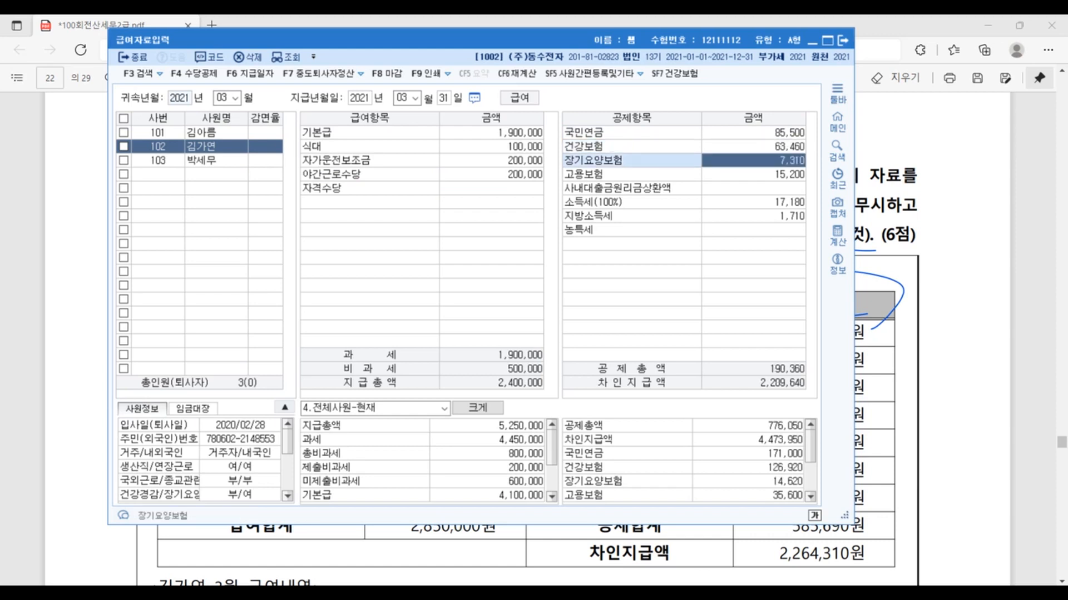
key(Return)
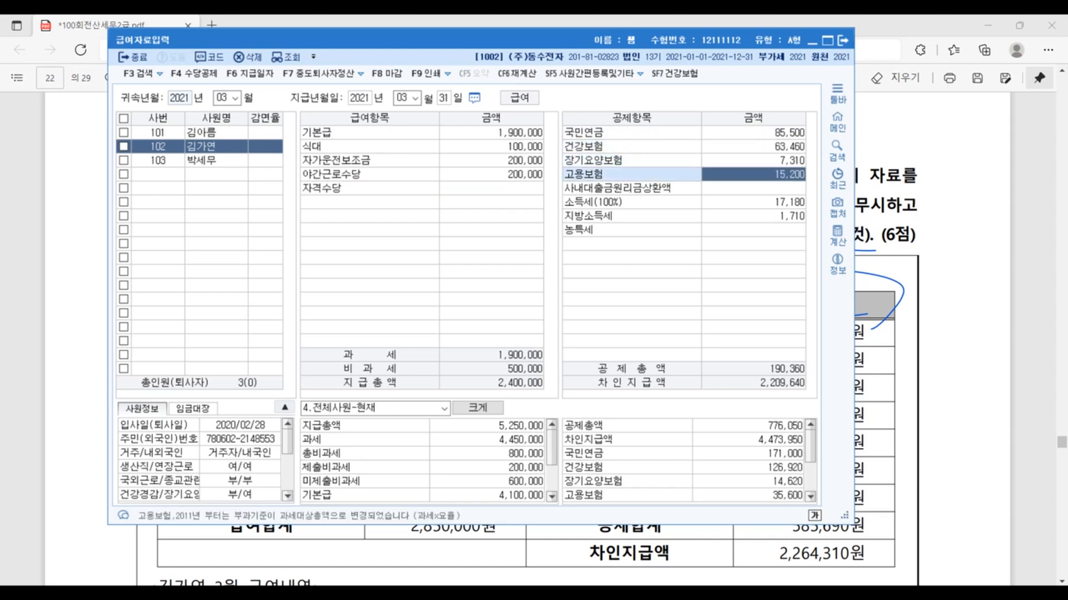
key(Return)
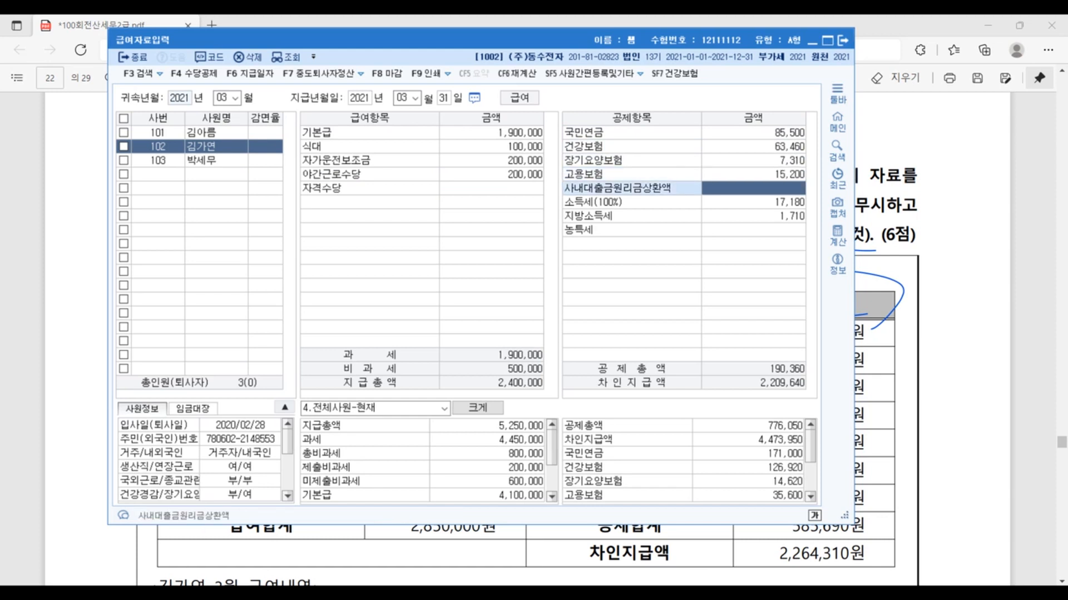
key(Return)
key(Return)
key(Return)
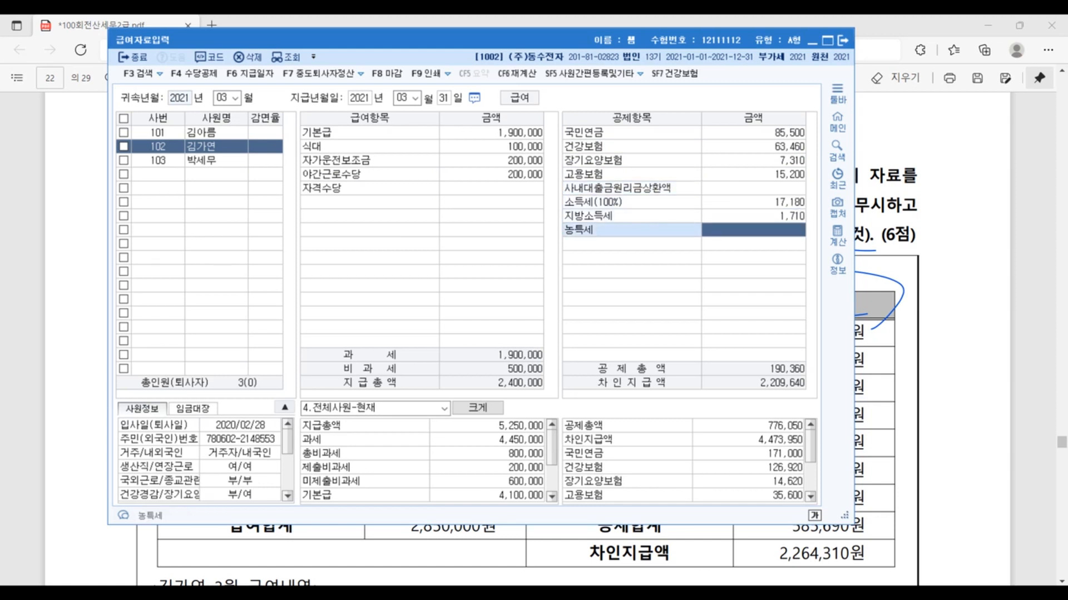
key(Escape)
key(Escape)
key(Escape)
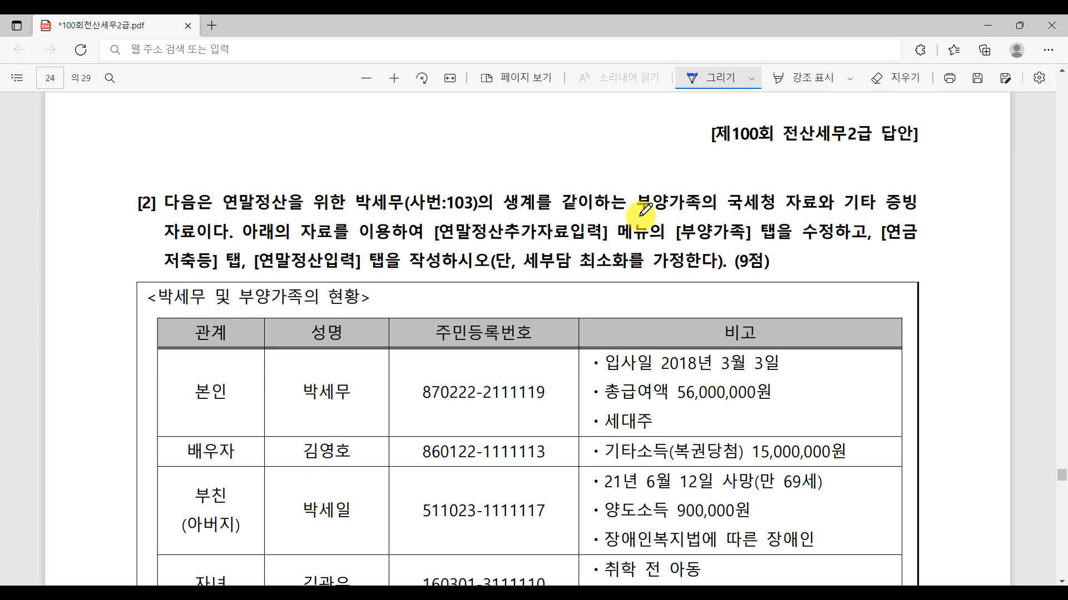
- Review the family table of question 5 [2] in the exam PDF, switch to KcLep and open 연말정산추가자료입력
scroll(400, 302, down, 2)
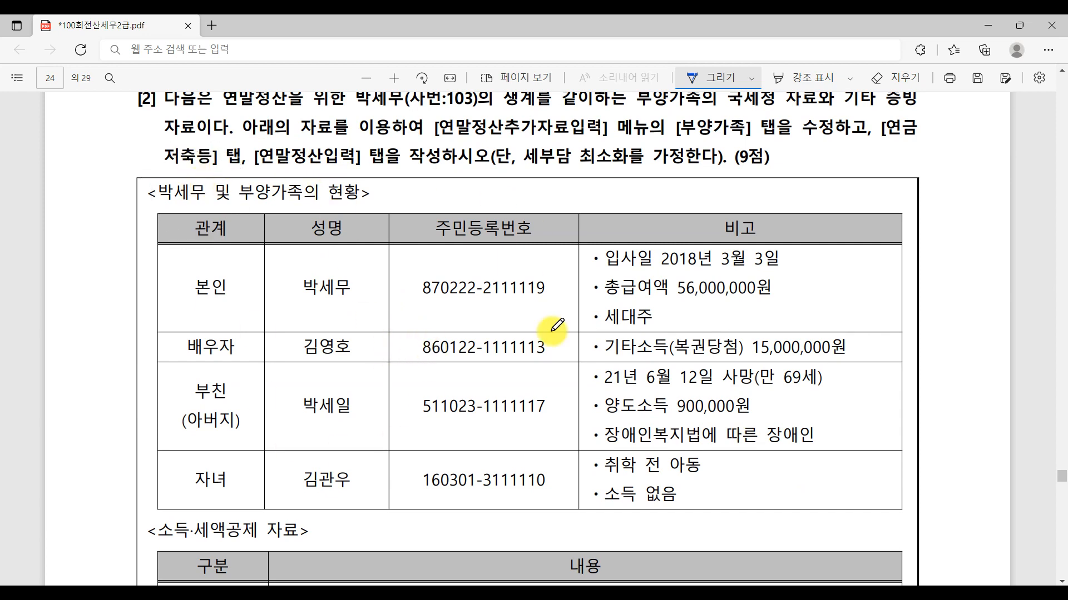
key(alt+Tab)
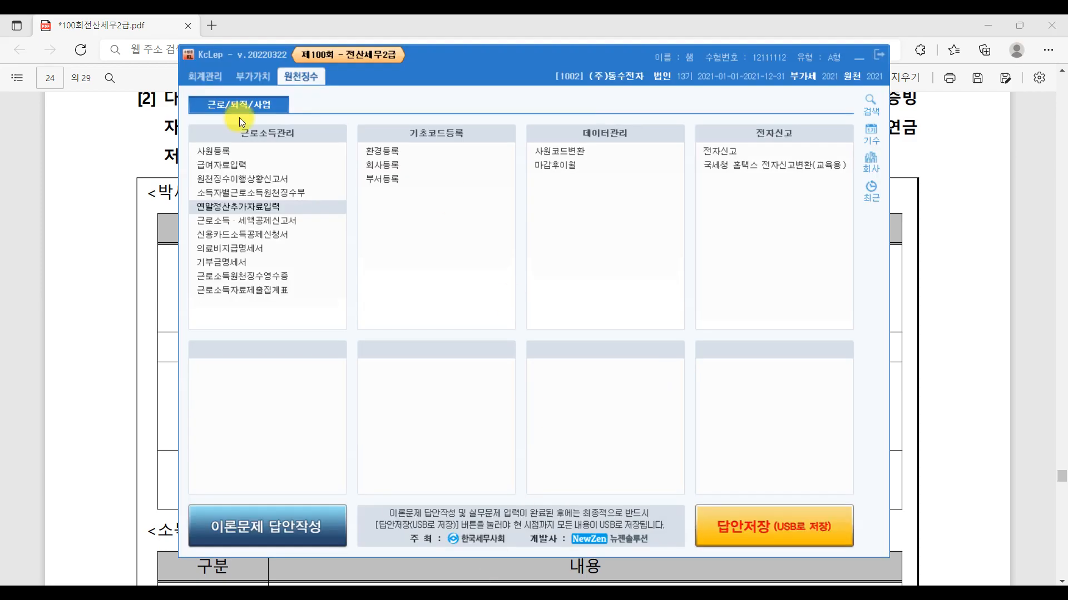
click(248, 205)
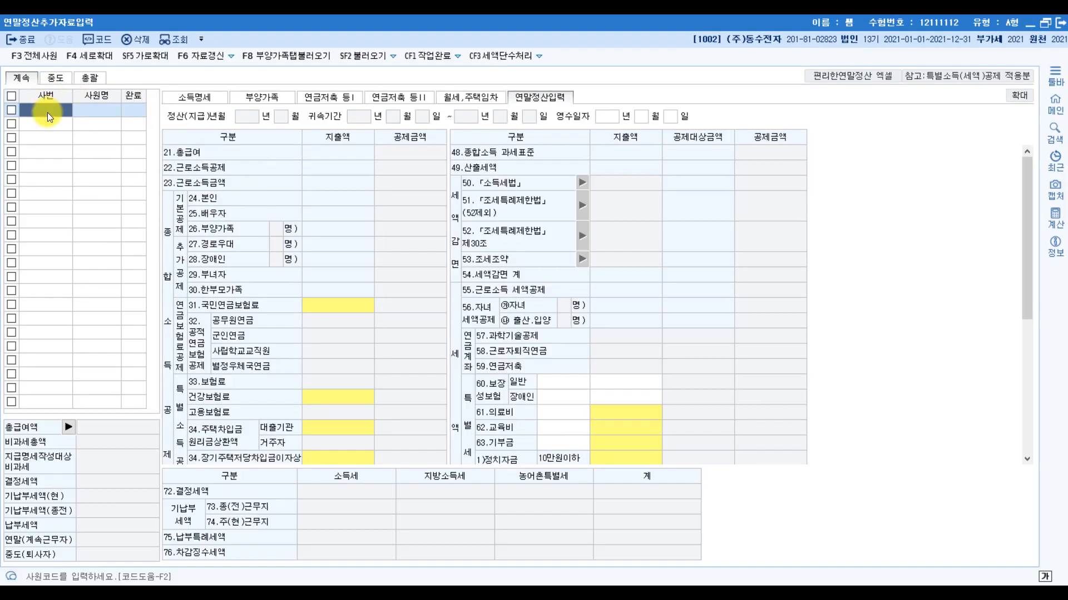
- Load employee 103 into 연말정산추가자료입력 and show the 부양가족 data
double_click(48, 113)
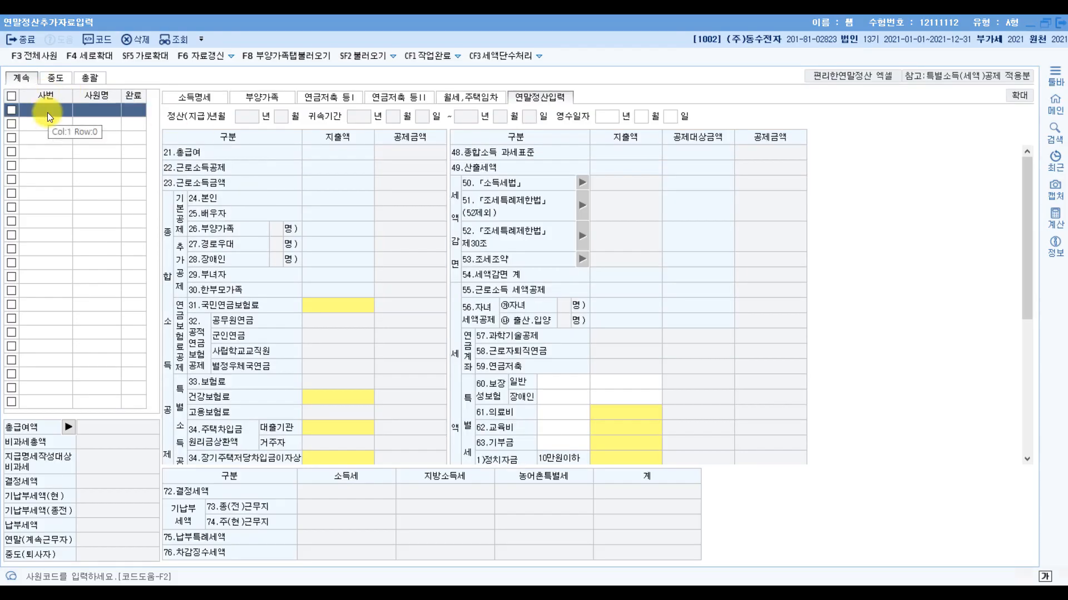
click(522, 259)
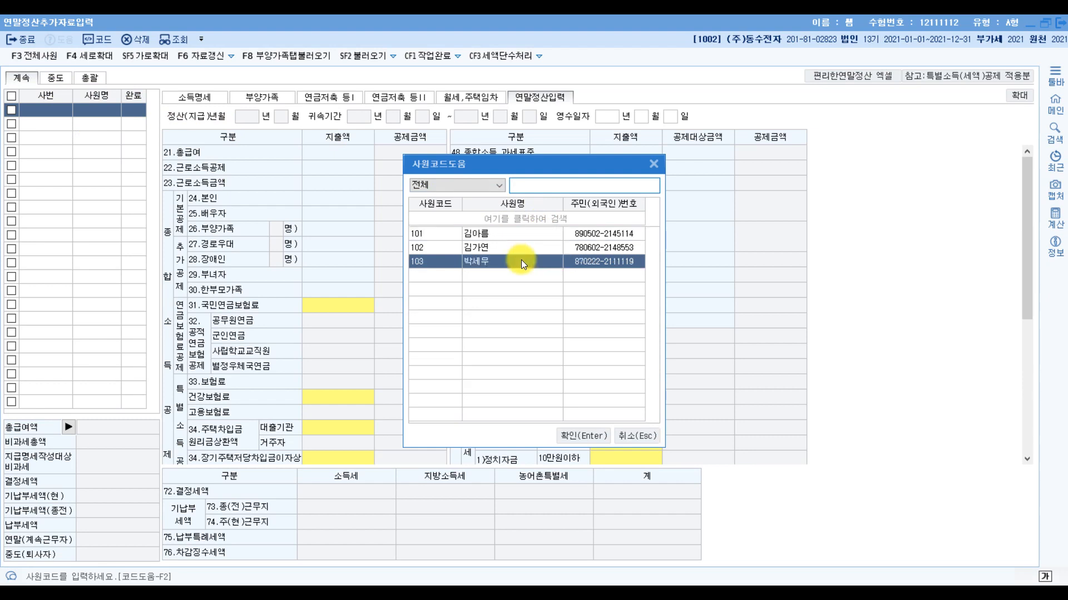
double_click(522, 259)
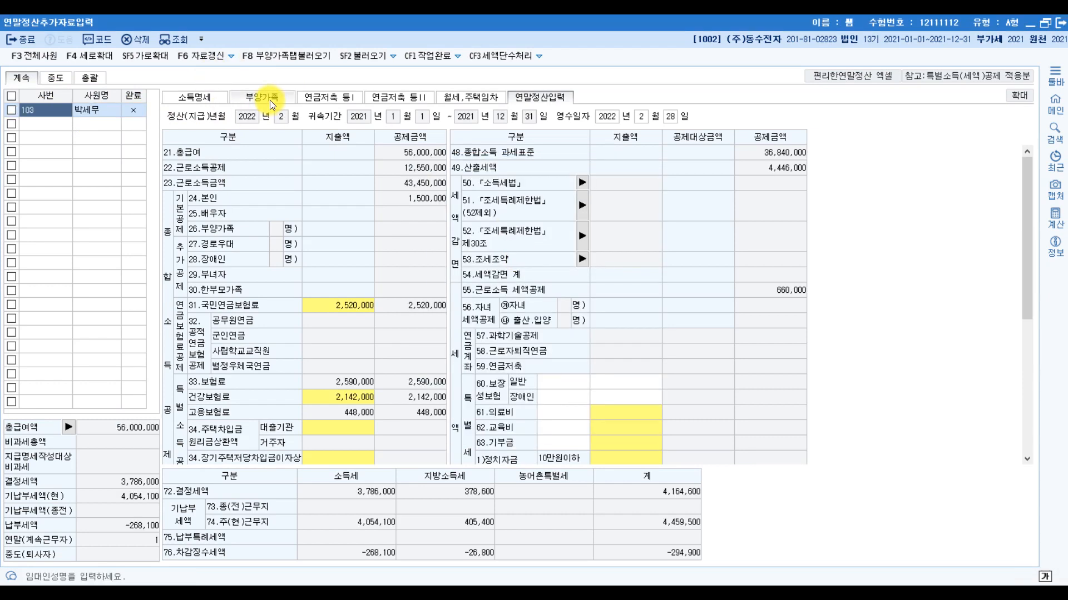
click(269, 101)
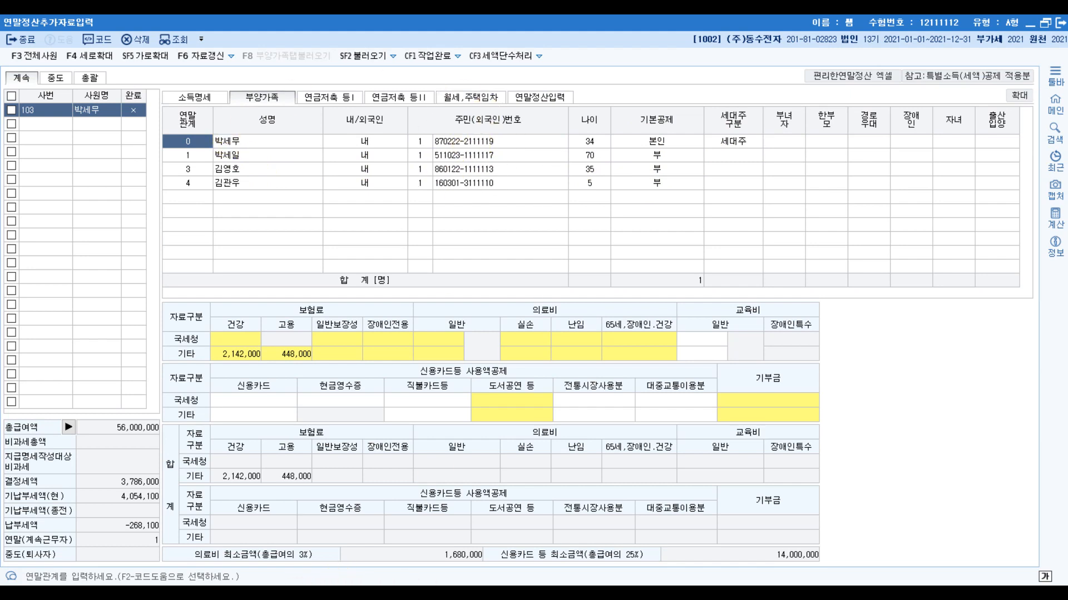
- Compare the family table of question 5 [2] in the exam PDF with employee 103's 부양가족 and 연말정산입력 data in KcLep
mouse_move(281, 572)
click(239, 552)
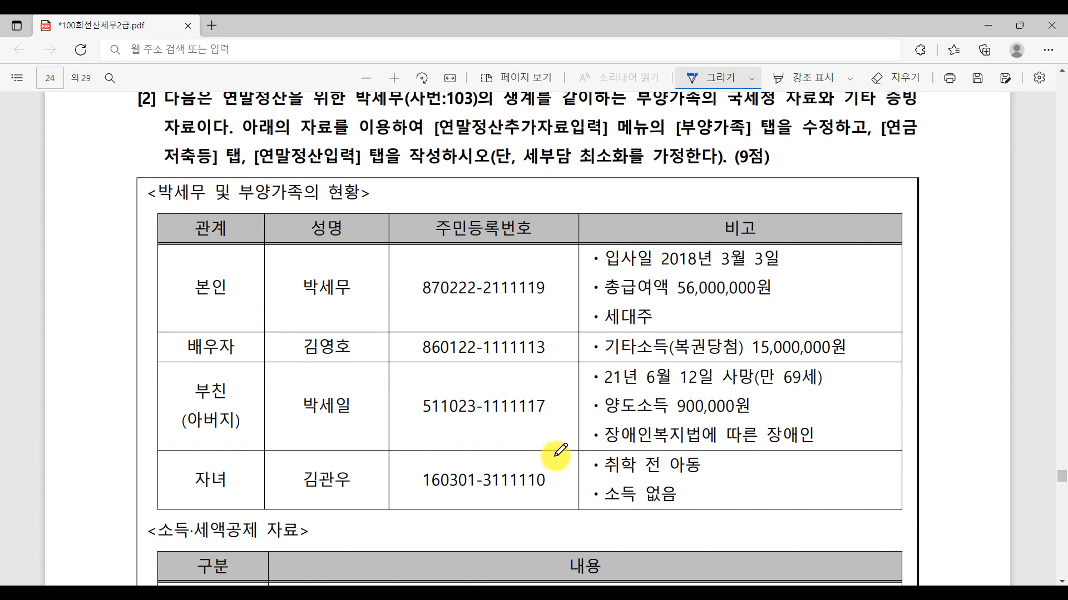
click(503, 598)
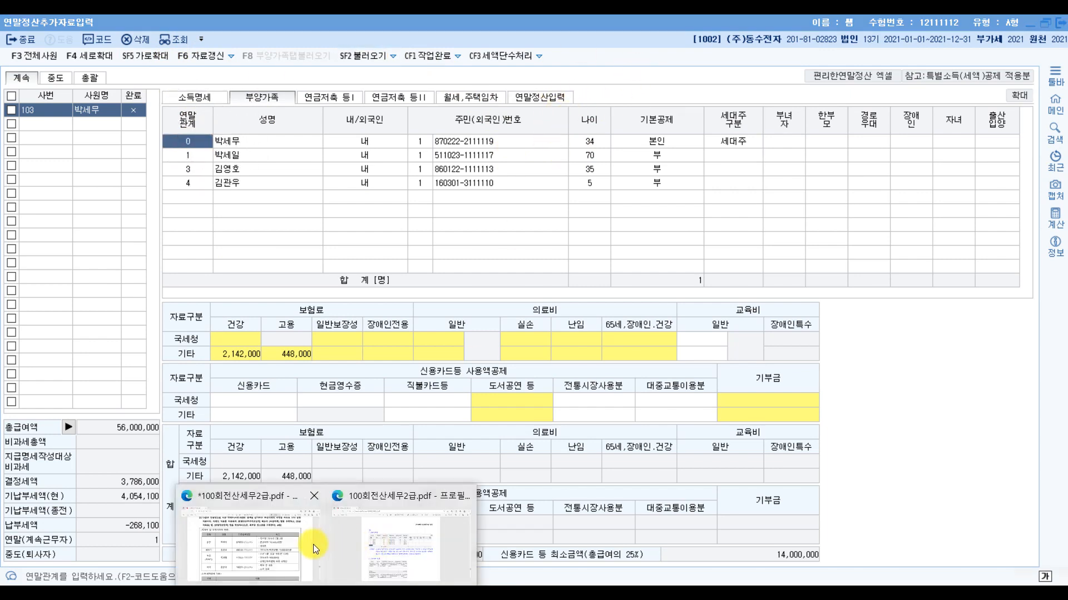
click(302, 549)
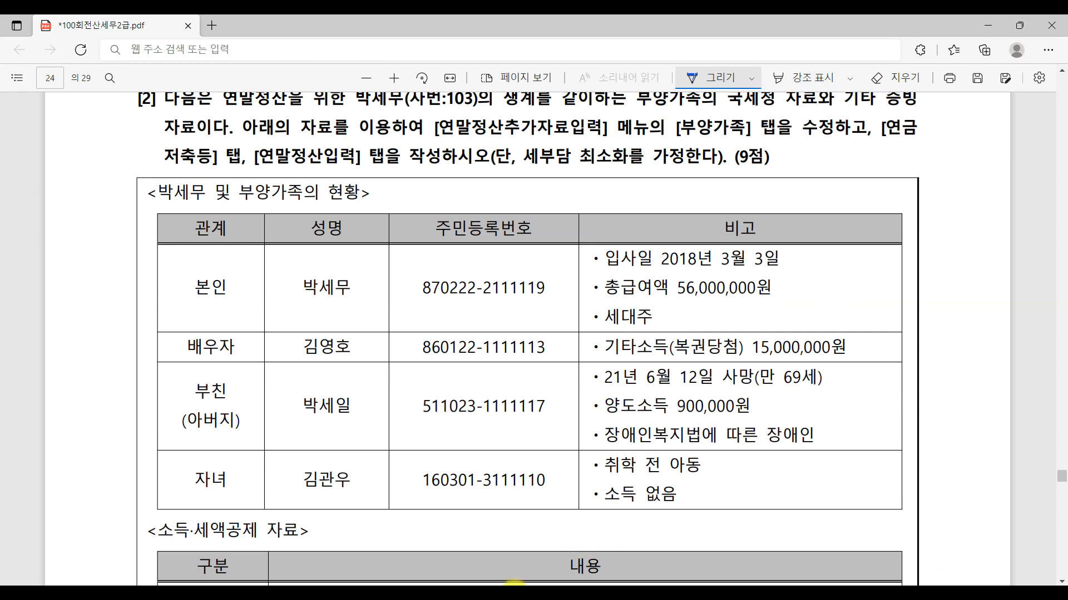
click(528, 594)
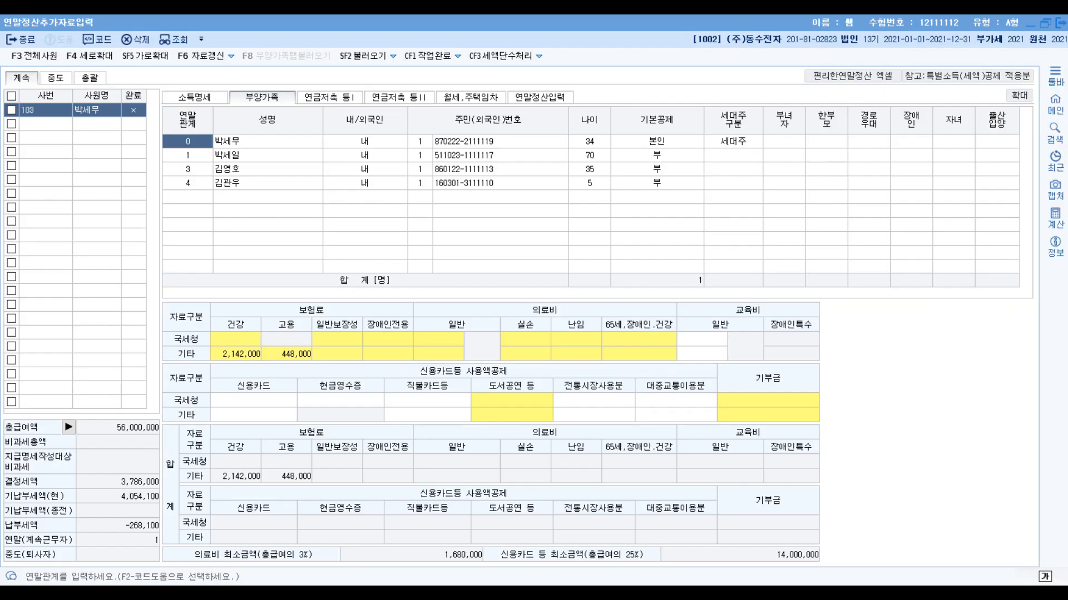
click(545, 99)
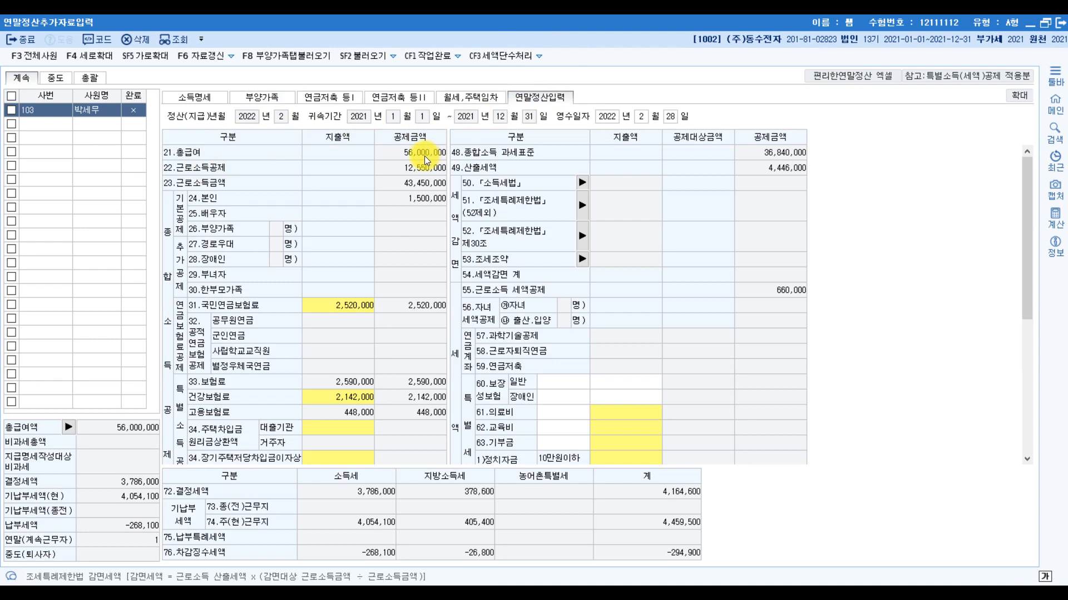
click(205, 169)
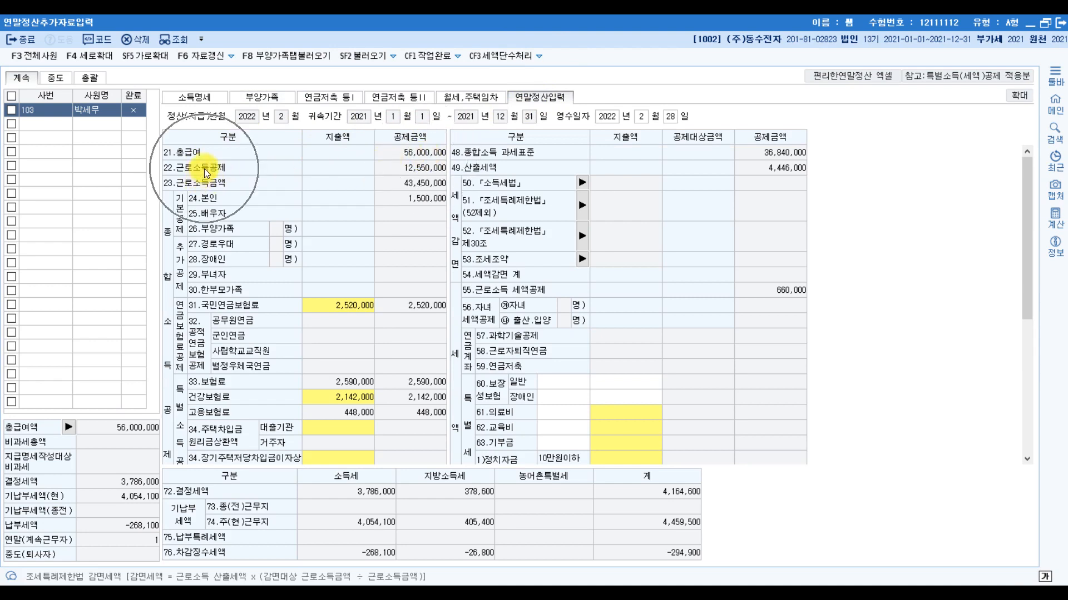
click(426, 172)
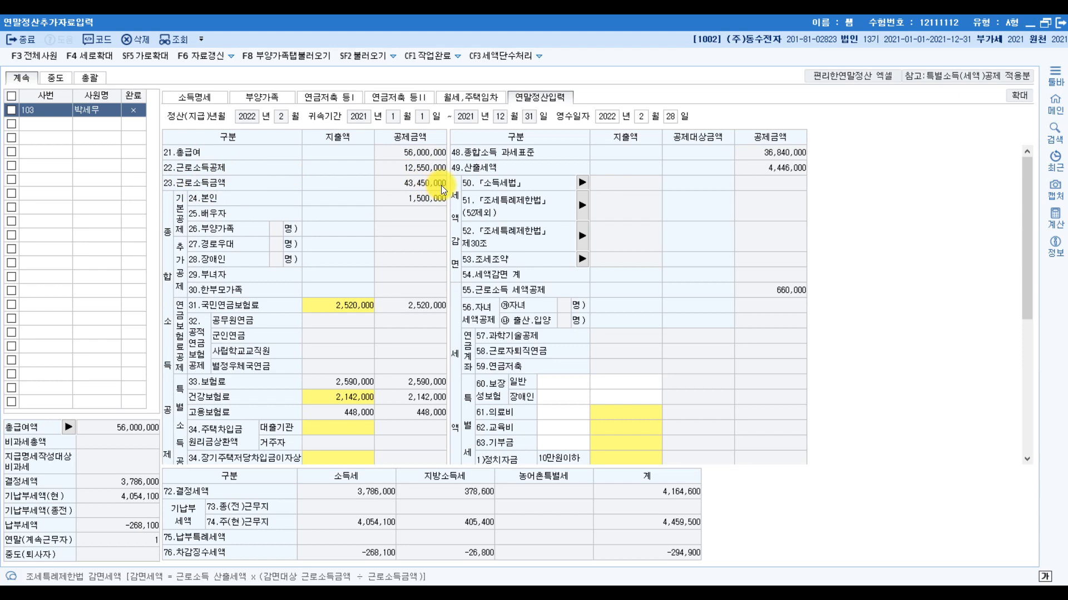
click(274, 100)
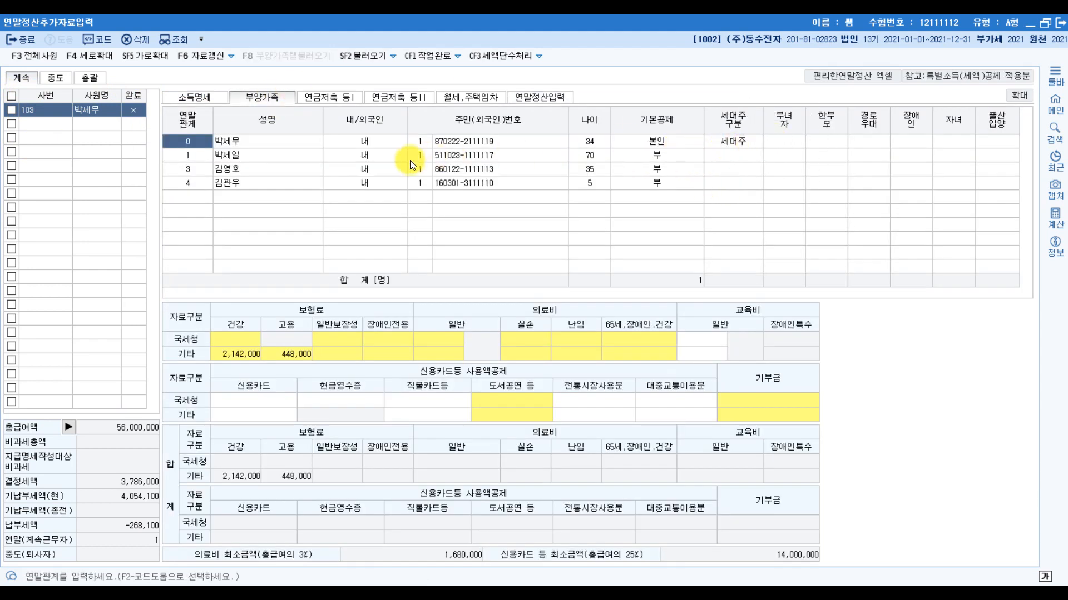
- Check the spouse's income note in the exam PDF and set the spouse's 기본공제 to 배우자 in KcLep
click(248, 144)
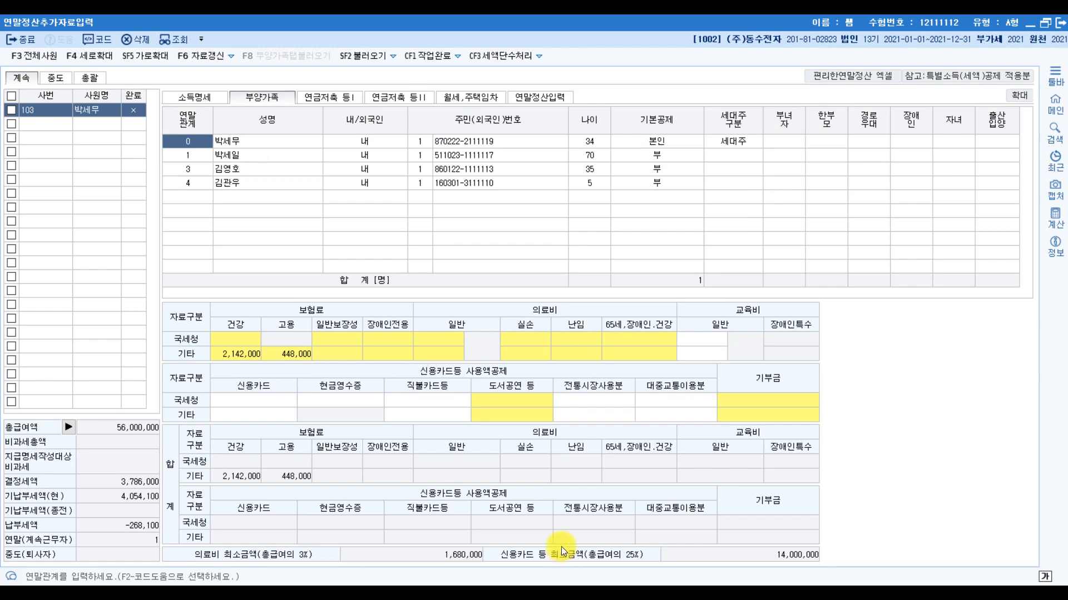
mouse_move(325, 593)
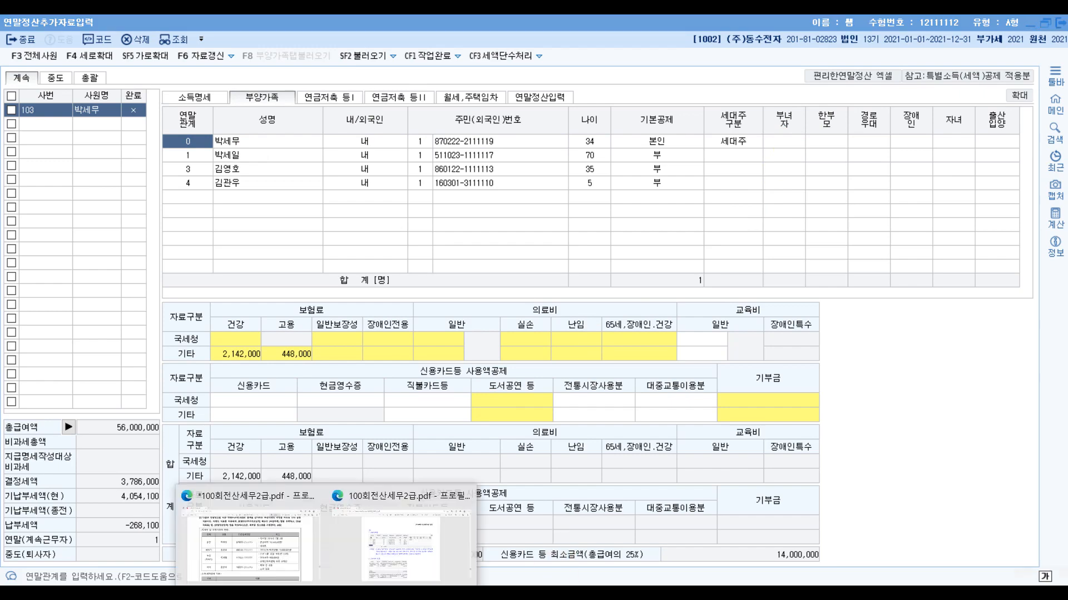
click(262, 556)
scroll(330, 313, down, 2)
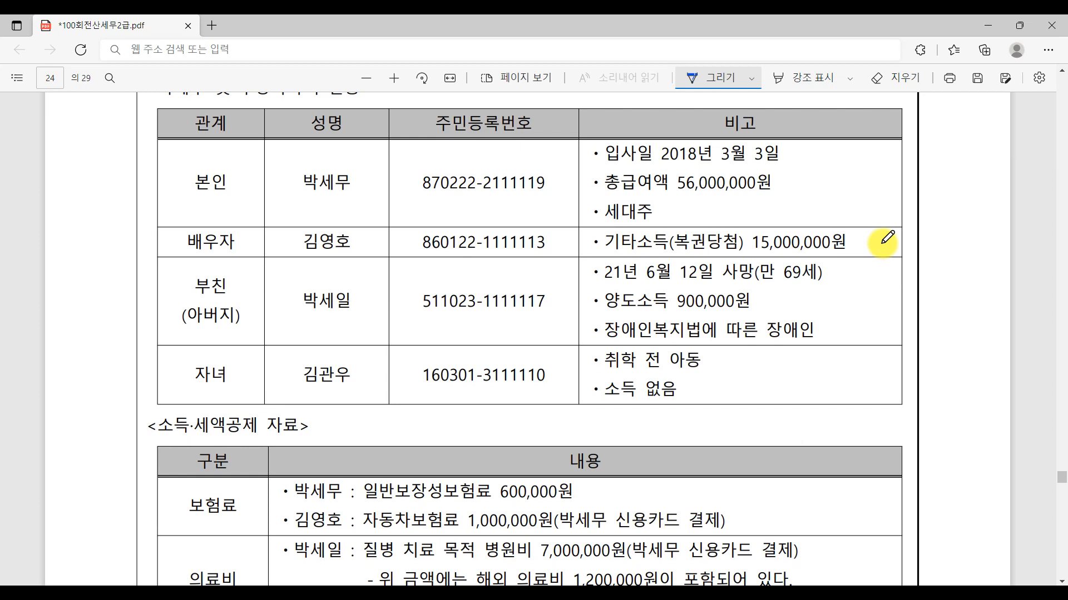
click(531, 592)
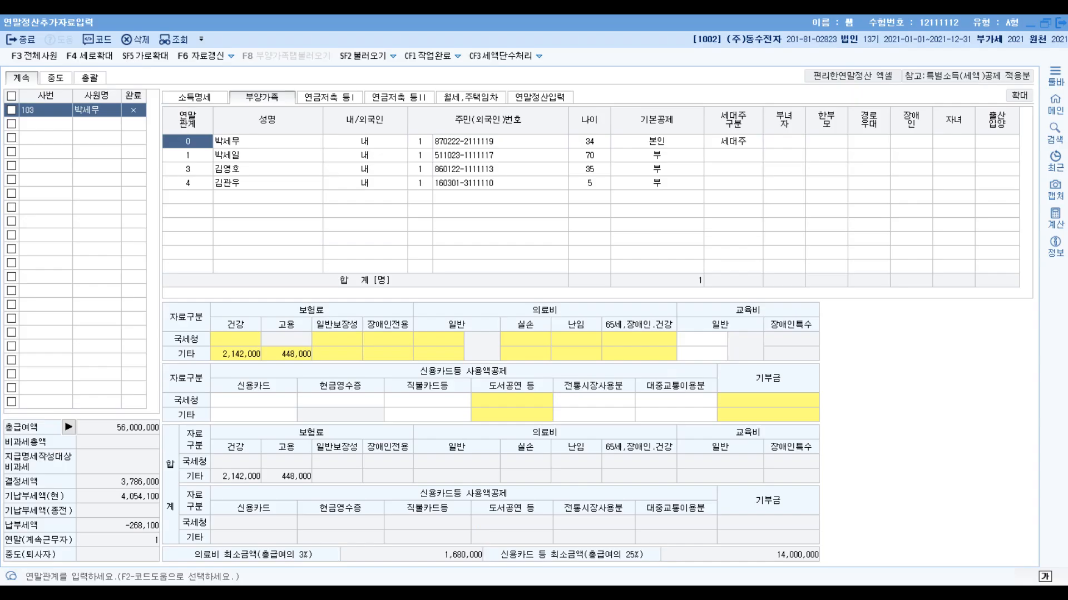
click(666, 169)
click(739, 194)
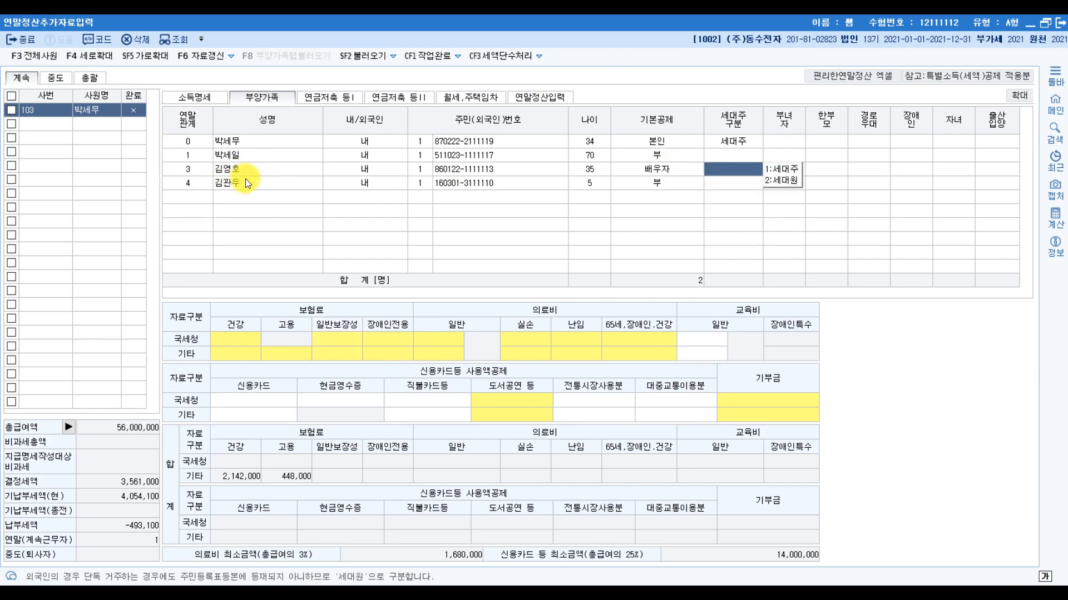
- Following the father's notes in the exam PDF, set his 기본공제 to 60세이상 and 장애인 to 1:장애인복지법 in KcLep
click(467, 593)
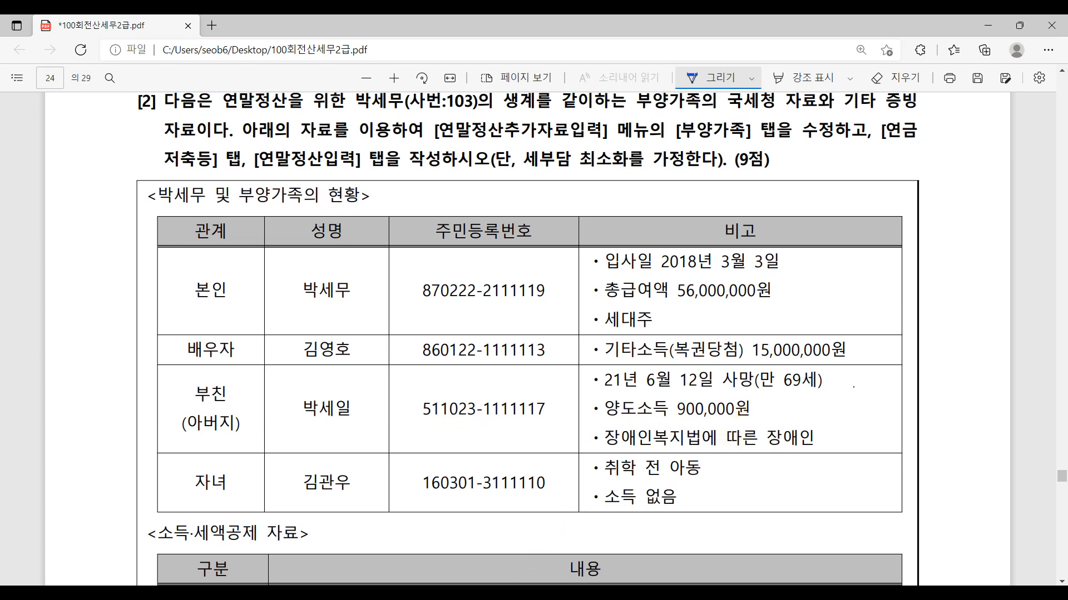
click(567, 582)
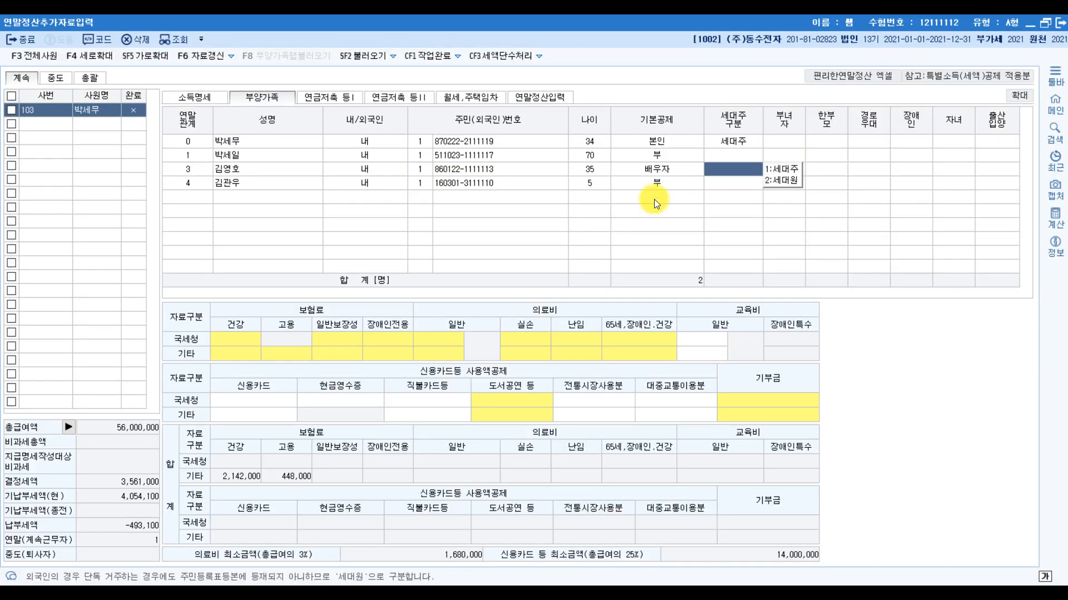
click(670, 155)
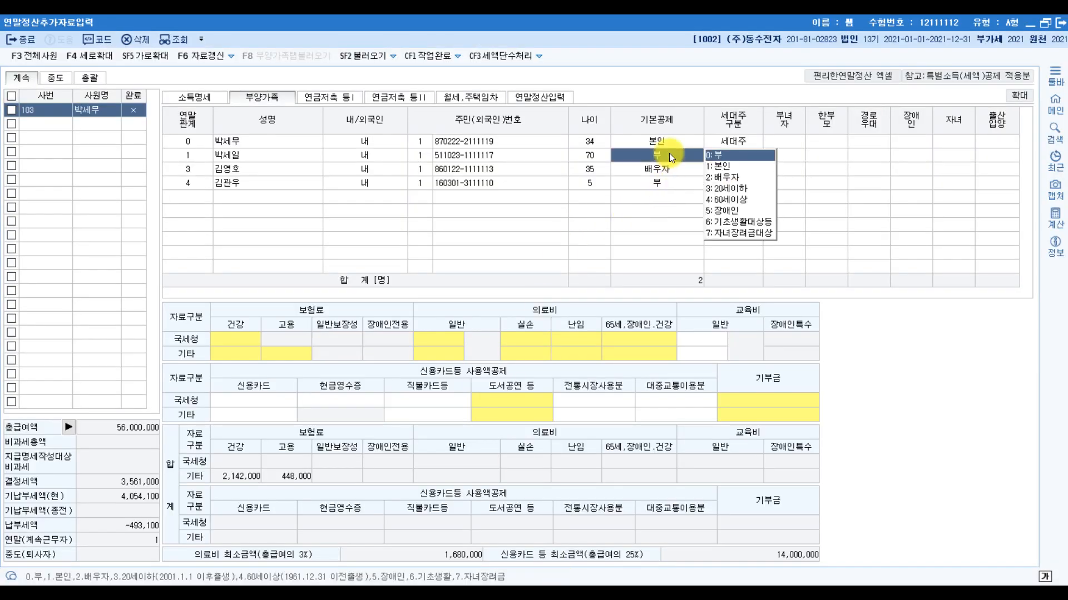
click(735, 200)
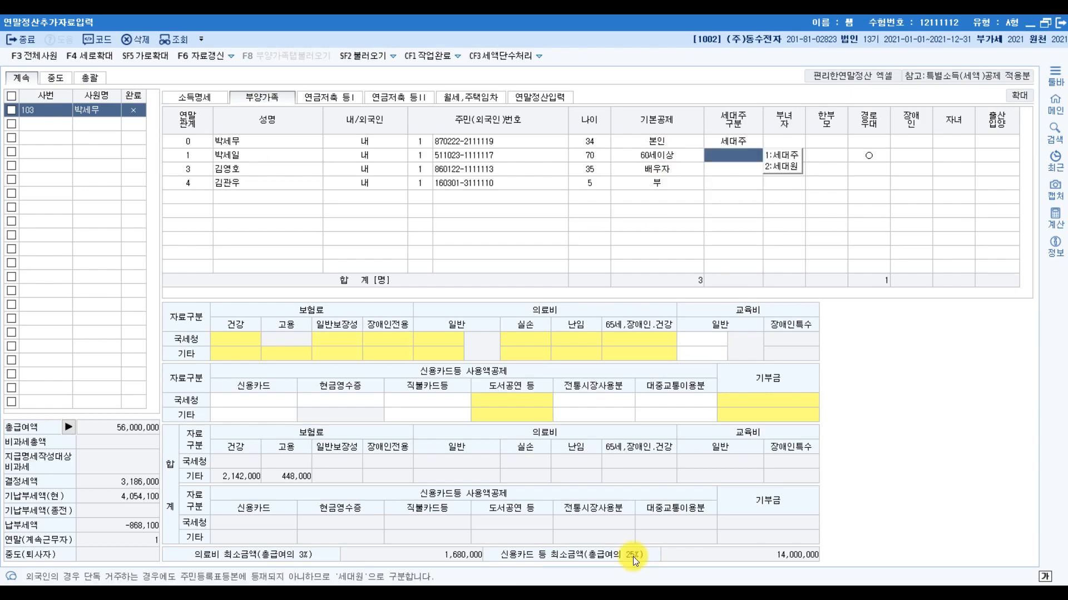
key(alt+Tab)
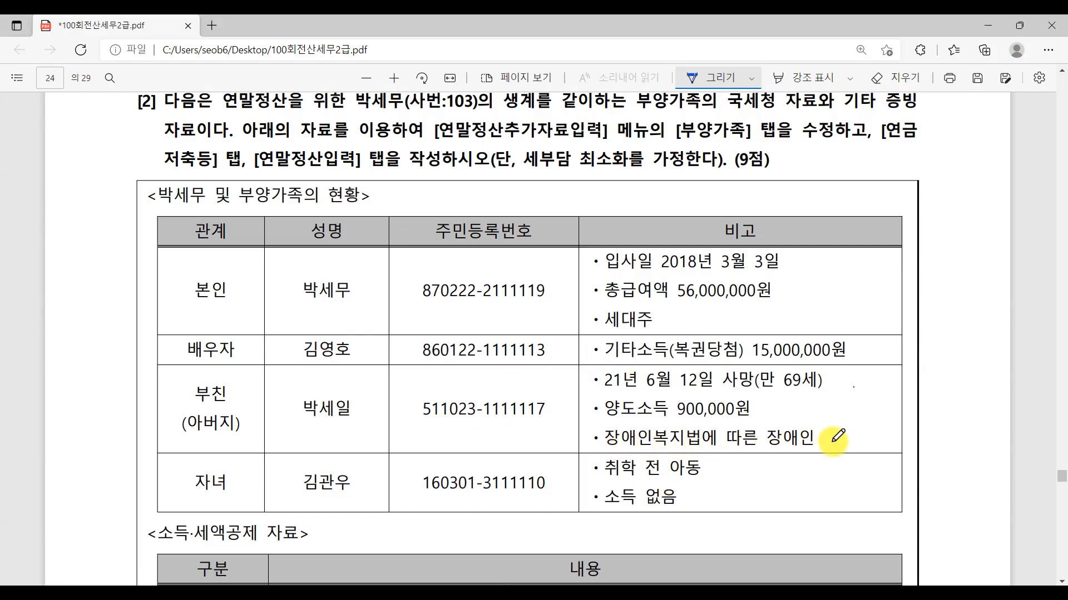
click(566, 594)
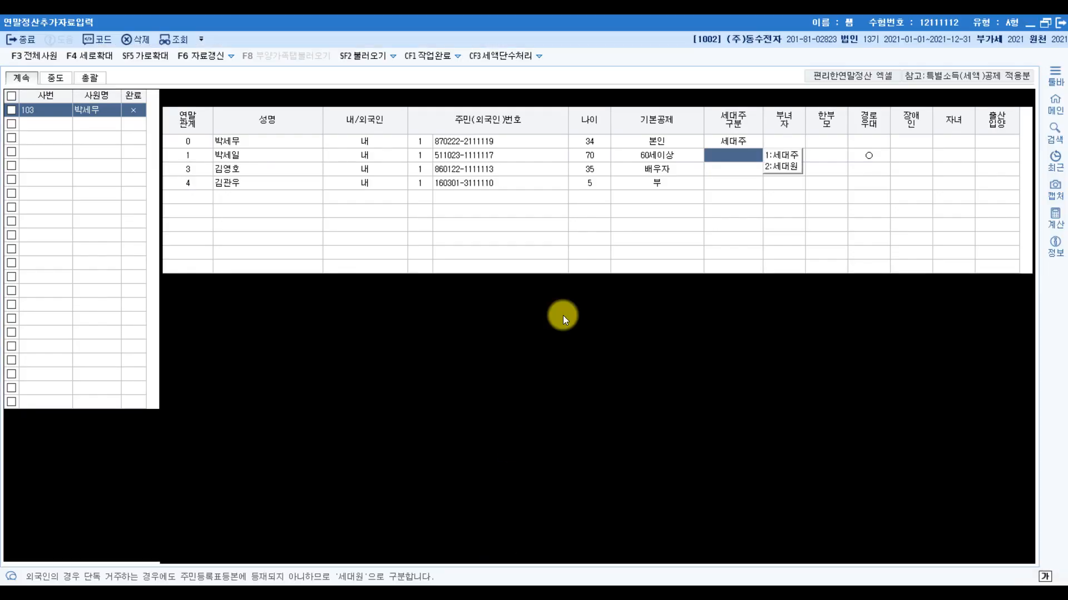
click(922, 154)
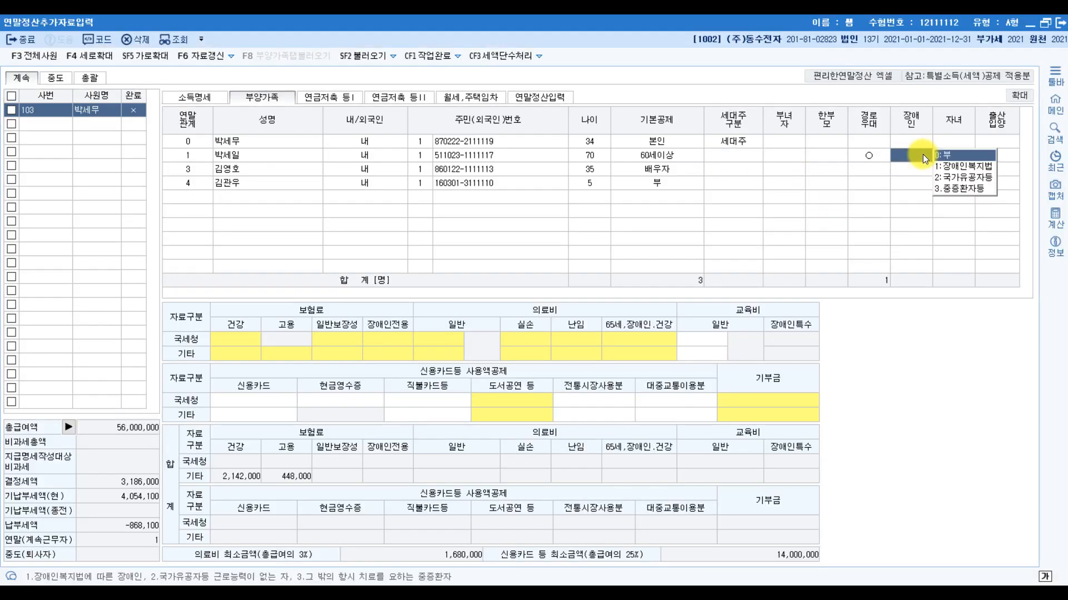
click(969, 165)
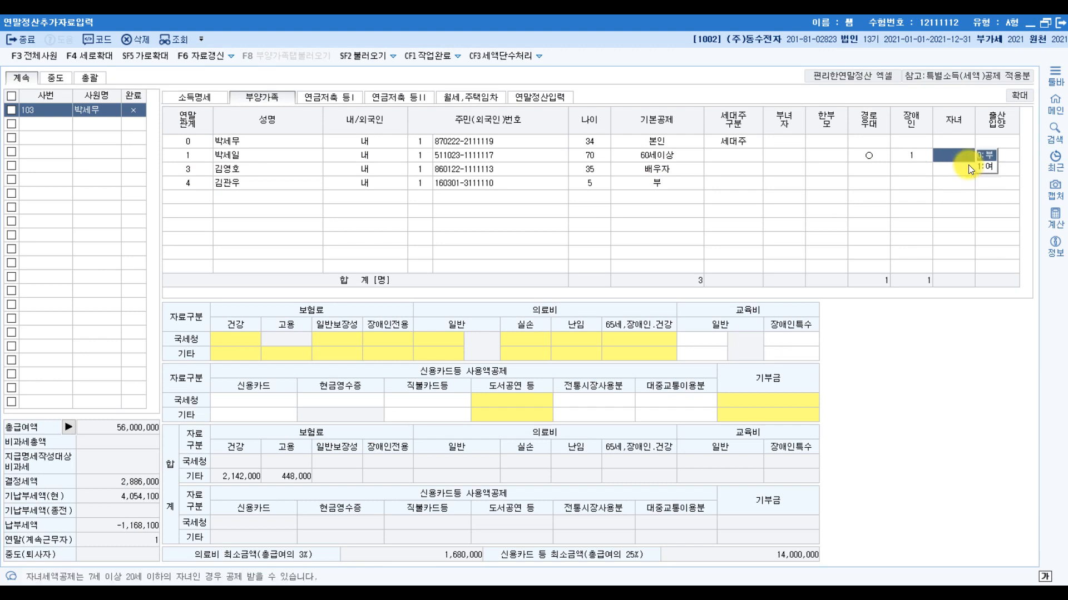
- Set the father's 경로우대 to 0:부 in the 부양가족 list
click(876, 155)
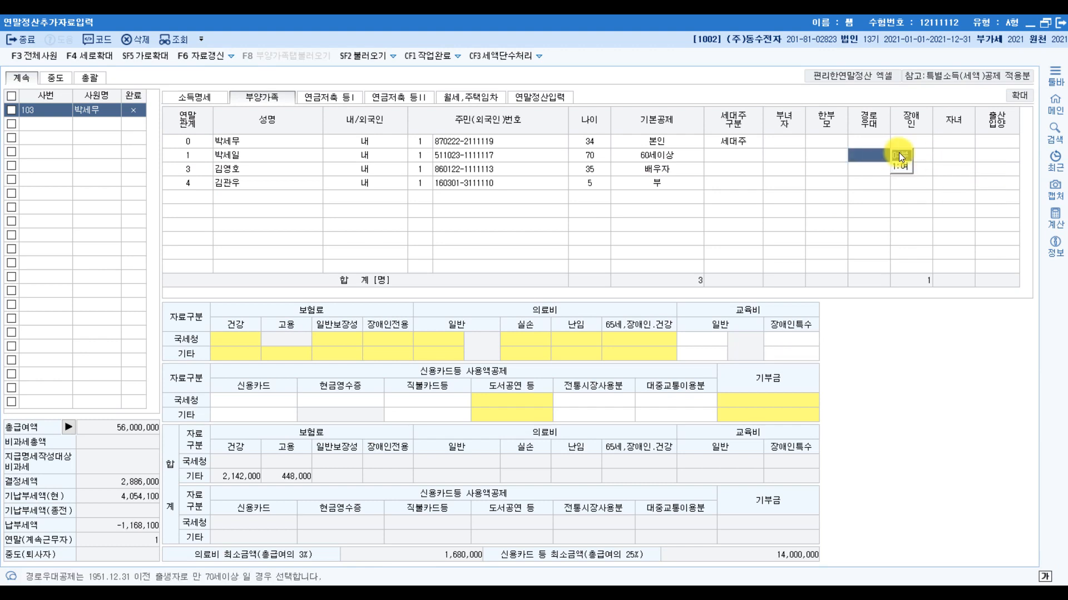
click(898, 153)
click(857, 158)
click(602, 157)
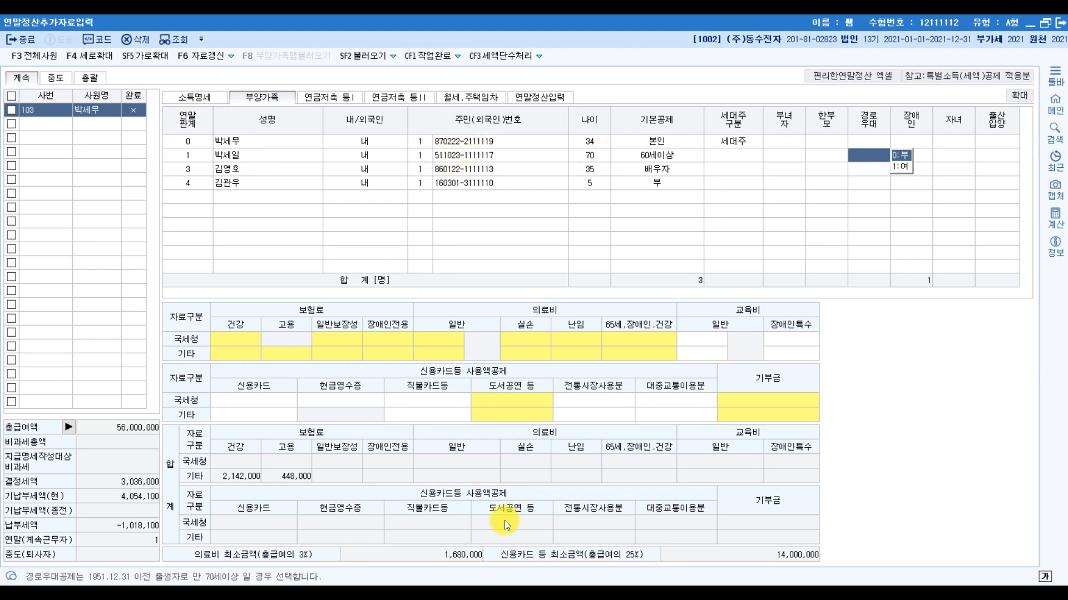
- Underline the father's 만 69세 note in the exam PDF, mark it with a star, and return to KcLep
click(504, 593)
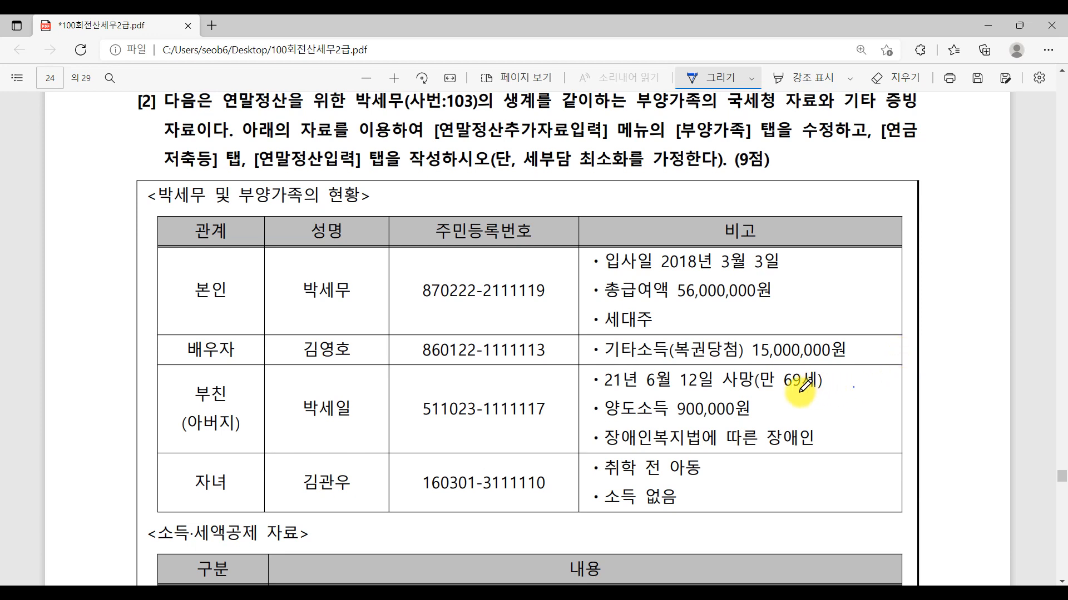
drag(748, 392, 824, 396)
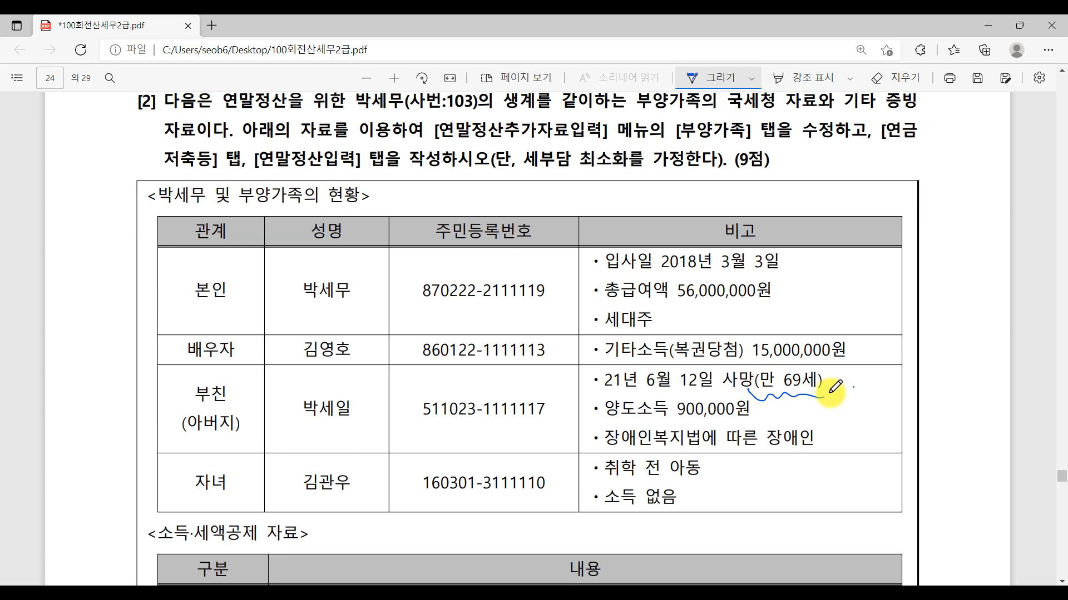
mouse_move(843, 388)
mouse_down()
mouse_move(825, 401)
mouse_move(840, 388)
mouse_up()
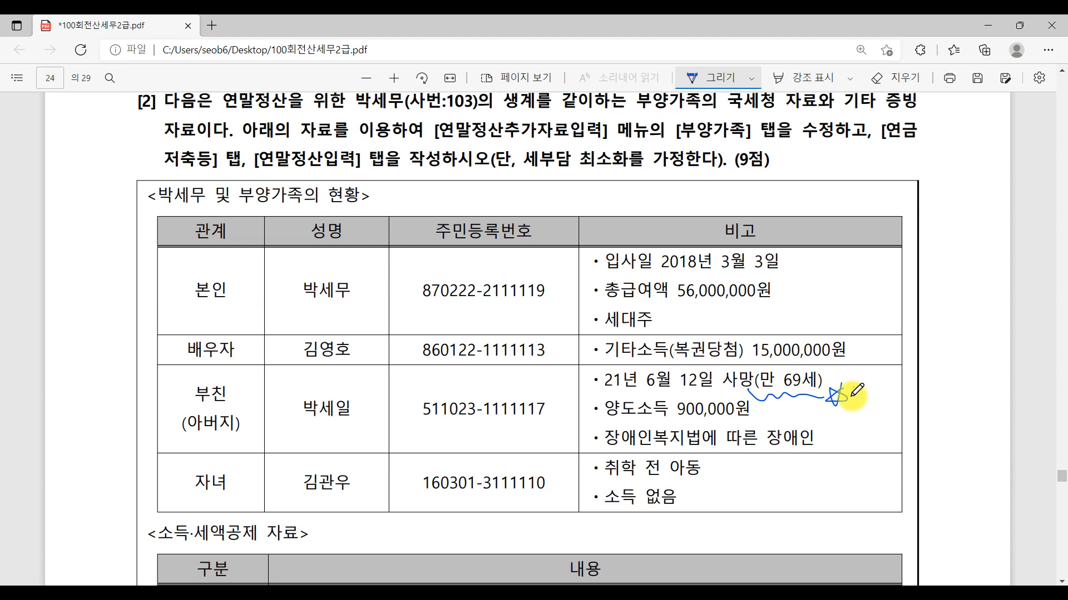
click(583, 592)
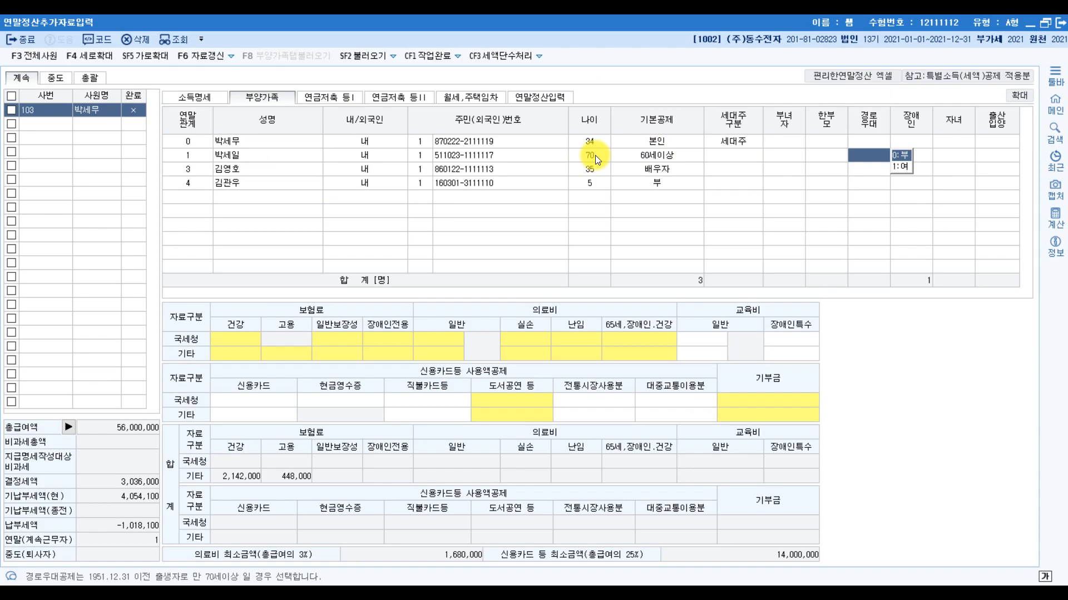
- Check the child's row in the exam PDF and set the child's 기본공제 to 20세이하 in KcLep
click(488, 584)
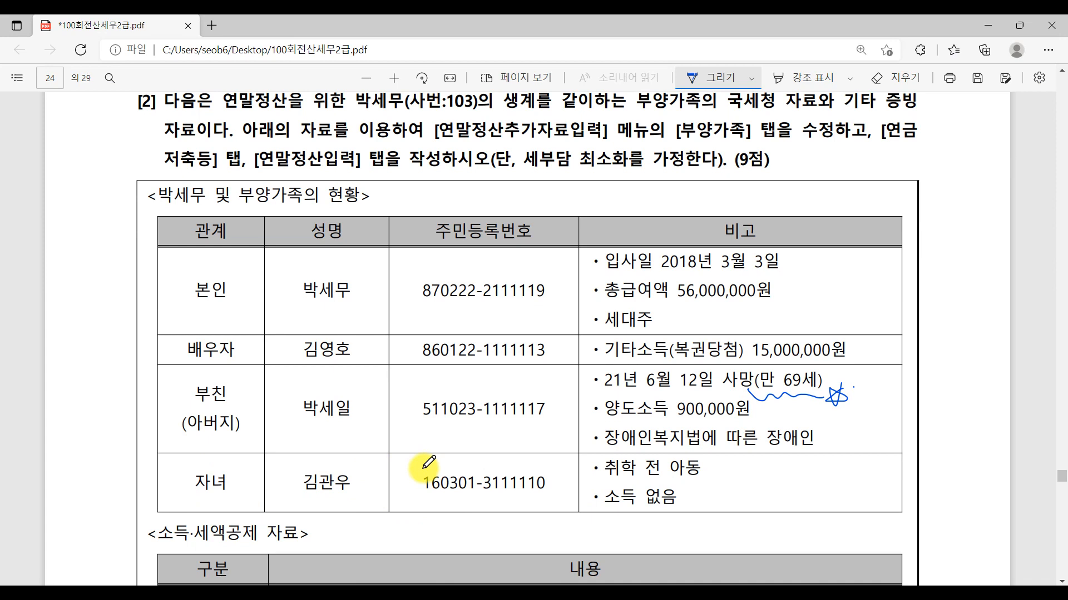
key(alt+Tab)
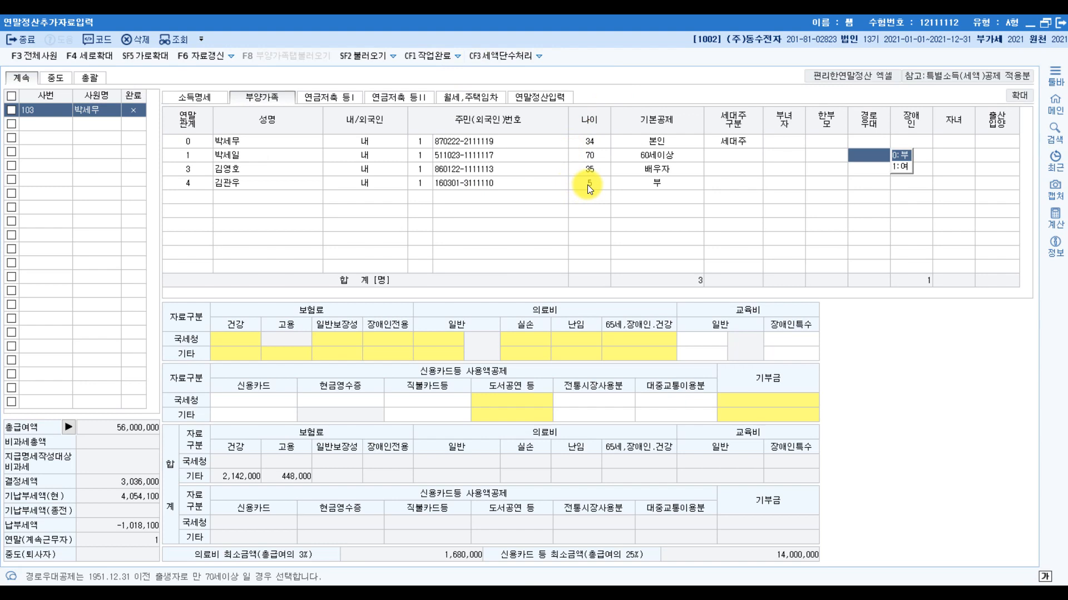
click(652, 185)
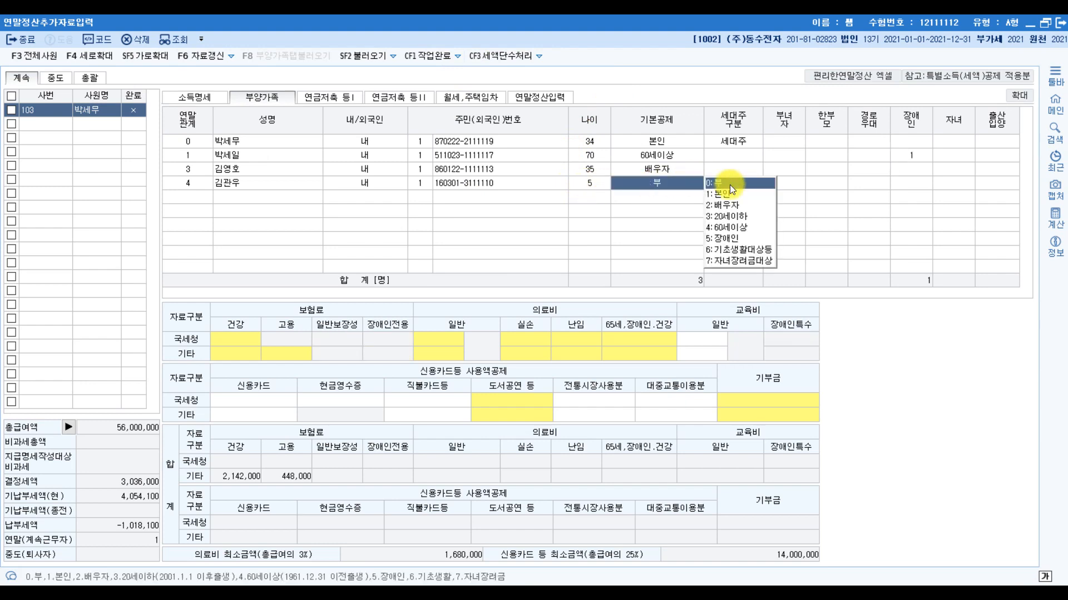
click(749, 218)
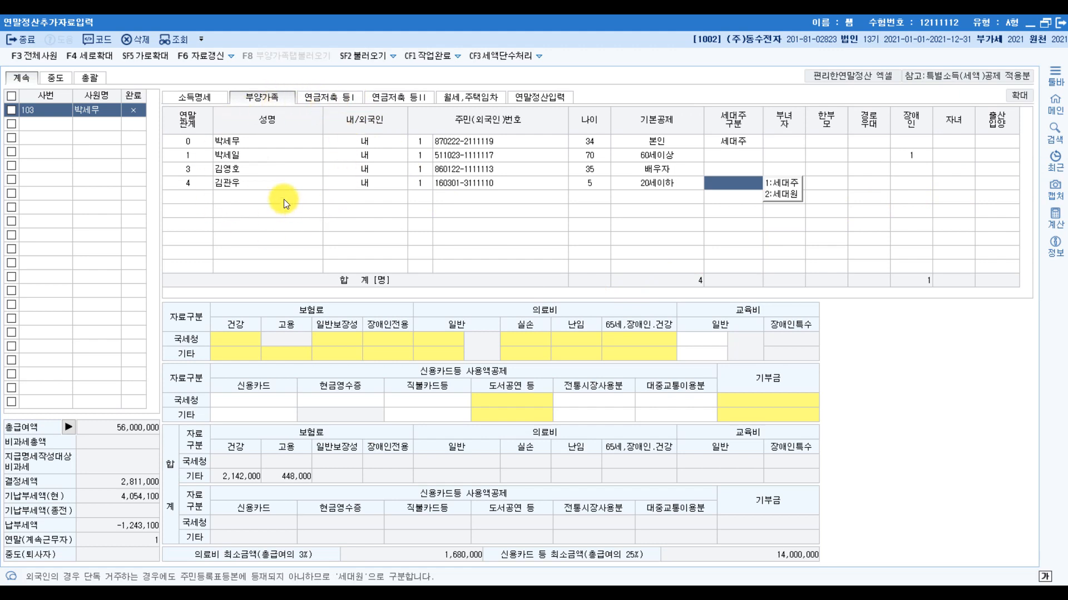
- Check the father's row in the 부양가족 list and open 연말정산입력 at the 60.보장성보험 일반 item
click(231, 155)
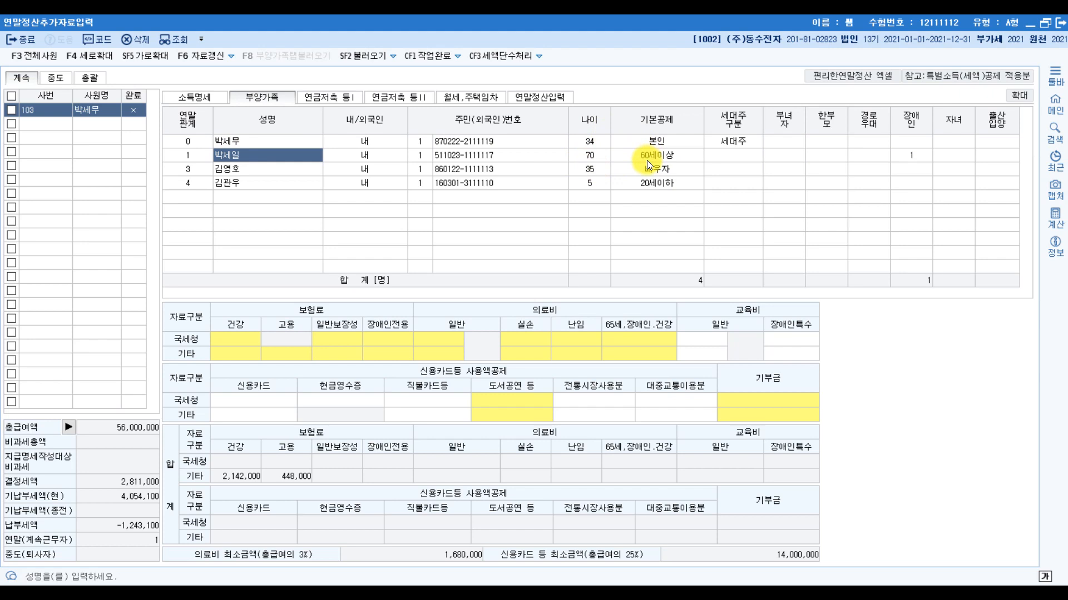
click(865, 155)
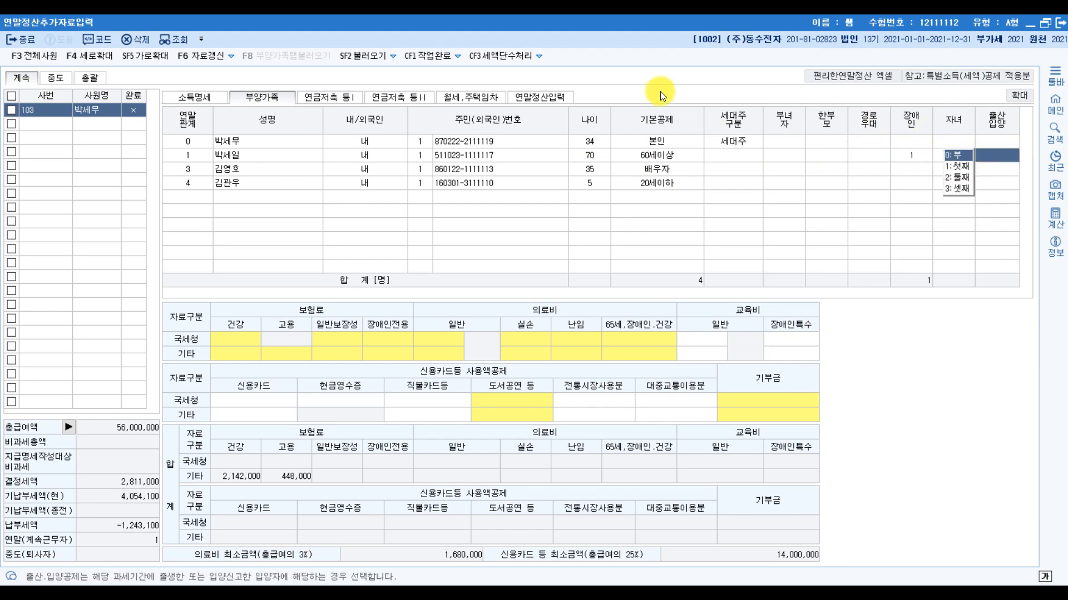
click(552, 93)
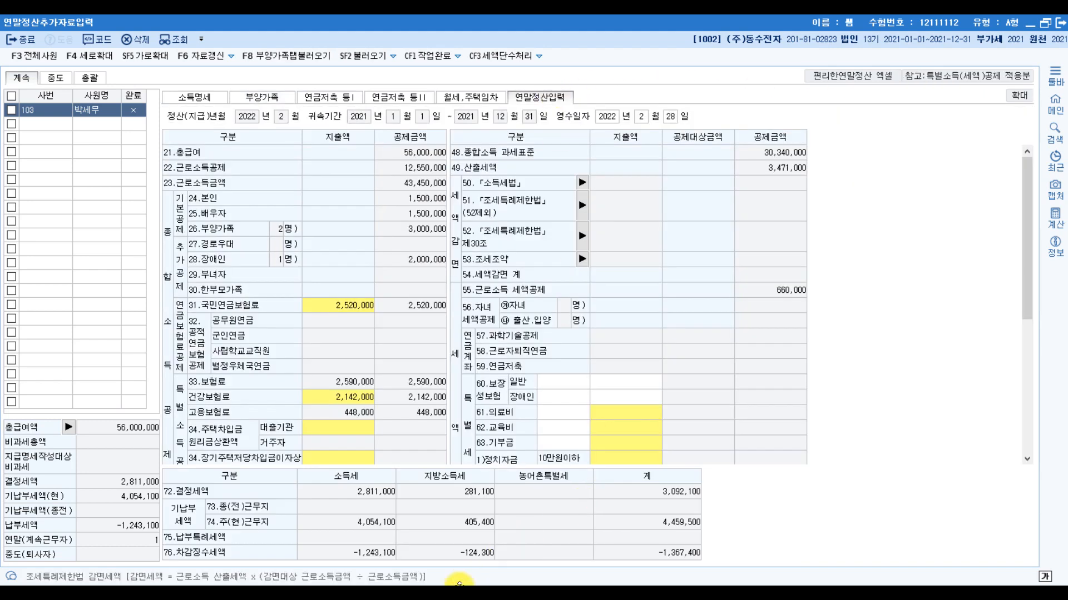
click(511, 387)
- Switch to the exam PDF and cross out 신용카드 on the 자동차보험료 line of the 보험료 row
click(479, 581)
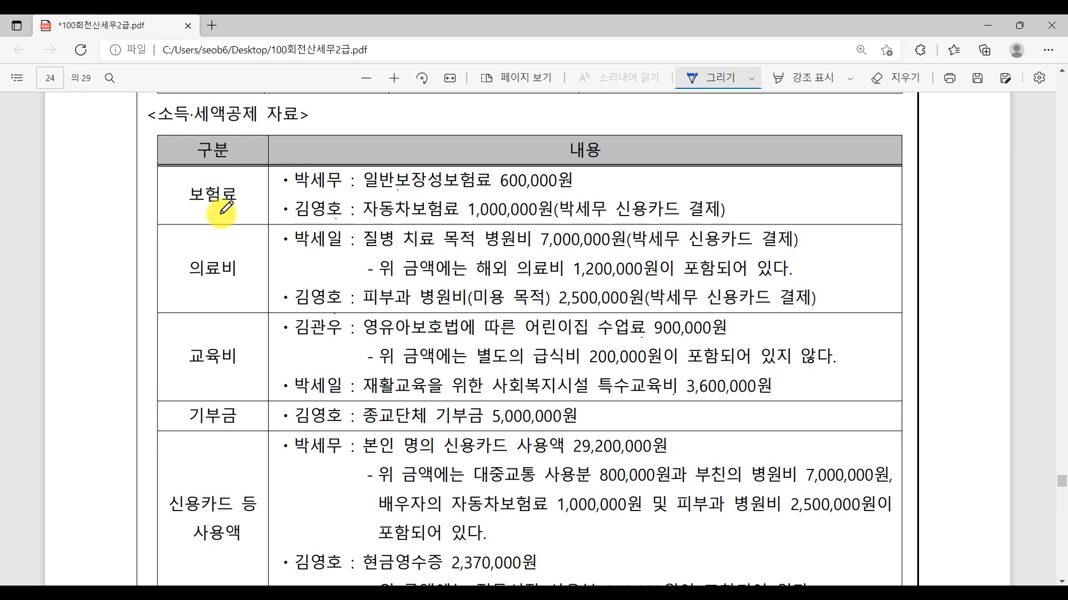
key(ctrl)
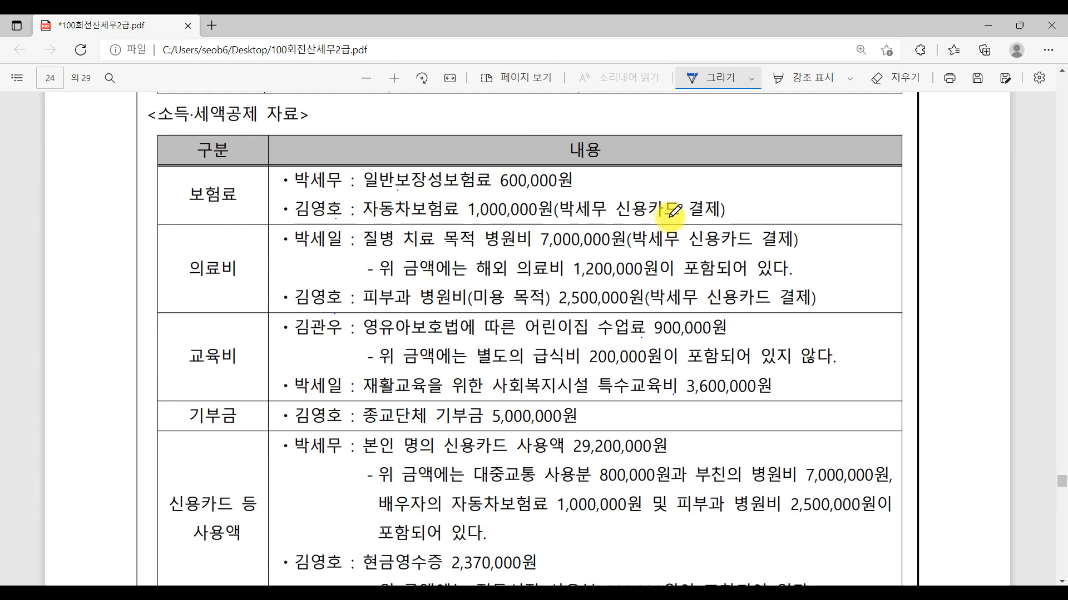
drag(639, 223, 690, 187)
drag(621, 197, 680, 219)
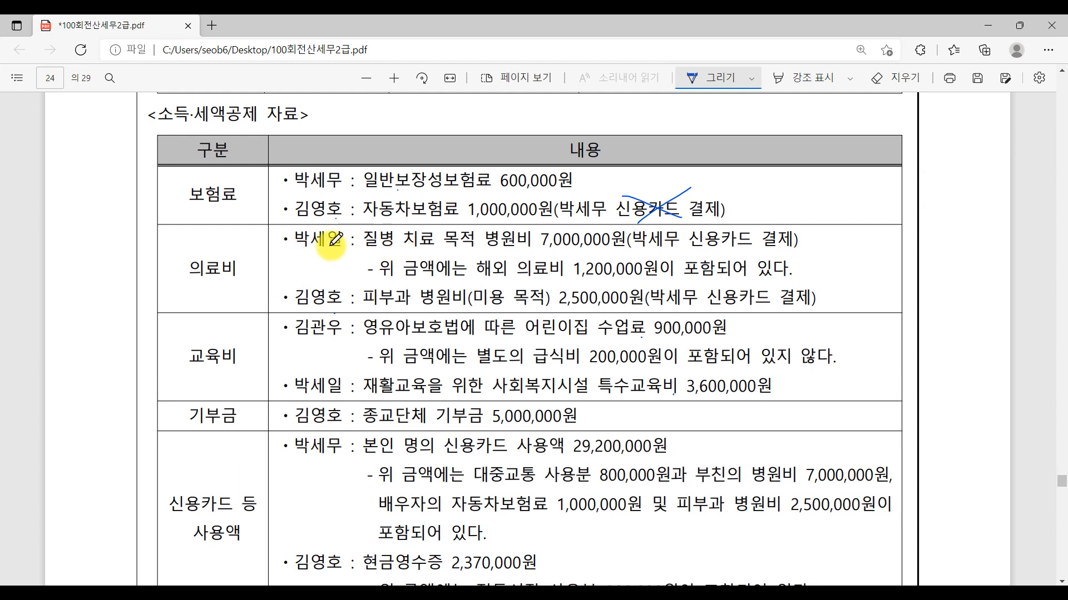
- On the 7,000,000원 병원비 entry, circle 신용카드 결제 and mark the 해외 의료비 1,200,000원 note with a minus sign and a star
key(ctrl)
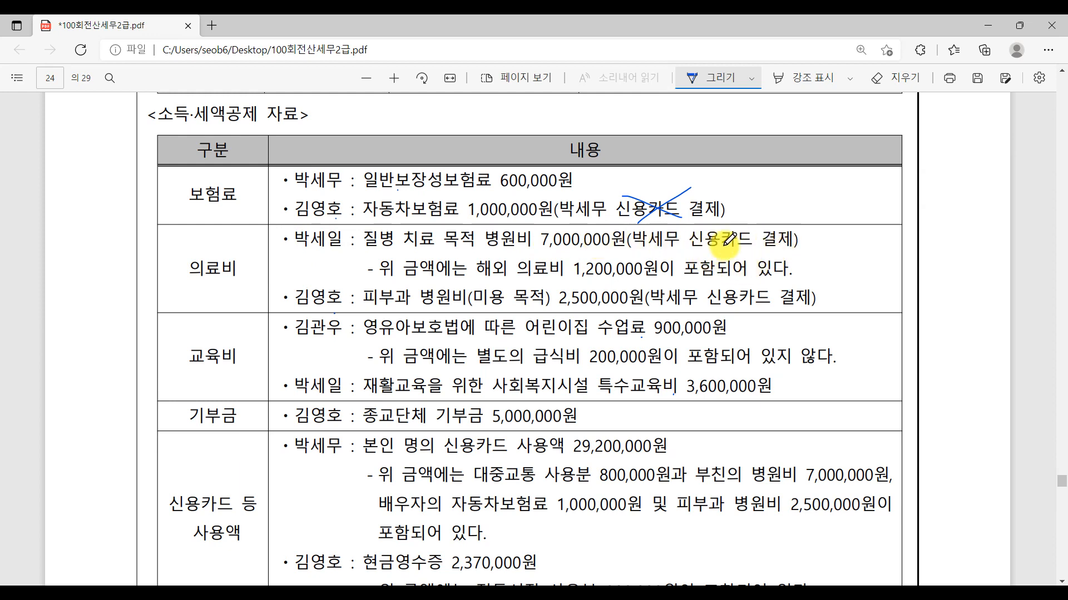
mouse_move(761, 237)
mouse_down()
mouse_move(717, 255)
mouse_move(782, 244)
mouse_up()
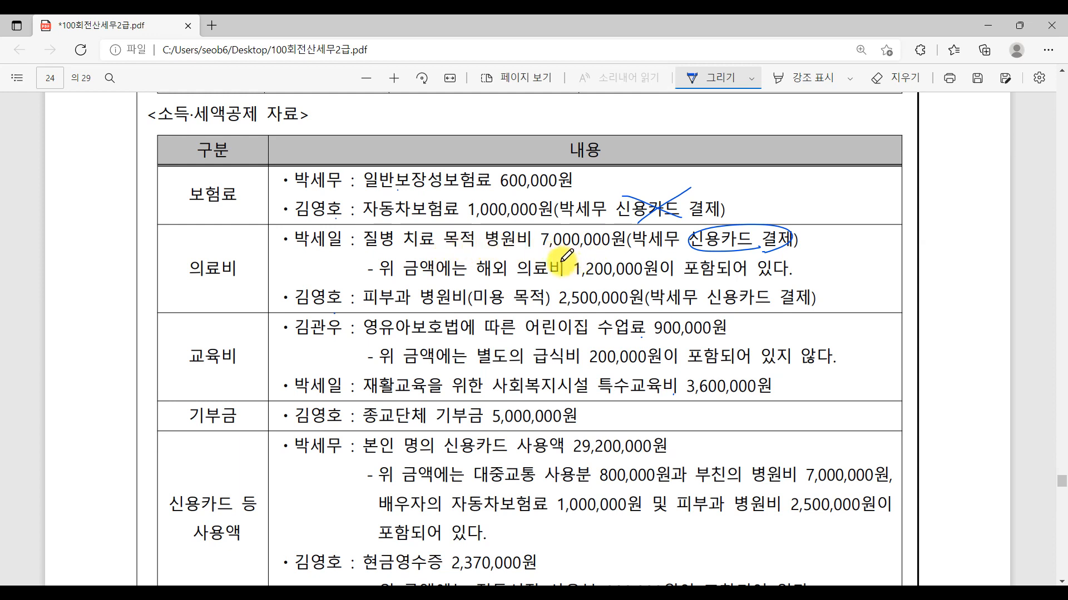
drag(576, 265, 577, 273)
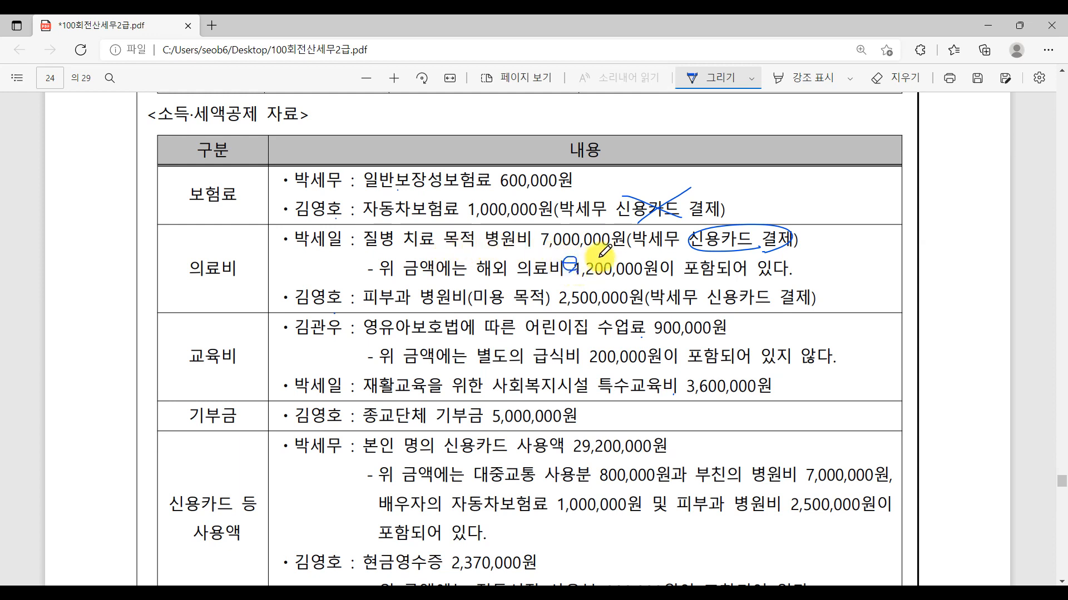
mouse_move(813, 255)
mouse_down()
mouse_move(792, 278)
mouse_move(811, 257)
mouse_up()
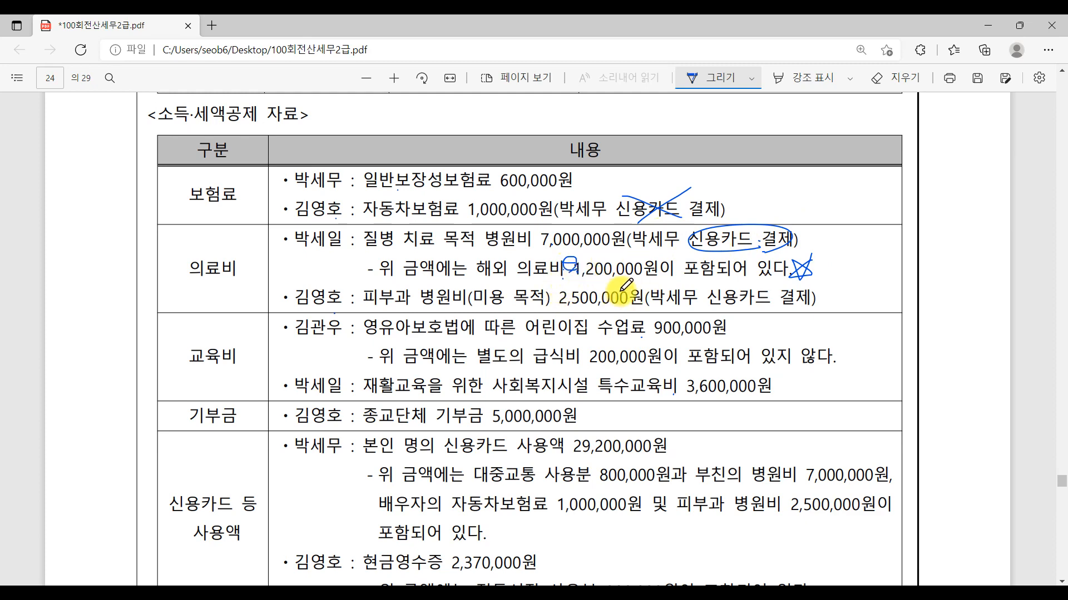
- On the 피부과 병원비 line, cross out 미용 목적 and 2,500,000원 and circle 신용카드 결제
scroll(417, 383, down, 4)
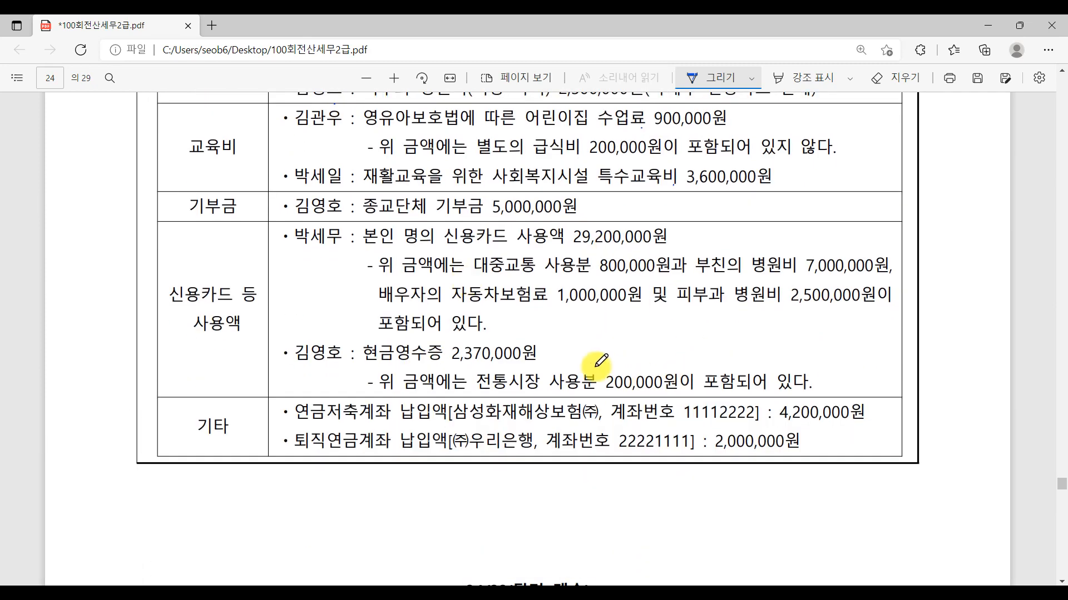
scroll(523, 328, up, 4)
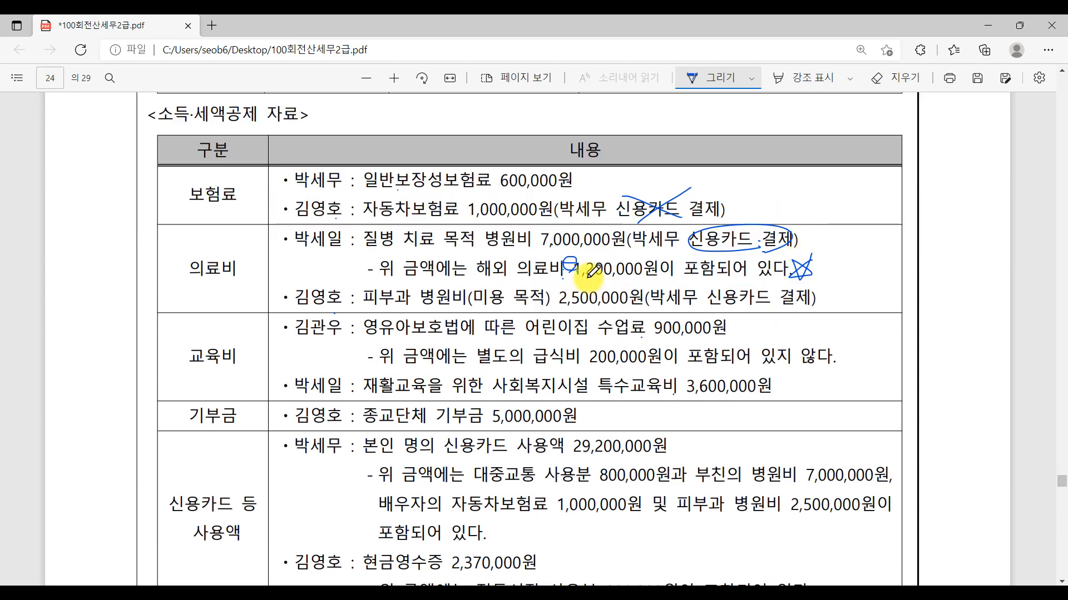
scroll(579, 272, down, 4)
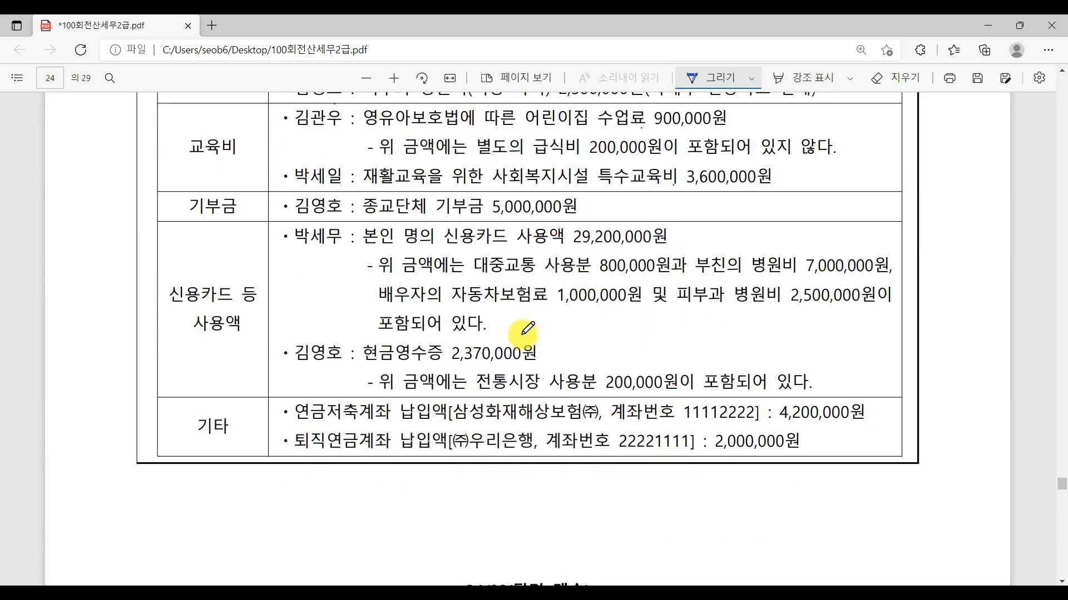
scroll(561, 344, up, 6)
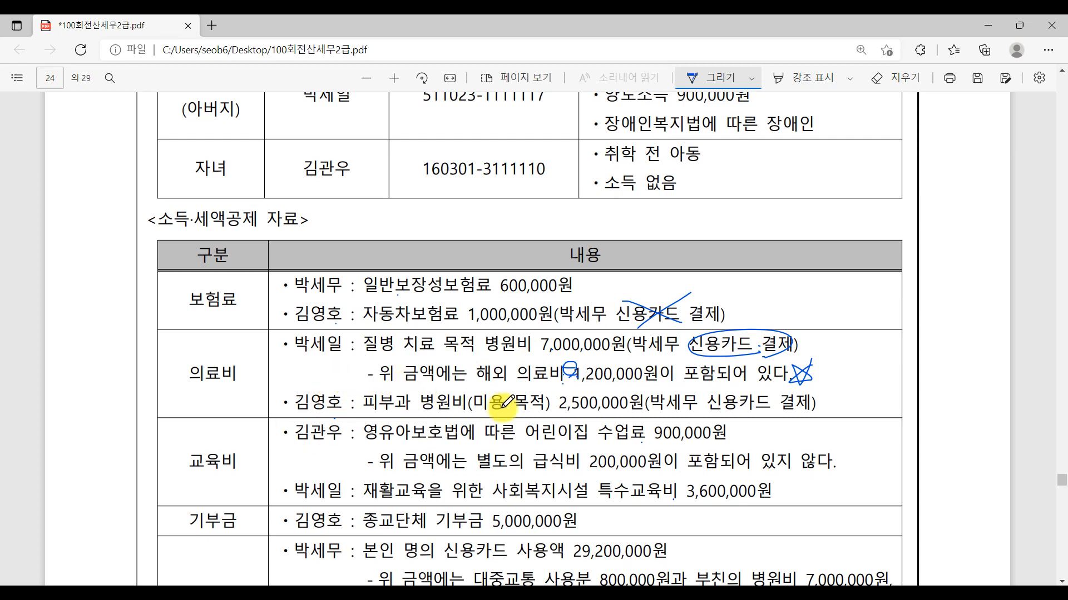
mouse_move(481, 419)
mouse_down()
mouse_move(549, 393)
mouse_move(534, 414)
mouse_move(627, 408)
mouse_move(643, 385)
mouse_up()
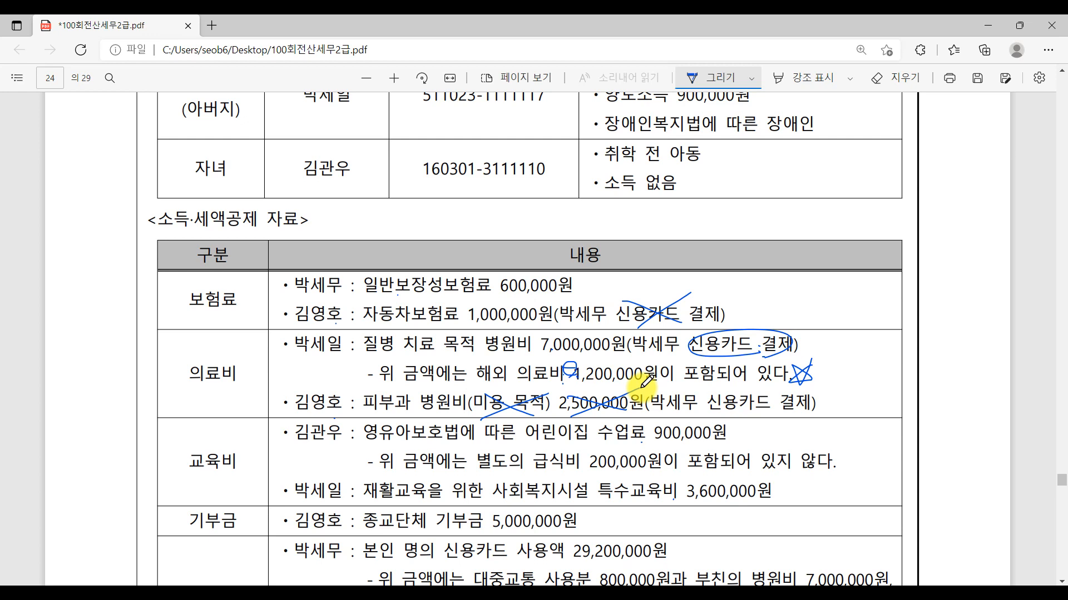
mouse_move(768, 416)
mouse_down()
mouse_move(702, 407)
mouse_move(775, 415)
mouse_move(761, 421)
mouse_up()
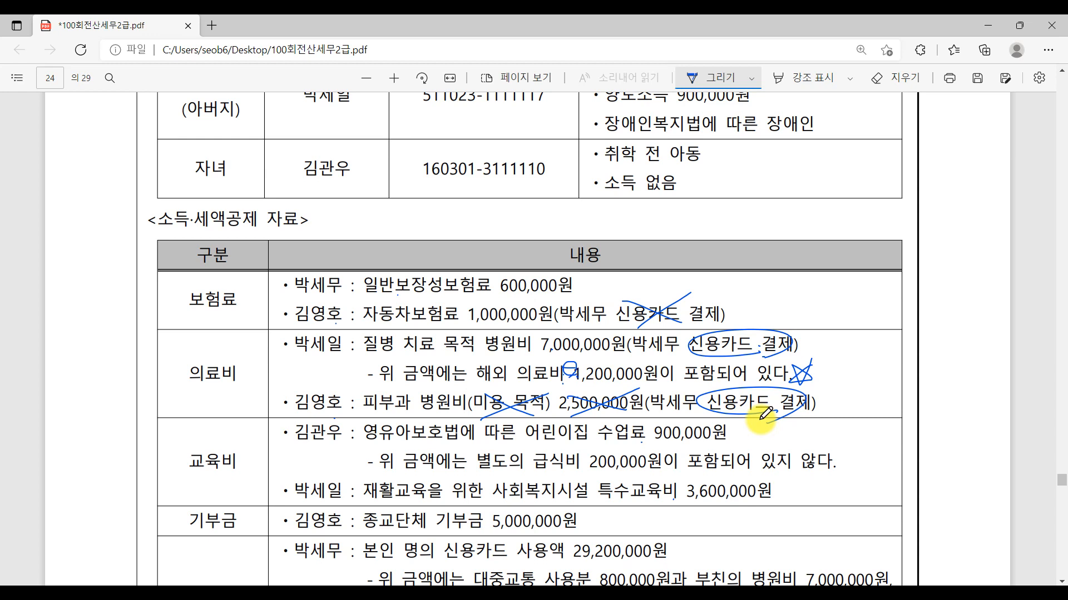
- In the child's 교육비 entry, underline 있지 않다, circle 200,000원 and 900,000원, and write 1,100,000 beside them
scroll(178, 280, down, 2)
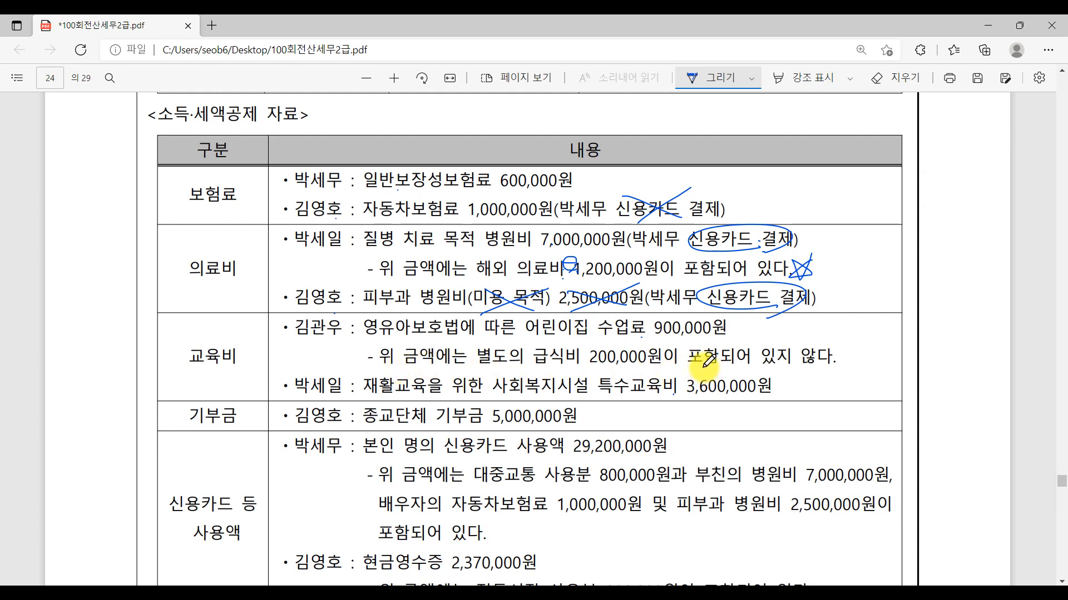
drag(757, 367, 846, 364)
drag(582, 349, 655, 364)
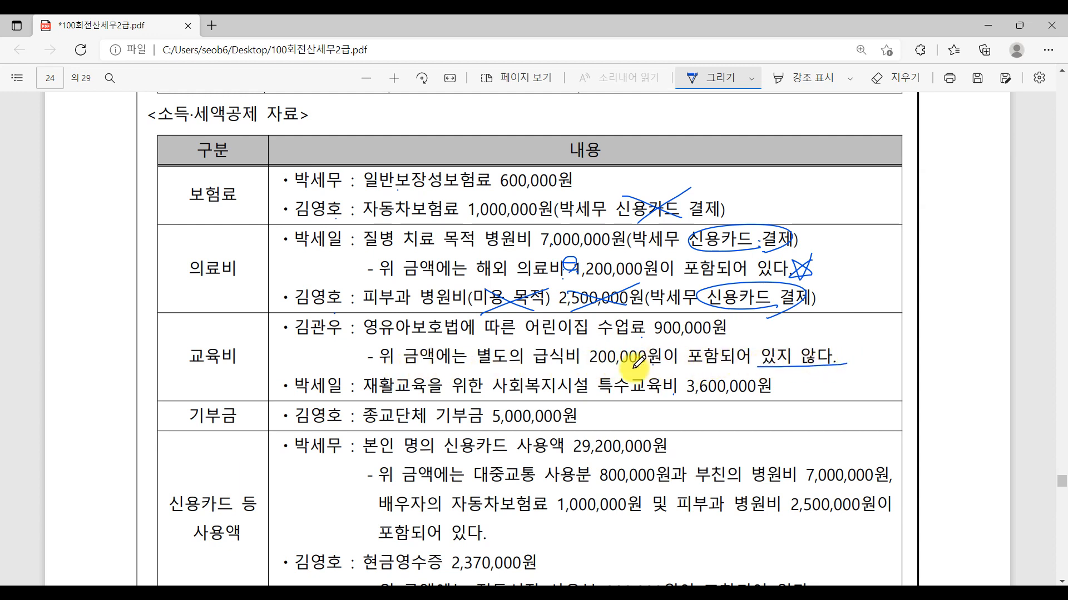
drag(595, 346, 653, 369)
mouse_move(724, 341)
mouse_down()
mouse_move(697, 316)
mouse_move(695, 347)
mouse_up()
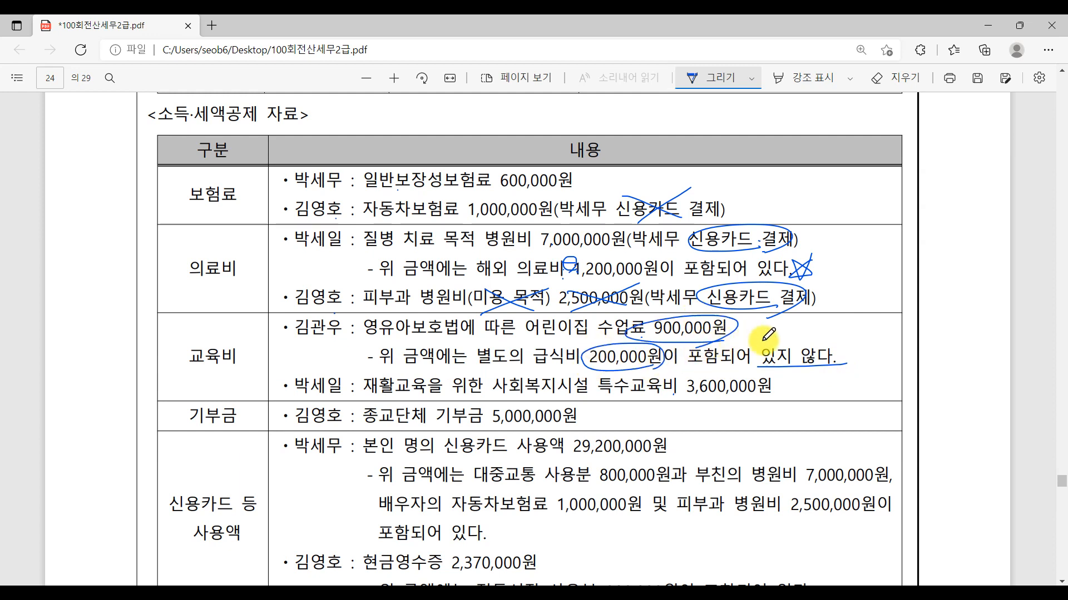
drag(833, 325, 831, 342)
mouse_move(852, 324)
mouse_down()
mouse_move(851, 337)
mouse_move(862, 330)
mouse_move(872, 342)
mouse_move(915, 333)
mouse_up()
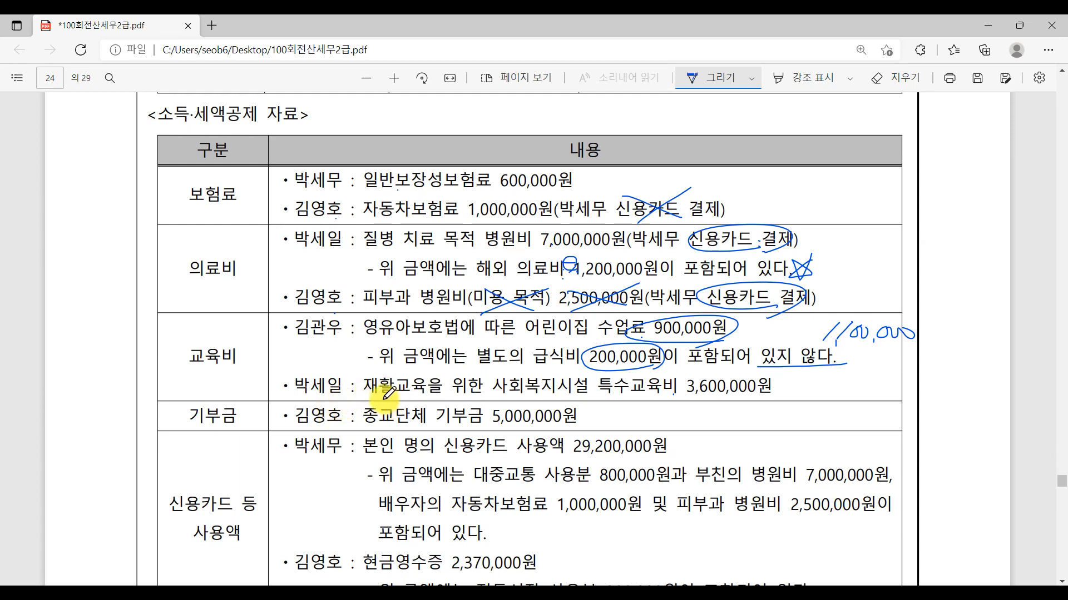
- Underline 재활교육 and 특수교육비 on the father's 3,600,000원 education line
drag(369, 391, 438, 391)
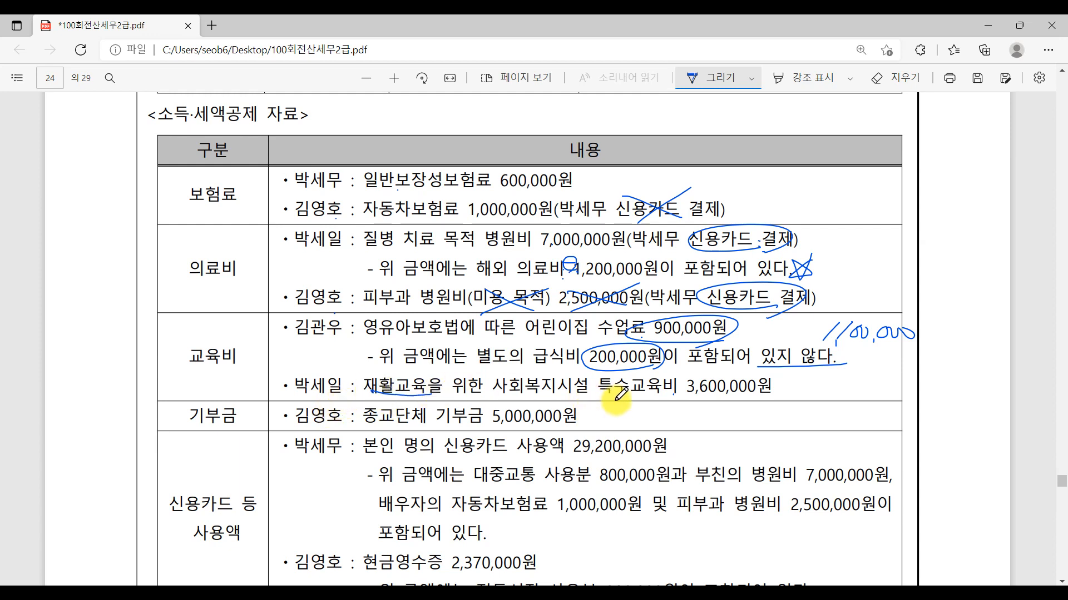
drag(601, 394, 676, 394)
drag(593, 396, 690, 394)
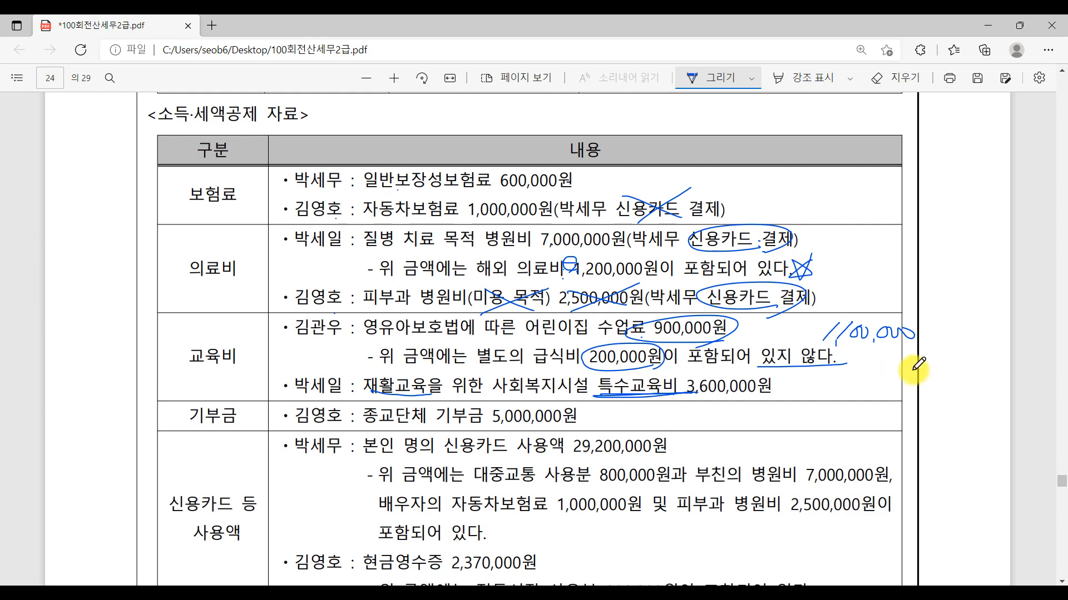
- Underline 7,000,000원 in the 신용카드 등 사용액 row and circle 연금 in both account lines of the 기타 row
scroll(932, 393, down, 4)
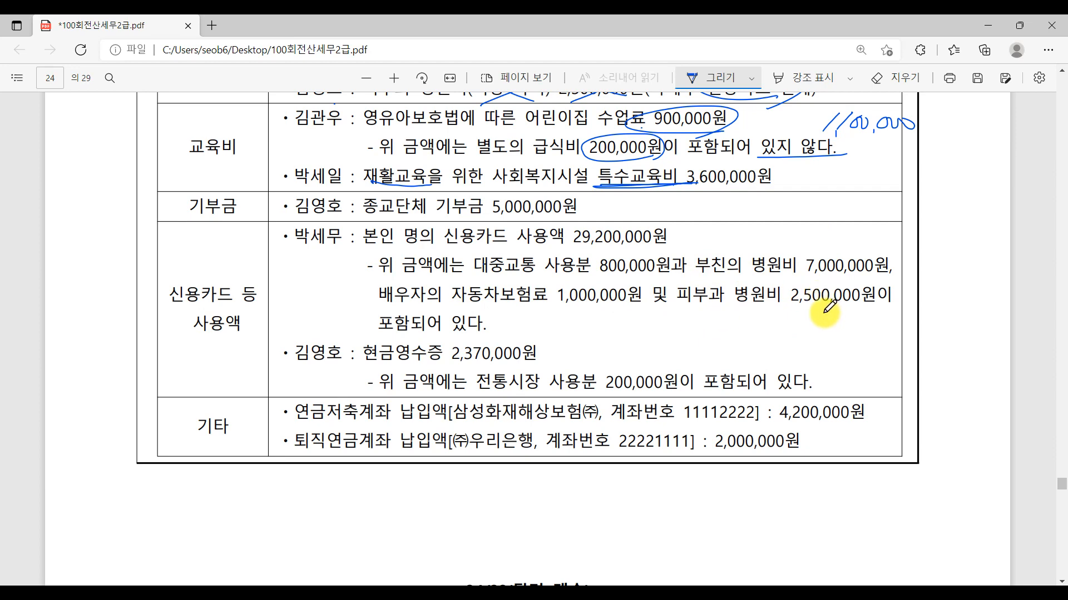
scroll(825, 307, up, 4)
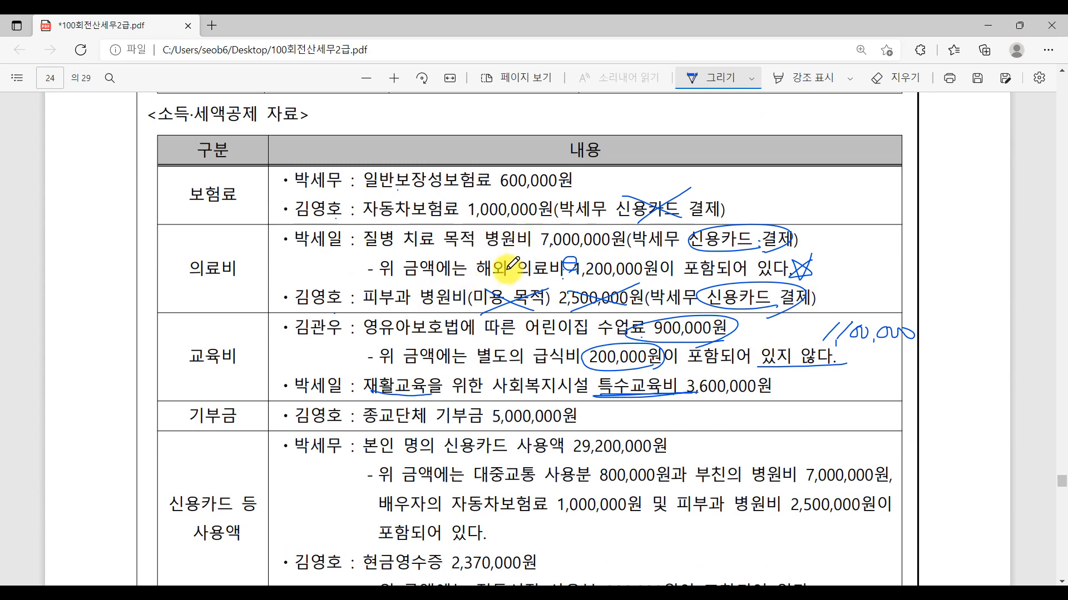
scroll(793, 467, down, 4)
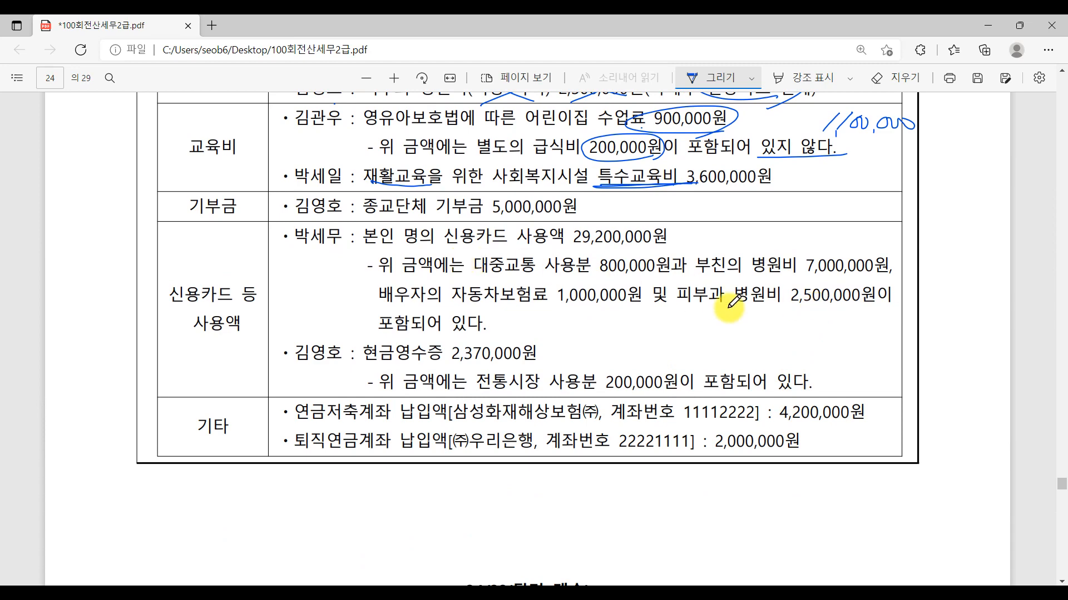
scroll(733, 303, up, 2)
scroll(732, 303, up, 2)
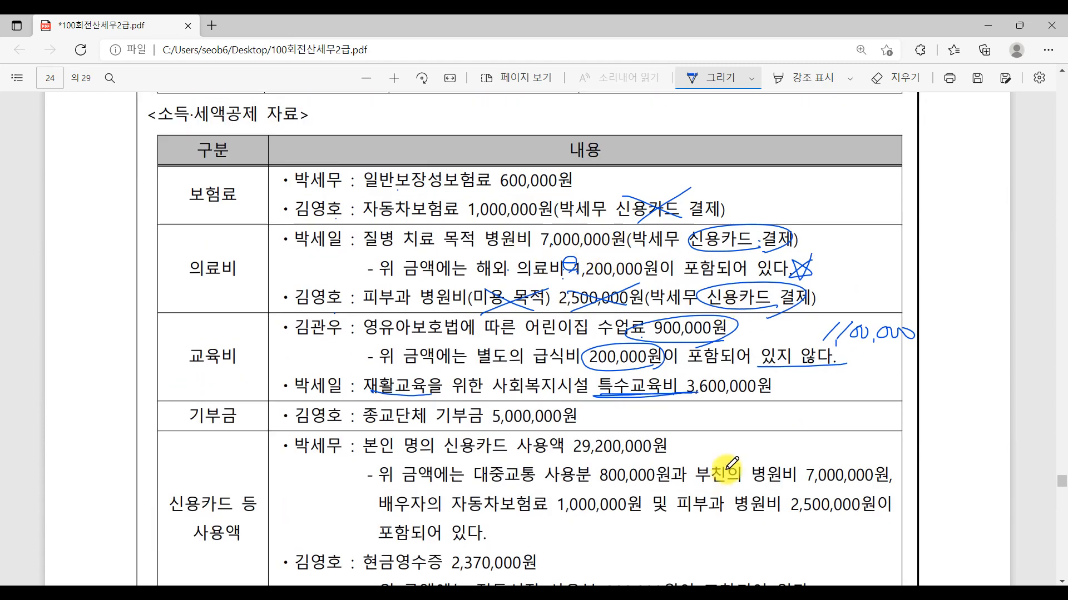
scroll(731, 462, down, 1)
scroll(733, 459, down, 1)
drag(812, 381, 888, 378)
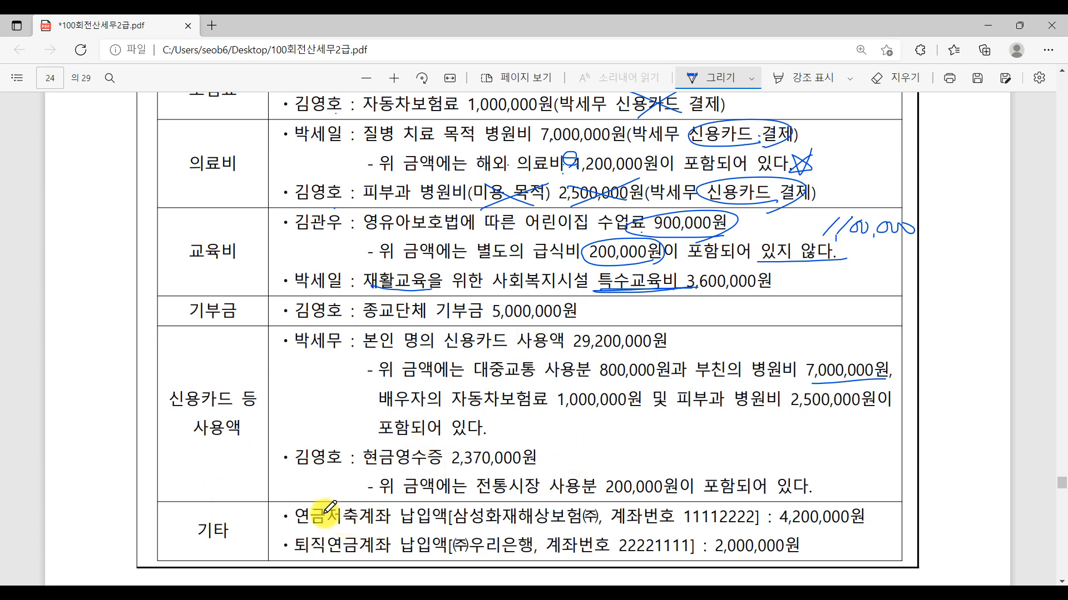
mouse_move(312, 498)
mouse_down()
mouse_move(298, 507)
mouse_move(327, 522)
mouse_up()
mouse_move(367, 556)
mouse_down()
mouse_move(328, 534)
mouse_move(370, 550)
mouse_up()
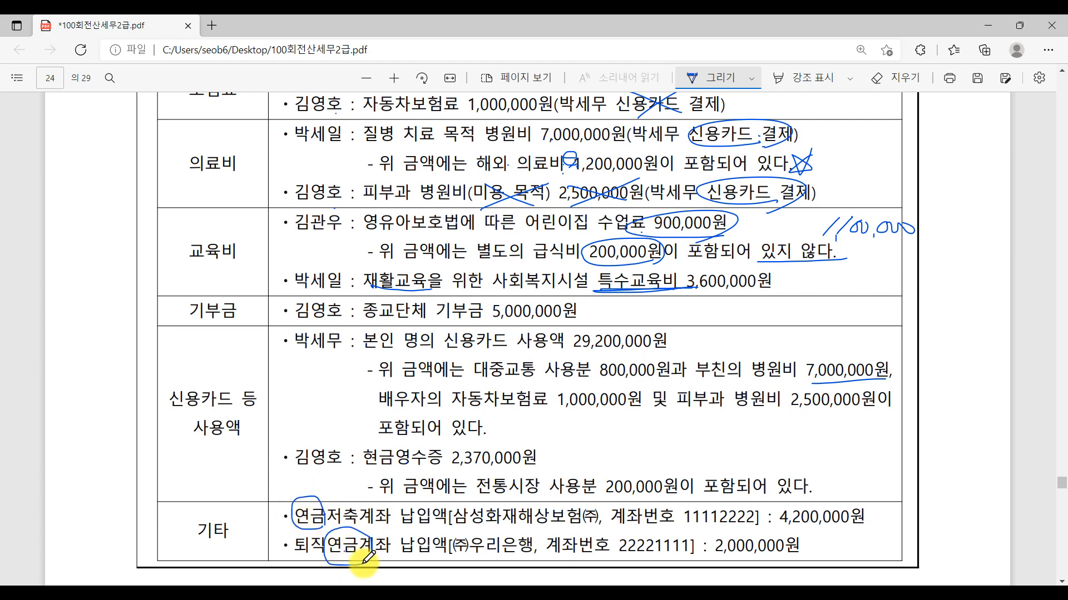
- Return to KcLep and set the 60.보장성보험 일반 지출액 to 1,600,000
scroll(576, 539, up, 6)
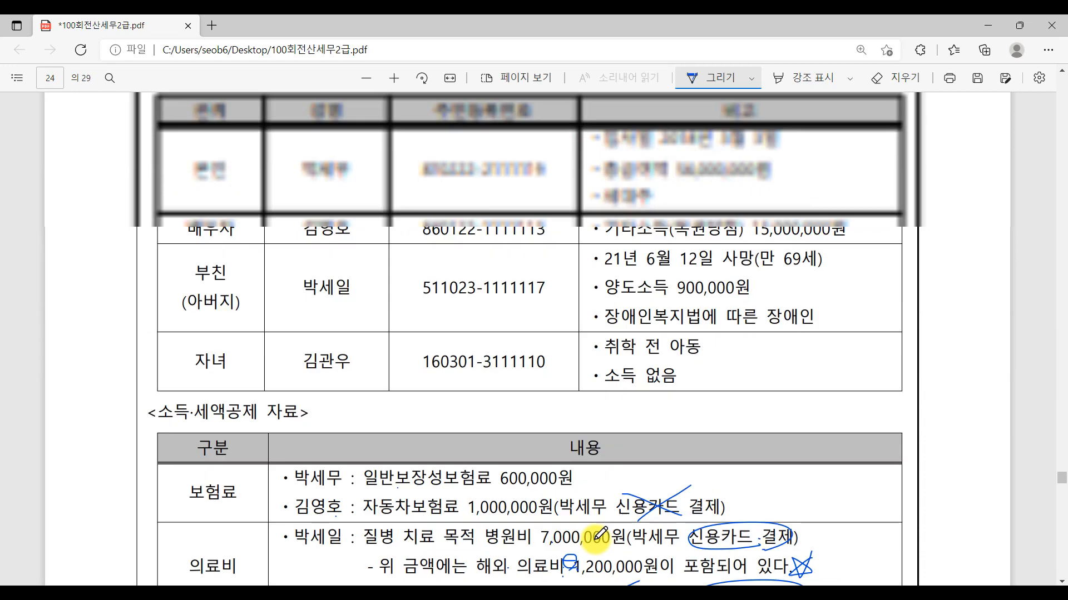
scroll(604, 534, down, 4)
scroll(604, 533, down, 1)
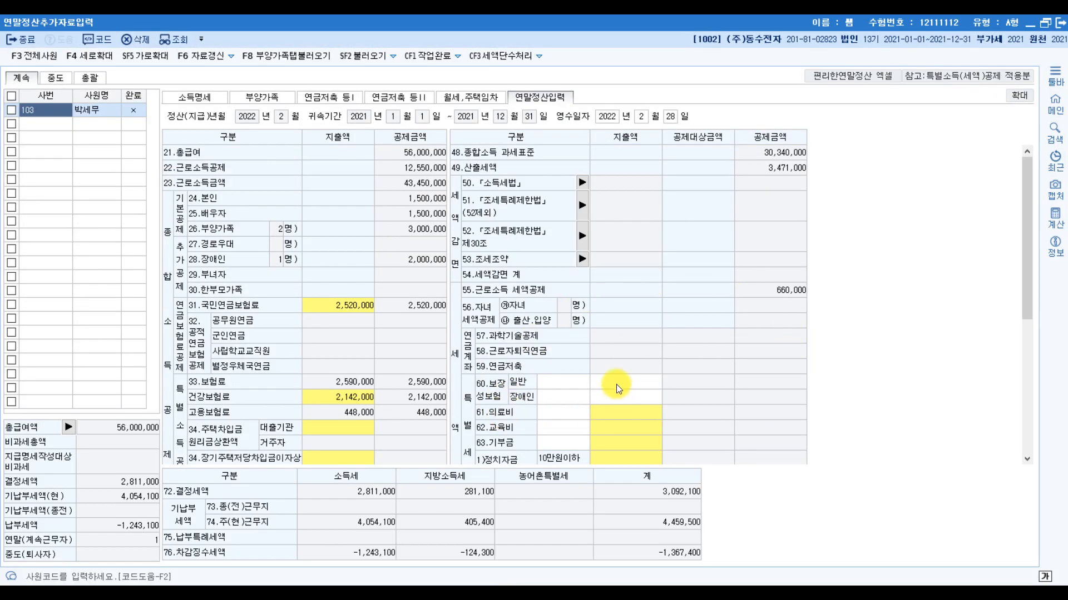
click(606, 378)
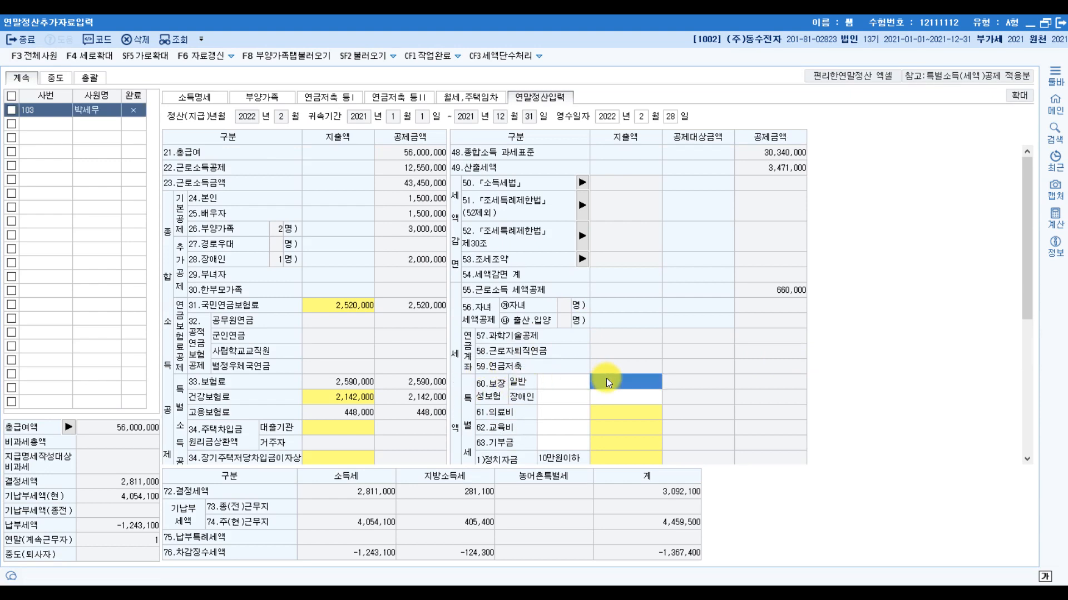
text(1600000)
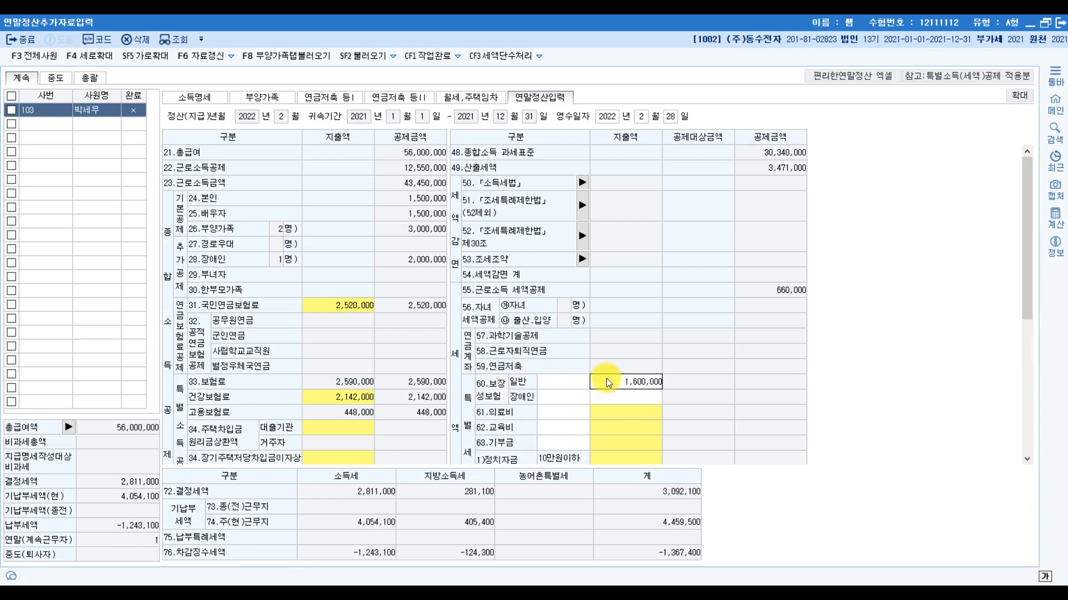
key(Return)
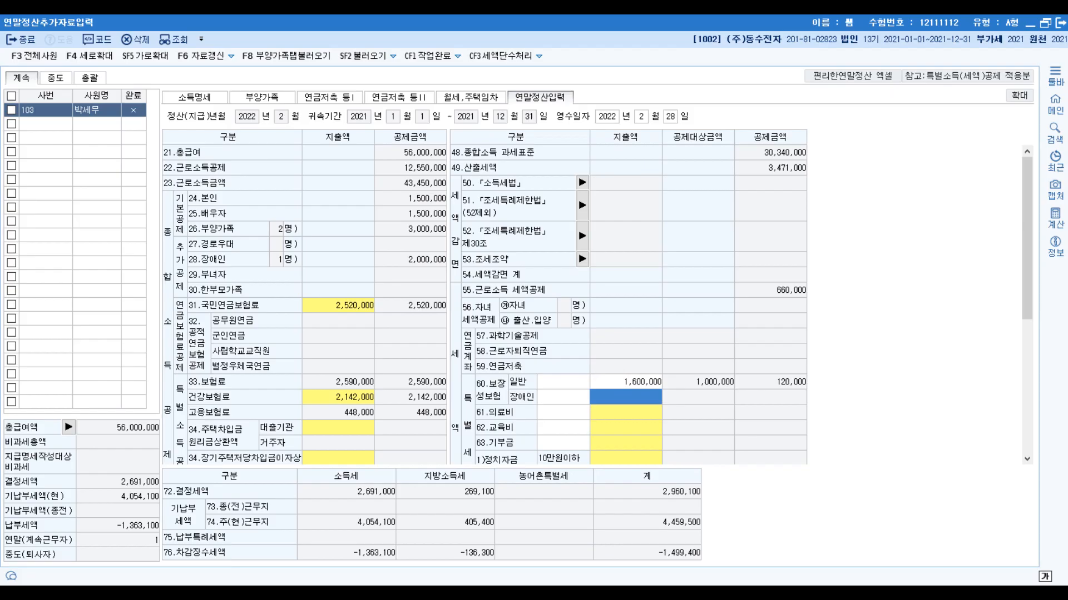
- Switch to the exam PDF to review the 의료비 entries in the 소득·세액공제 자료 table, then return to KcLep
key(alt+Tab)
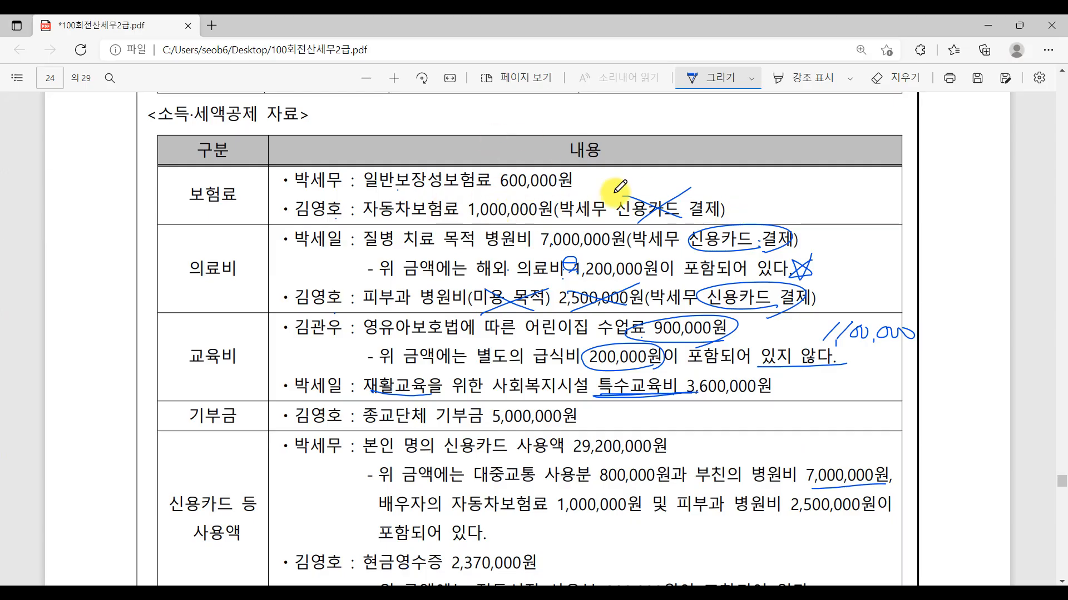
key(ctrl)
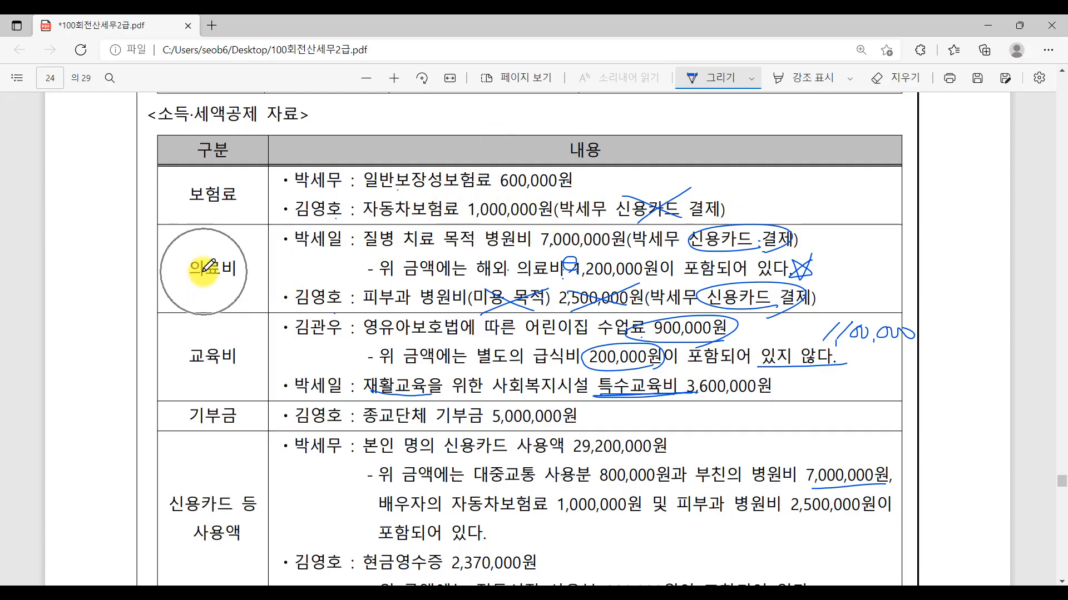
key(alt+Tab)
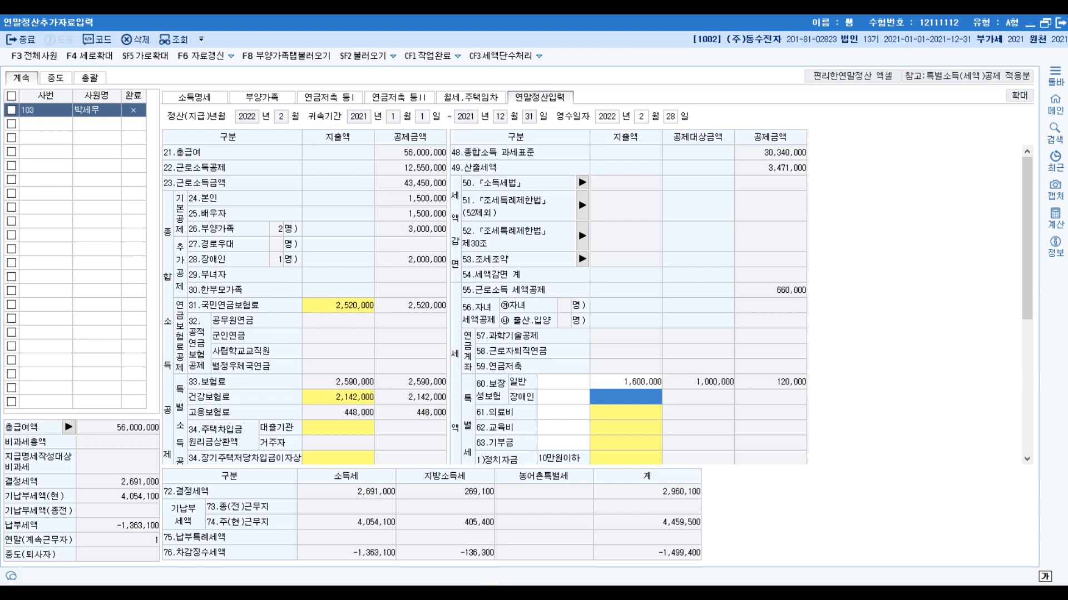
- View the expense categories in the 61.의료비 지출액 breakdown and close it without entering any amounts
click(629, 418)
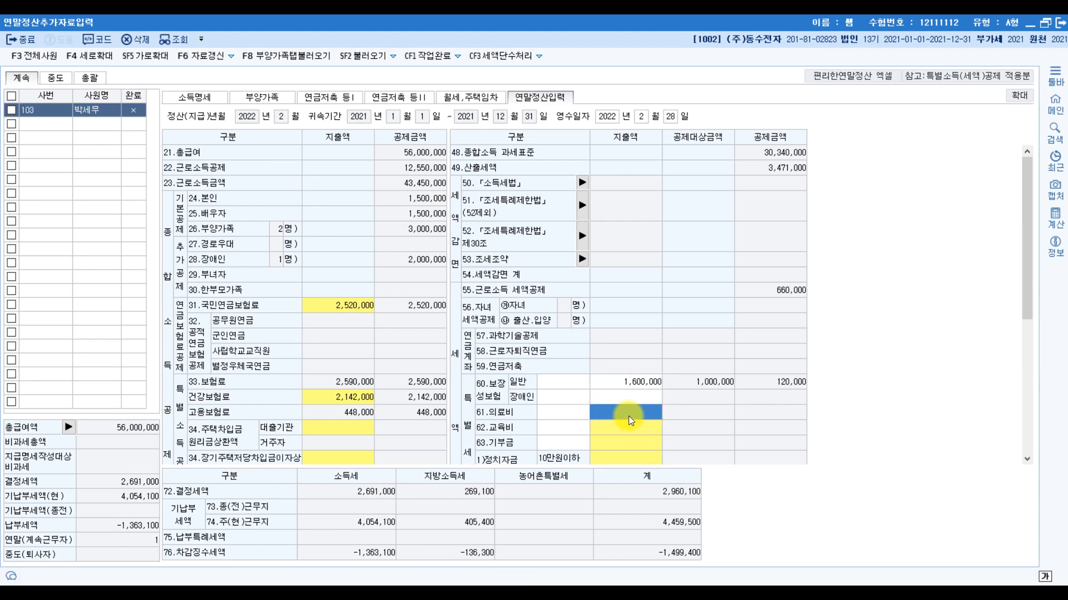
double_click(629, 416)
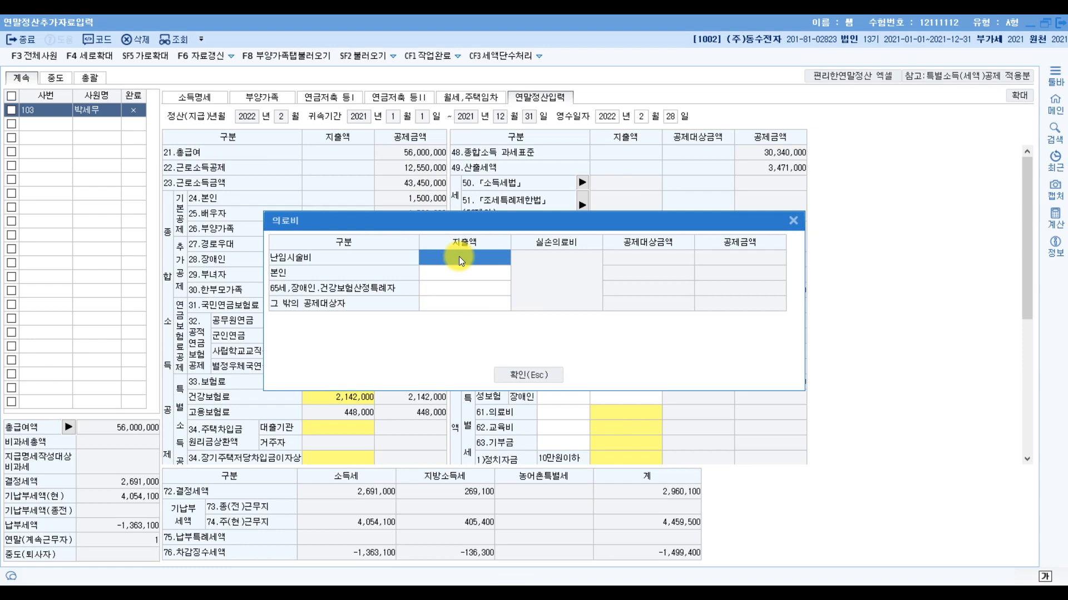
click(531, 370)
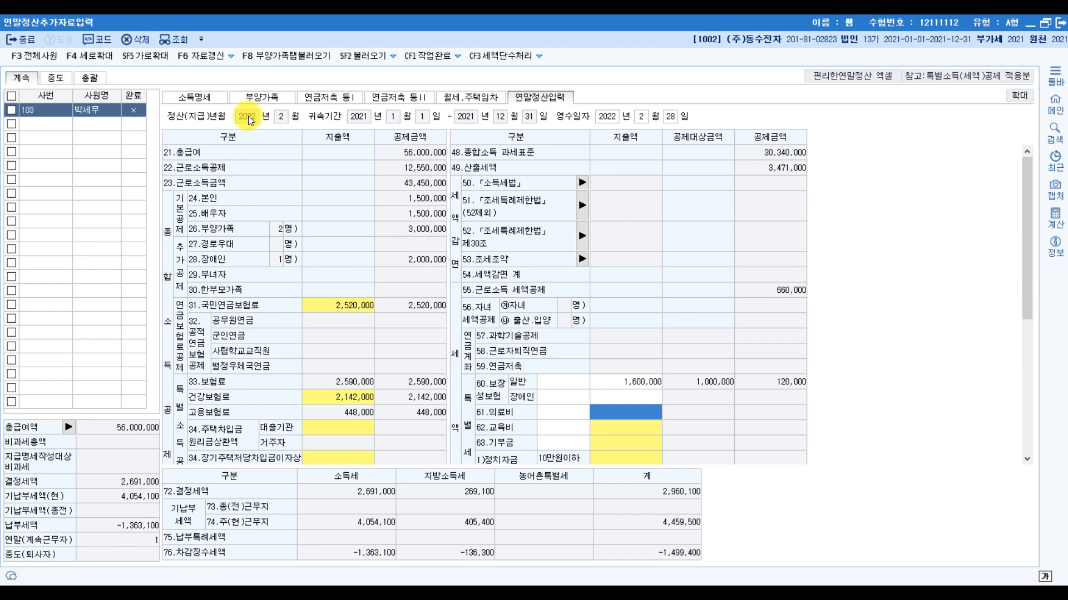
- Go to the 부양가족 data and briefly view the 의료비지급명세서 from the father's 국세청 일반 의료비 field
click(251, 96)
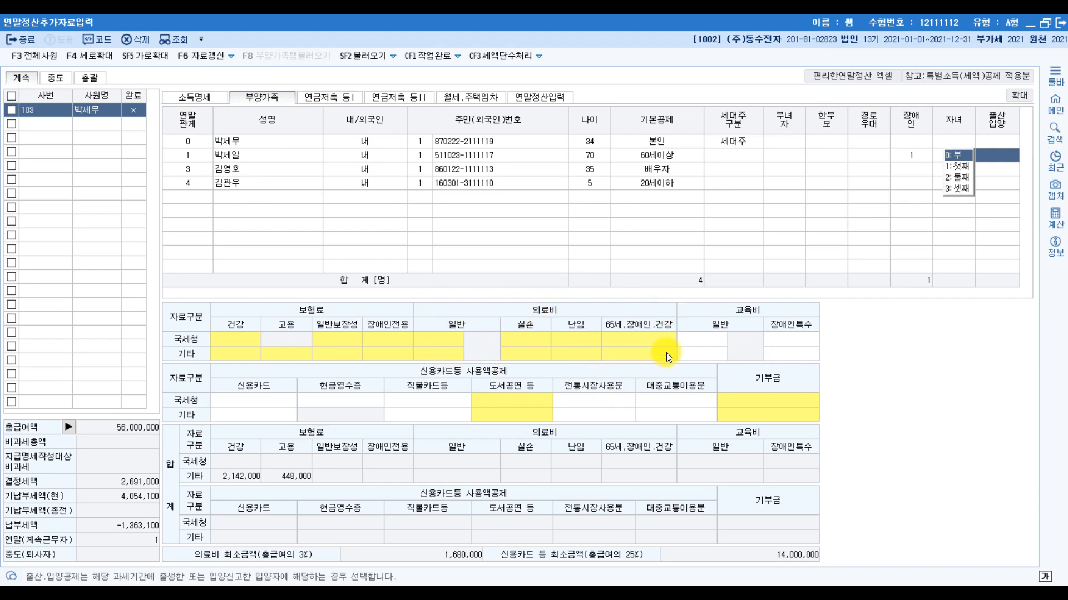
click(429, 340)
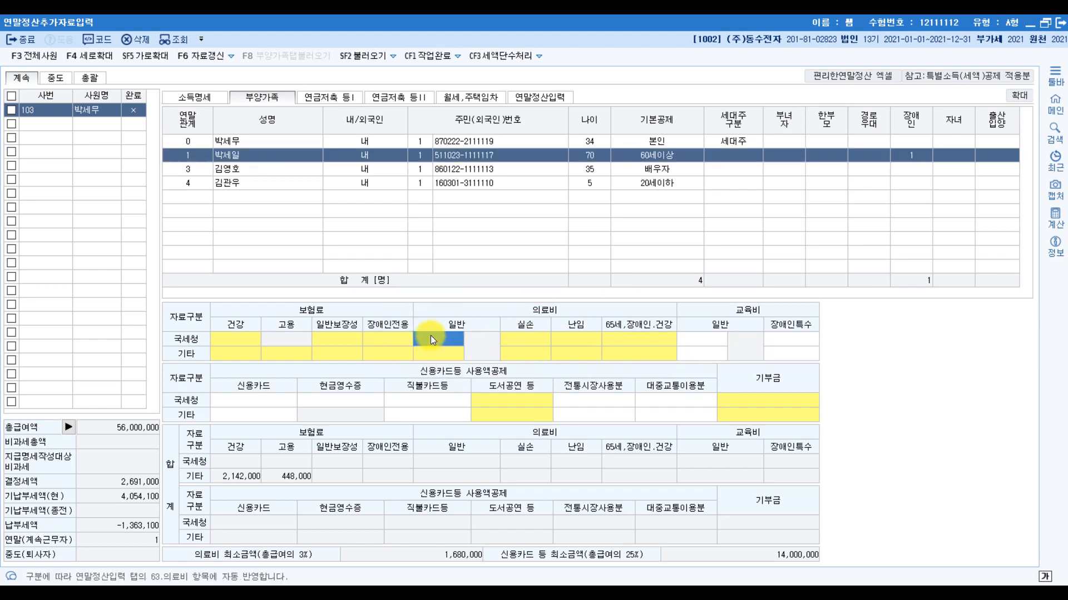
click(430, 336)
click(906, 174)
key(Return)
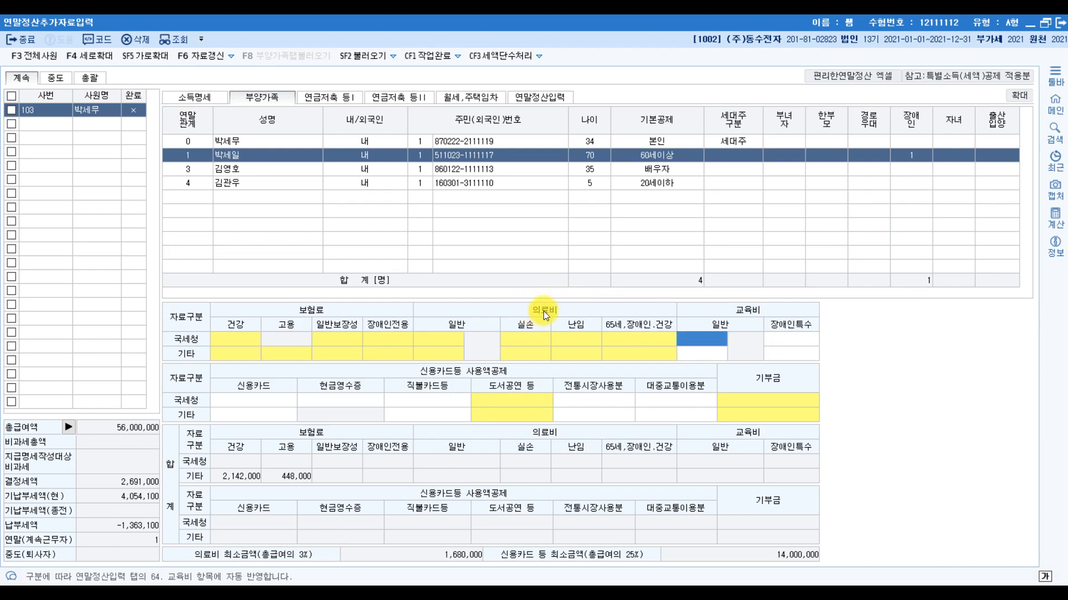
- Look over the father's 국세청 의료비 fields 일반, 실손, 난임 and 65세,장애인.건강, and reopen the 의료비지급명세서 for data entry
click(452, 336)
click(533, 341)
click(593, 337)
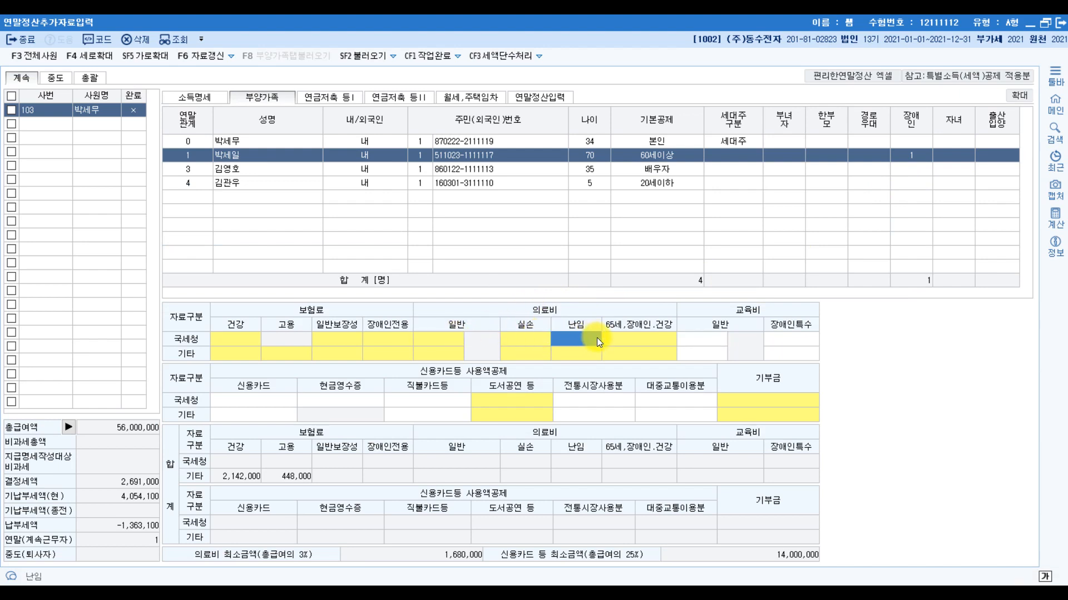
click(639, 338)
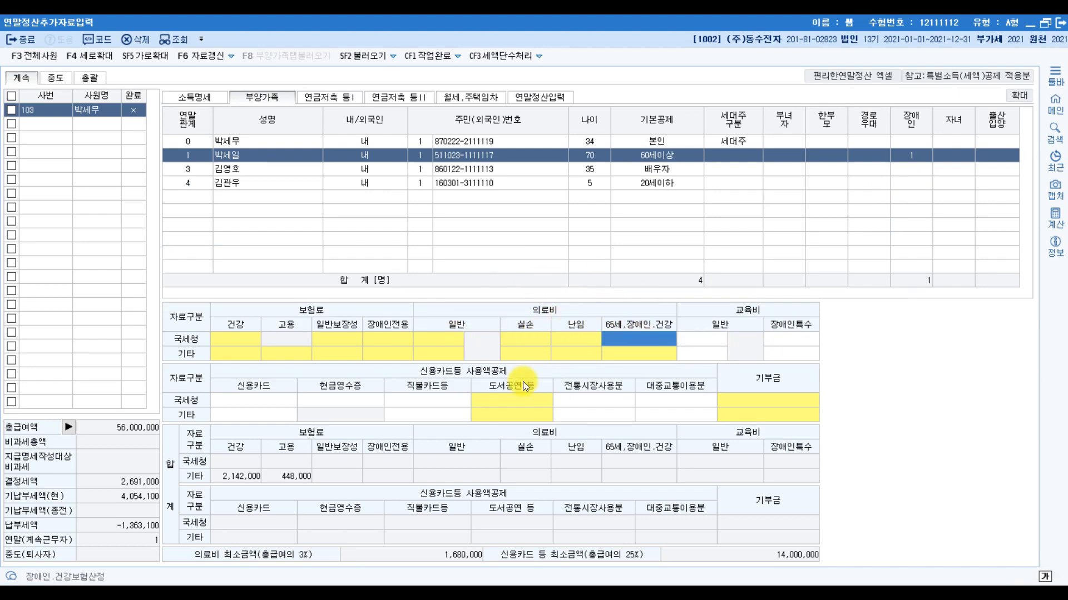
click(437, 340)
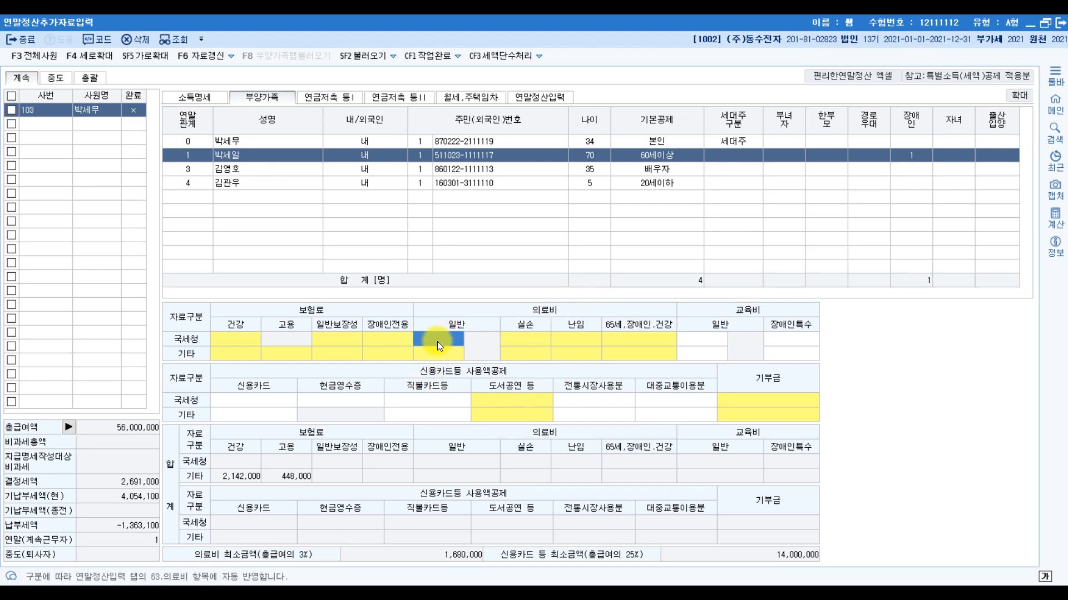
double_click(437, 340)
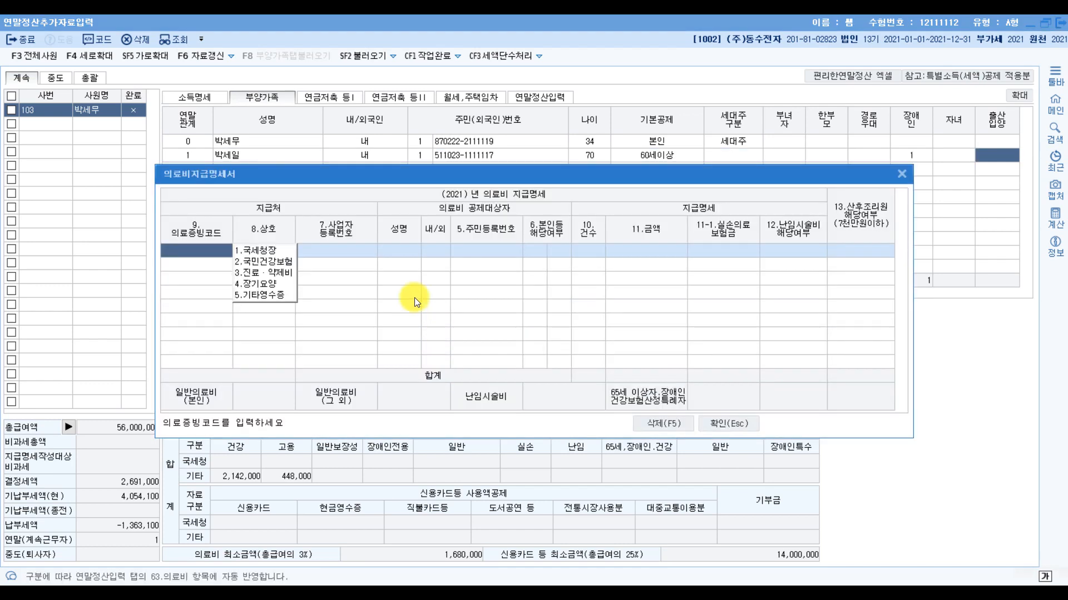
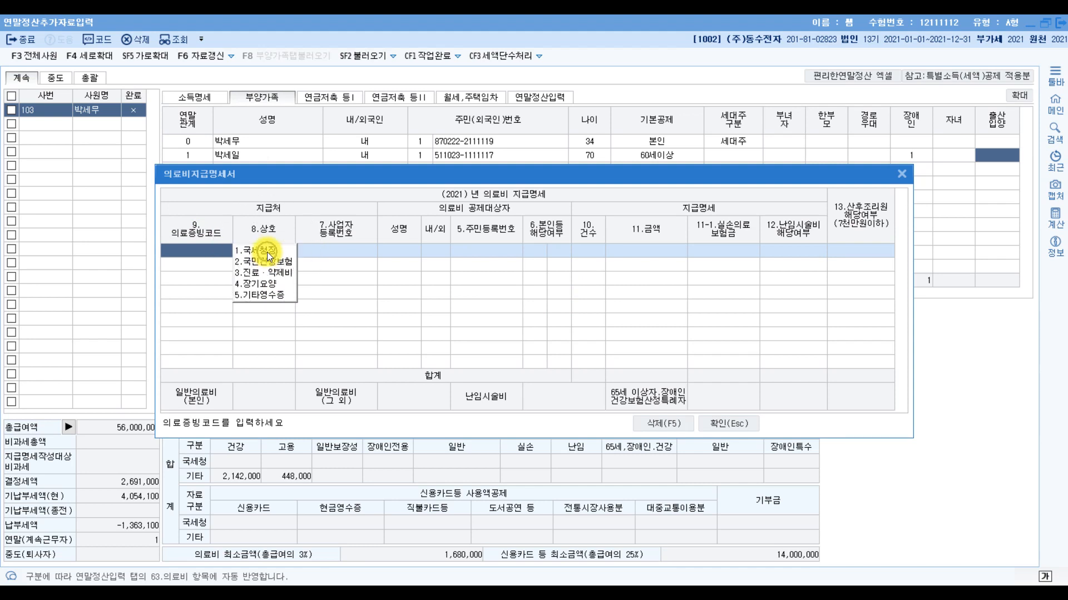
- In the 의료비지급명세서, set the first row's 의료증빙코드 to 국세청장 and choose the father (소득자 직계존속) as the 의료비 공제대상자
click(267, 251)
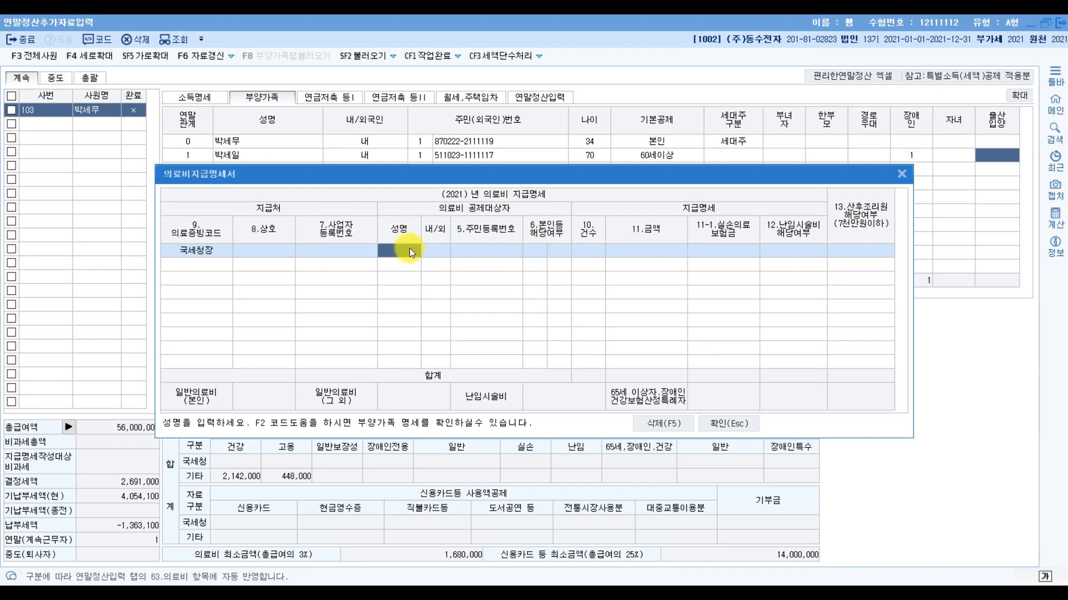
key(F2)
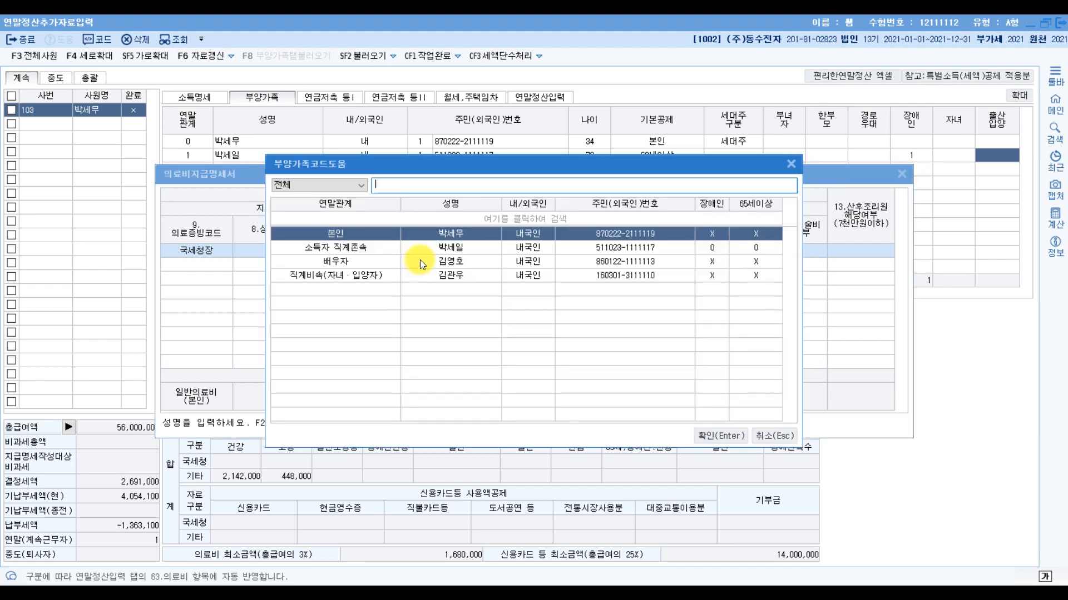
click(442, 247)
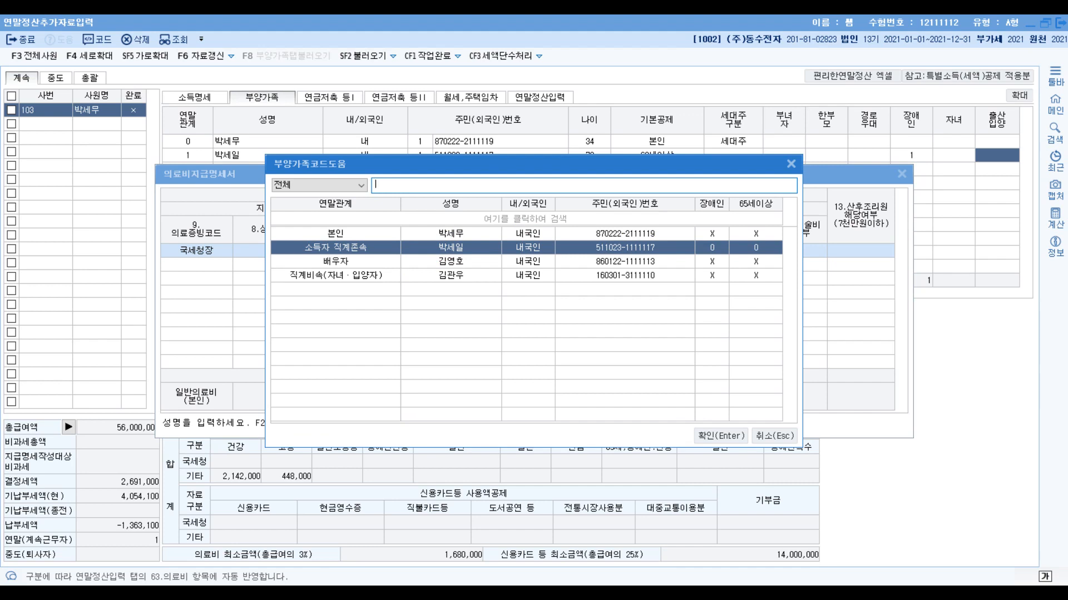
key(Return)
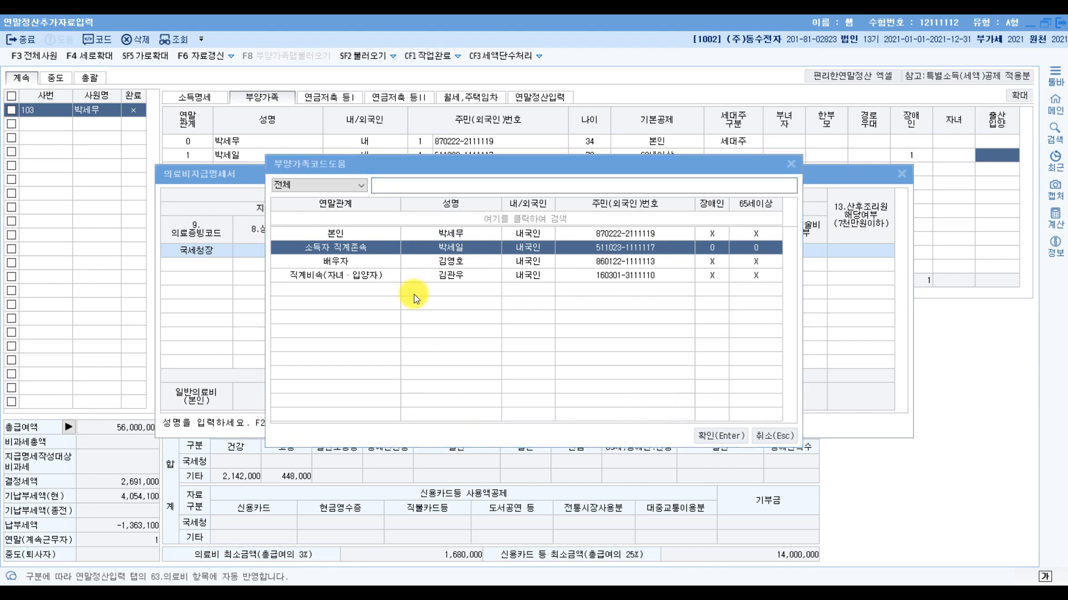
click(523, 247)
double_click(523, 247)
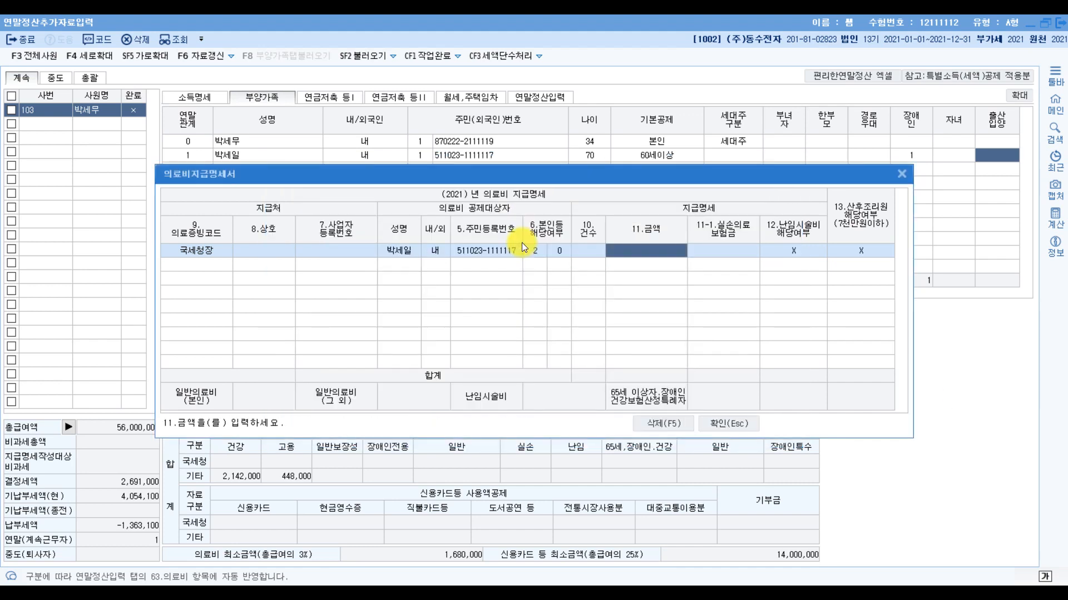
- Enter 건수 1 and 금액 5,800,000 in the father's row after checking the exam PDF, and close the 의료비지급명세서
click(586, 251)
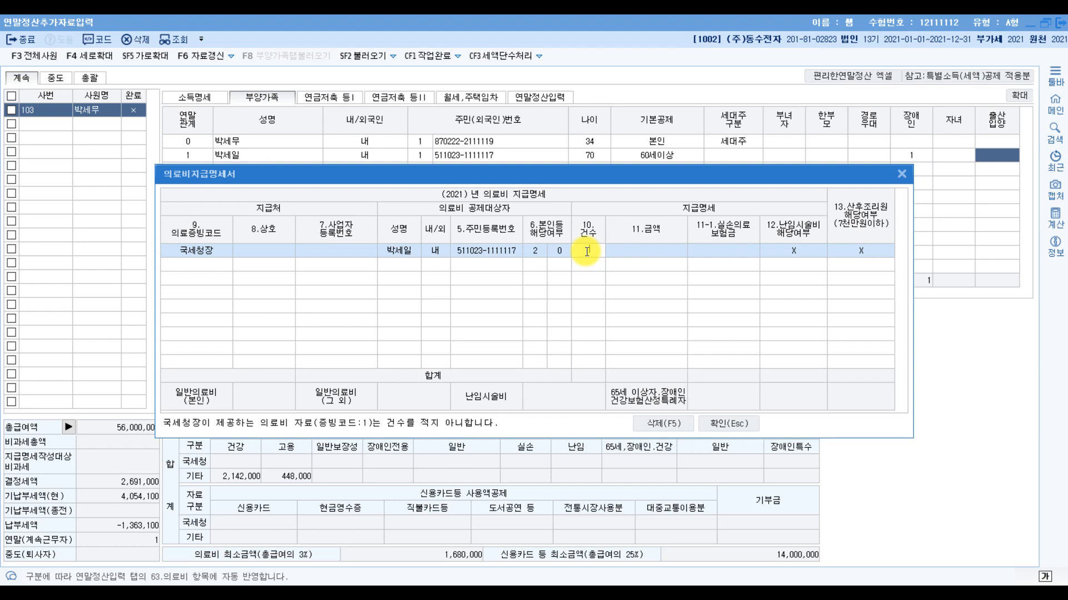
click(633, 250)
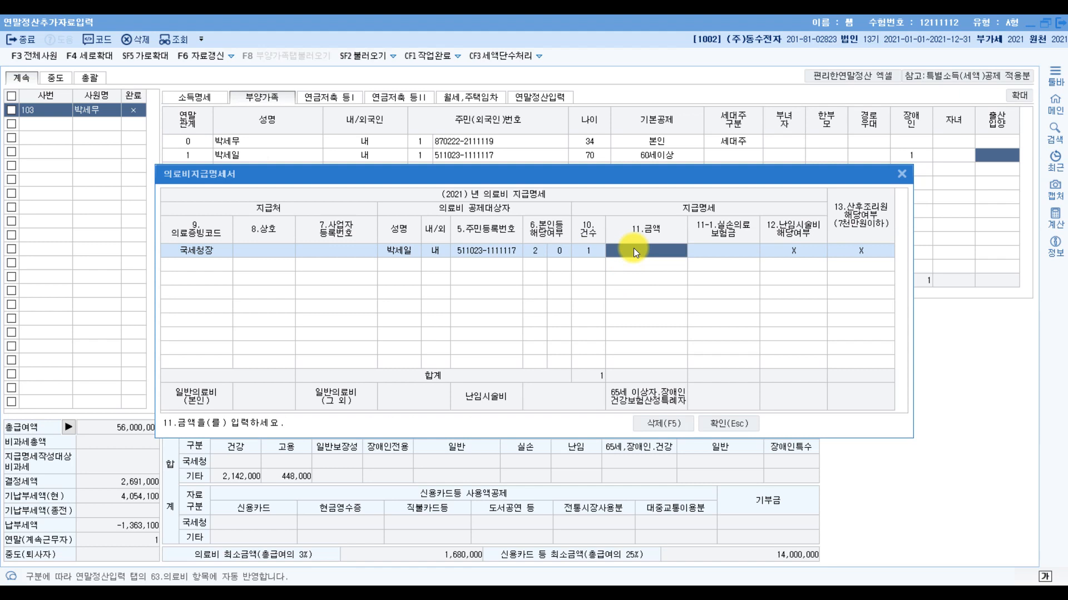
click(319, 592)
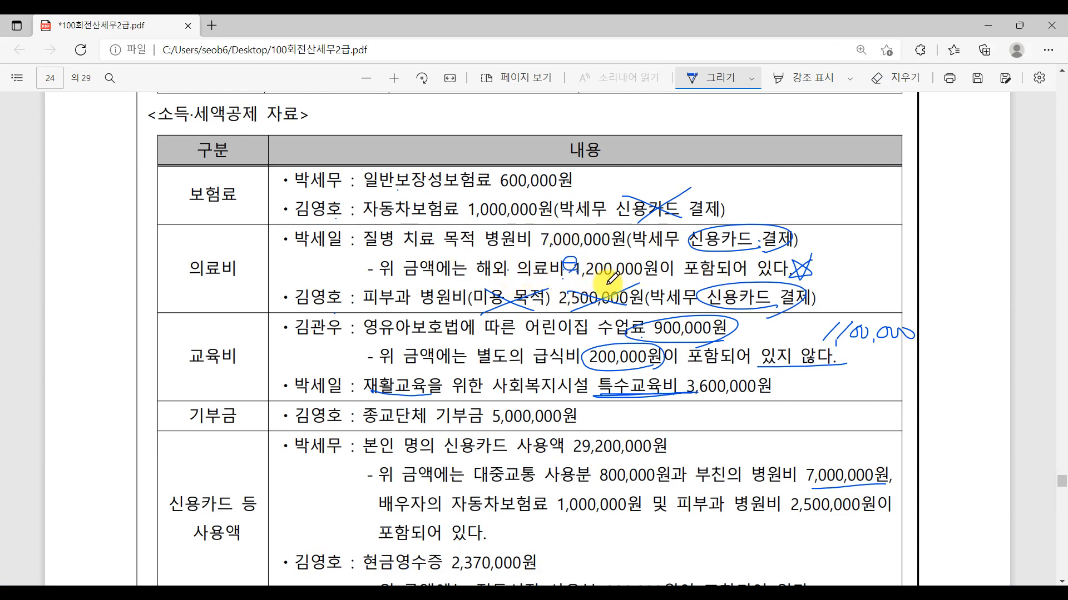
key(alt+Tab)
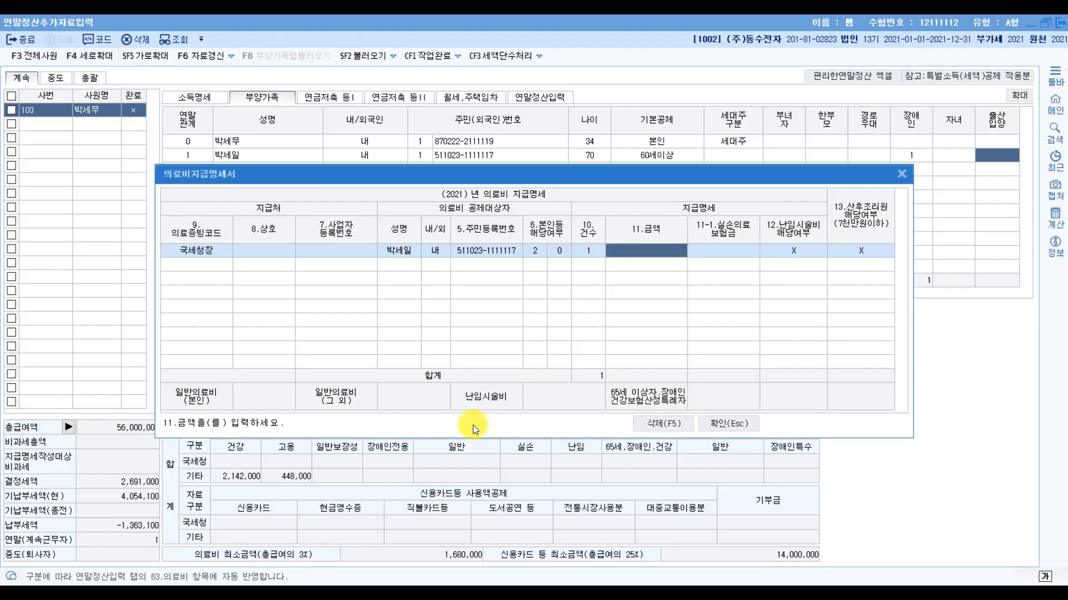
text(5,800,000)
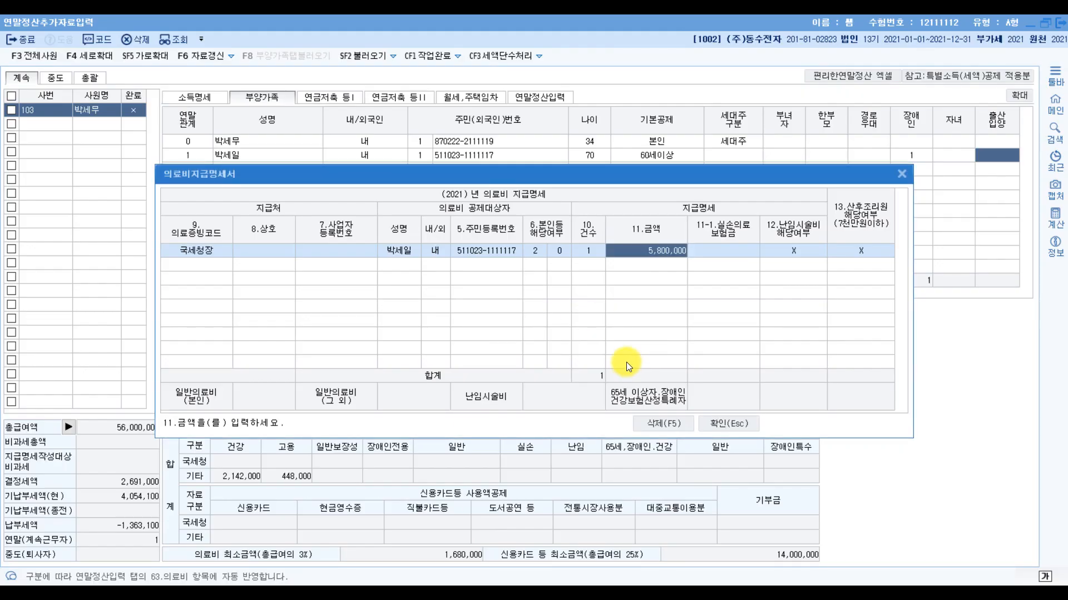
key(Return)
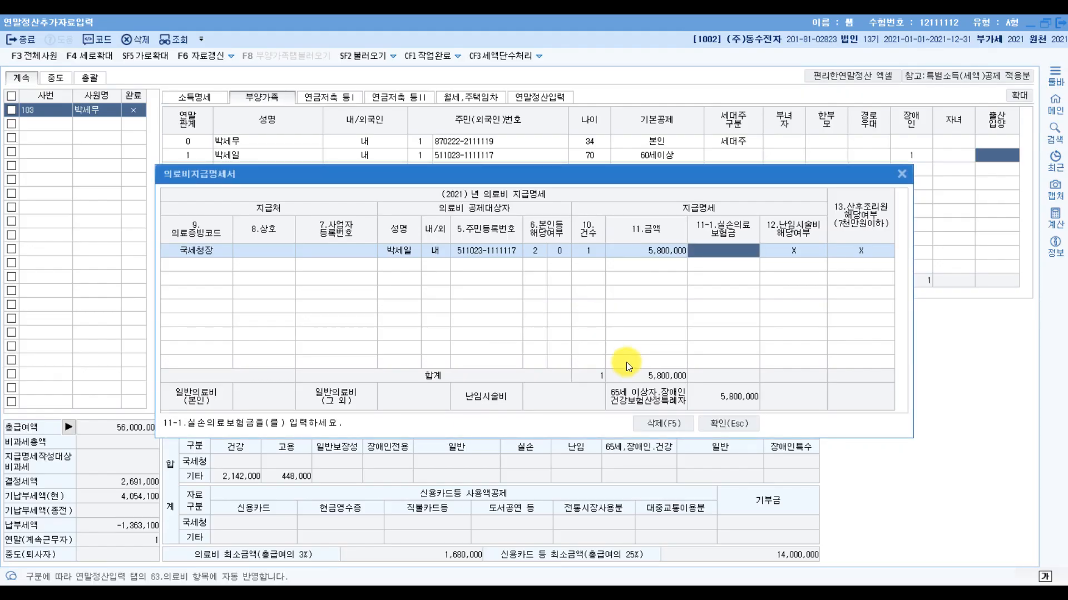
click(477, 595)
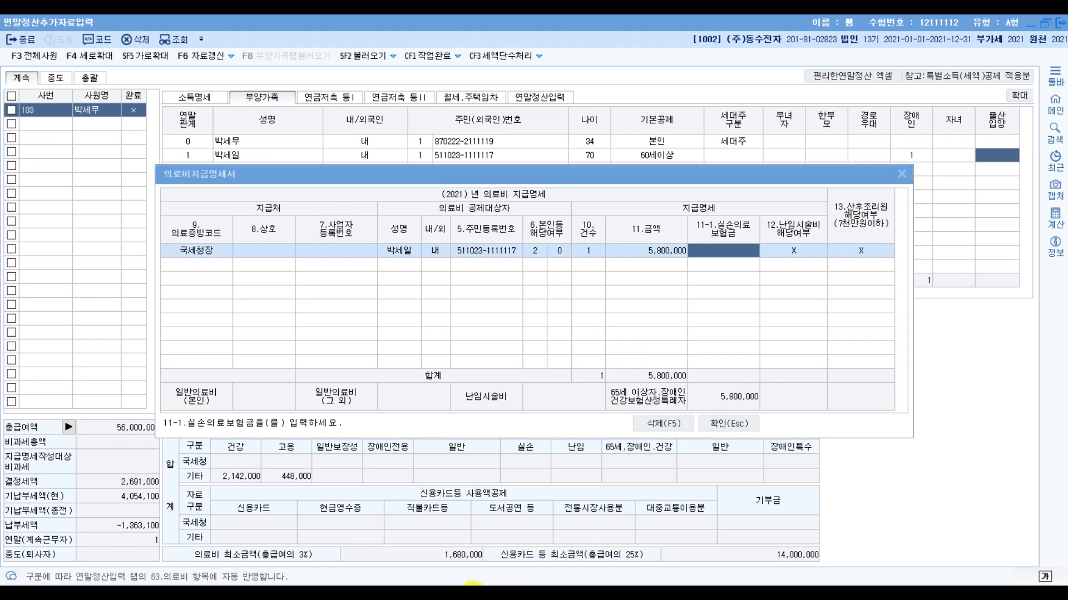
click(737, 426)
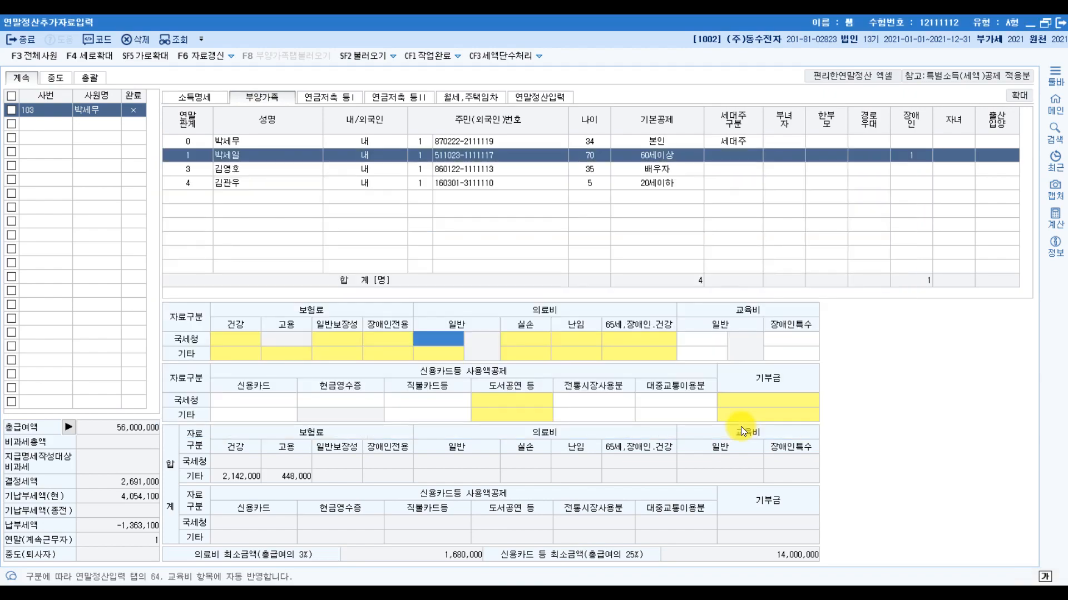
click(656, 593)
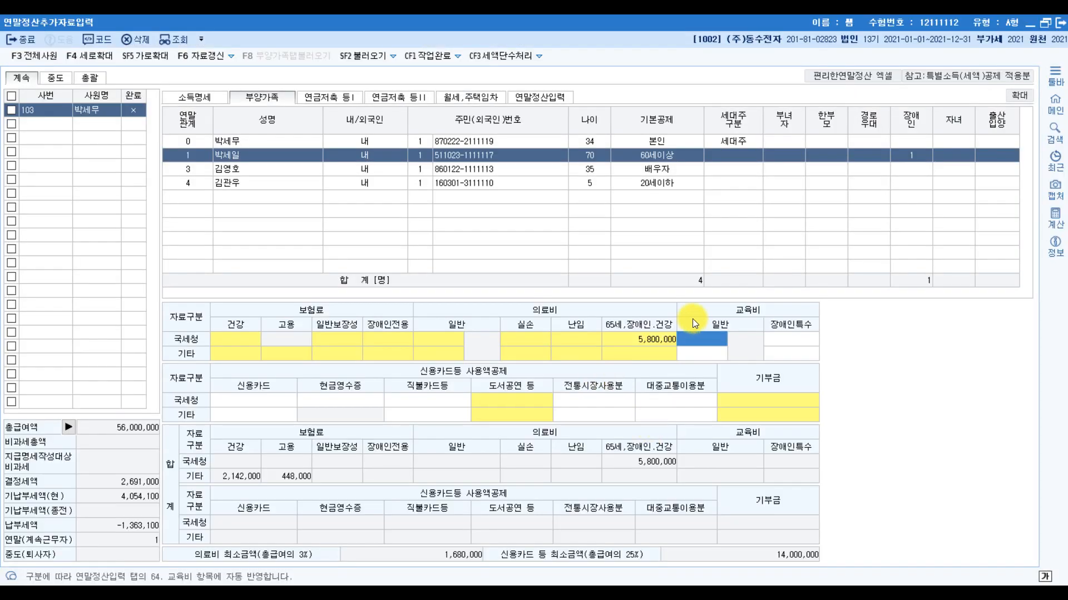
- In 연말정산입력, enter 1,100,000 as the 취학전아동 expense in the 62.교육비 breakdown and confirm it
click(559, 97)
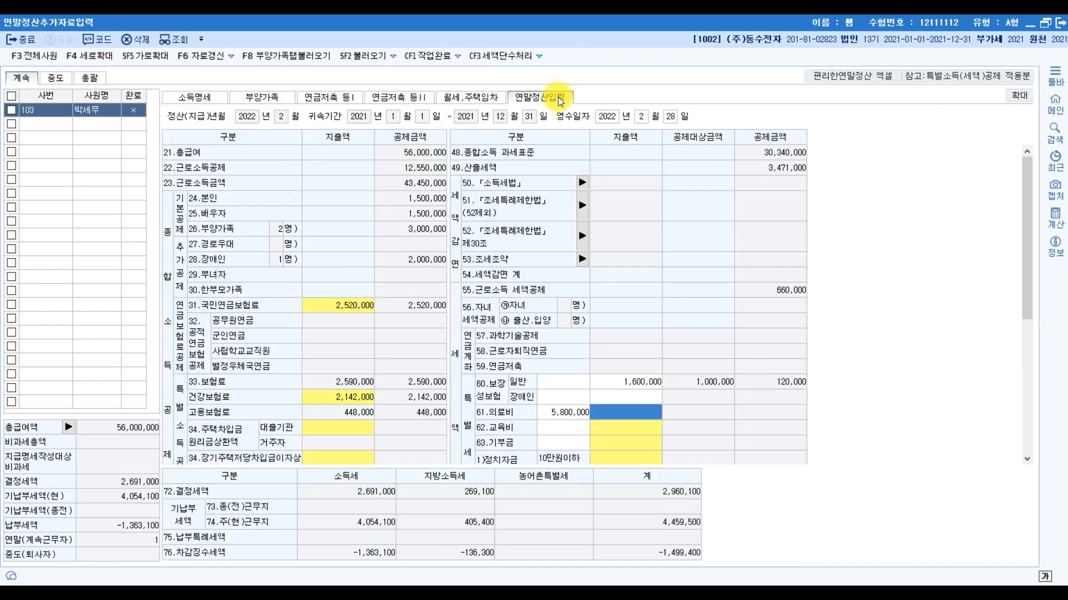
click(602, 426)
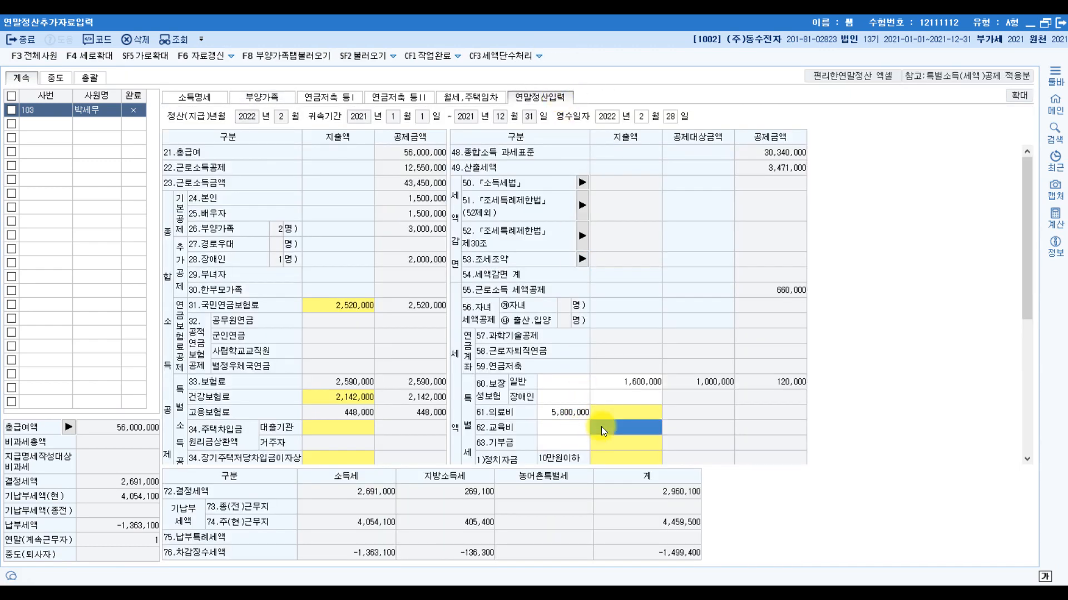
click(601, 426)
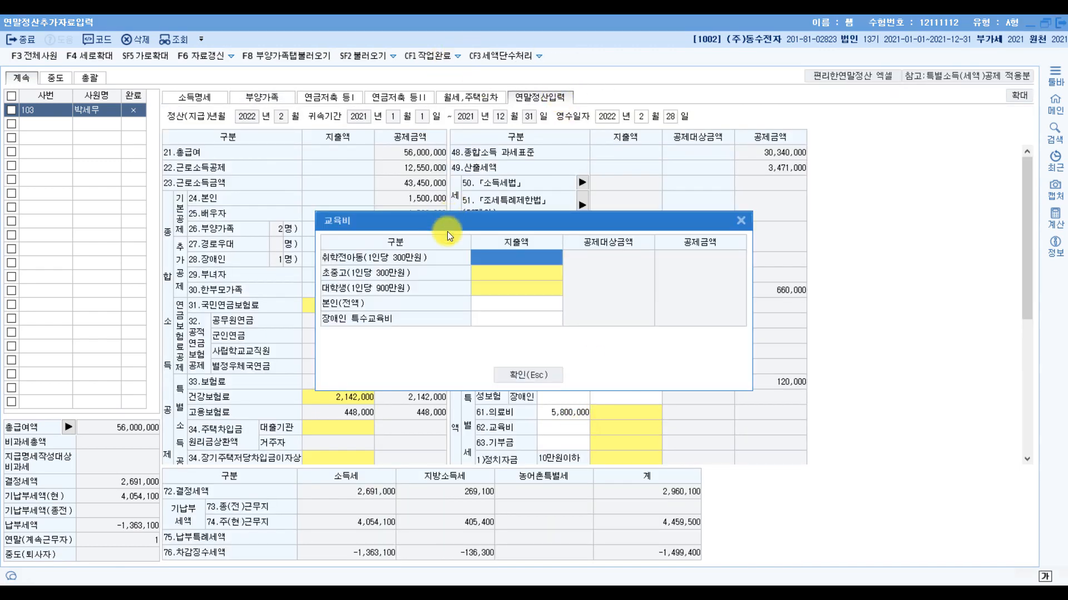
click(489, 252)
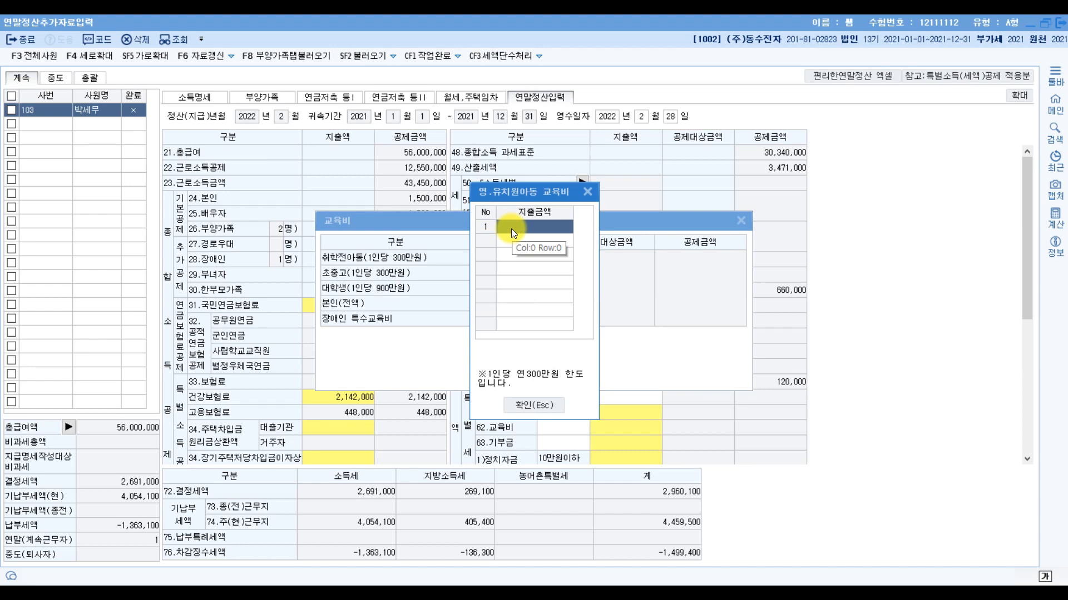
text(1,100,000)
key(Return)
click(518, 408)
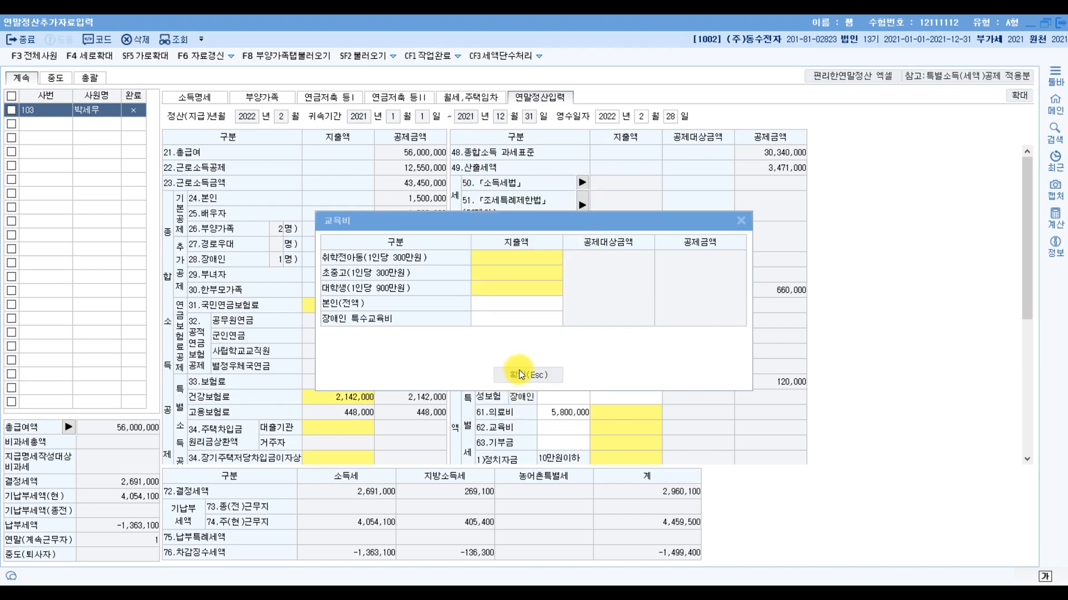
click(522, 369)
- Check the 교육비 entries in the exam PDF and enter 3,600,000 as 장애인 특수교육비 in the 62.교육비 breakdown
key(alt+Tab)
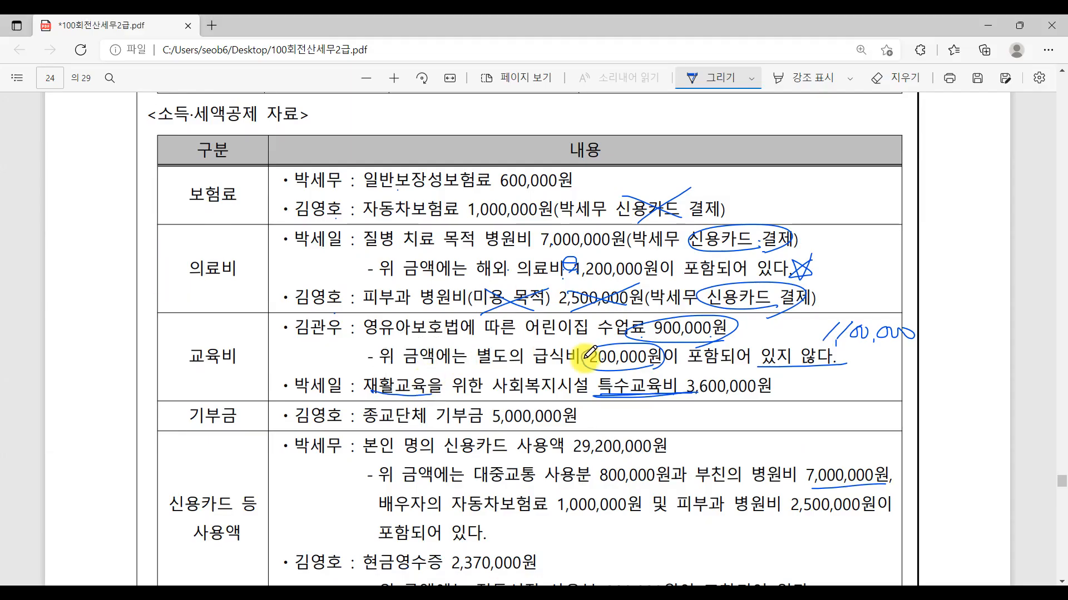
key(alt+Tab)
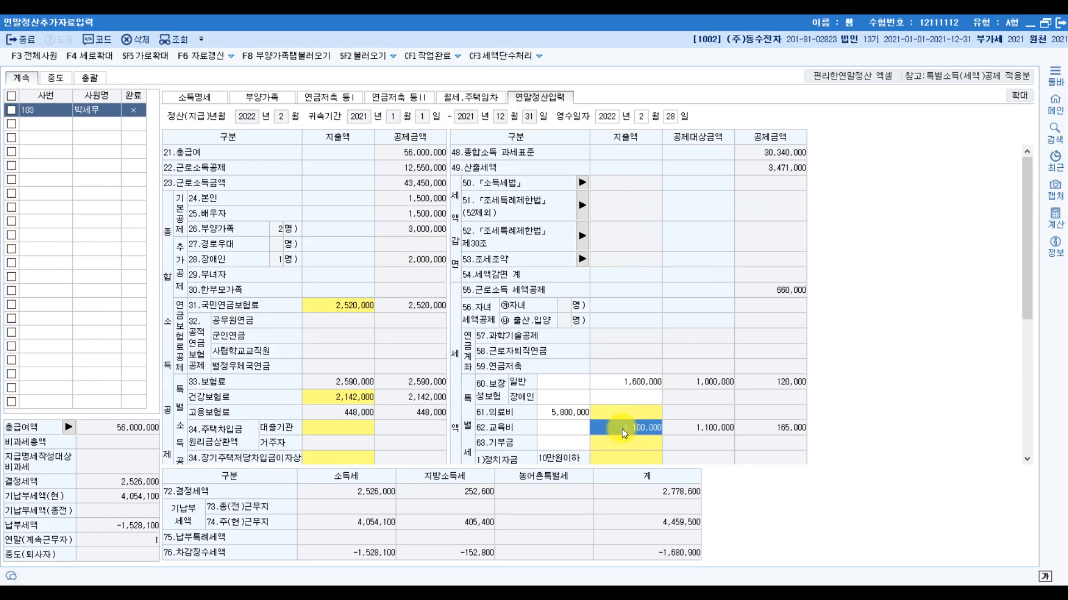
click(621, 429)
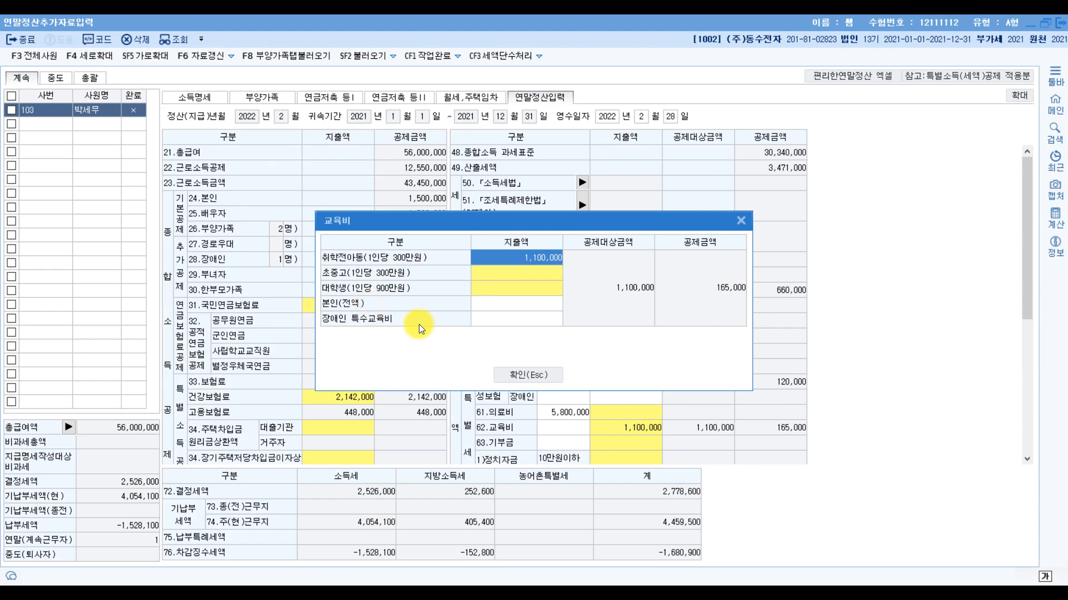
click(505, 321)
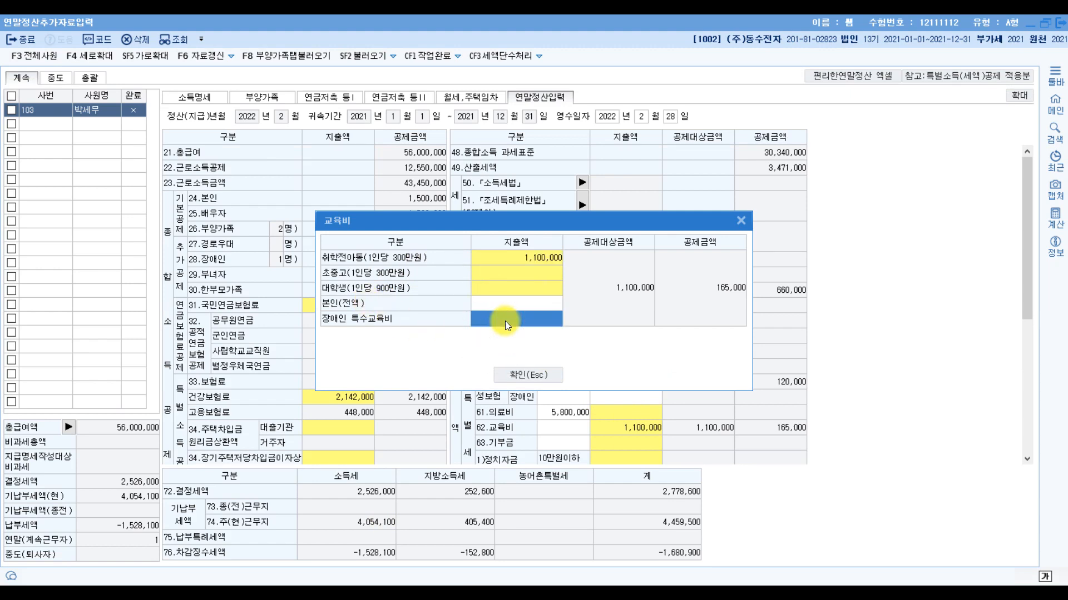
text(3600000)
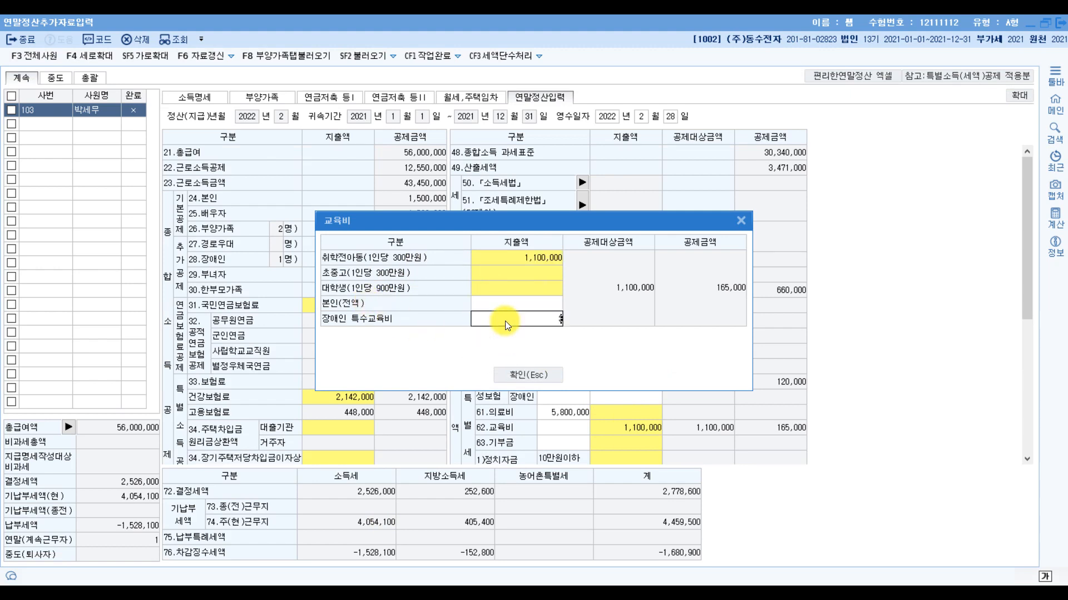
key(Return)
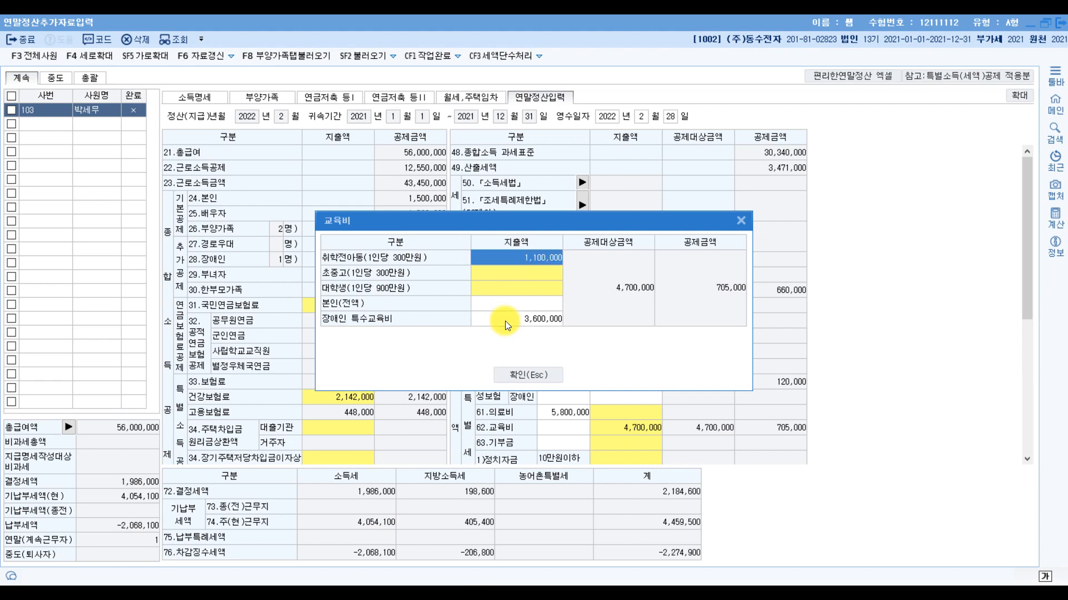
click(552, 378)
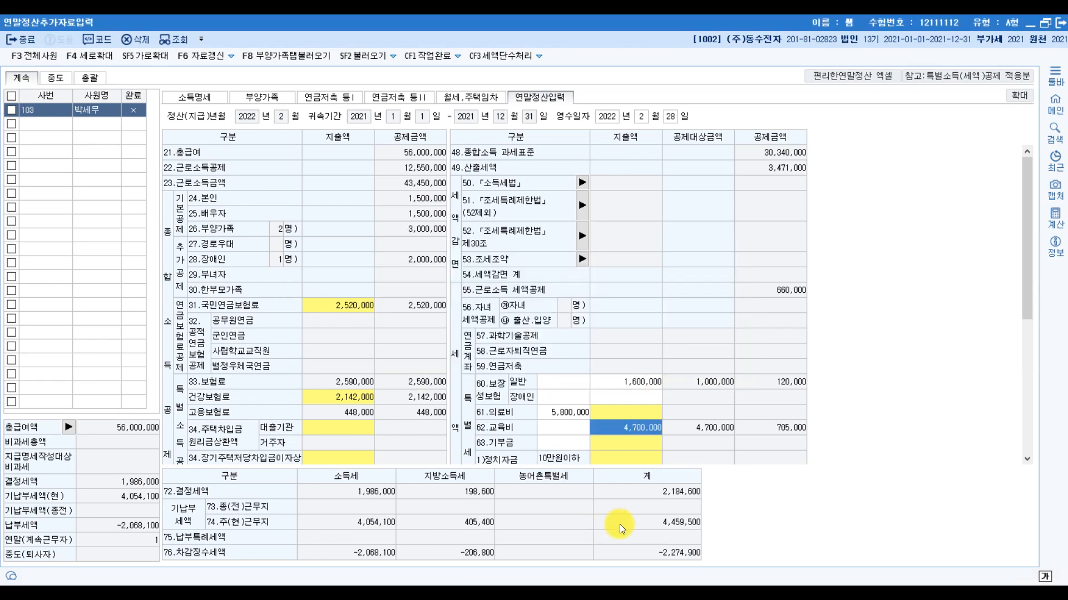
- Check the 기부금 entry in the exam PDF and enter 5,000,000 as 종교단체 당해기부금 in the 기부금 breakdown
key(alt+Tab)
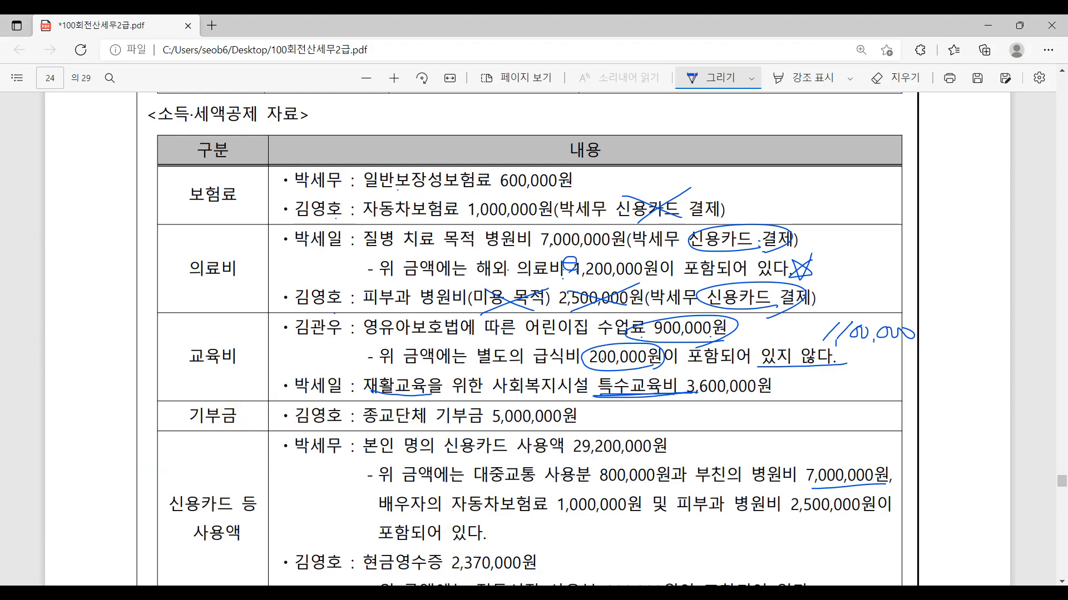
key(alt+Tab)
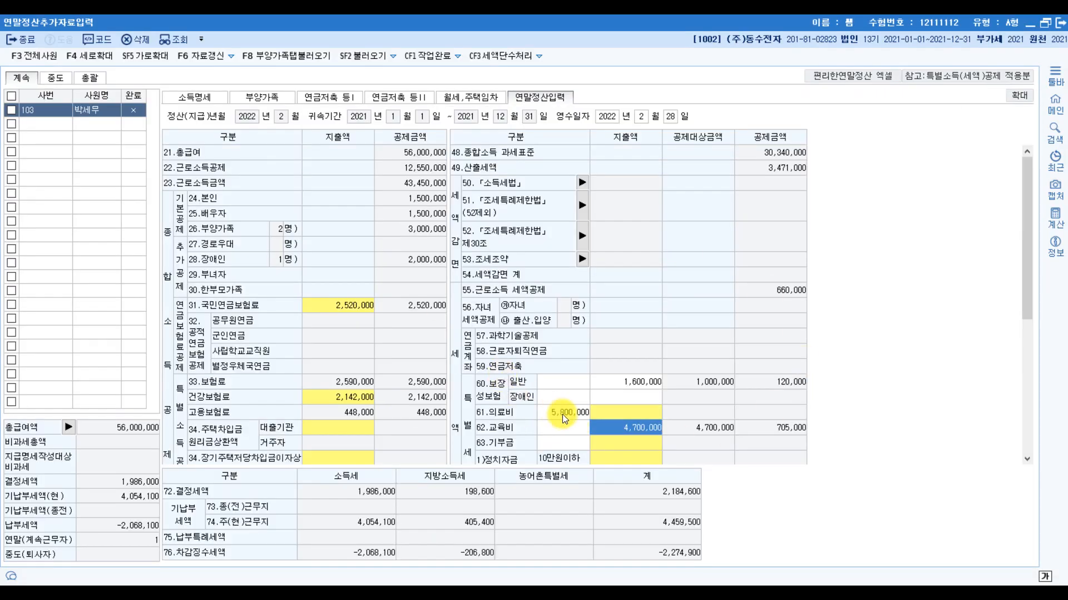
scroll(562, 415, down, 3)
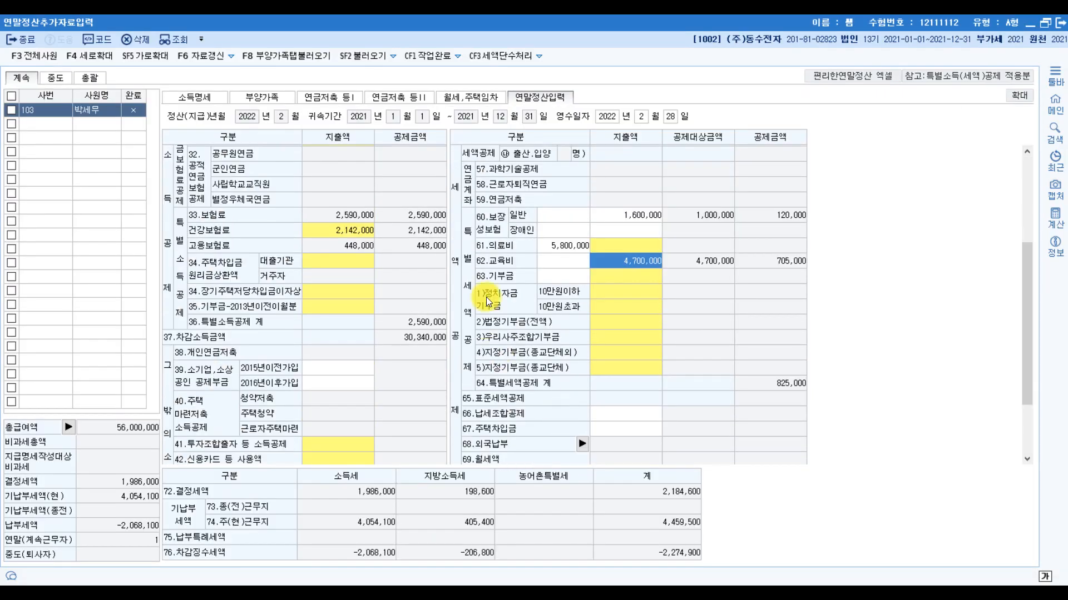
click(635, 295)
double_click(634, 298)
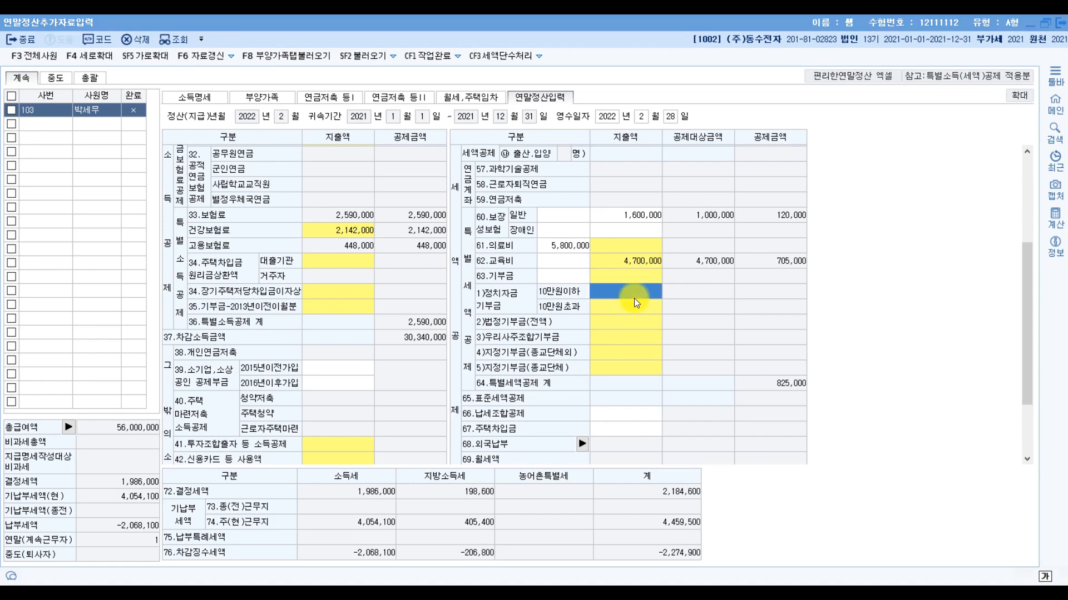
click(538, 526)
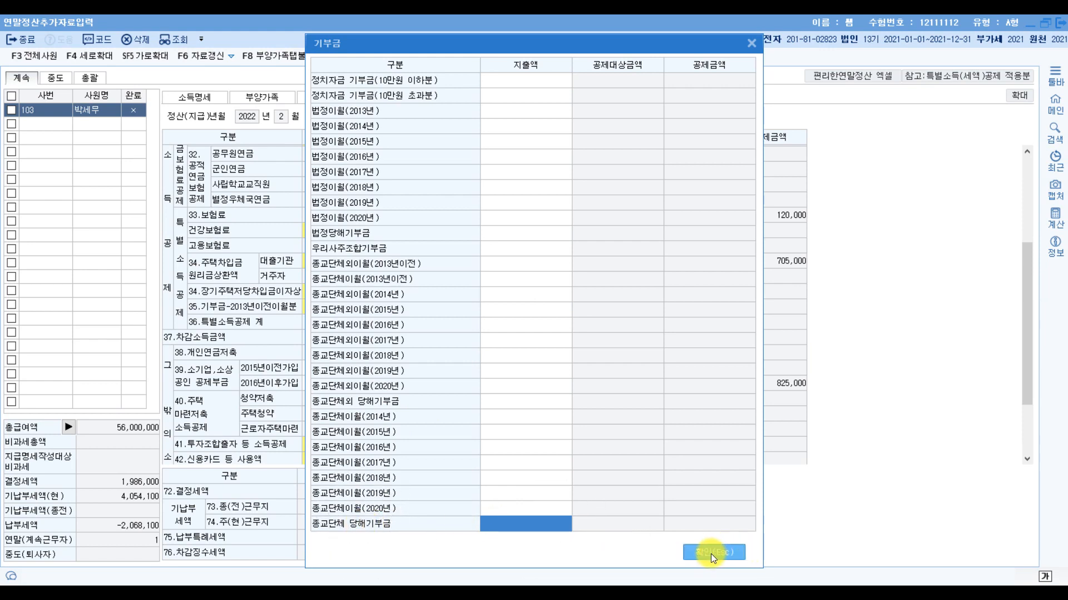
text(5000000)
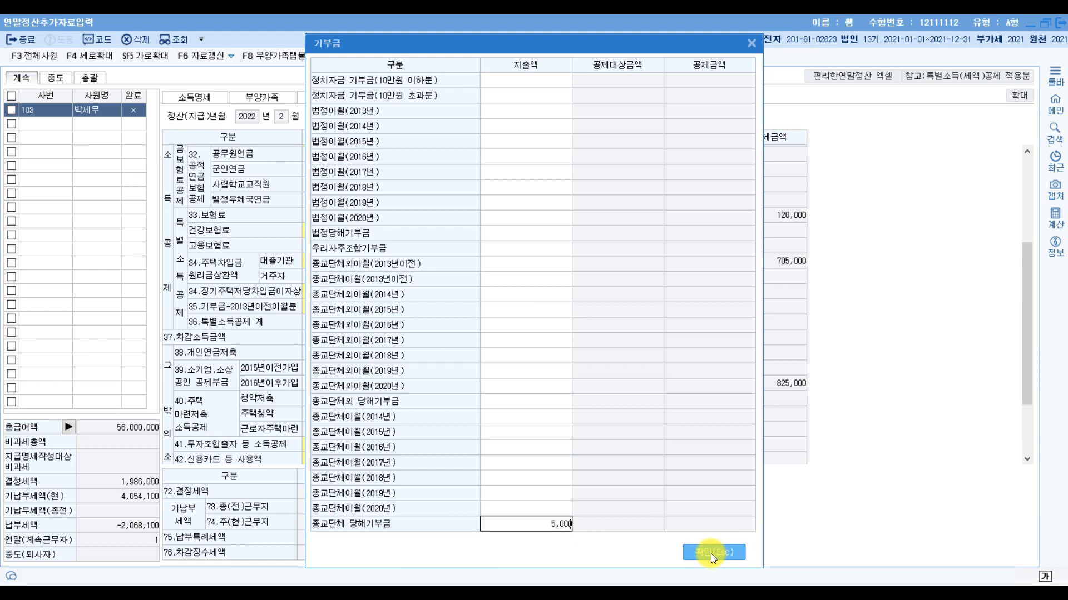
key(Return)
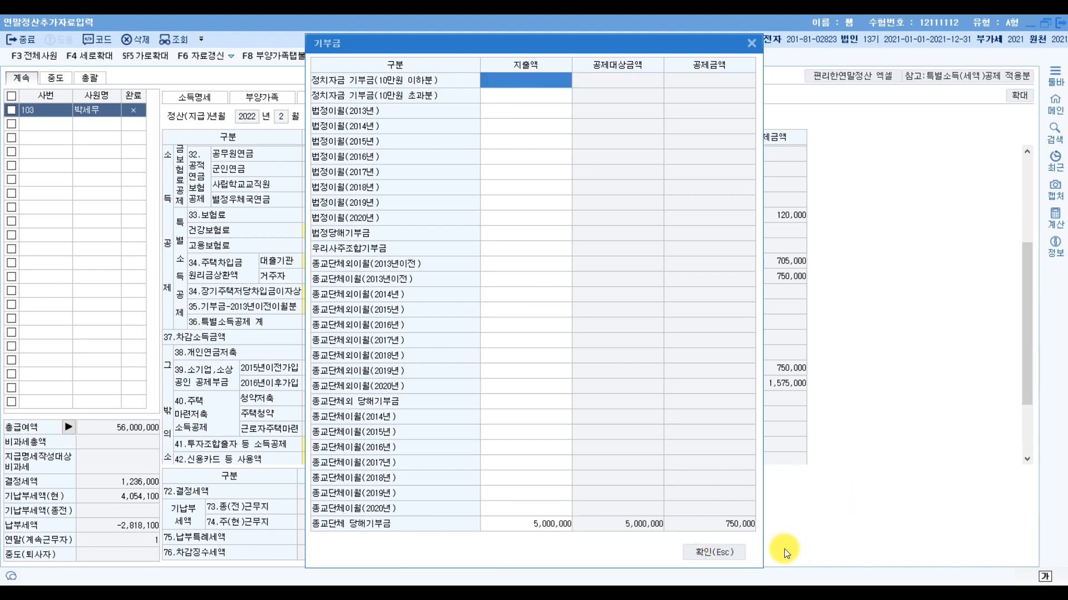
click(726, 553)
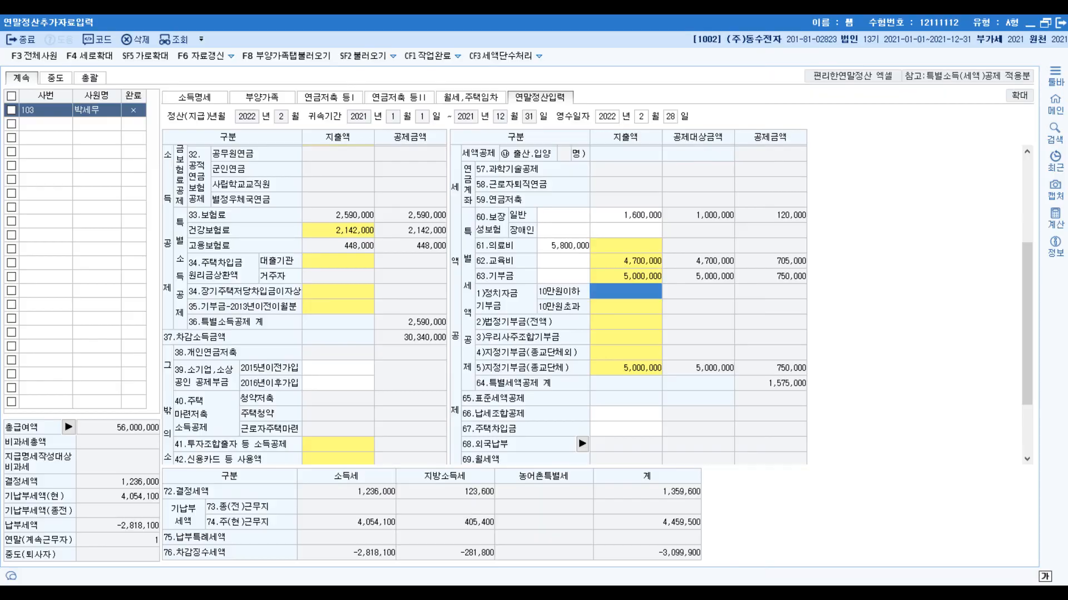
- In the exam PDF's 신용카드 등 사용액 section, cross out the spouse's 1,000,000원 자동차보험료 and underline 피부과 병원비
key(alt+Tab)
scroll(512, 428, down, 3)
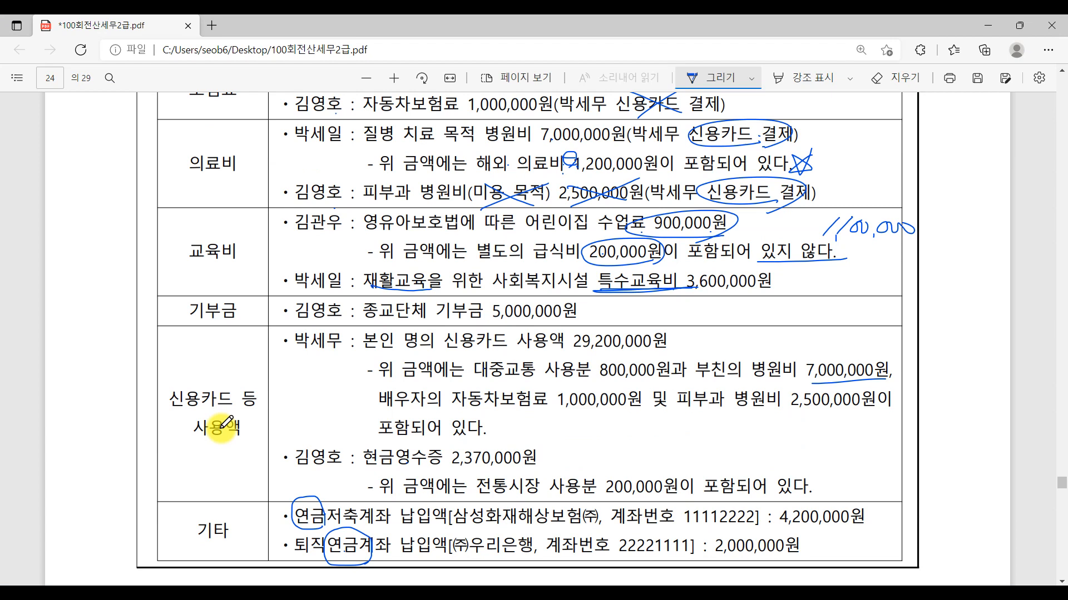
click(512, 354)
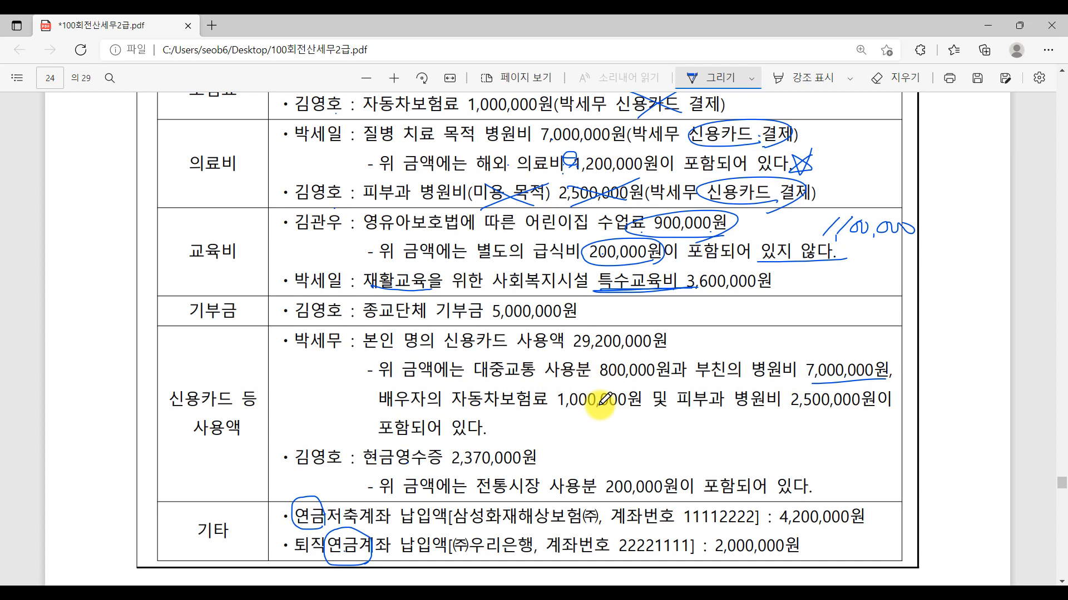
drag(579, 418, 637, 368)
drag(577, 388, 648, 421)
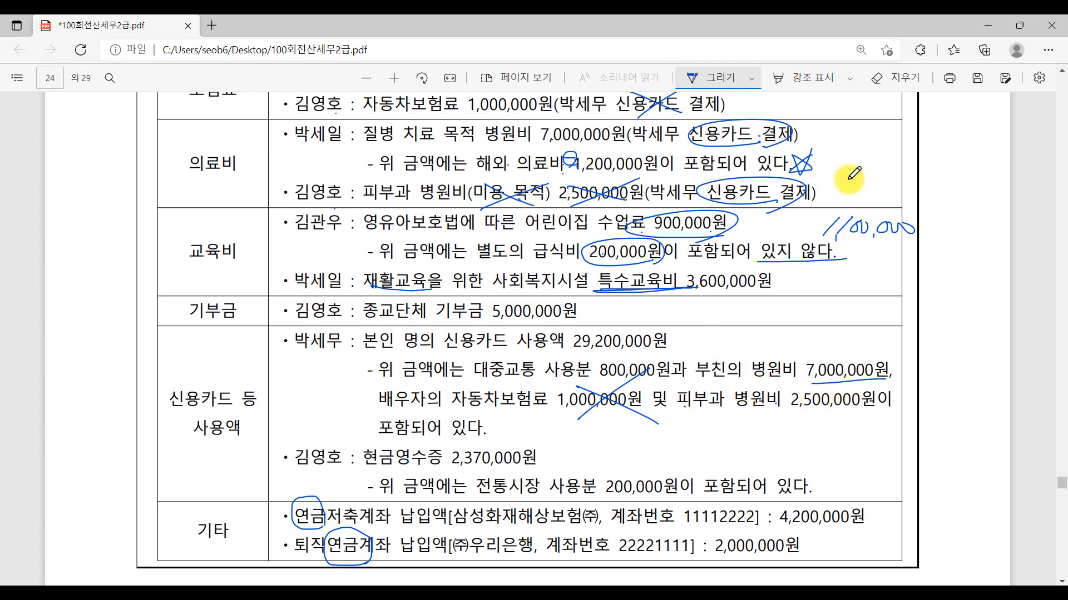
drag(680, 412, 781, 408)
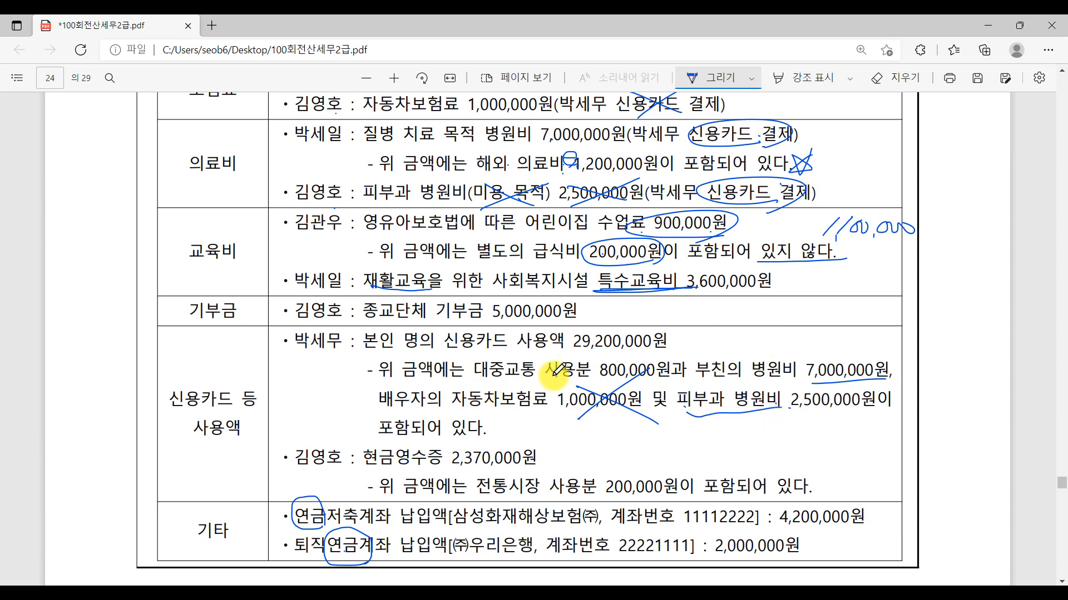
- Open the 42.신용카드 등 사용액 breakdown in 연말정산입력 and, after checking the exam PDF, enter 800,000 as 대중교통이용분
click(461, 587)
click(363, 453)
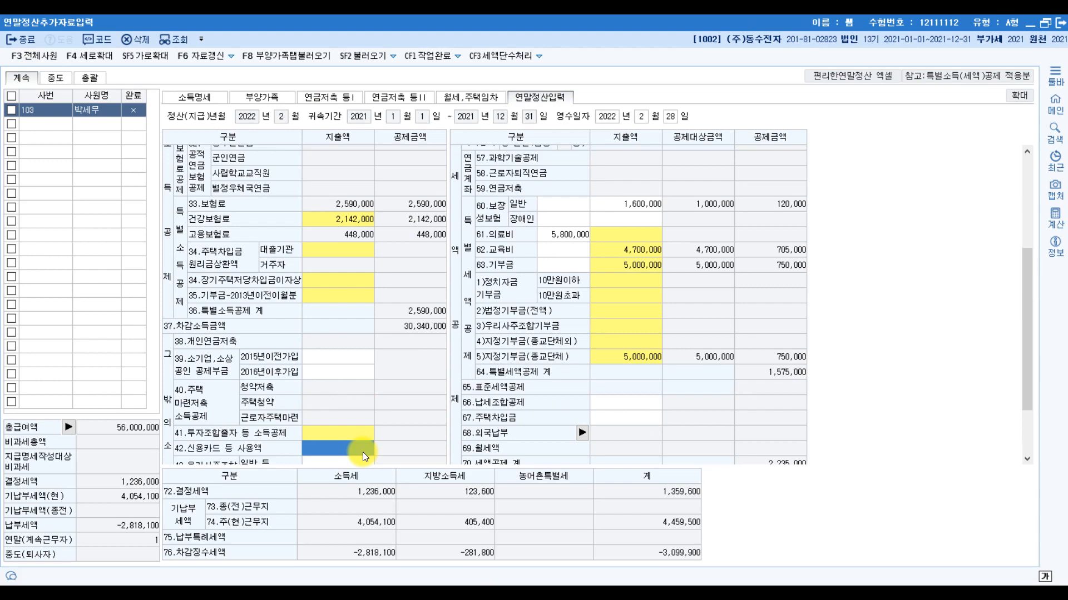
scroll(362, 452, down, 3)
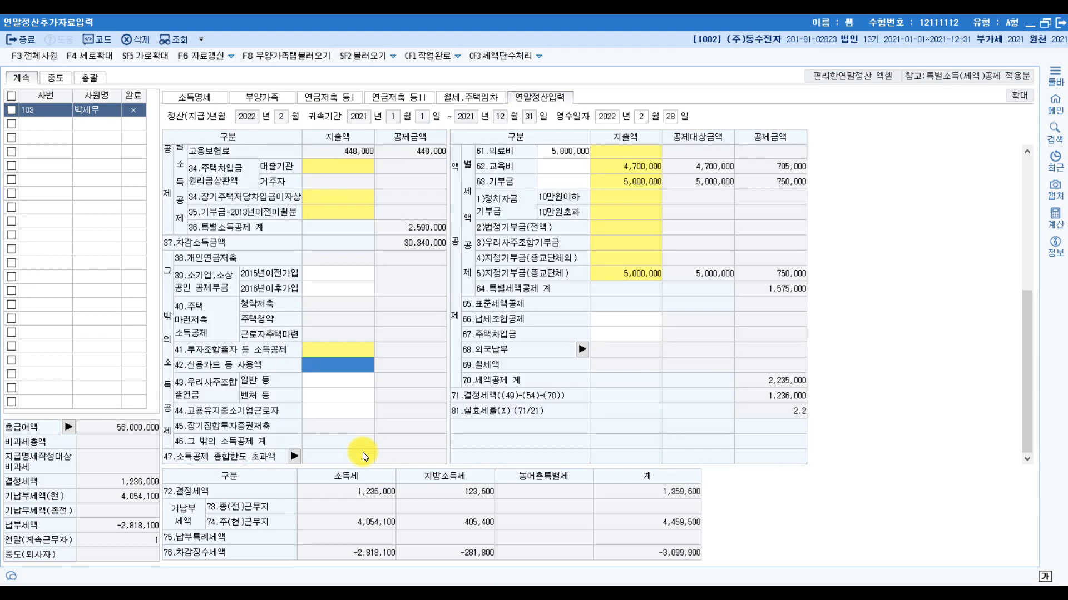
double_click(343, 362)
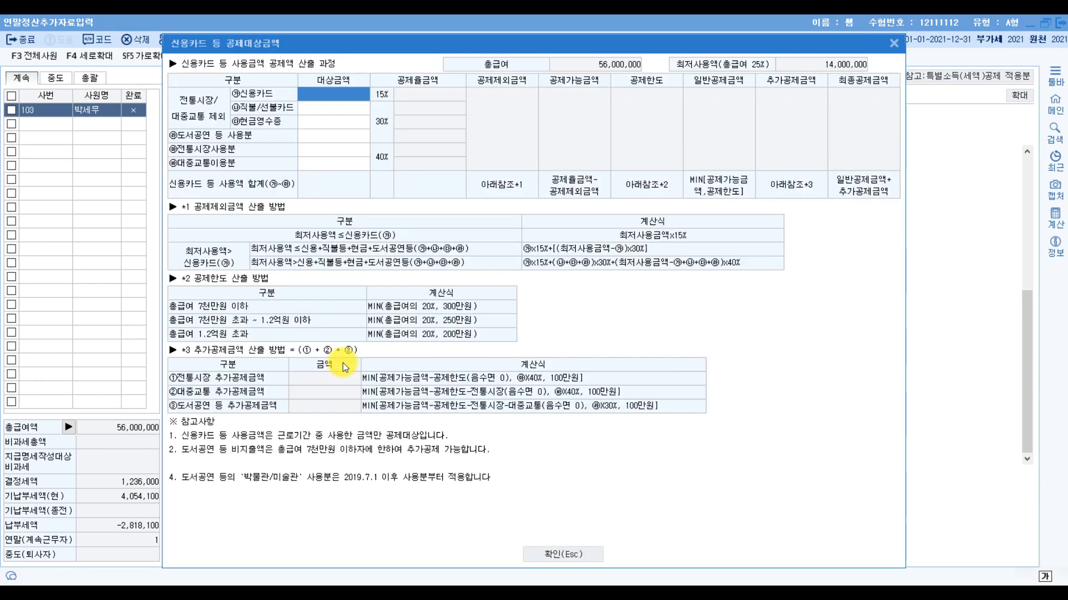
click(328, 590)
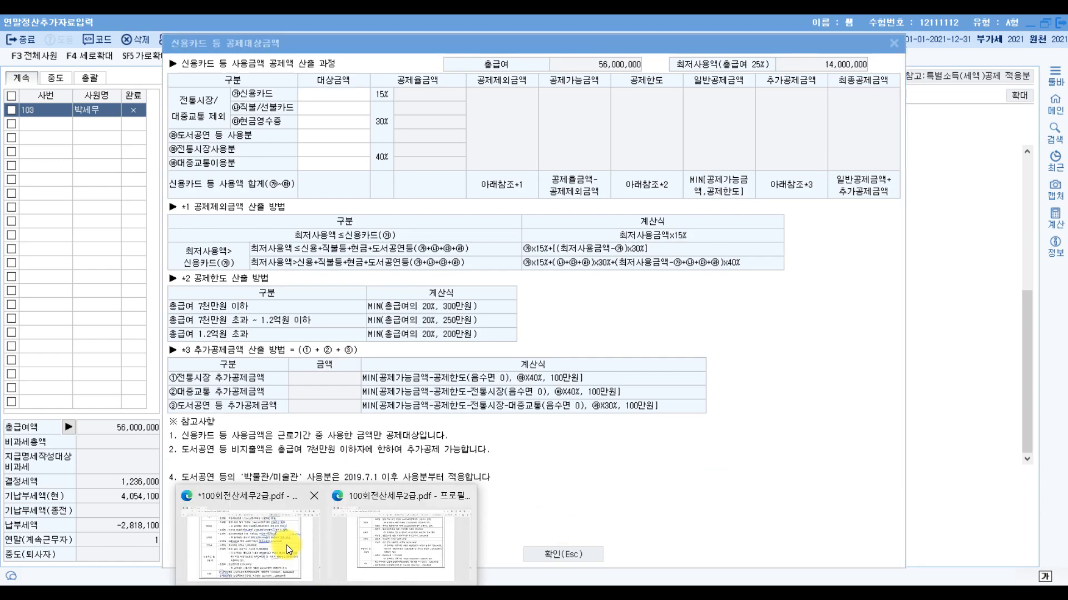
click(315, 552)
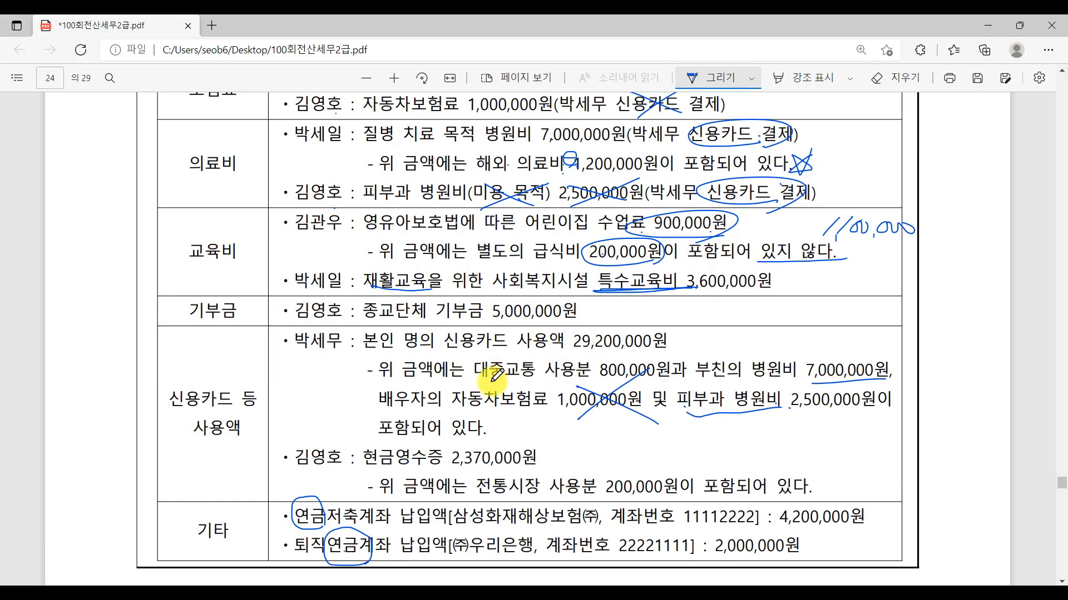
key(ctrl)
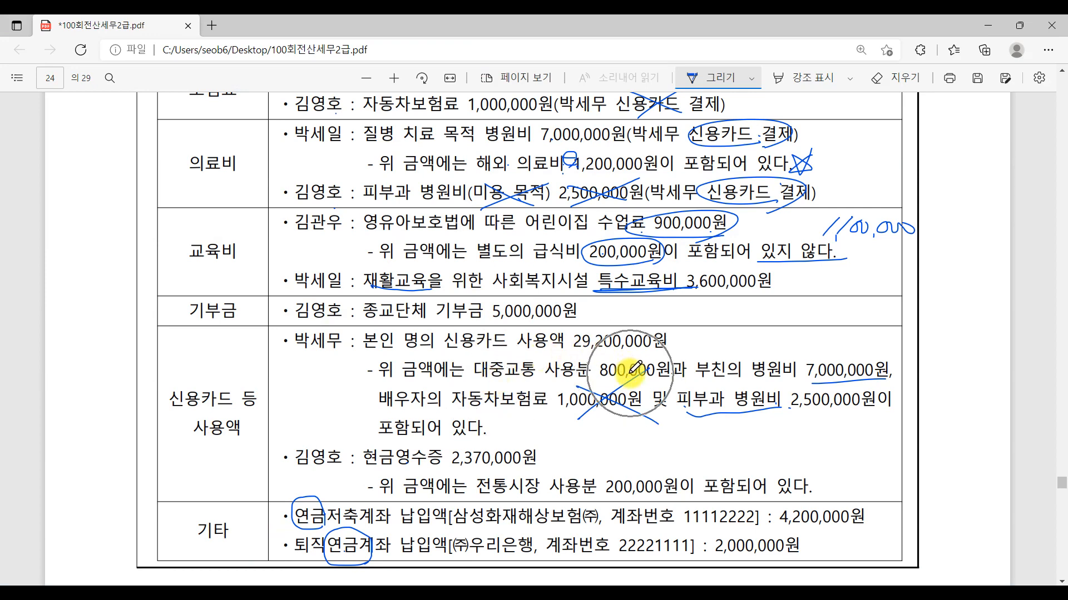
key(alt+Tab)
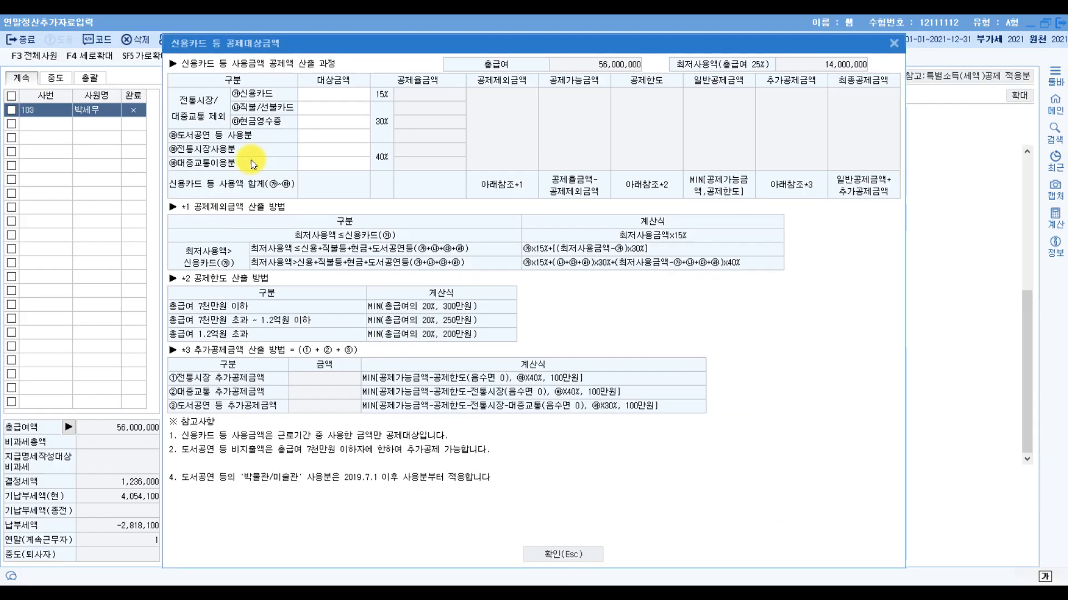
click(320, 163)
text(800000)
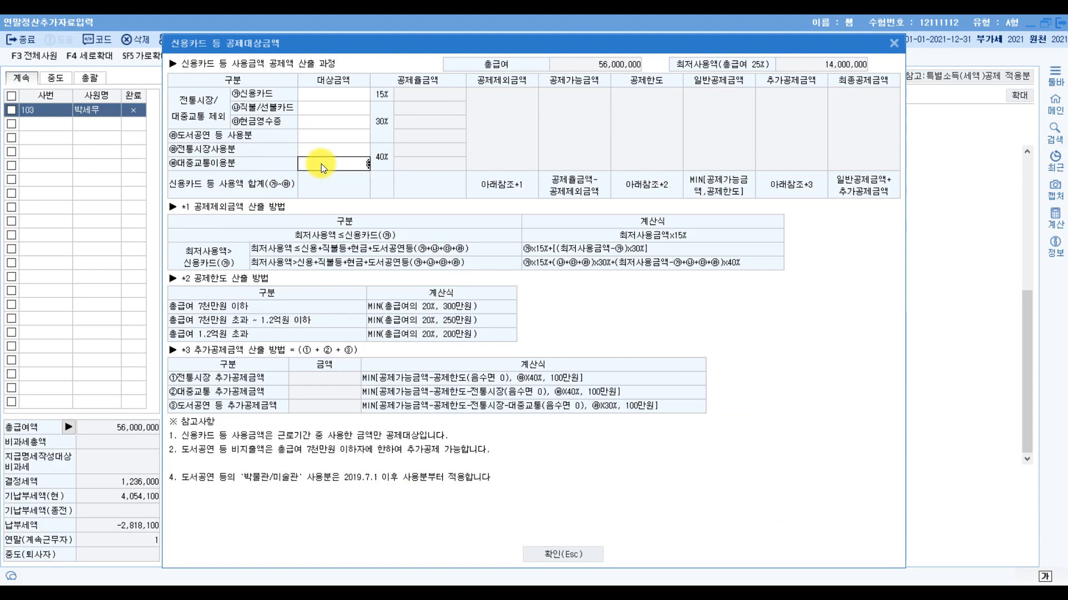
key(Return)
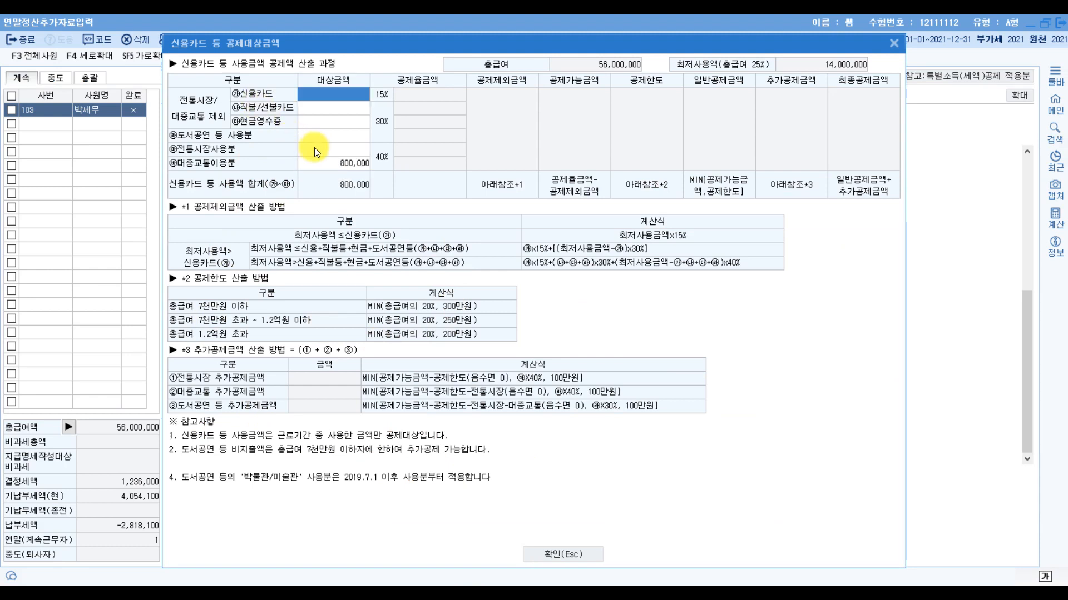
- Return to the exam PDF and, in the calculator, subtract the 800,000 대중교통 amount from the 29,200,000 credit card total
click(314, 148)
click(315, 131)
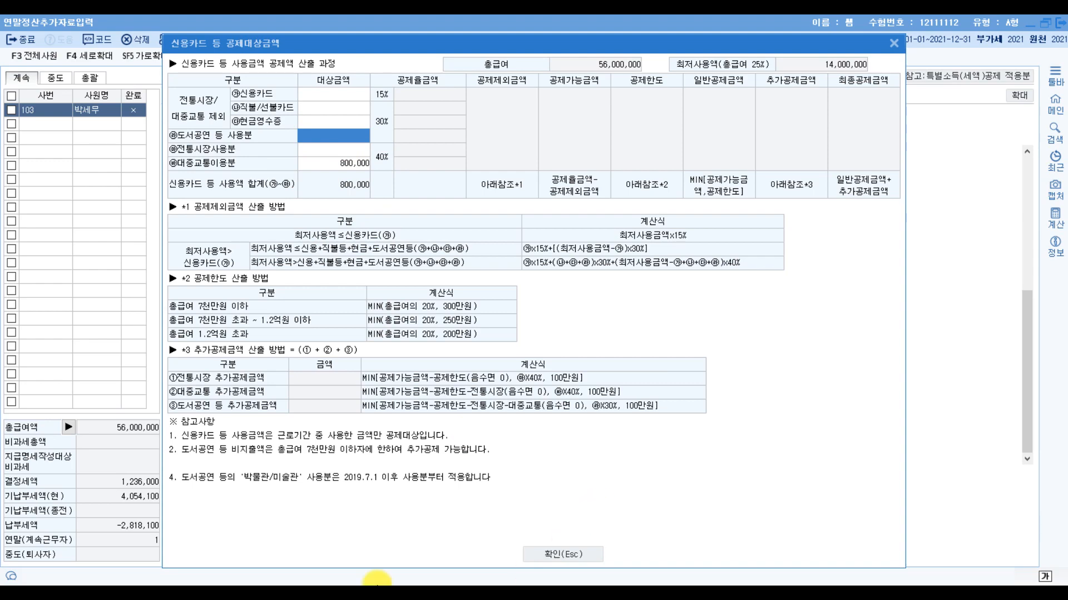
mouse_move(328, 581)
click(260, 550)
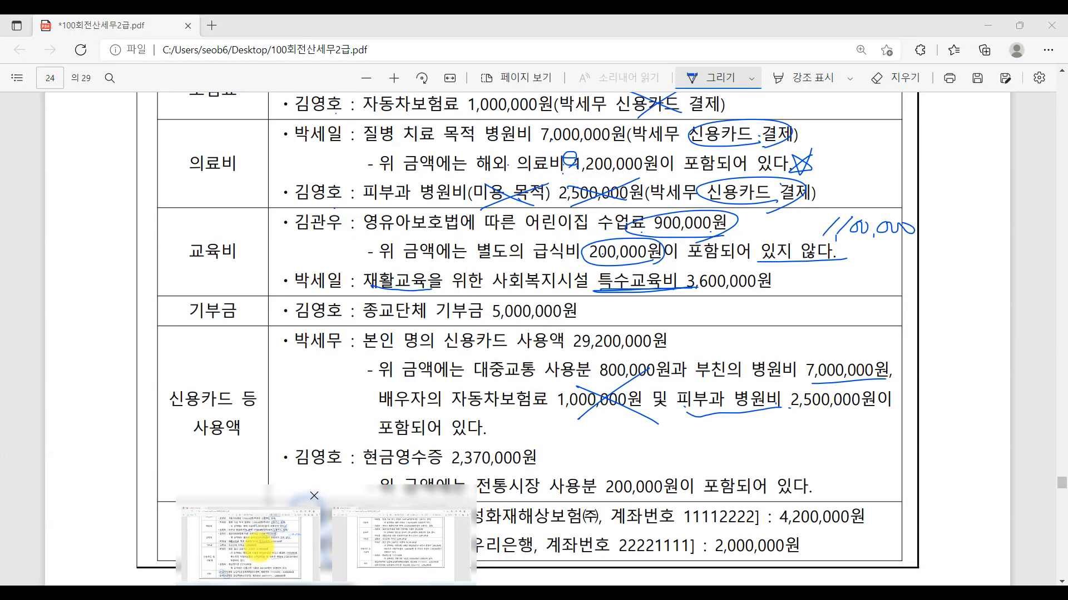
key(XF86Calculator)
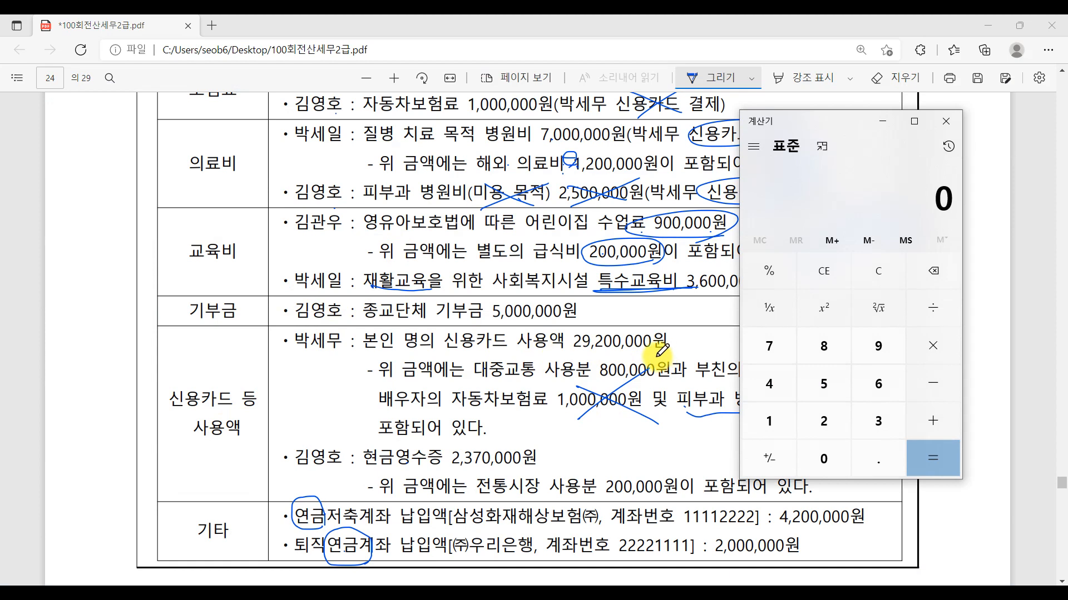
text(2950000)
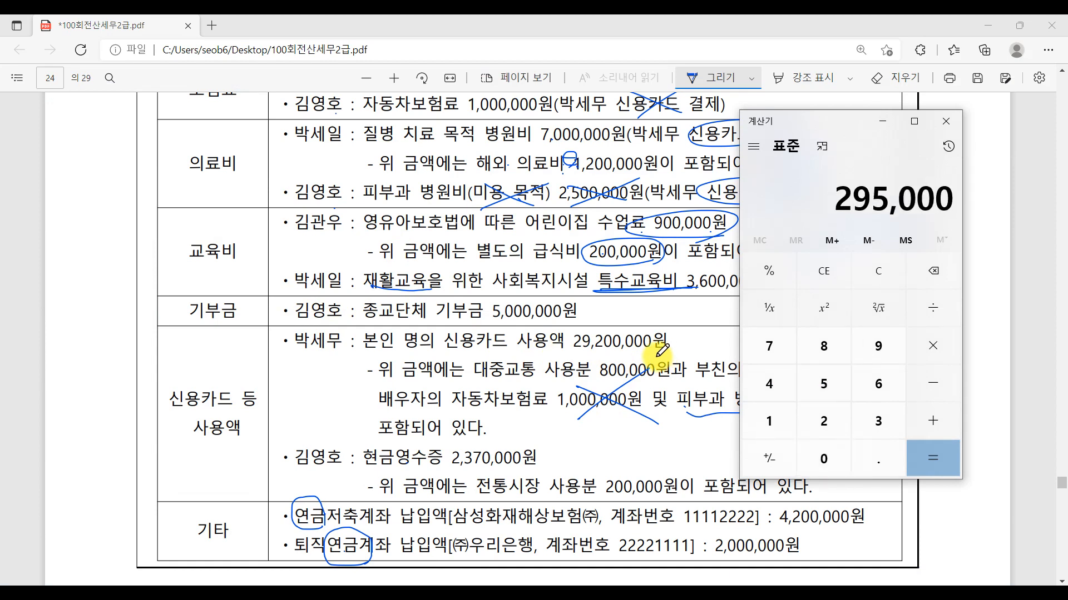
key(Escape)
text(2)
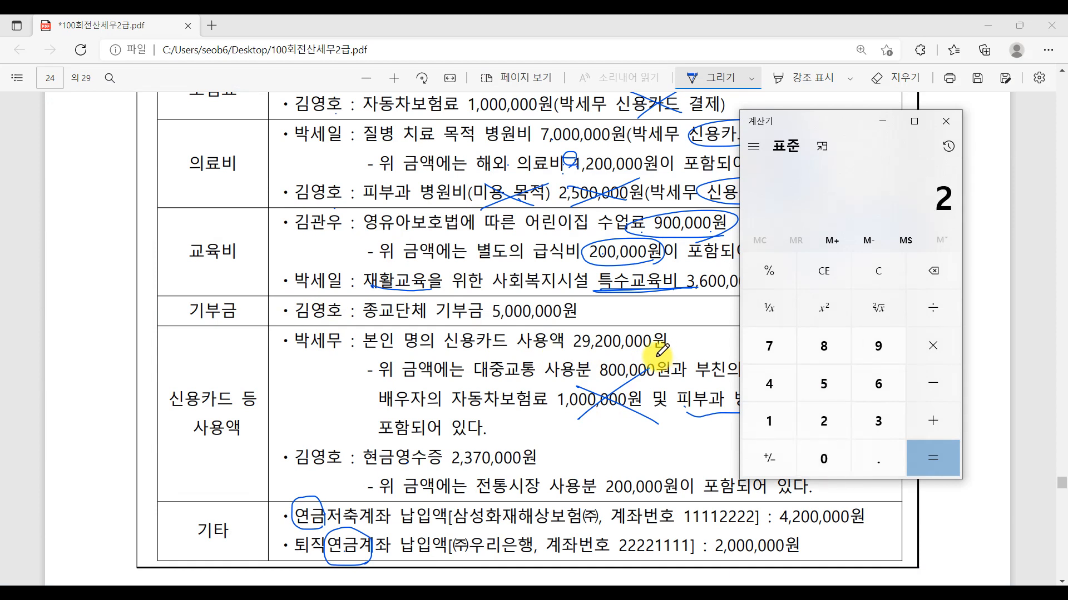
text(9,200,000)
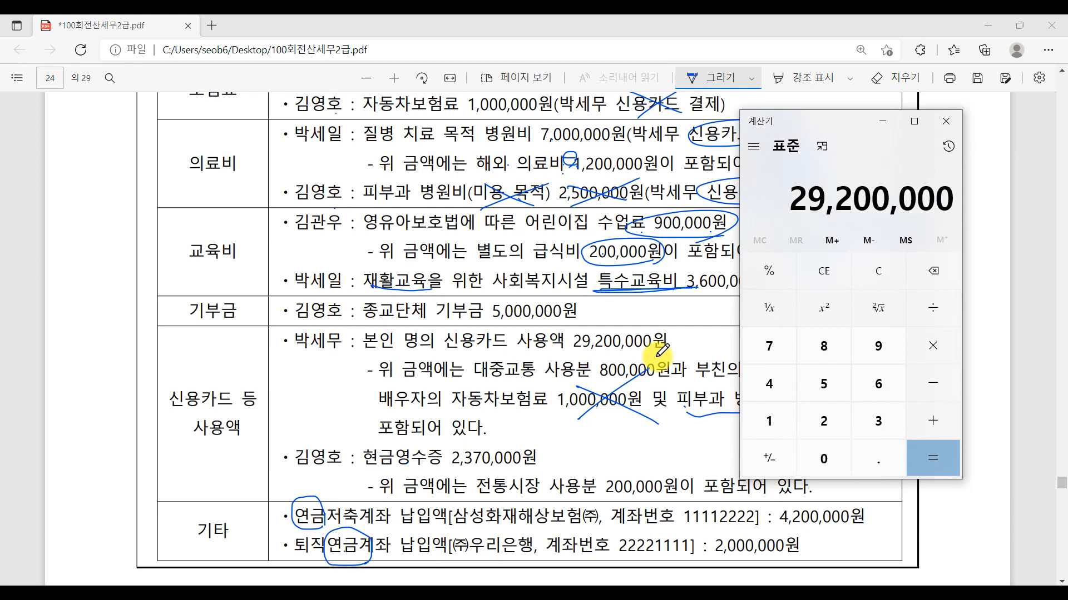
key(minus)
text(800000)
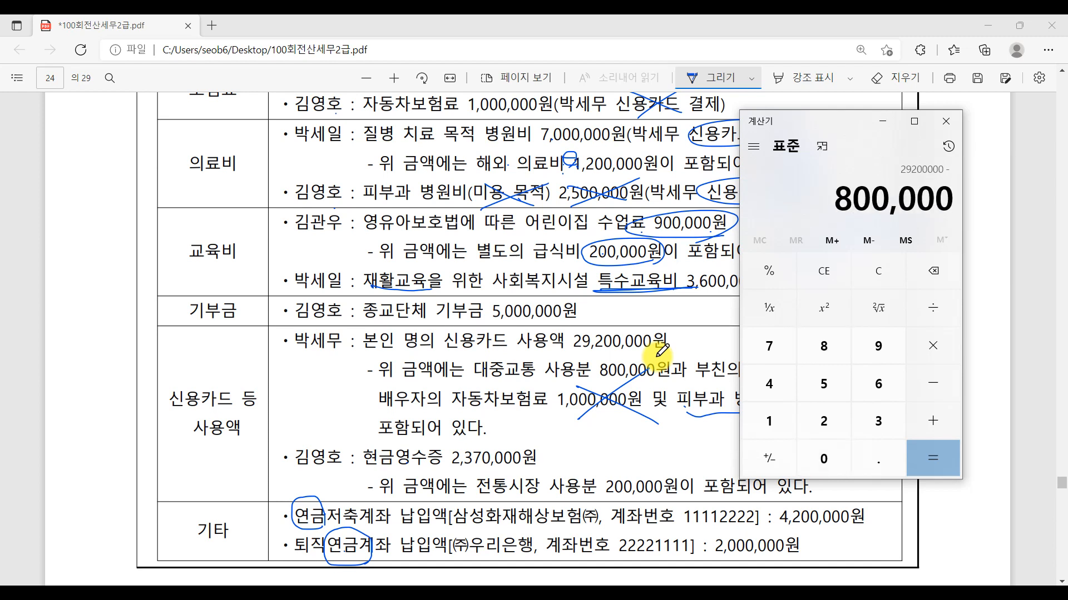
key(Return)
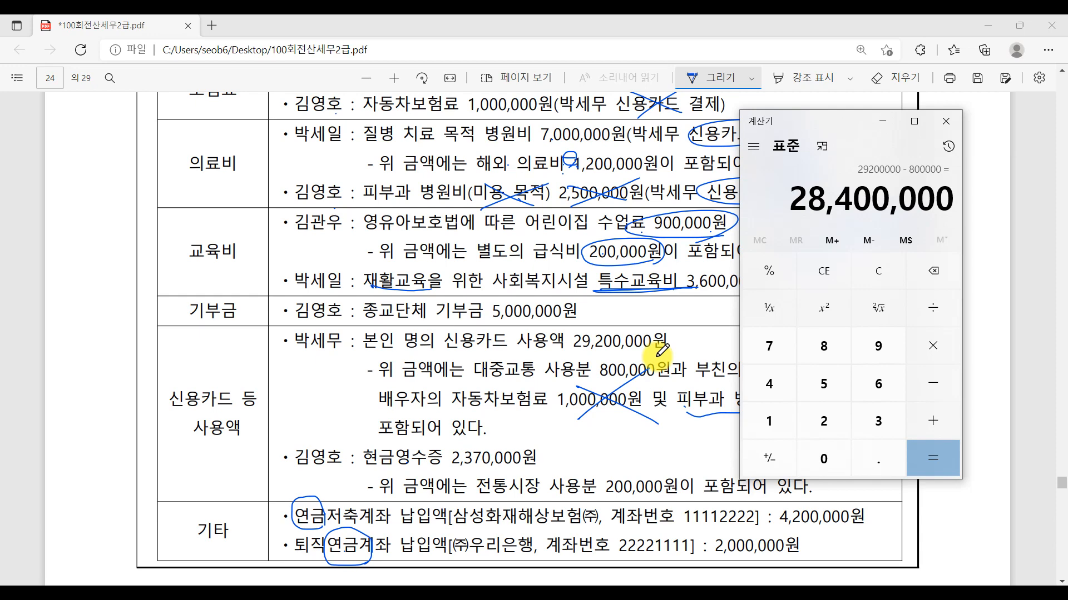
- Move the calculator clear of the card usage text and subtract the spouse's 1,000,000 자동차보험료 from the running amount
drag(819, 115, 160, 113)
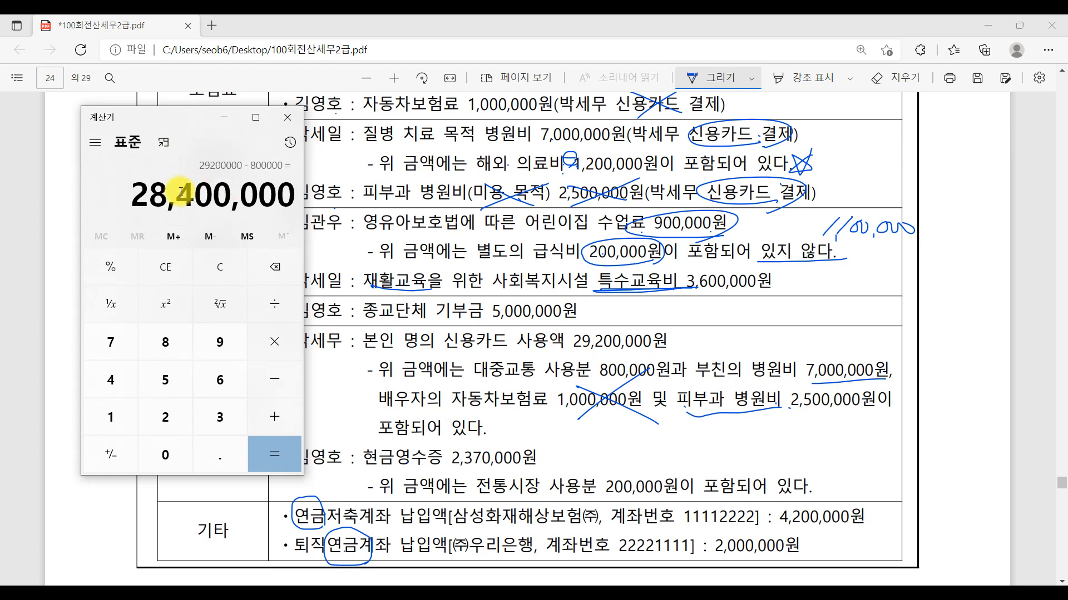
key(minus)
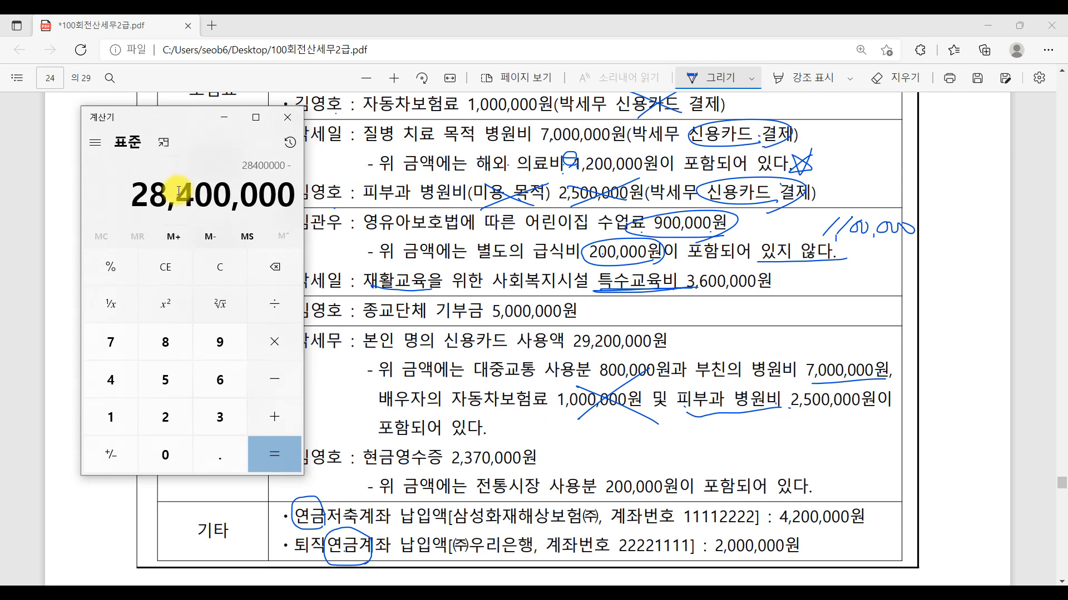
text(1000000)
key(Return)
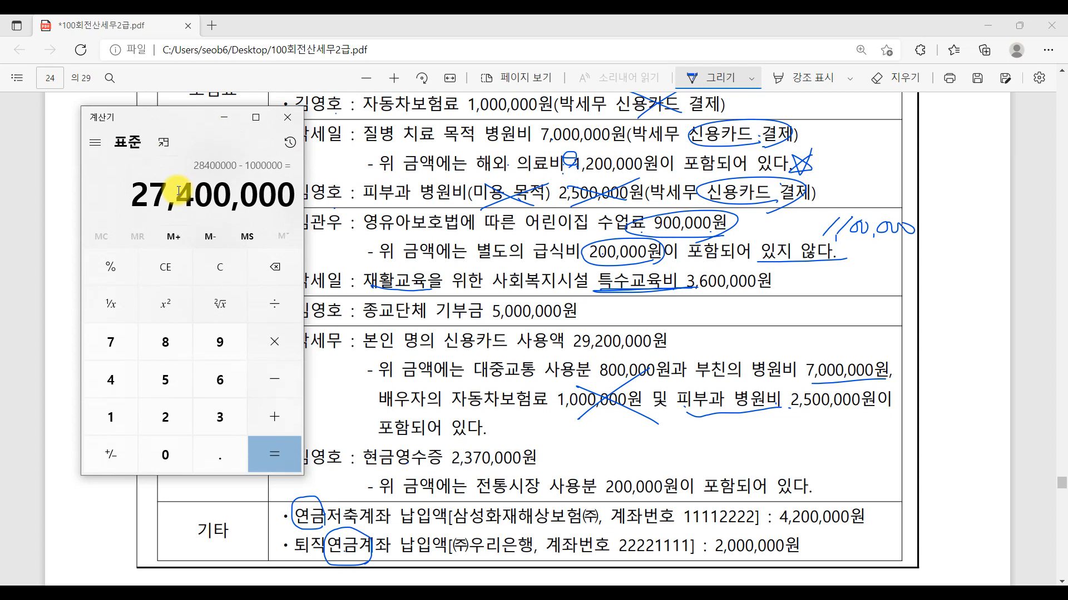
- Mark 부친의 병원비 7,000,000원 with the pen in the exam PDF and check it against the 의료비 entries
click(770, 400)
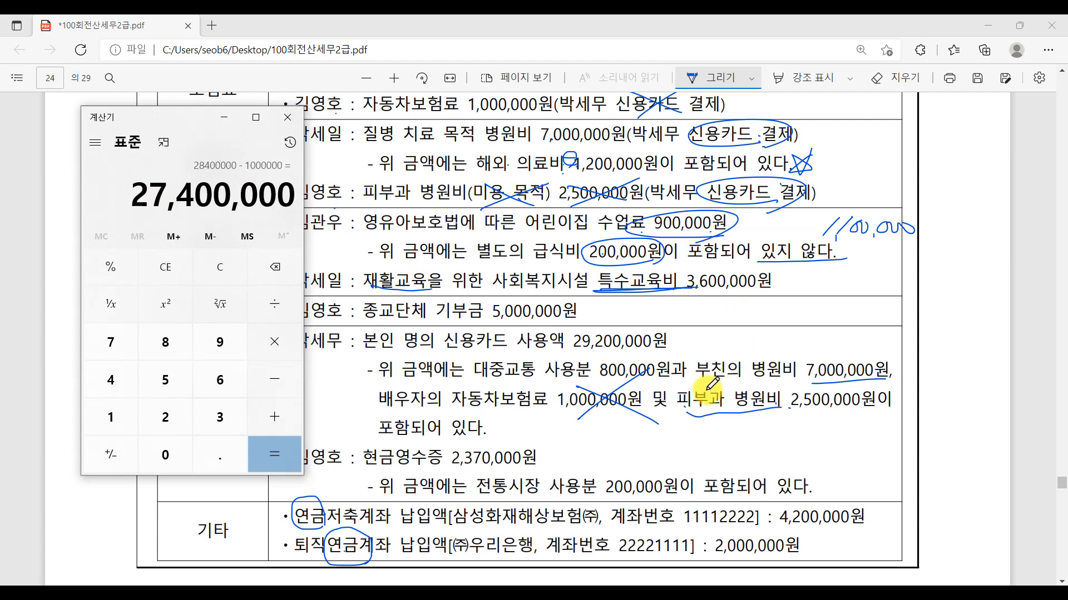
click(706, 381)
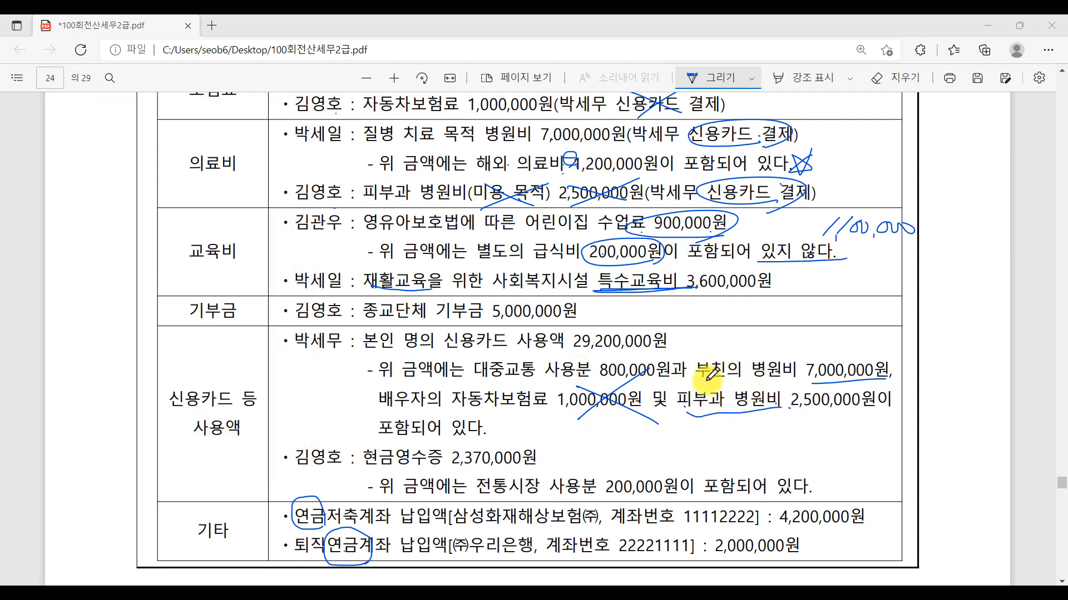
drag(714, 369, 890, 366)
scroll(889, 362, up, 2)
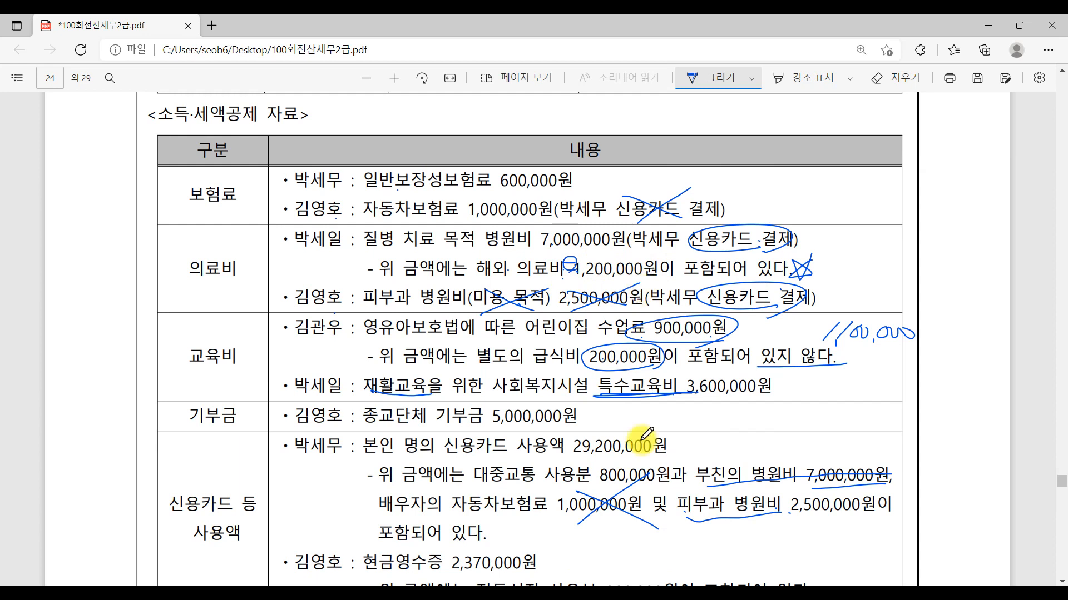
- Subtract the 1,200,000 해외 의료비 from the running amount in the calculator
click(333, 595)
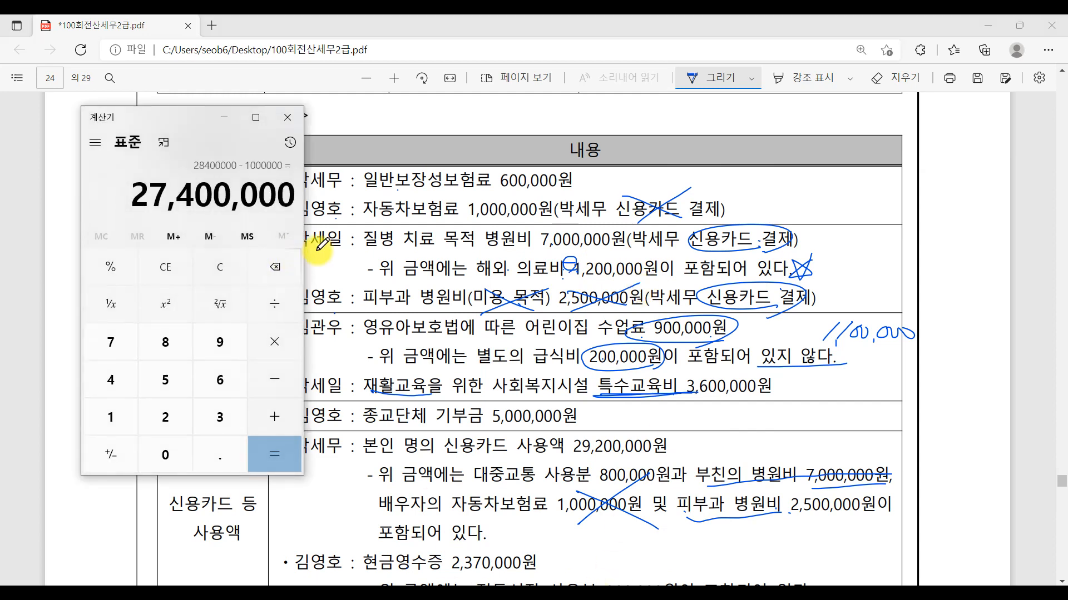
key(minus)
text(1,200)
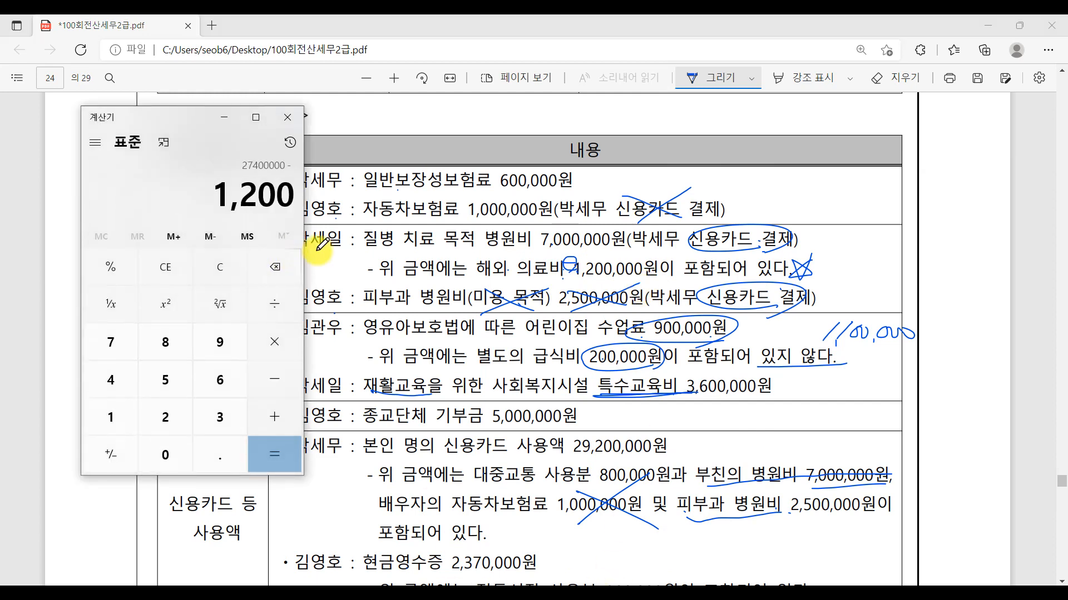
text(,000)
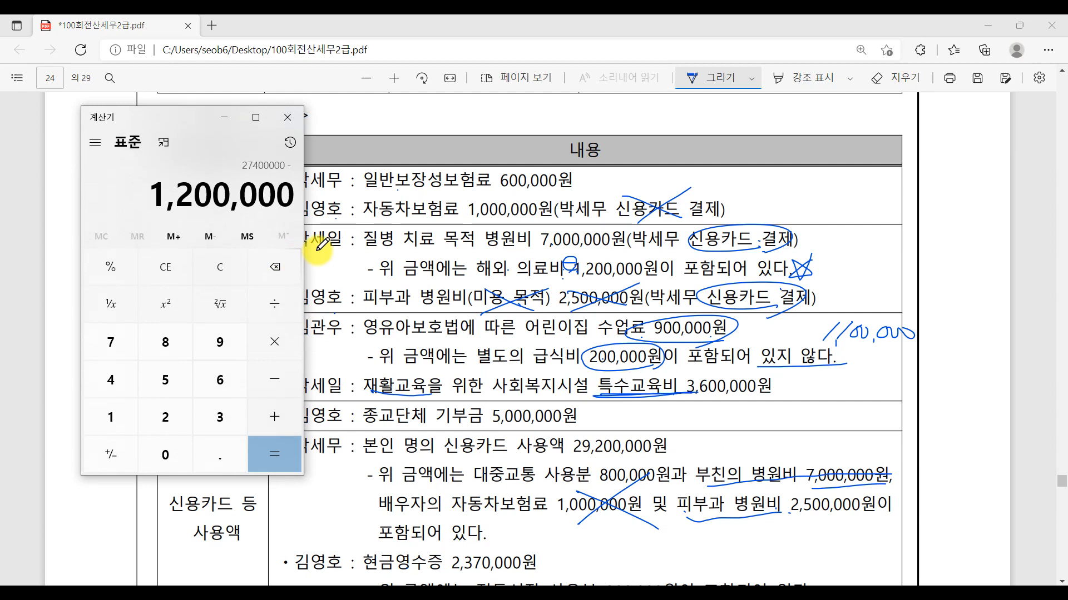
key(Return)
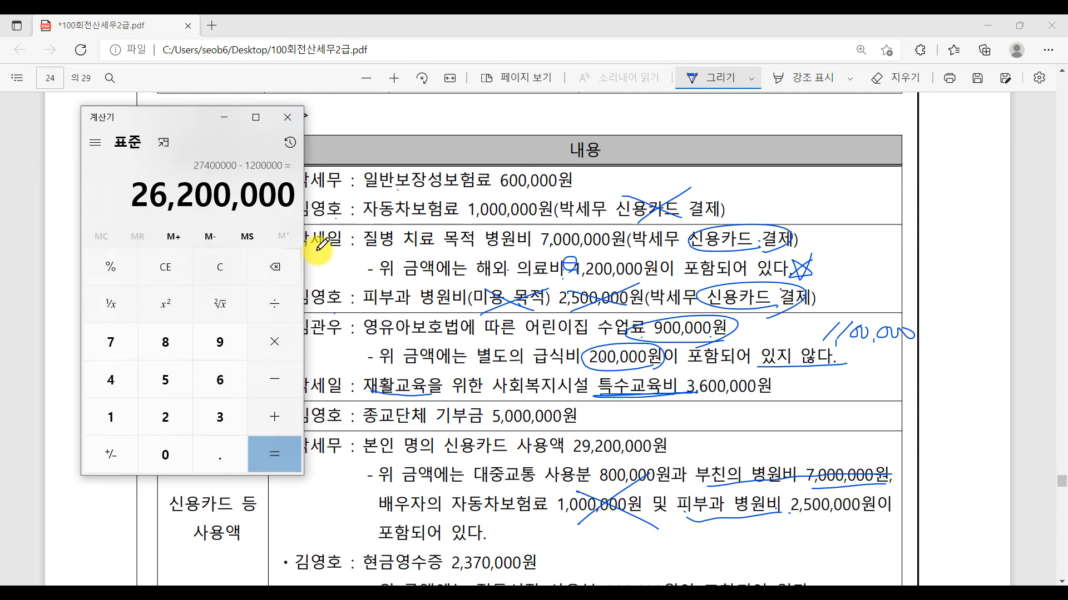
- Return to the 신용카드 등 공제대상금액 window in KcLep and enter 26,200,000 as 신용카드
key(ctrl)
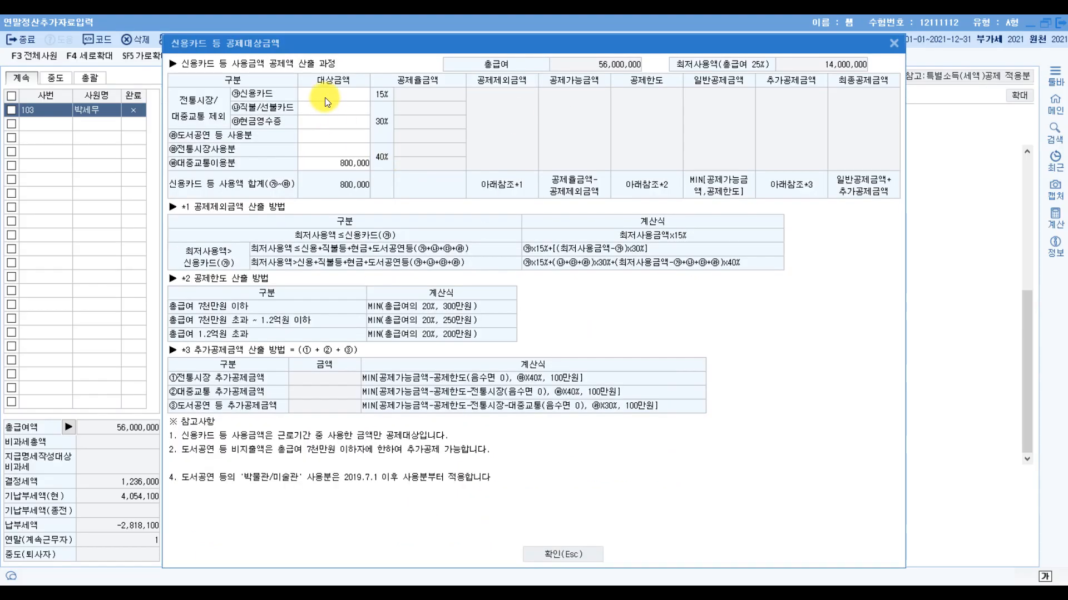
click(326, 95)
text(26,200,000)
key(Return)
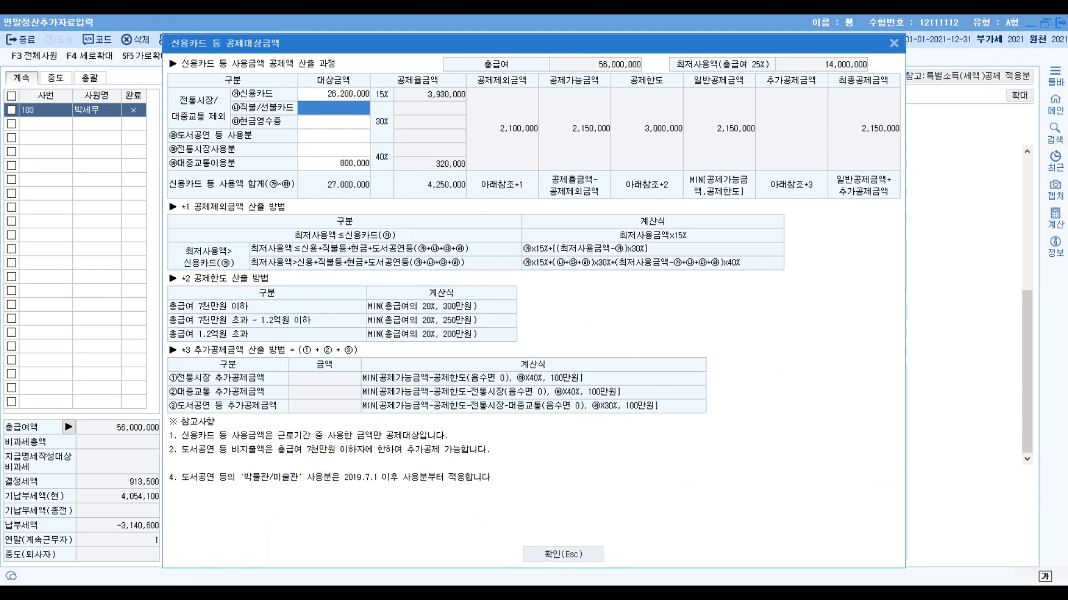
- Switch back to the exam PDF and add a check mark beside the starred 해외 의료비 line
click(200, 595)
click(271, 549)
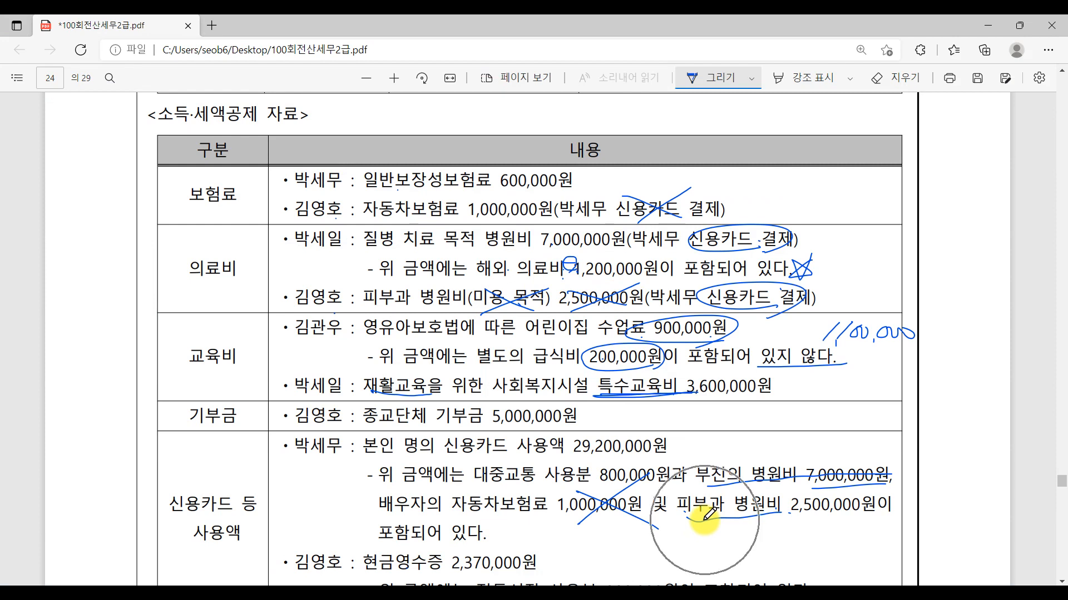
drag(811, 270, 837, 257)
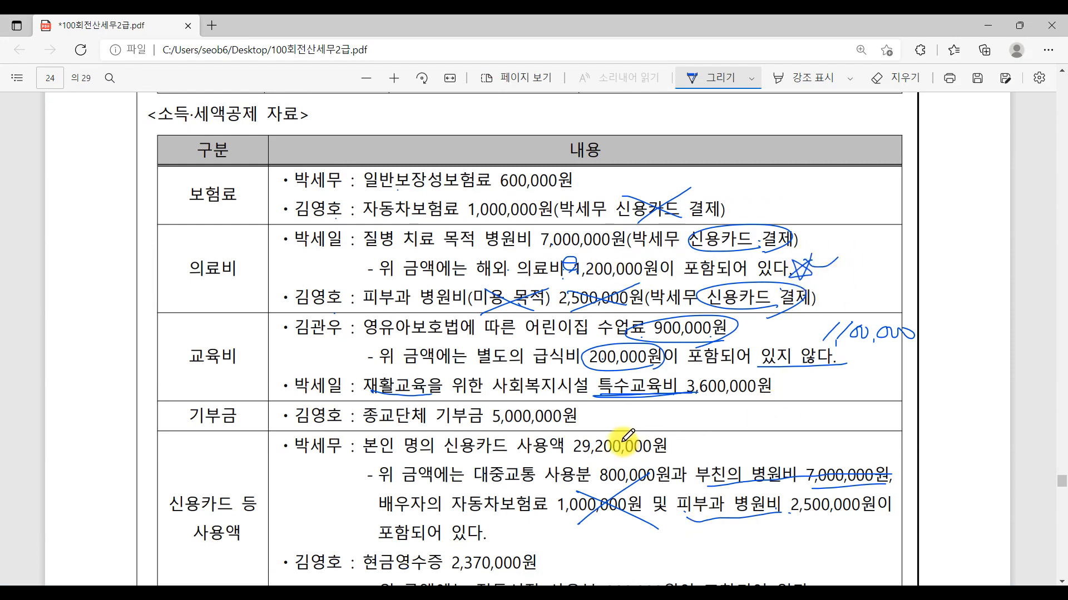
- Read the 신용카드 등 사용액 details in the exam PDF, switch to KcLep and enter 200,000 as 전통시장사용분
scroll(622, 440, down, 1)
scroll(627, 437, down, 4)
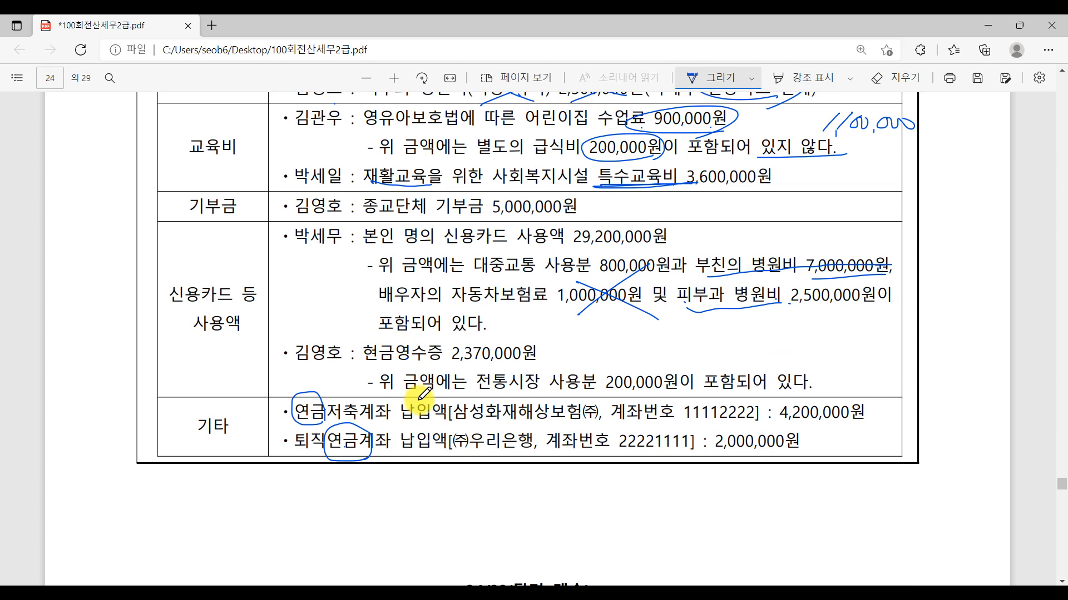
click(423, 592)
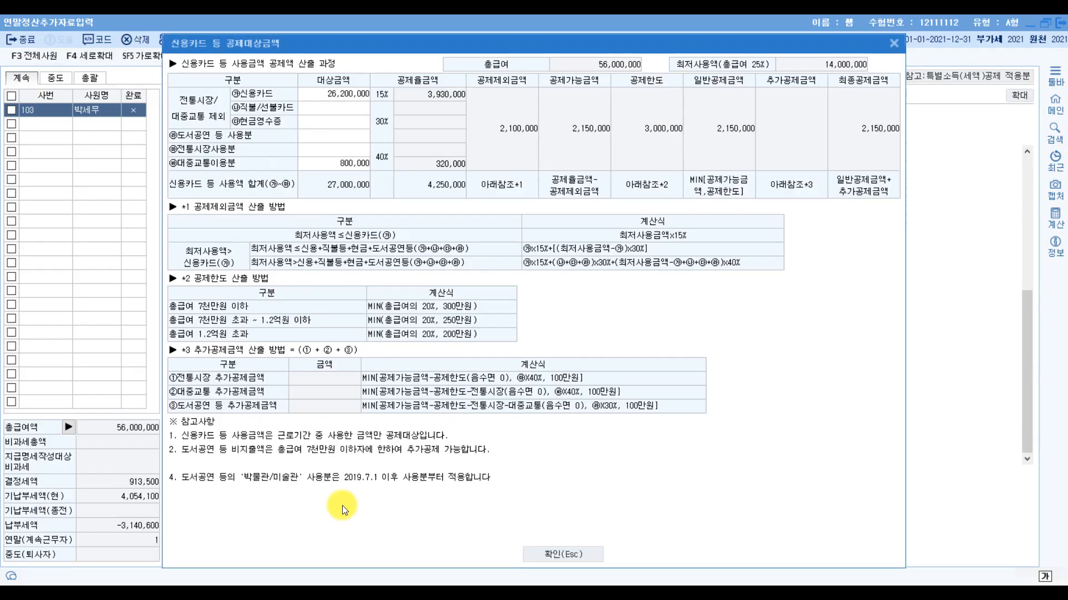
click(339, 152)
text(3)
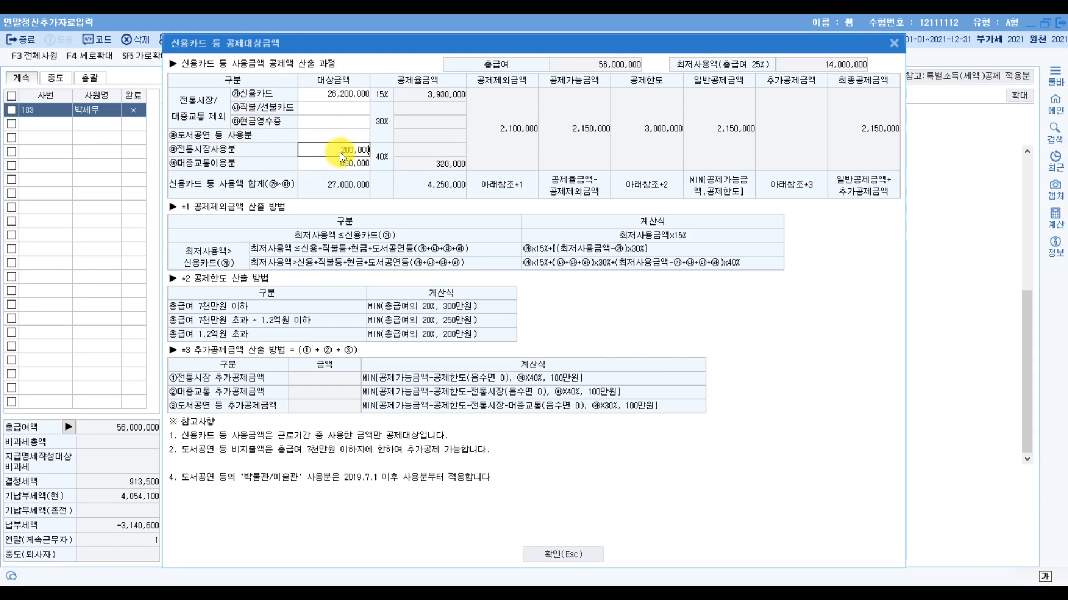
text(00000)
key(Return)
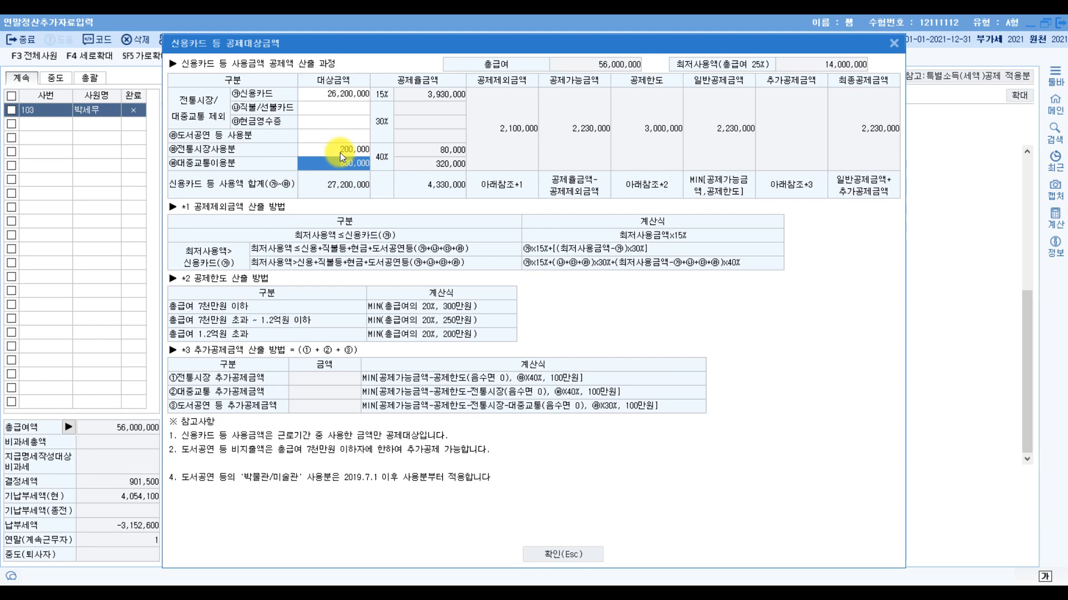
- Enter 2,170,000 as 현금영수증 in the 신용카드 등 공제대상금액 window
click(358, 124)
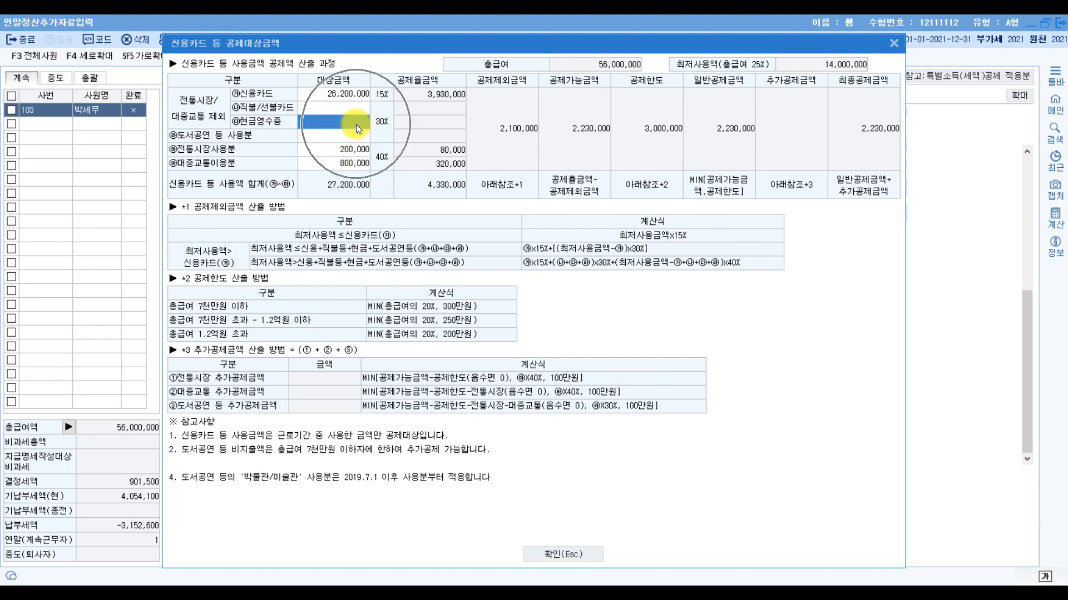
text(2,)
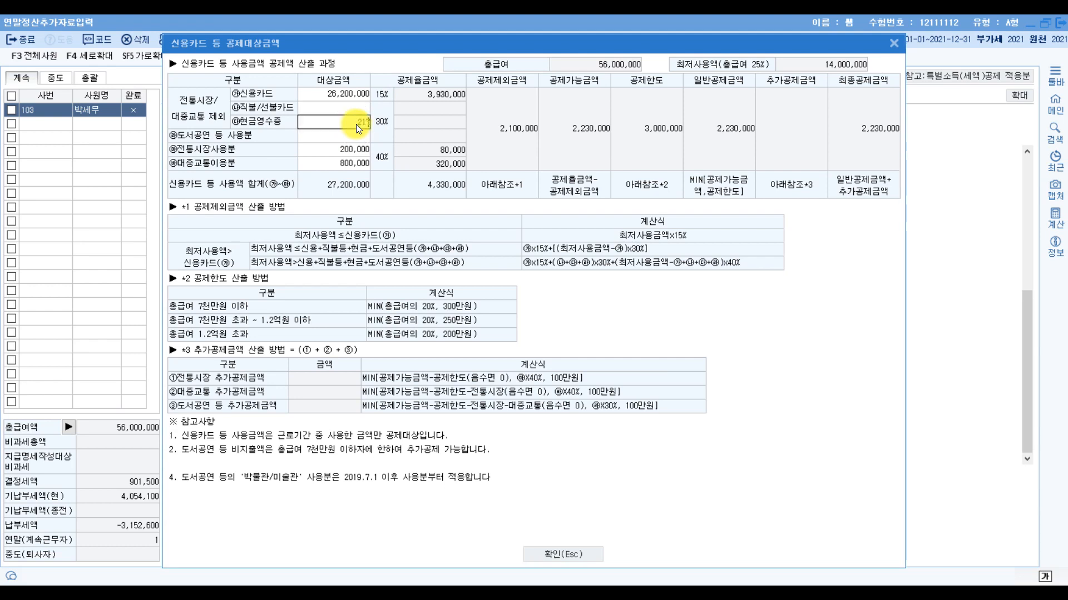
text(170,000)
key(Return)
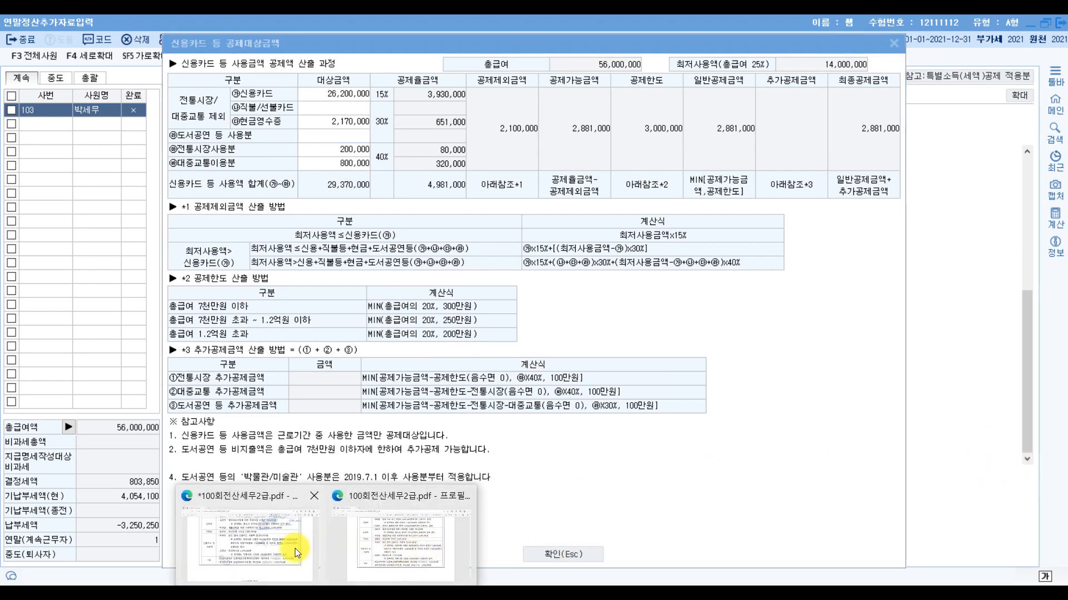
- Check the 연금계좌 납입액 items in the exam PDF, return to KcLep and close the 신용카드 등 공제대상금액 window
click(295, 548)
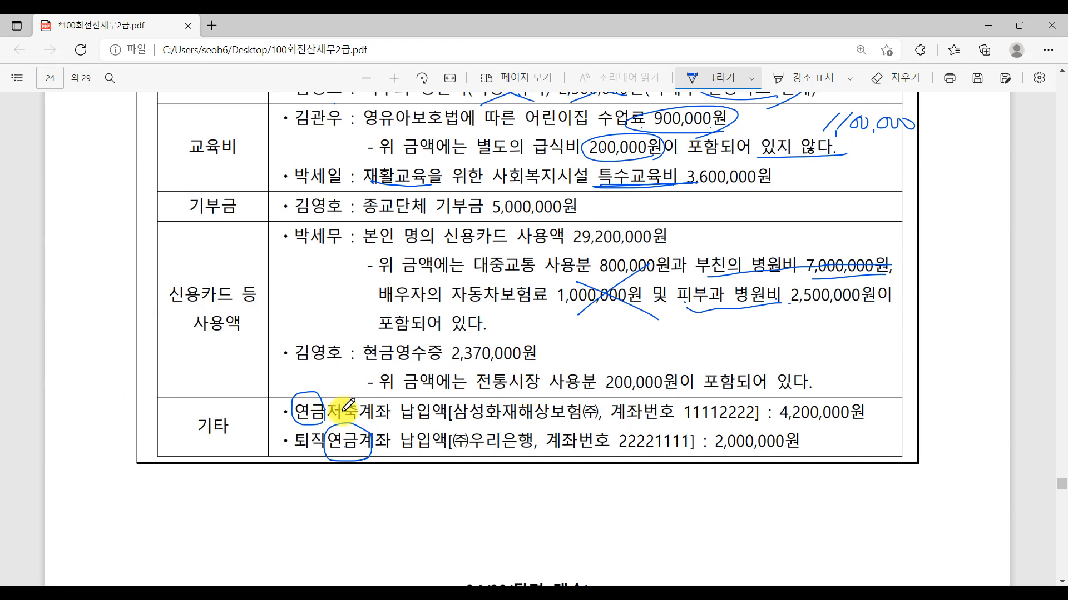
mouse_move(336, 593)
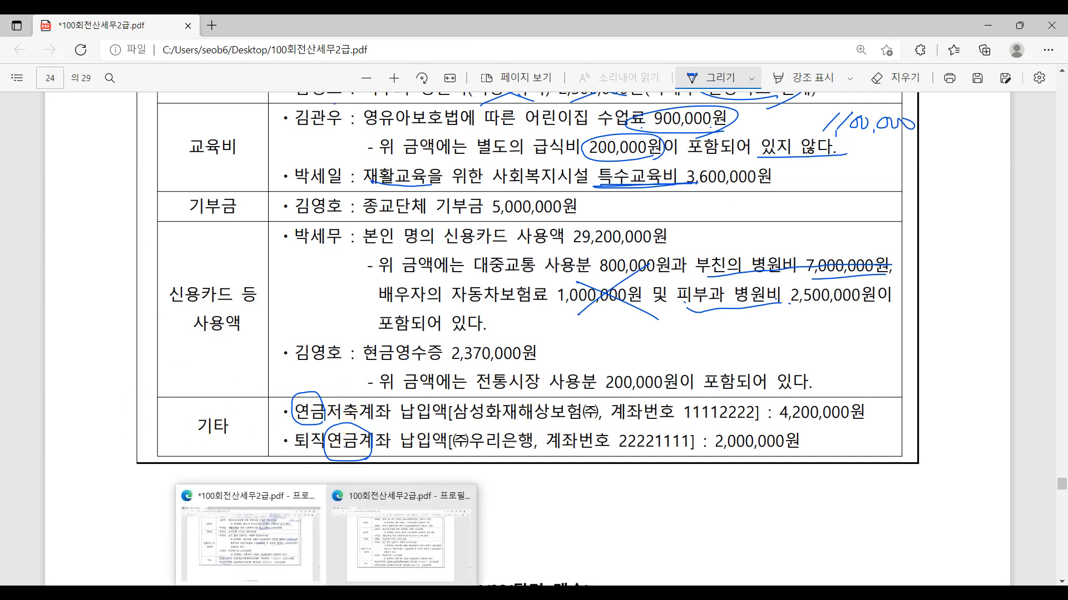
click(466, 593)
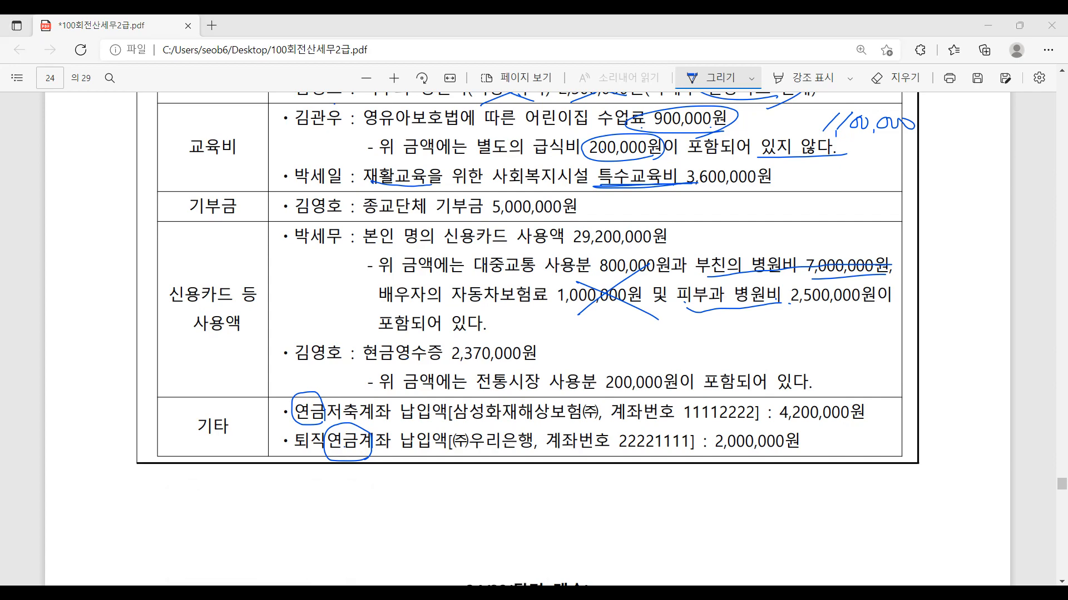
click(567, 548)
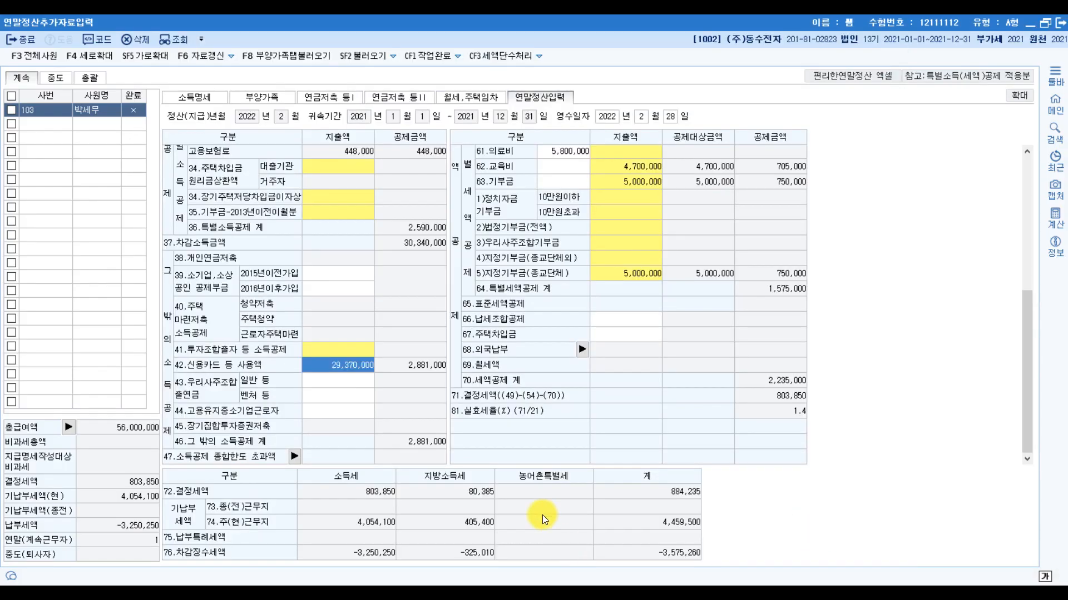
- Add a 2.연금저축 entry under 연금저축계좌 in 연금저축 등I with 삼성화재해상보험 (주) as the financial institution
click(333, 99)
click(201, 268)
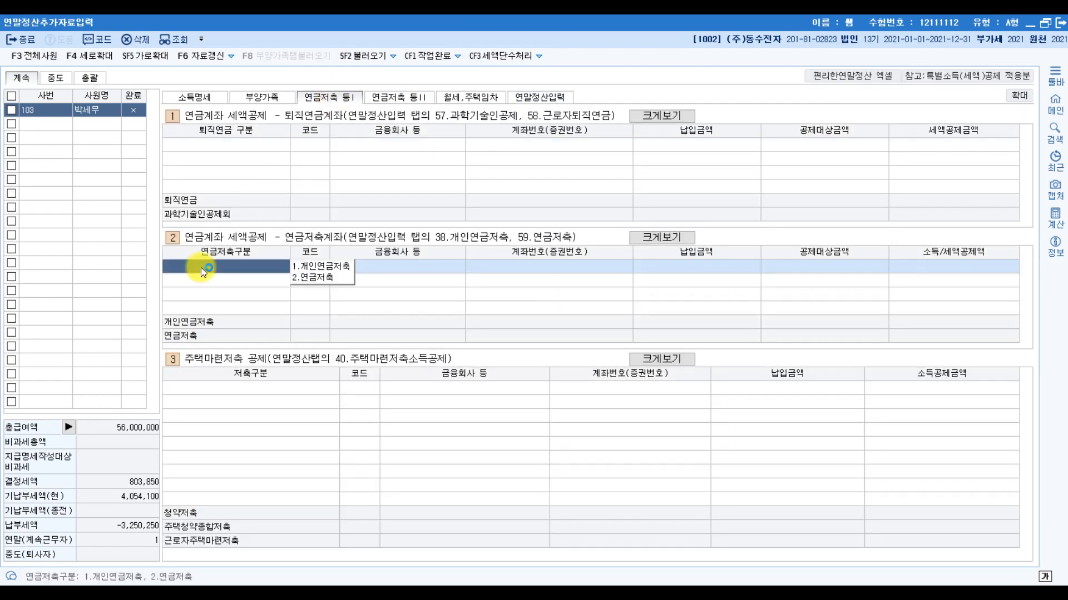
click(318, 278)
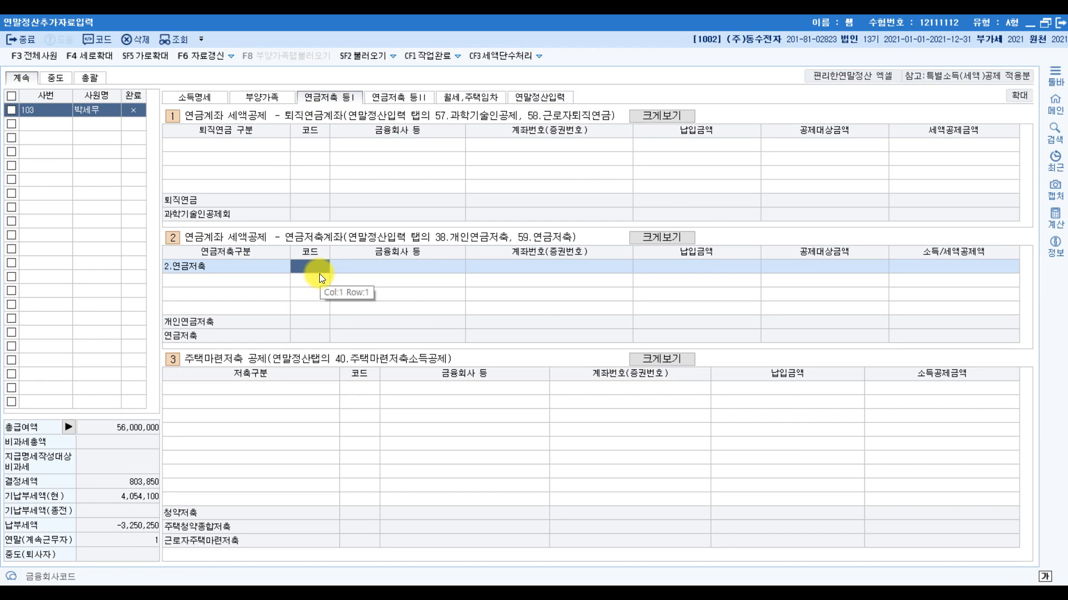
double_click(319, 273)
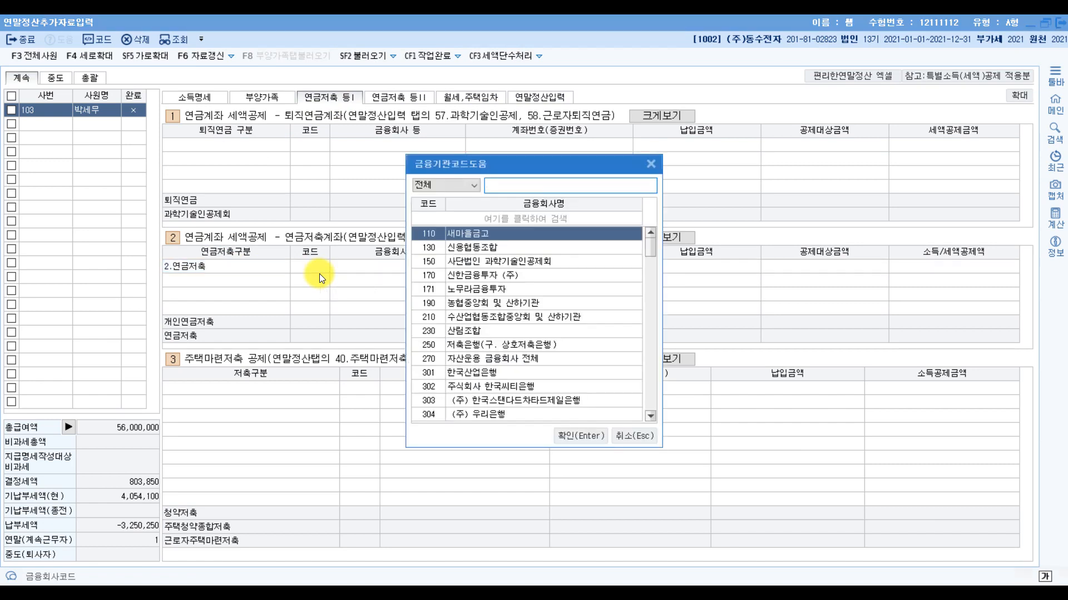
text(삼성)
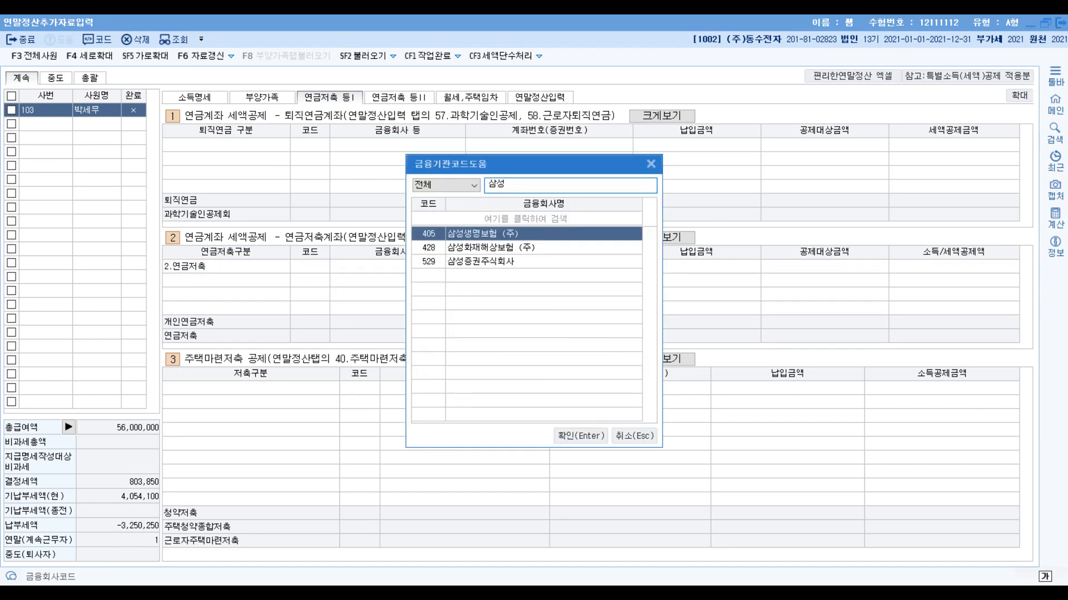
key(Down)
key(Return)
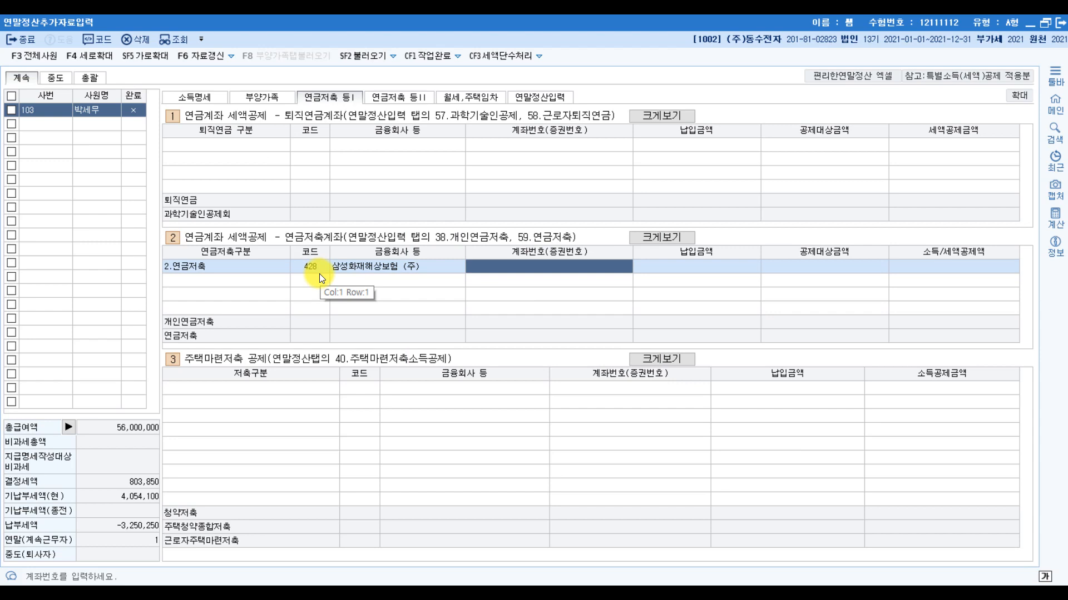
- Enter the account number from the exam and a 납입금액 of 4,200,000 for the 연금저축 entry
text(11112222)
key(Return)
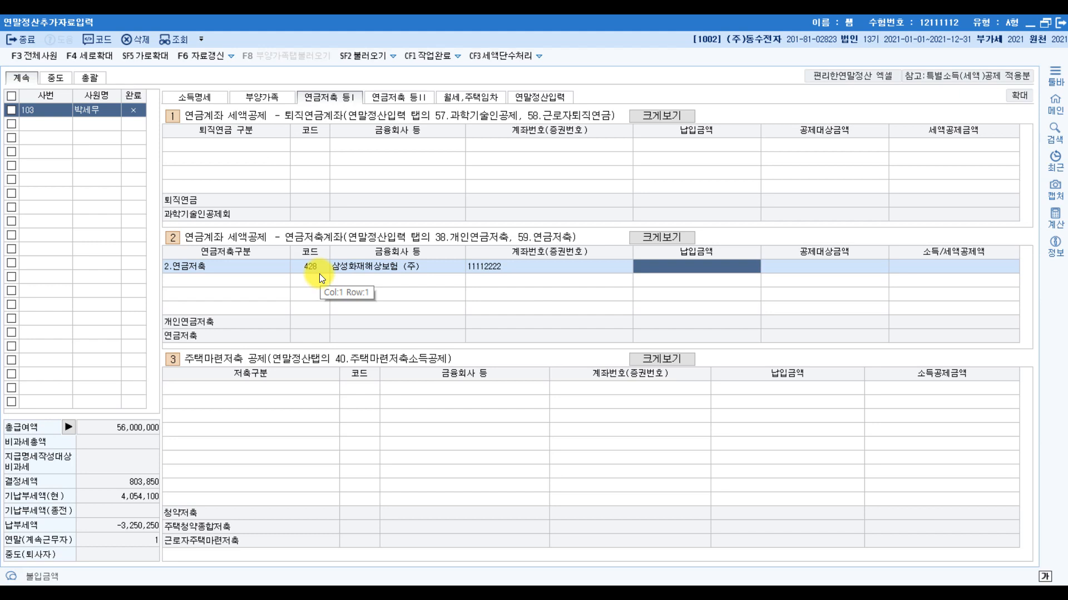
text(4200000)
key(Return)
key(Return)
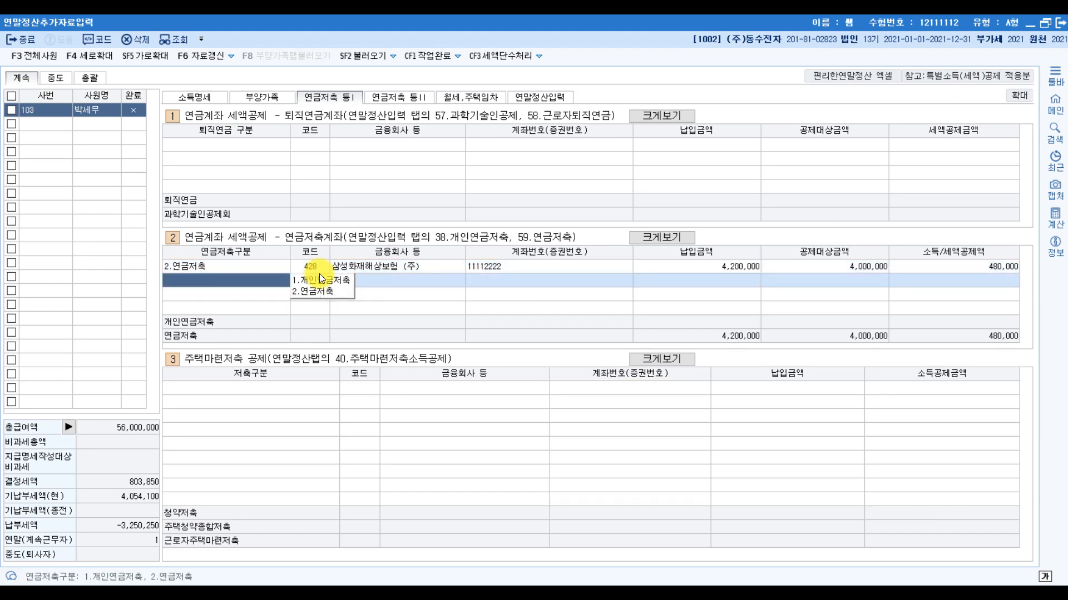
- Add a 1.퇴직연금 entry in the 퇴직연금계좌 section with (주) 우리은행 as the financial institution
click(215, 141)
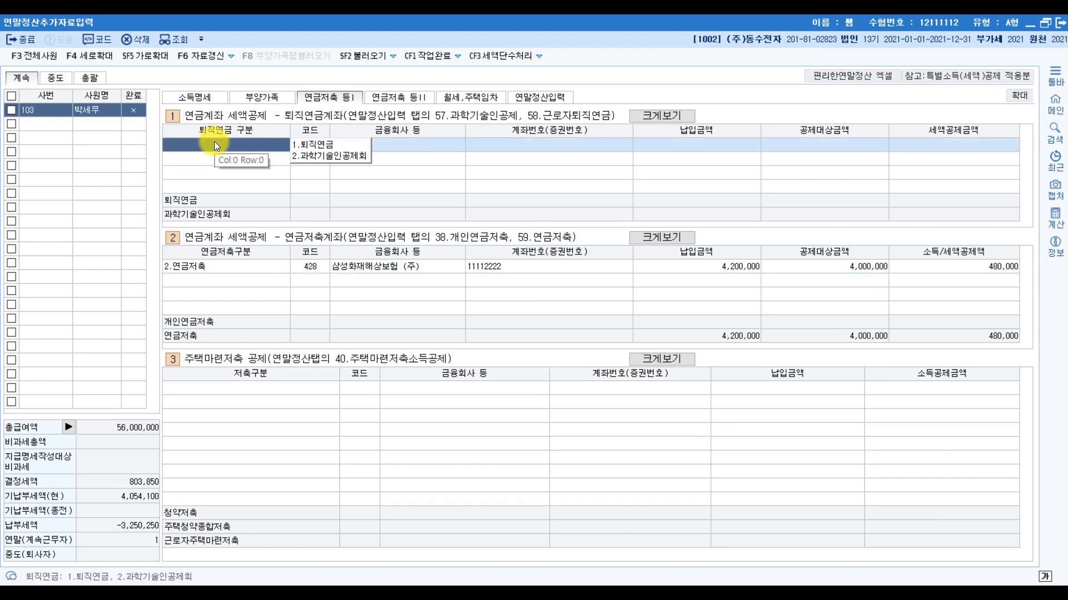
click(312, 144)
double_click(312, 144)
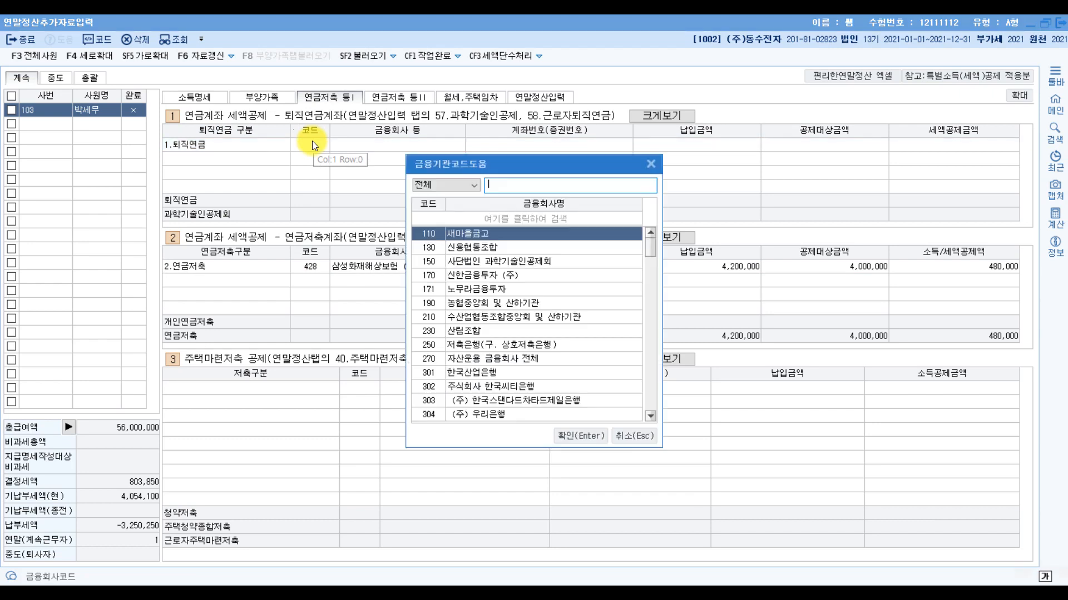
text(우리)
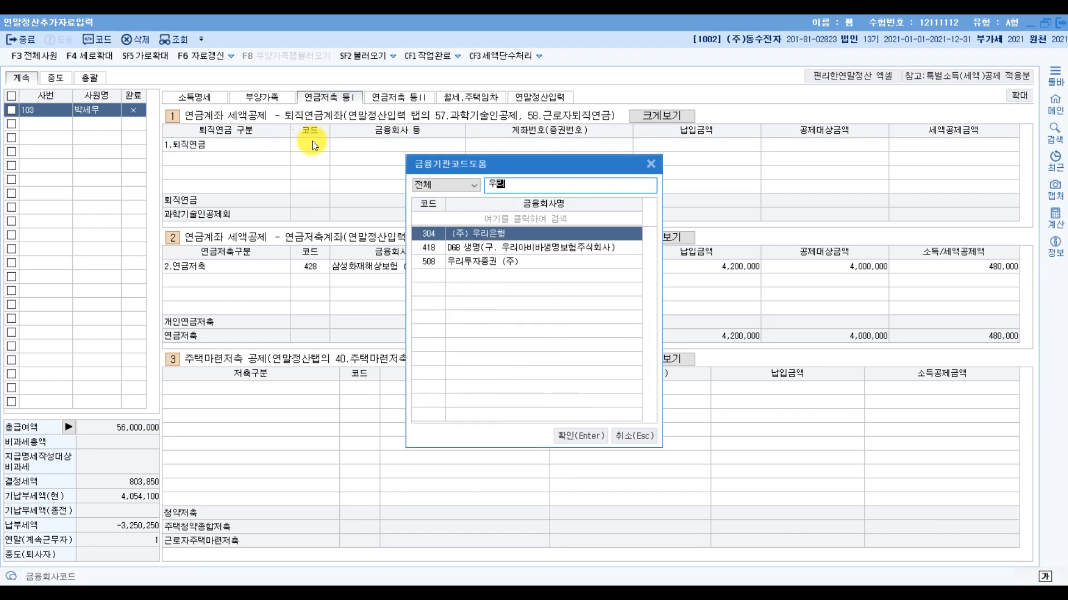
key(Return)
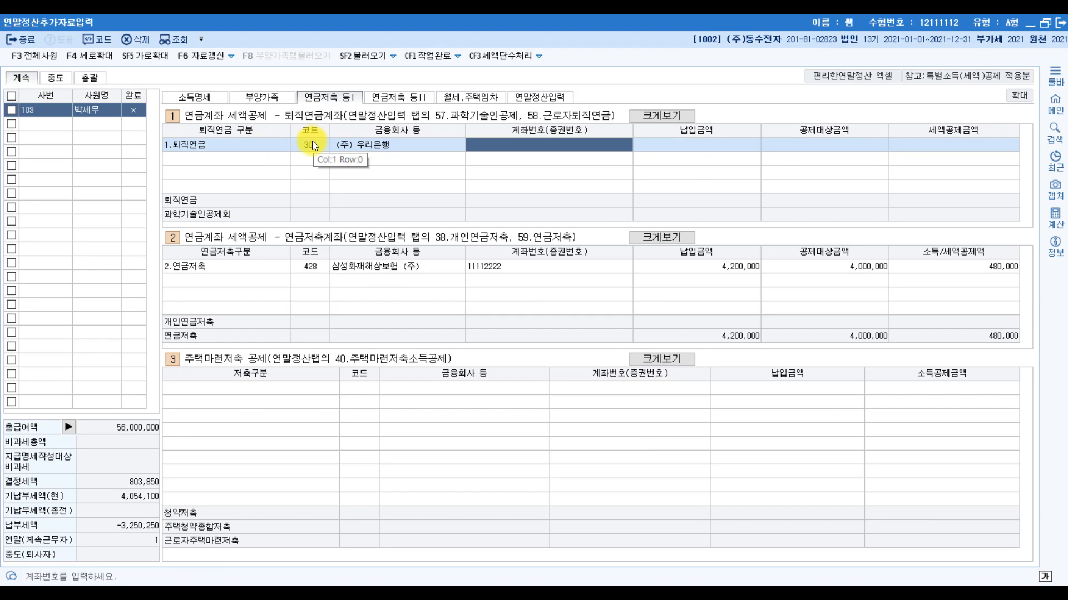
- Enter the account number from the exam and a 납입금액 of 2,000,000 for the 퇴직연금 entry
text(22221111)
key(Return)
text(2,000,000)
key(Return)
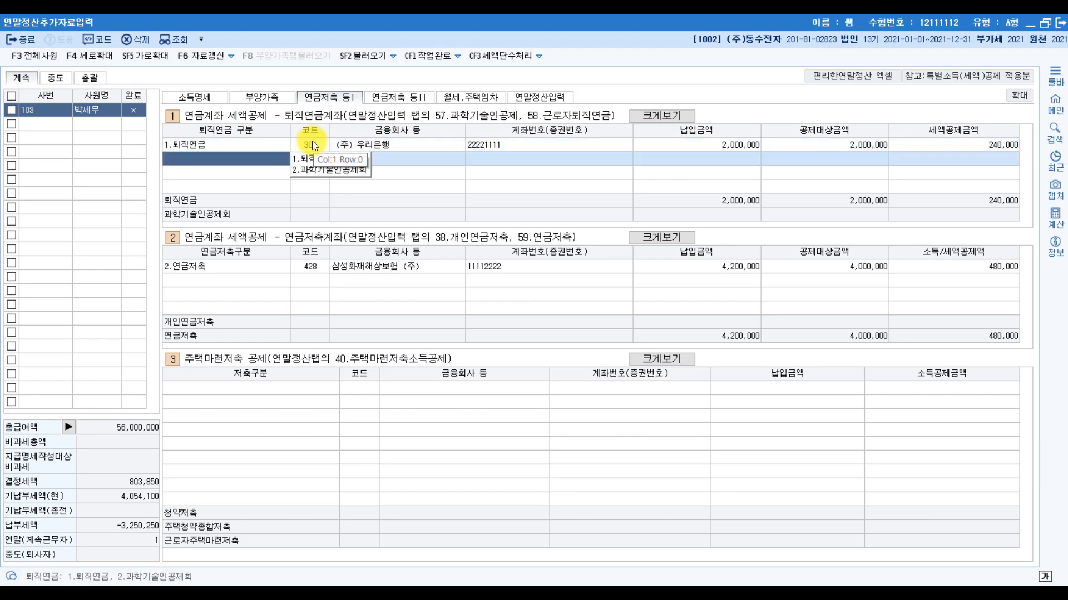
- Return to 연말정산입력 and review its entries against the 소득·세액공제 자료 in the exam PDF
click(212, 278)
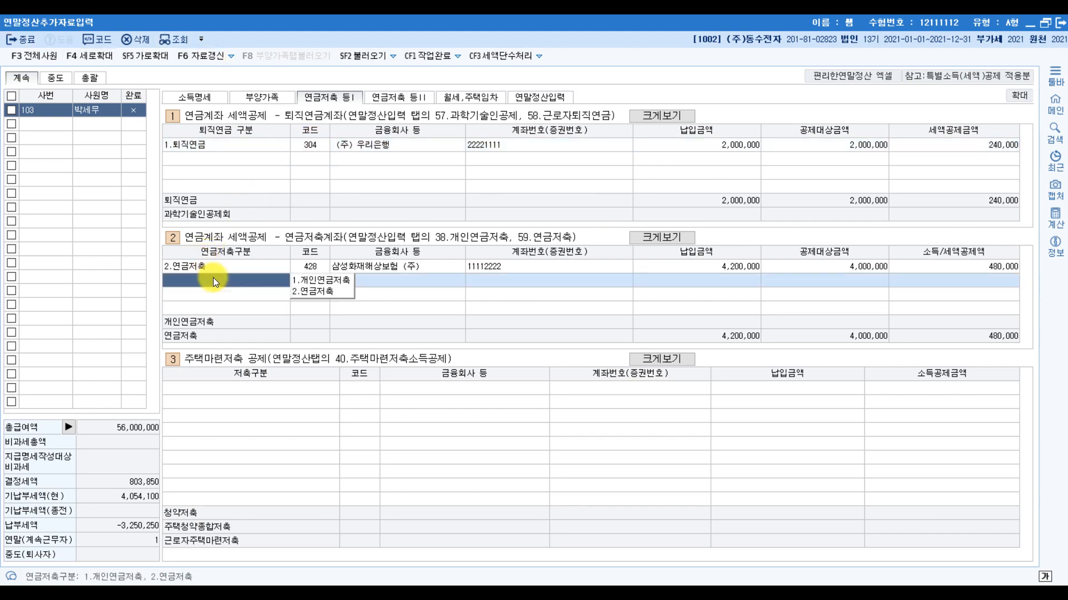
click(532, 98)
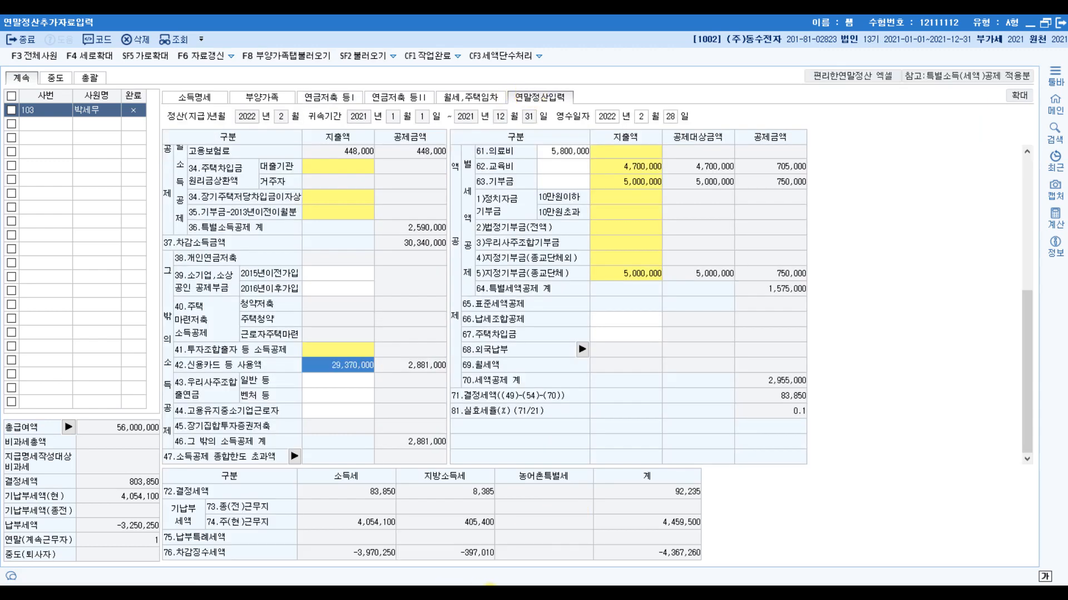
click(326, 594)
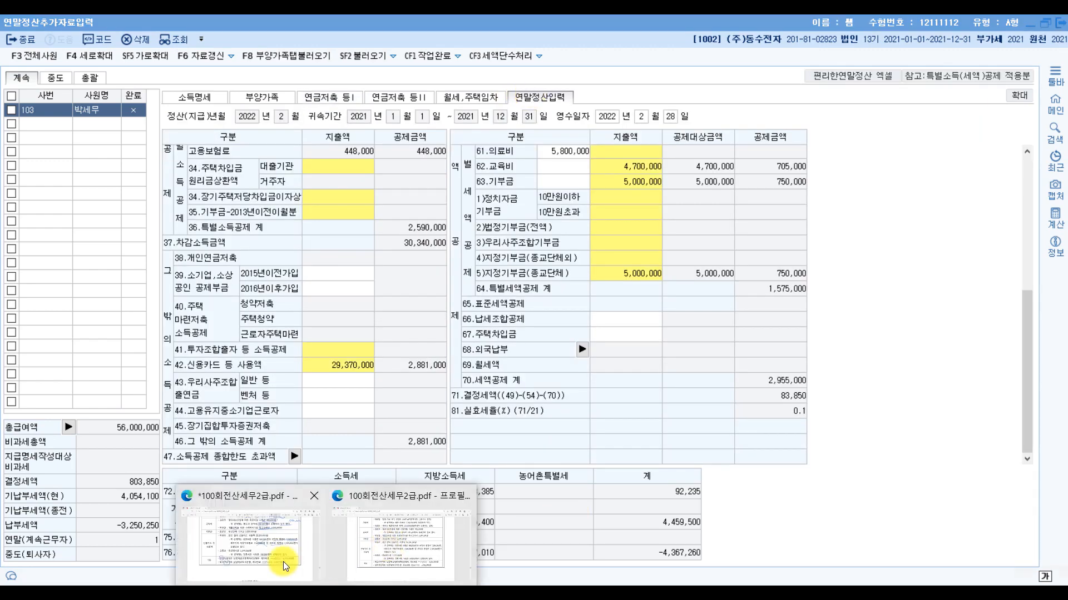
click(283, 561)
scroll(564, 406, down, 6)
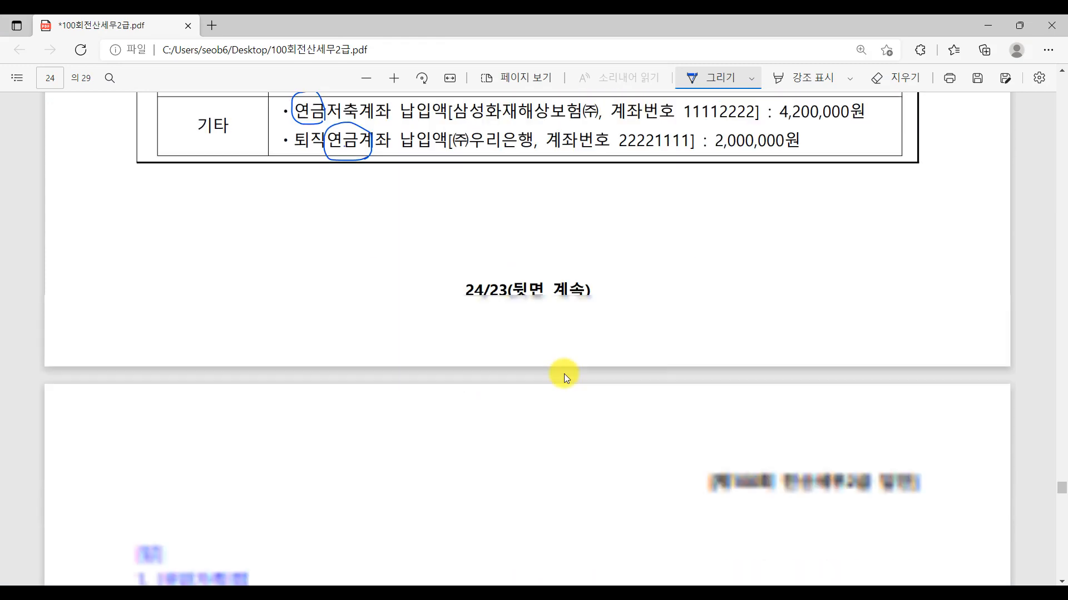
scroll(567, 372, up, 10)
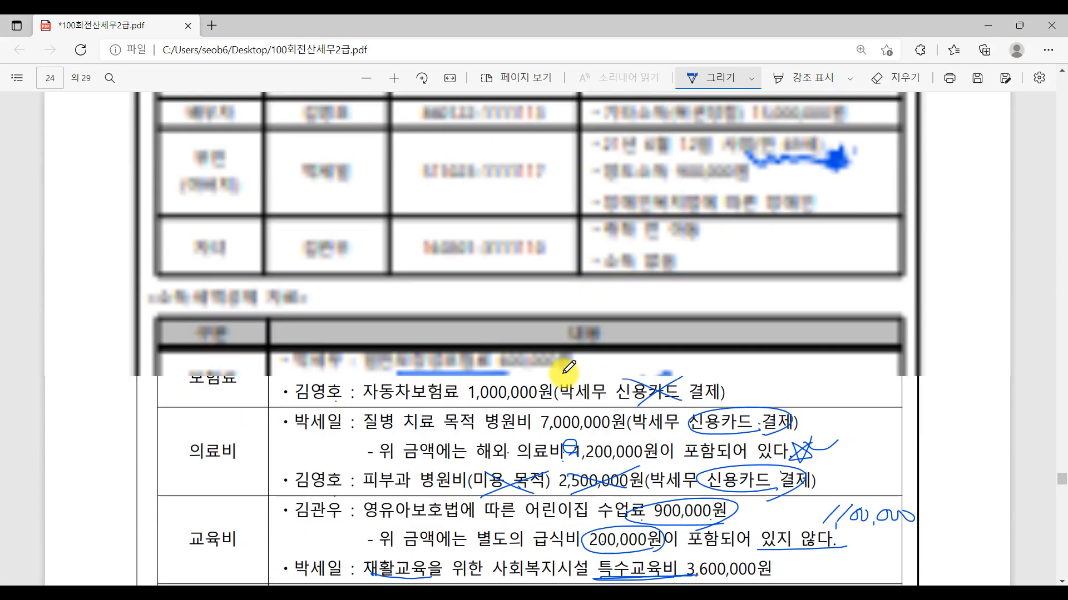
scroll(568, 368, down, 5)
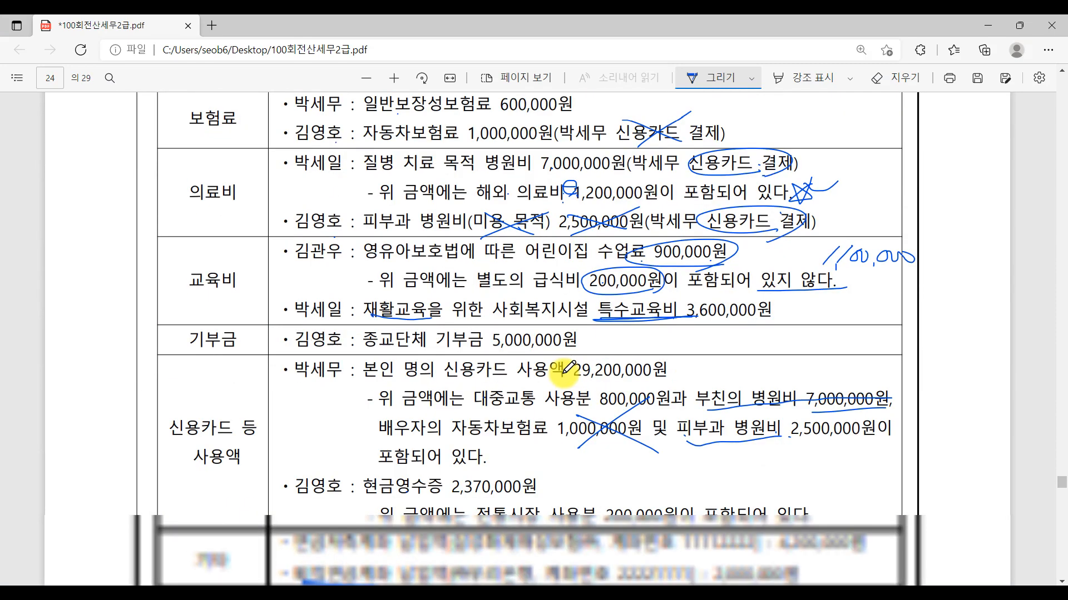
scroll(568, 368, down, 1)
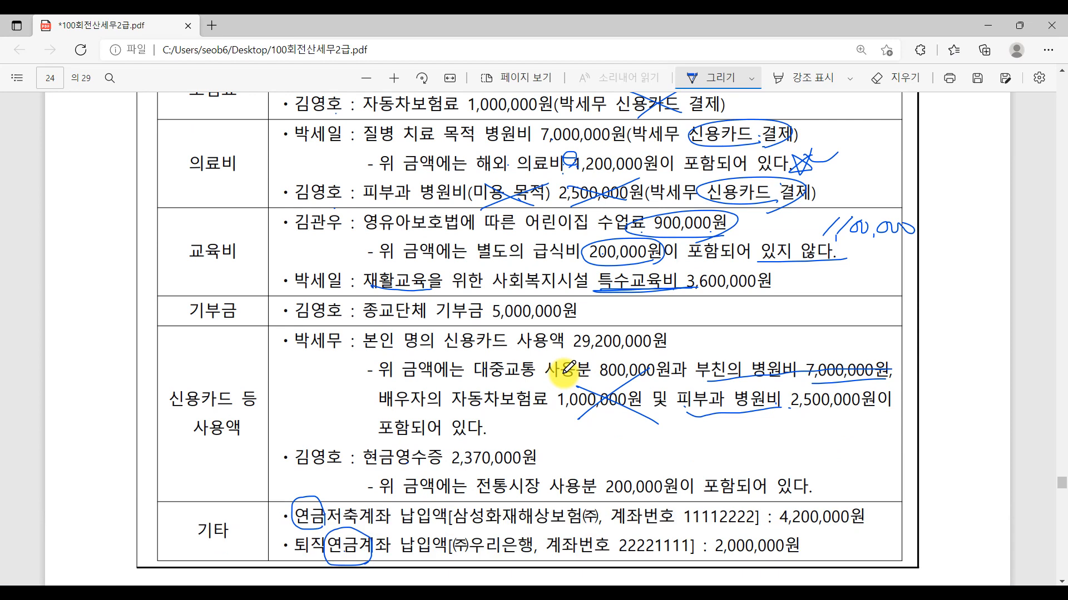
click(520, 595)
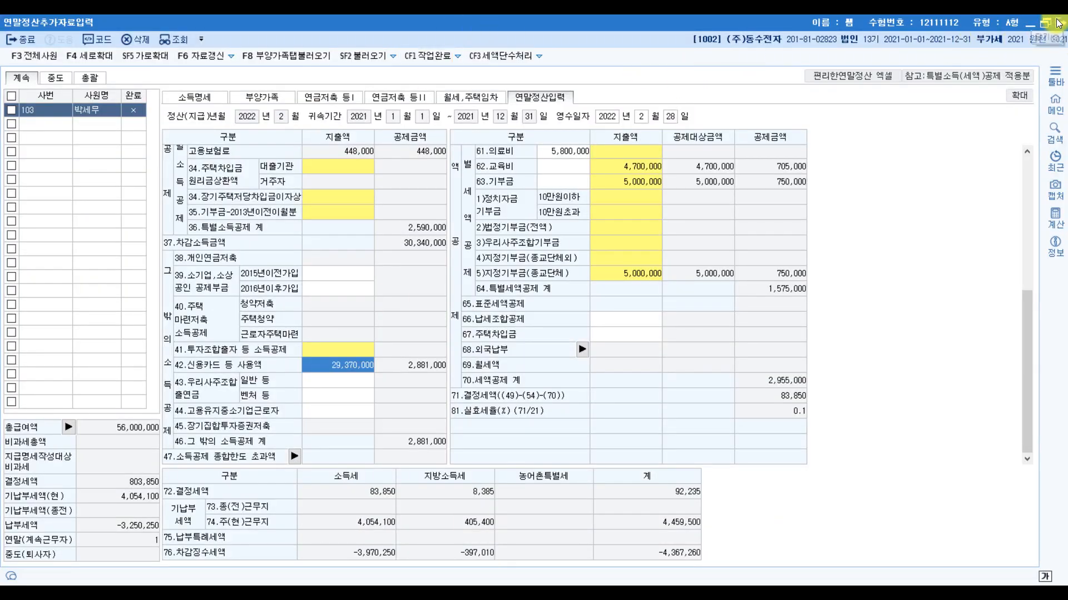
click(1030, 23)
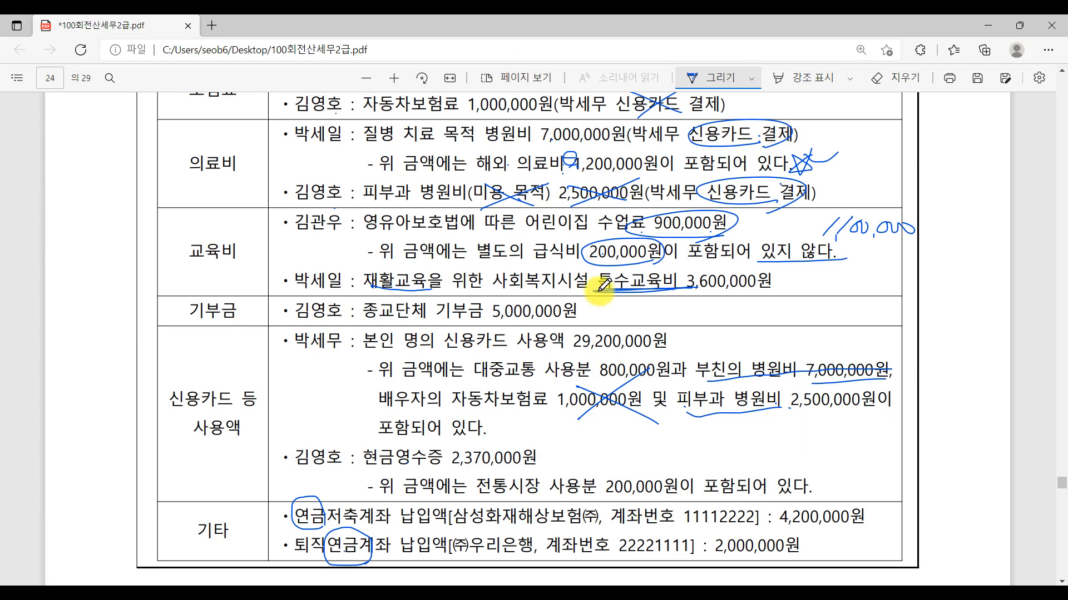